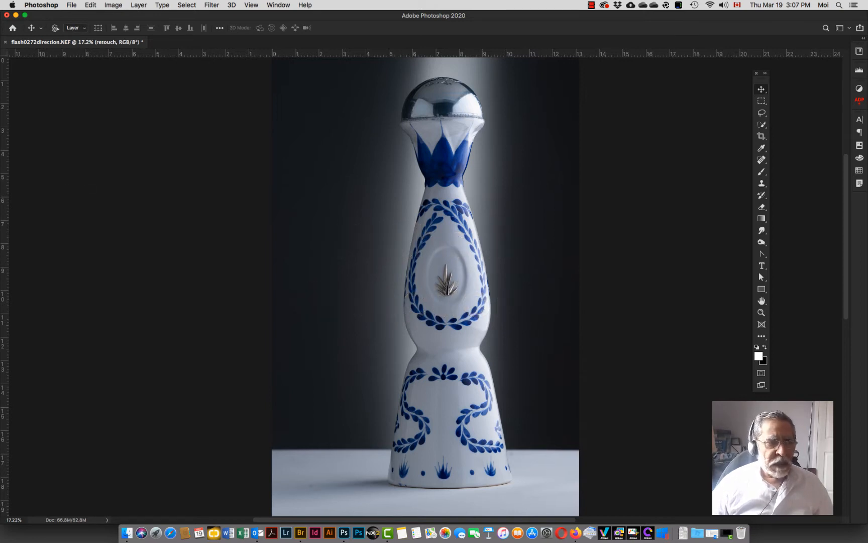
# Step: Open the Layers panel and move it beside the image
pyautogui.press('F7')
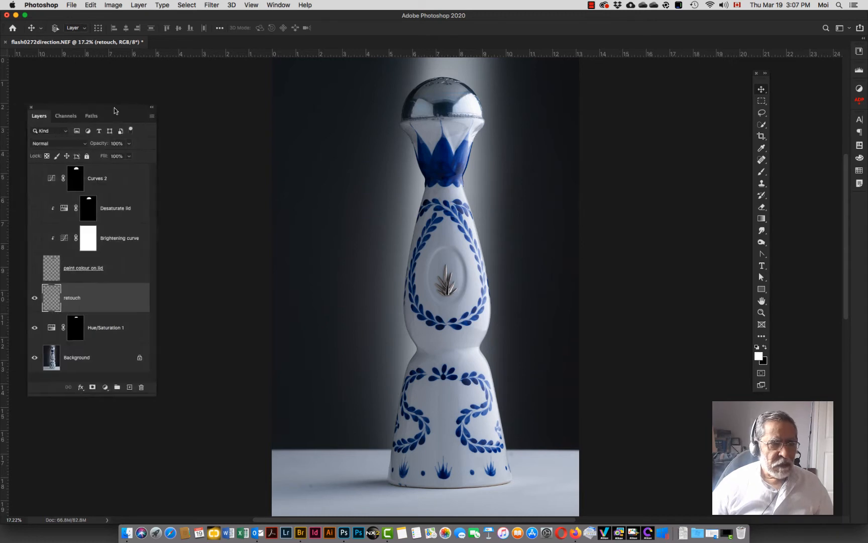
pyautogui.moveTo(115, 107); pyautogui.dragTo(170, 87)
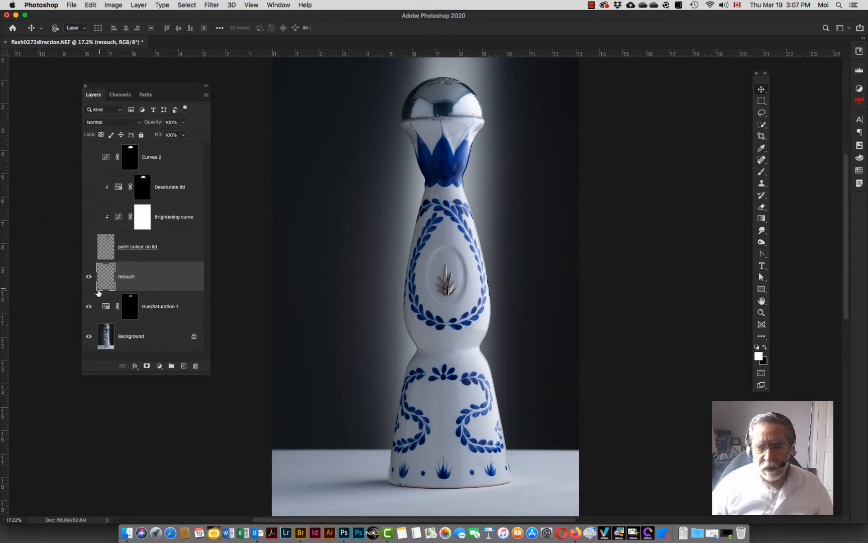
# Step: Hide the Hue/Saturation 1 and retouch layers and lengthen the Layers panel
pyautogui.click(88, 307)
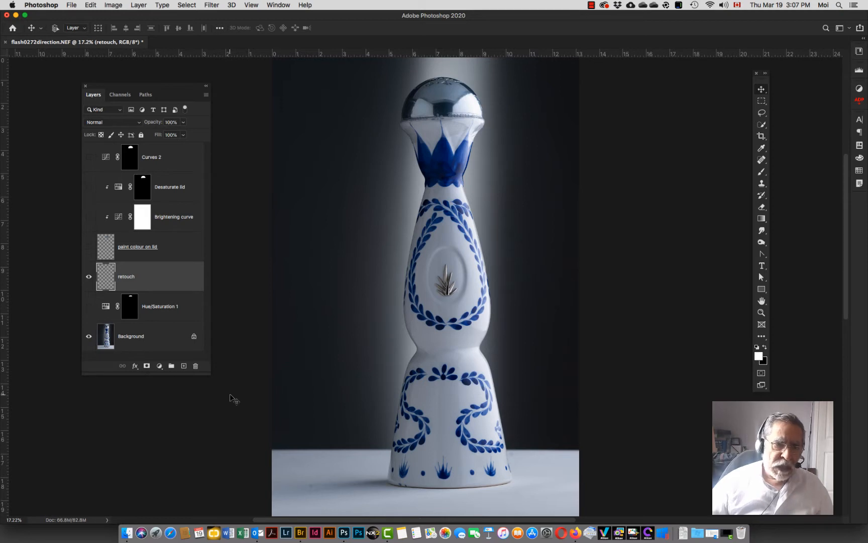
pyautogui.moveTo(203, 375); pyautogui.dragTo(204, 461)
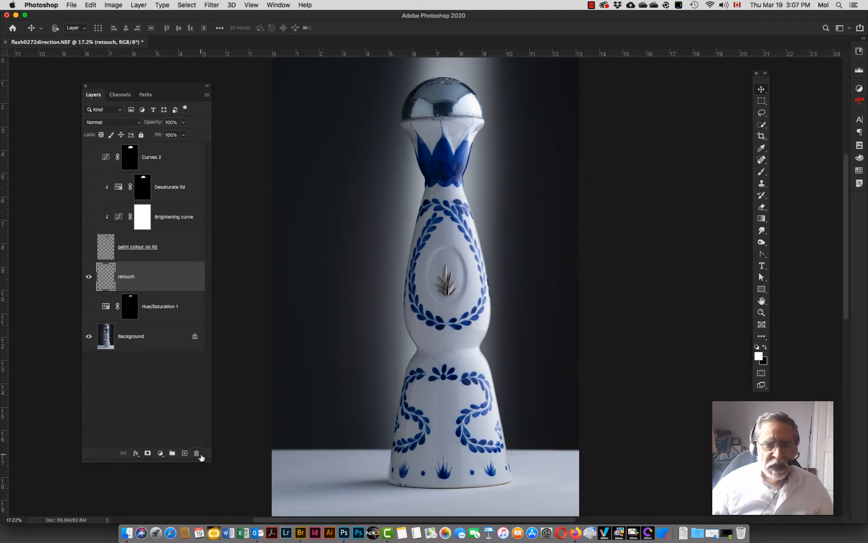
pyautogui.click(89, 276)
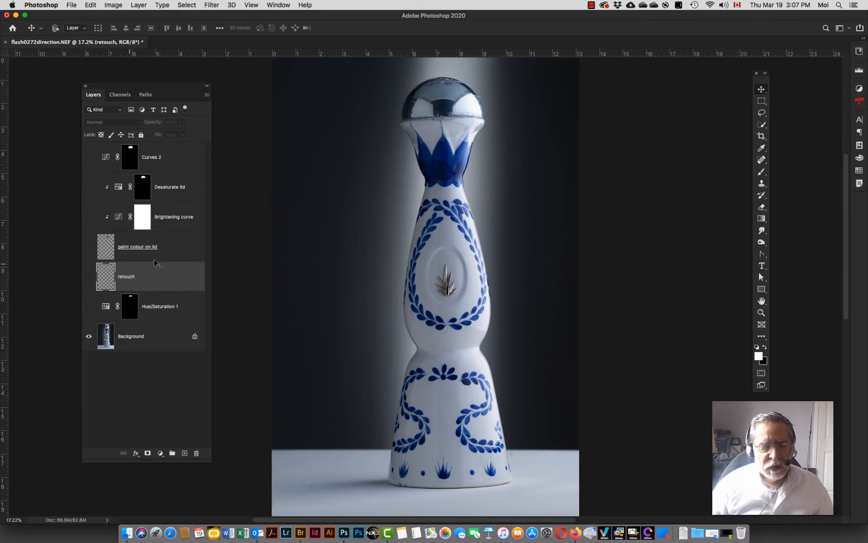
# Step: Zoom in to 100% on the bottle's lid and toggle the retouch layer on and off to compare
pyautogui.press('z')
pyautogui.click(448, 228)
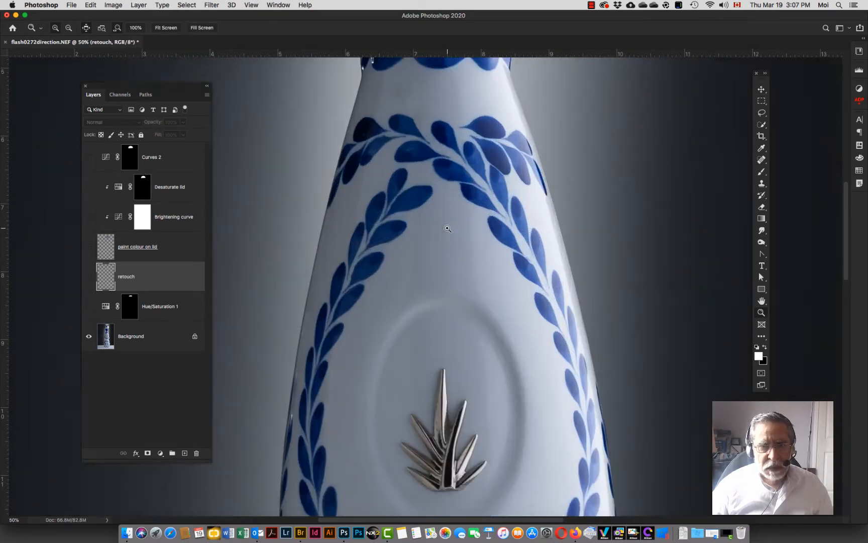
pyautogui.moveTo(437, 199); pyautogui.dragTo(428, 307)
pyautogui.click(430, 266)
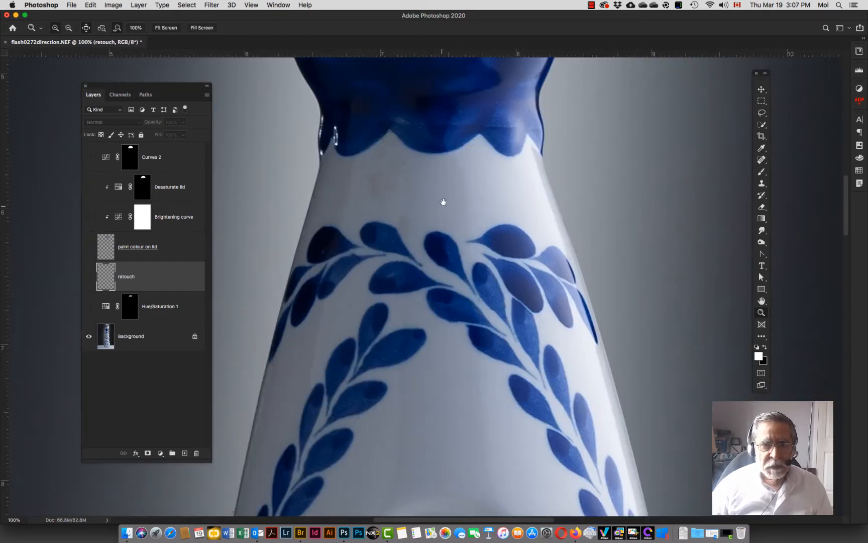
pyautogui.moveTo(443, 201); pyautogui.dragTo(382, 331)
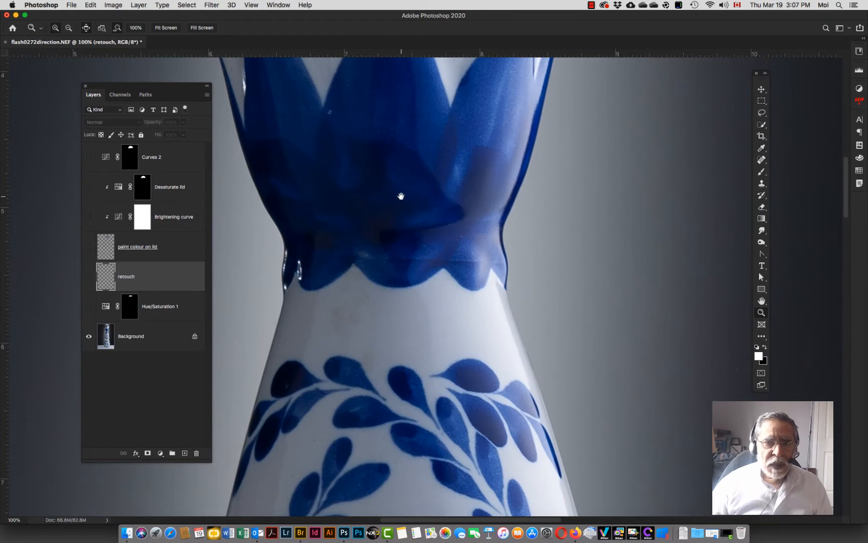
pyautogui.moveTo(401, 196); pyautogui.dragTo(372, 360)
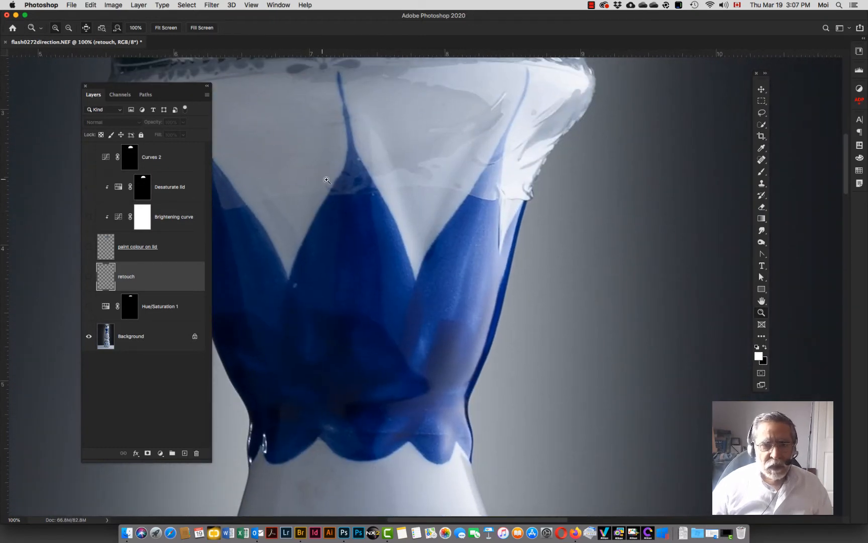
pyautogui.moveTo(457, 145); pyautogui.dragTo(417, 291)
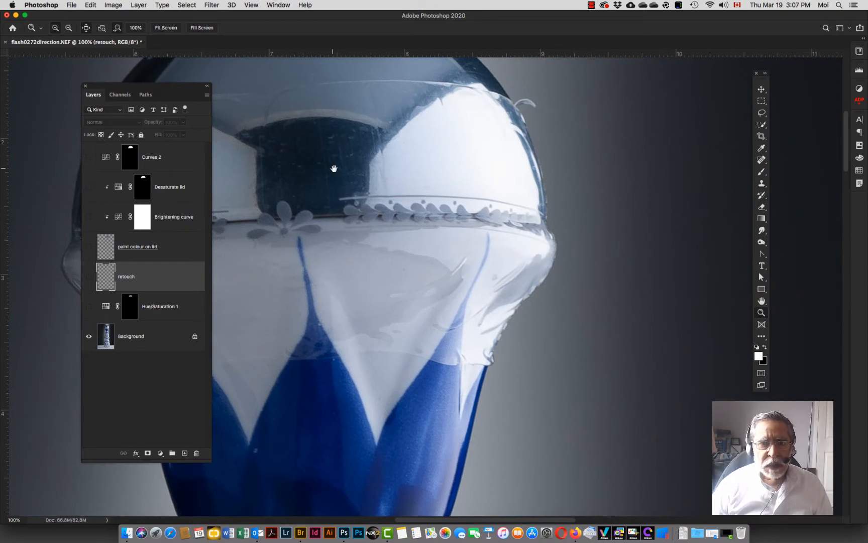
pyautogui.moveTo(333, 170); pyautogui.dragTo(448, 142)
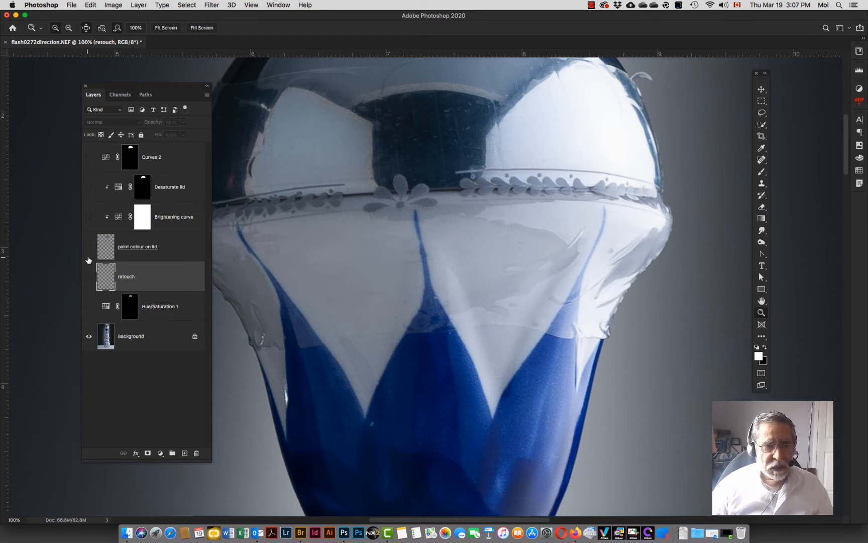
pyautogui.click(89, 277)
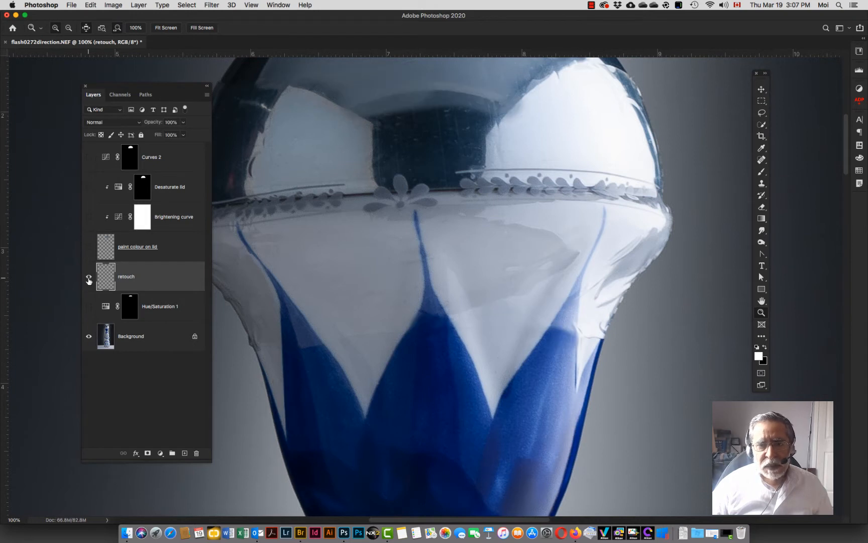
pyautogui.click(89, 278)
pyautogui.click(89, 277)
pyautogui.click(89, 278)
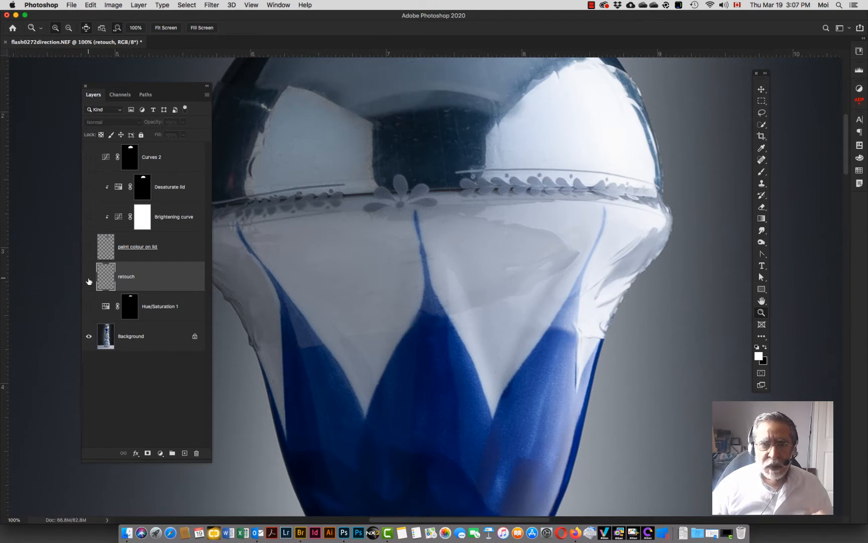
pyautogui.click(89, 278)
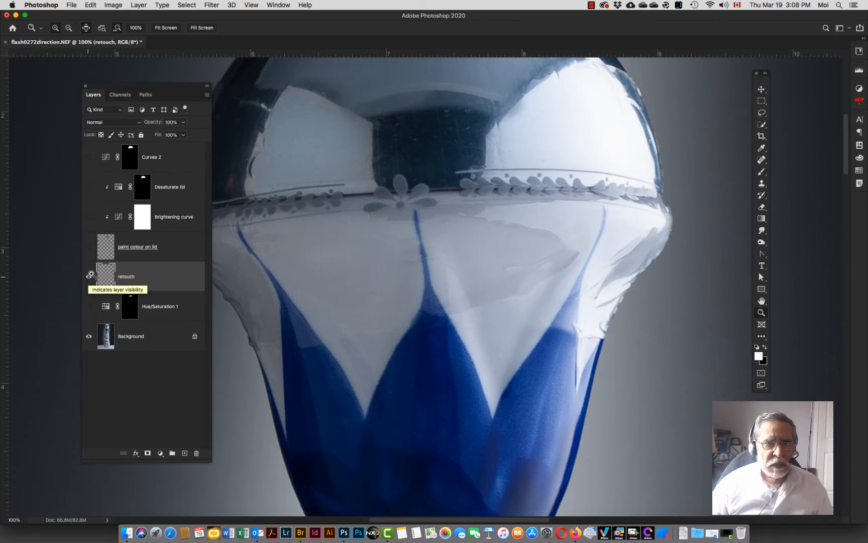
# Step: Toggle the retouch layer again at the top of the lid, leaving it visible
pyautogui.moveTo(457, 147); pyautogui.dragTo(465, 236)
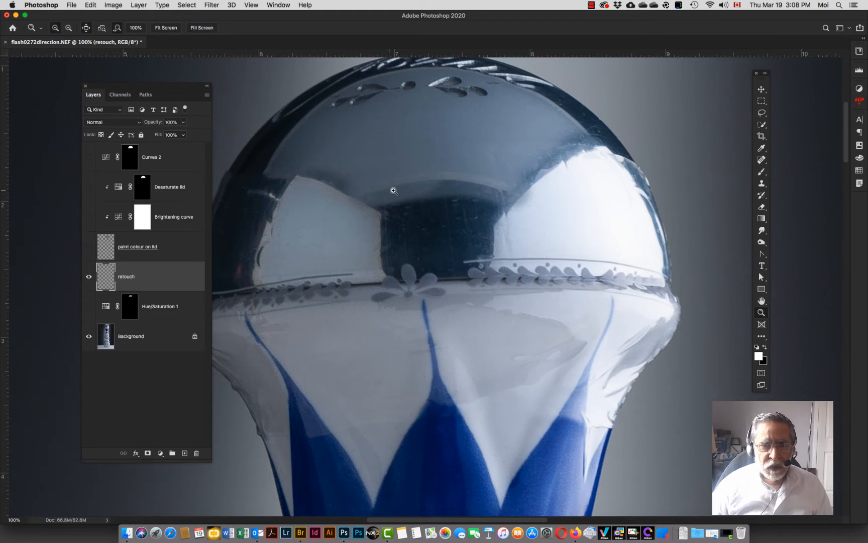
pyautogui.click(89, 276)
pyautogui.click(89, 277)
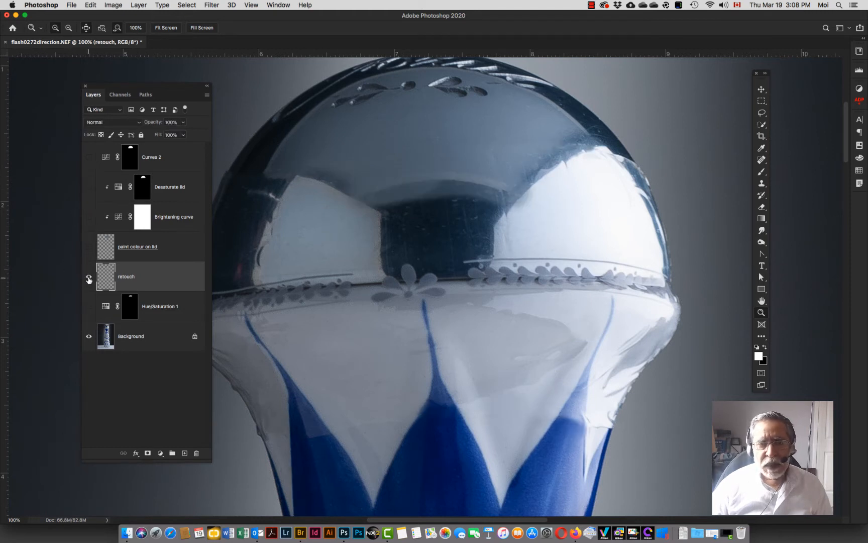
pyautogui.click(89, 277)
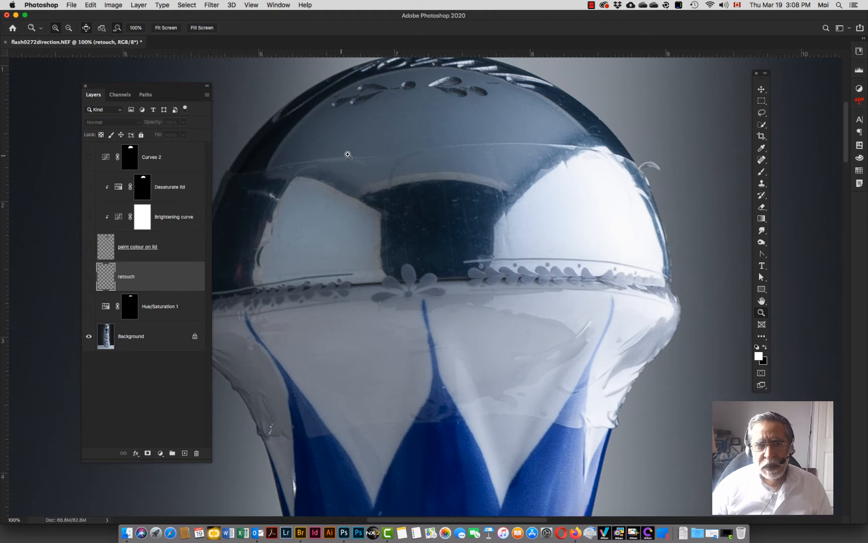
pyautogui.click(89, 277)
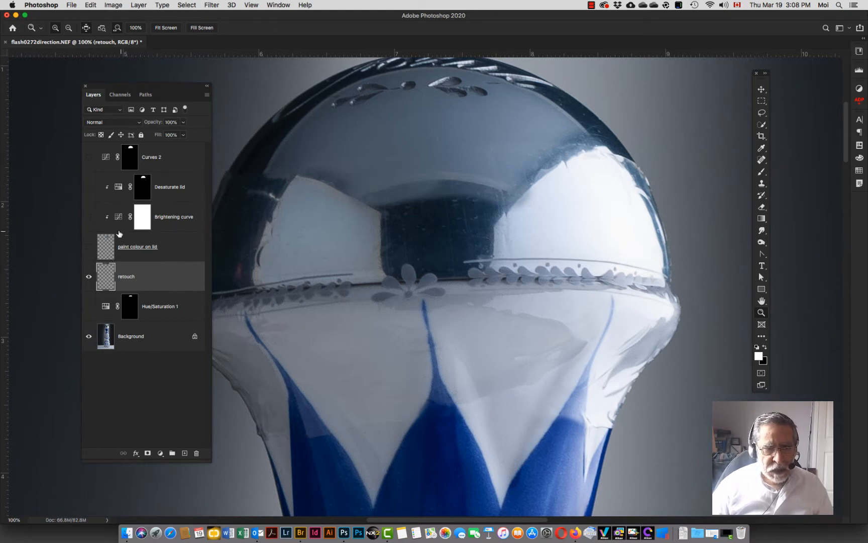
# Step: Show the paint colour on lid layer and set its opacity to 85%
pyautogui.click(89, 248)
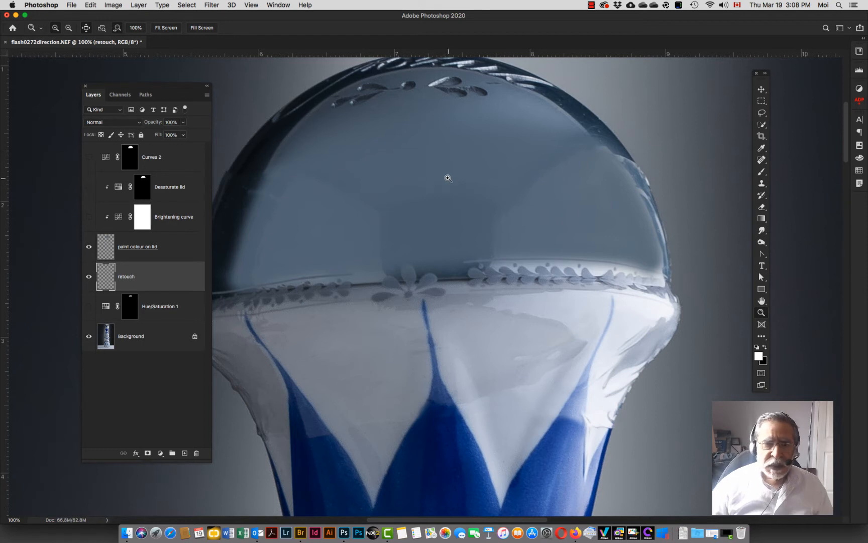
pyautogui.click(107, 245)
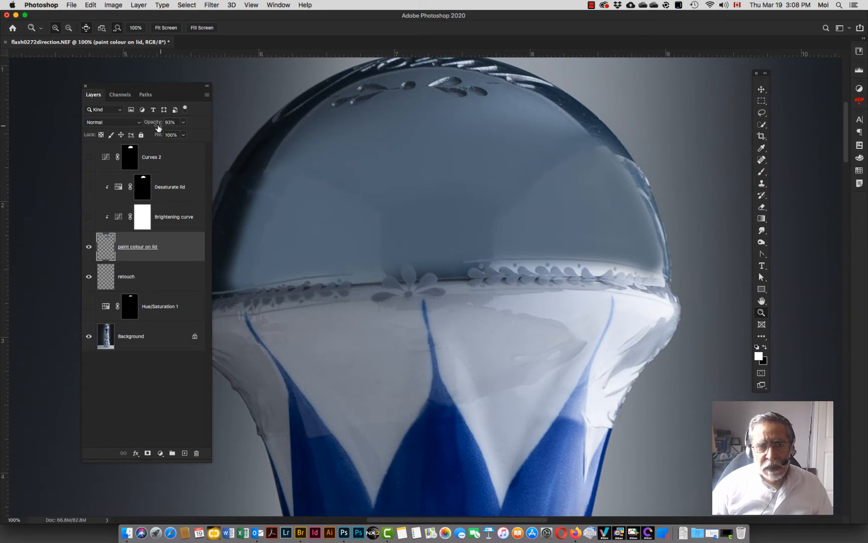
pyautogui.moveTo(157, 124); pyautogui.dragTo(152, 124)
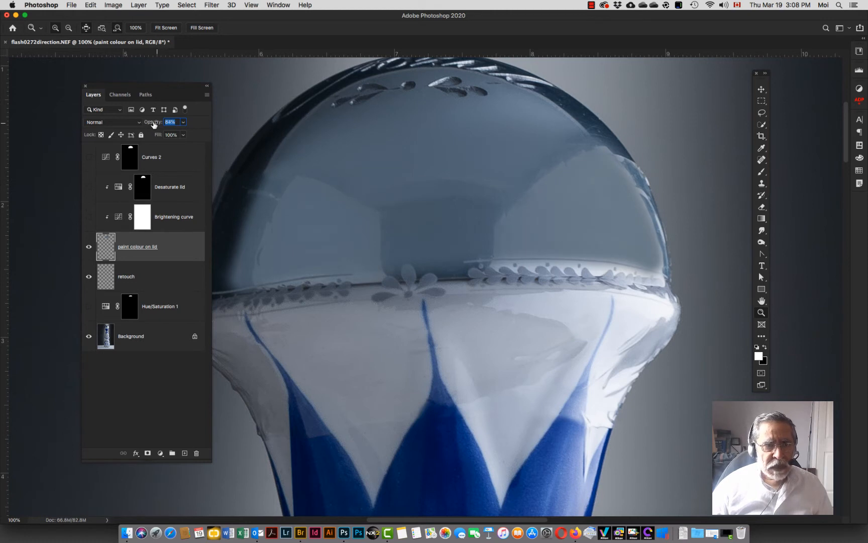
pyautogui.moveTo(154, 124); pyautogui.dragTo(154, 125)
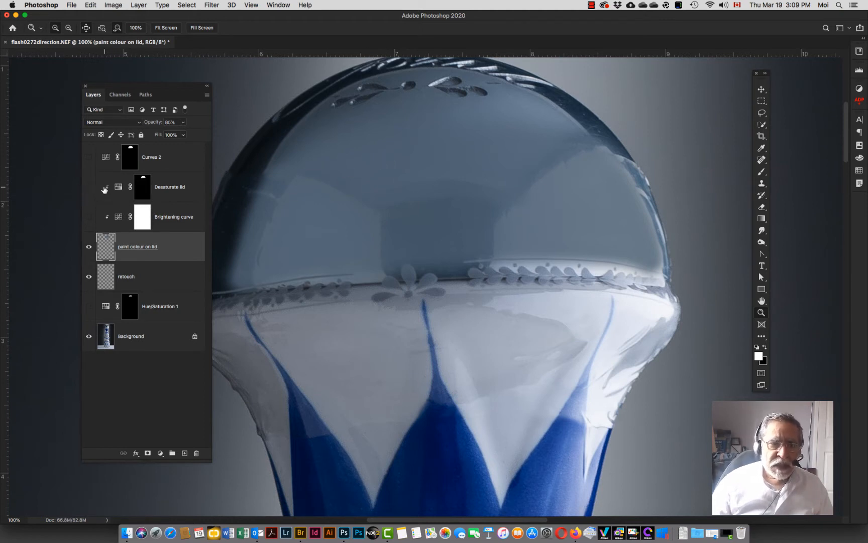
# Step: Turn on the Brightening curve and Desaturate lid adjustment layers
pyautogui.click(118, 187)
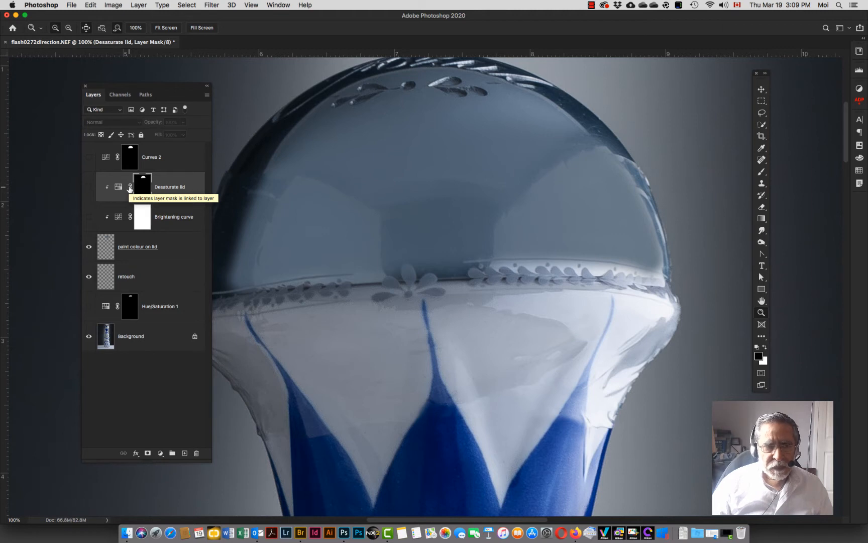
pyautogui.click(119, 217)
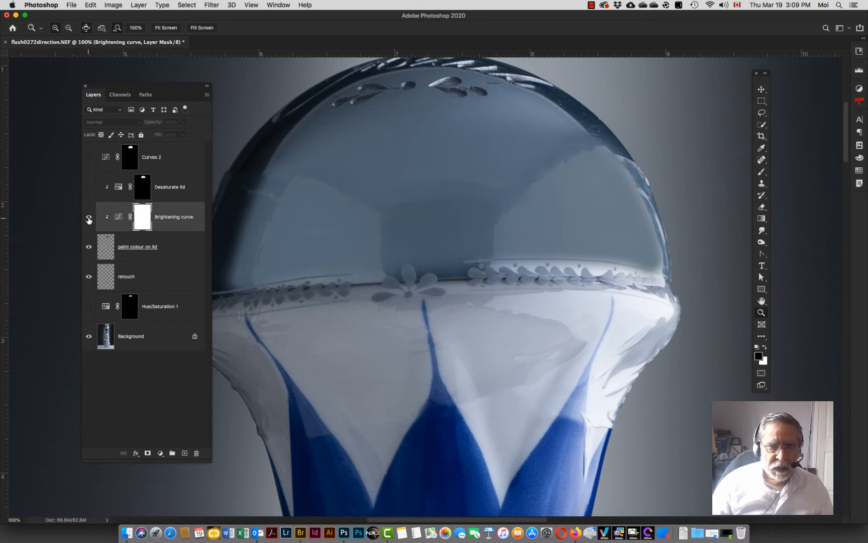
pyautogui.click(89, 218)
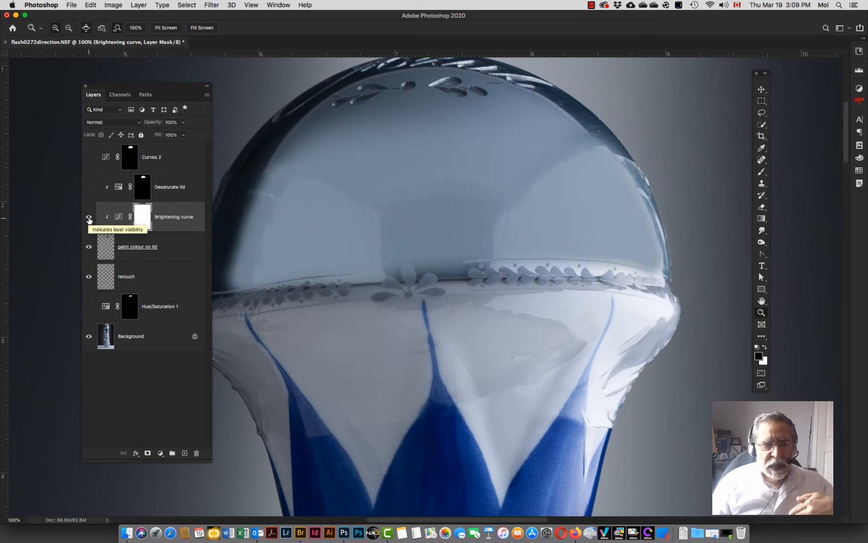
pyautogui.click(89, 188)
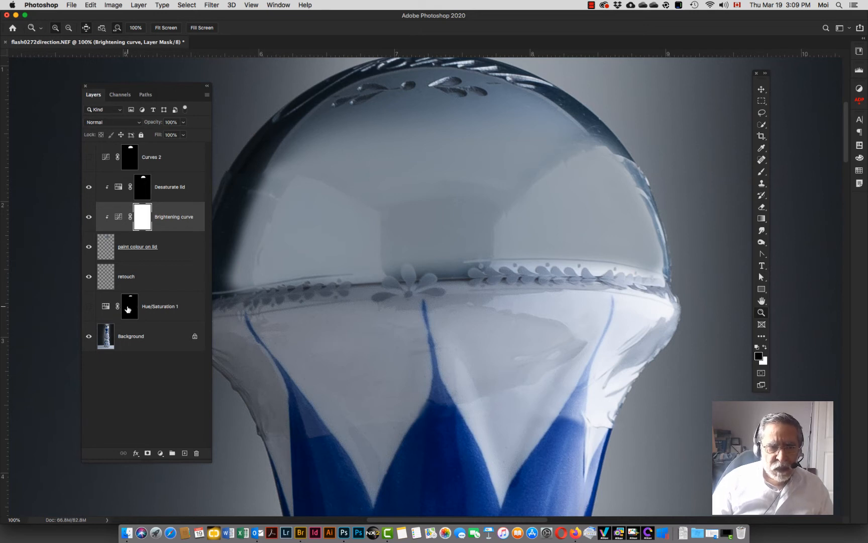
# Step: Show the Hue/Saturation 1 layer and lower its opacity to 70%
pyautogui.click(88, 309)
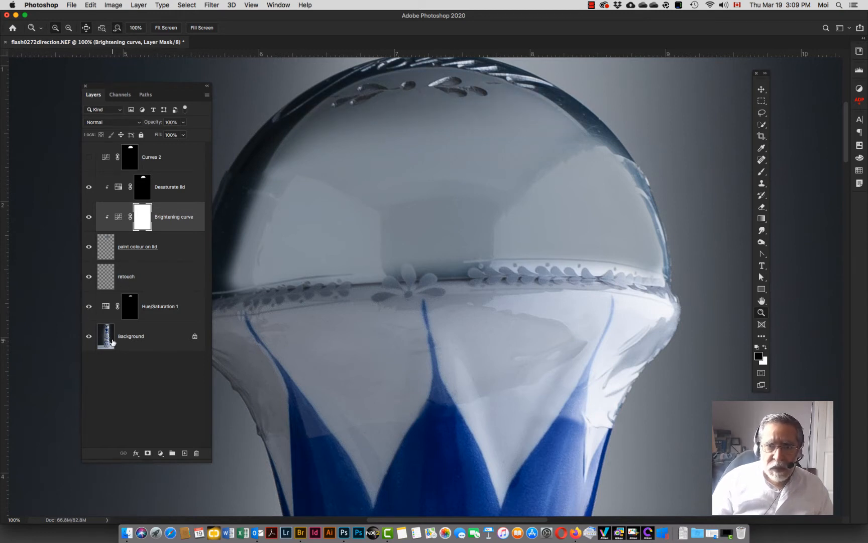
pyautogui.click(108, 308)
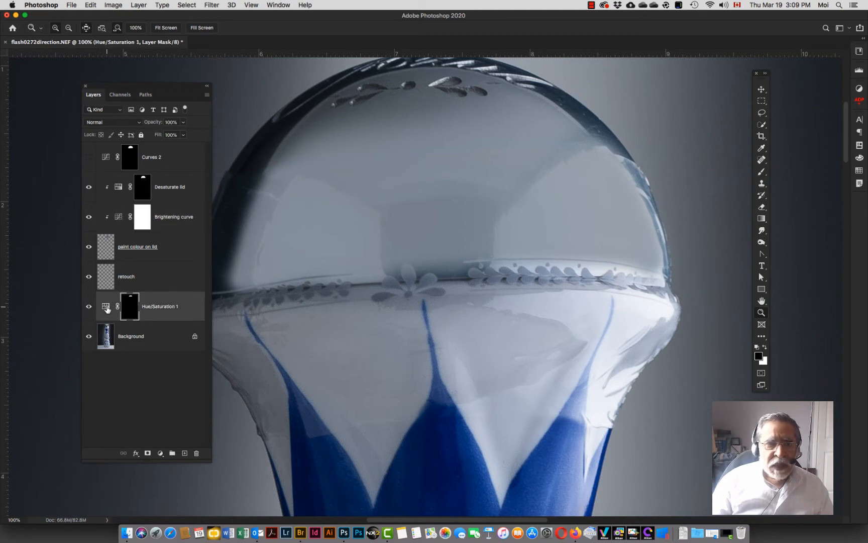
pyautogui.moveTo(157, 125); pyautogui.dragTo(142, 125)
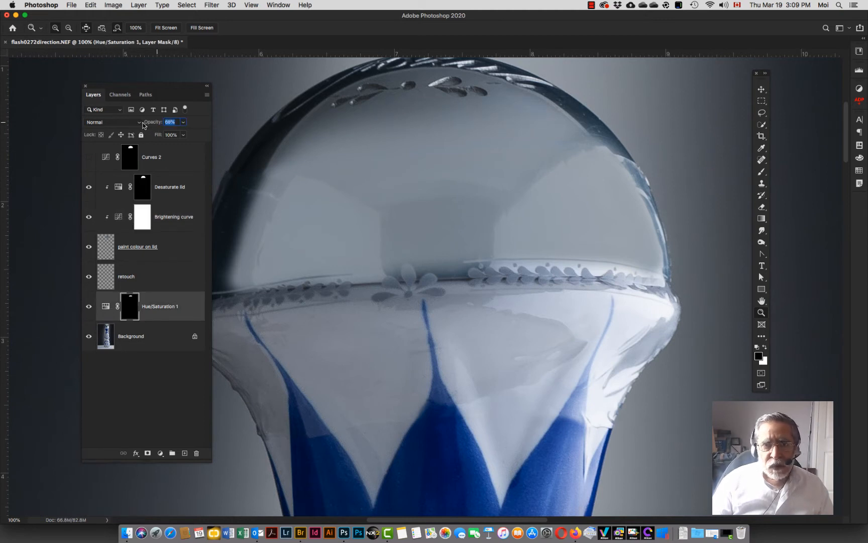
pyautogui.moveTo(143, 125); pyautogui.dragTo(143, 125)
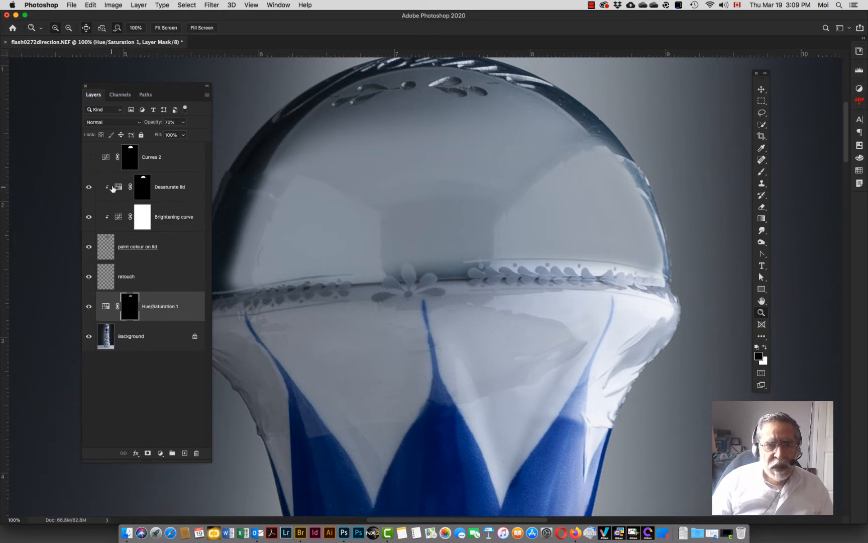
# Step: Toggle the Curves 2 layer to compare, leave it on, and set its opacity to 74%
pyautogui.click(88, 158)
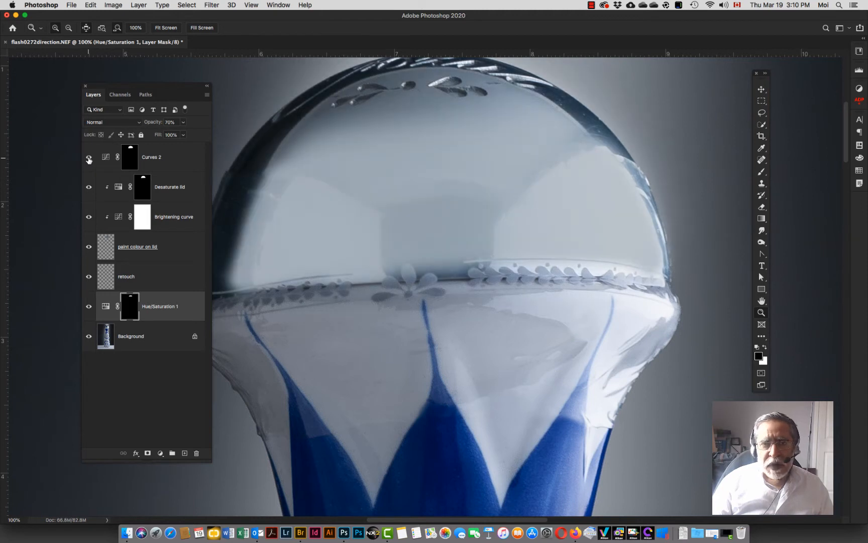
pyautogui.click(88, 159)
pyautogui.click(88, 159)
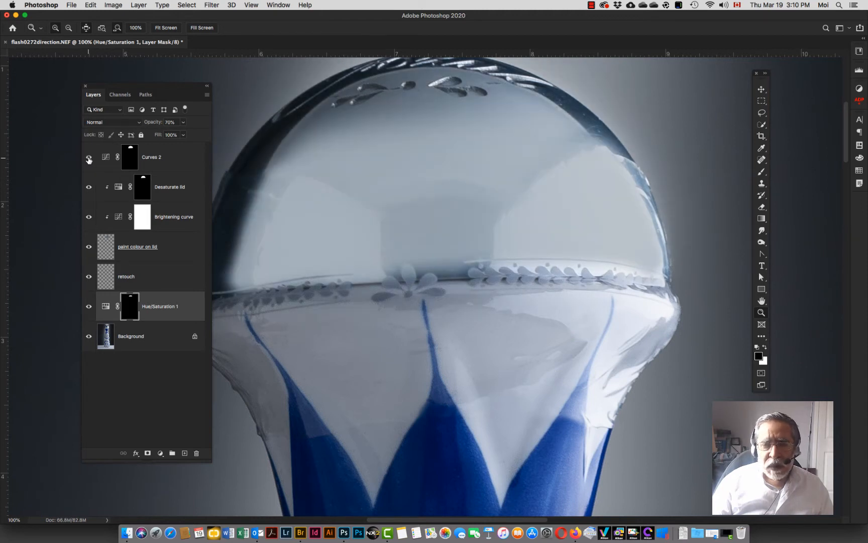
pyautogui.click(88, 159)
pyautogui.click(88, 159)
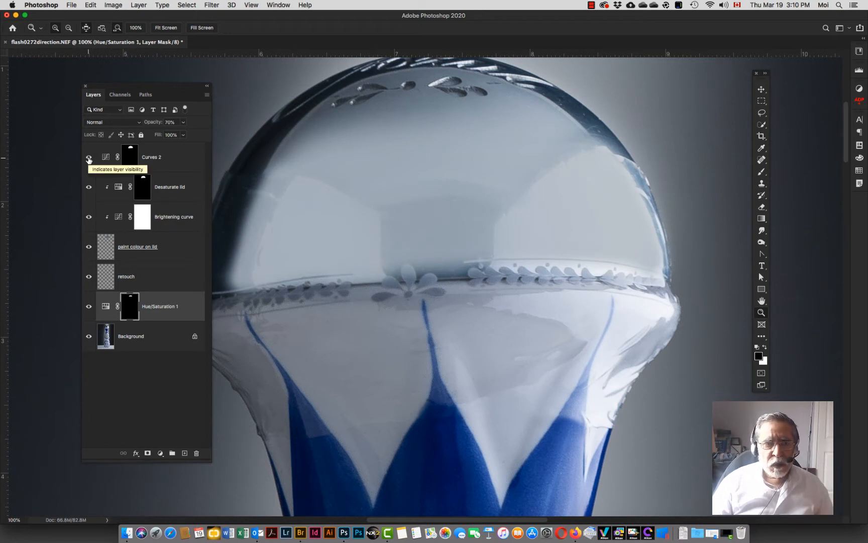
pyautogui.click(106, 159)
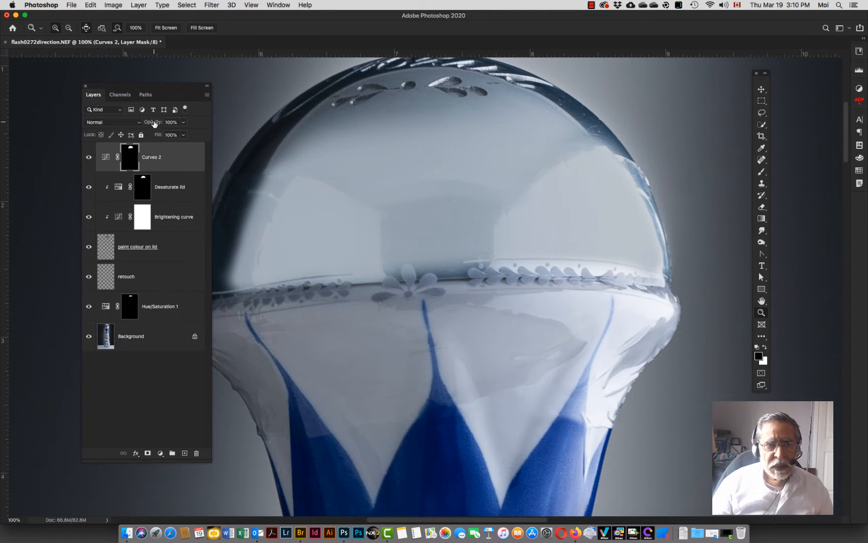
pyautogui.moveTo(155, 124); pyautogui.dragTo(142, 125)
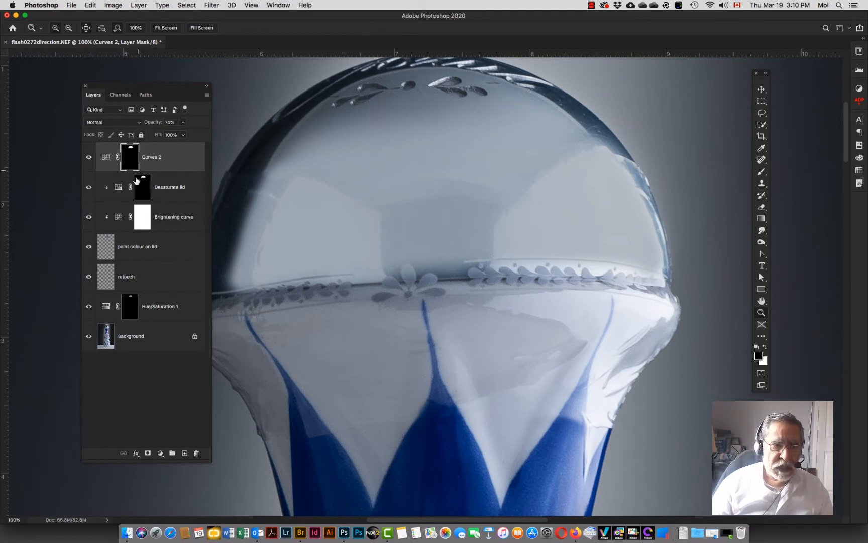
# Step: Group the Curves 2, Desaturate lid, Brightening curve and paint colour on lid layers and name the group Lid retouch
pyautogui.keyDown('shift'); pyautogui.click(103, 247); pyautogui.keyUp('shift')
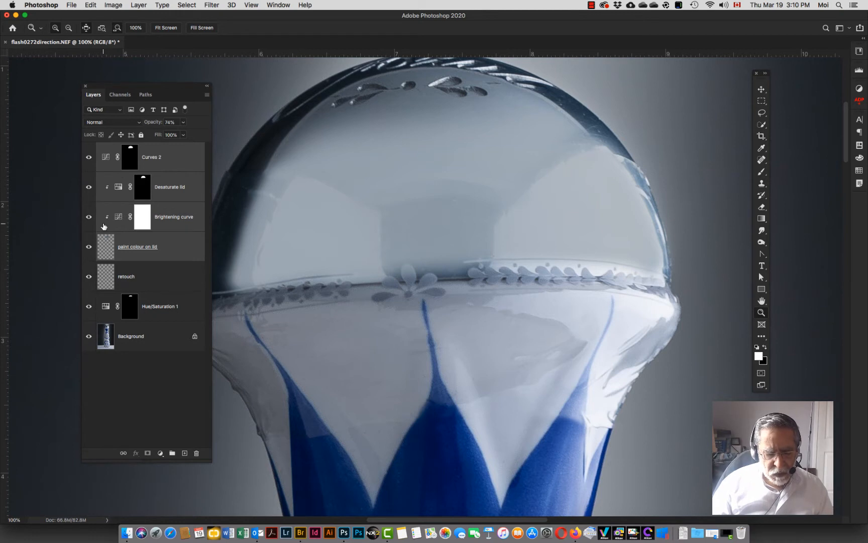
pyautogui.press('super+g')
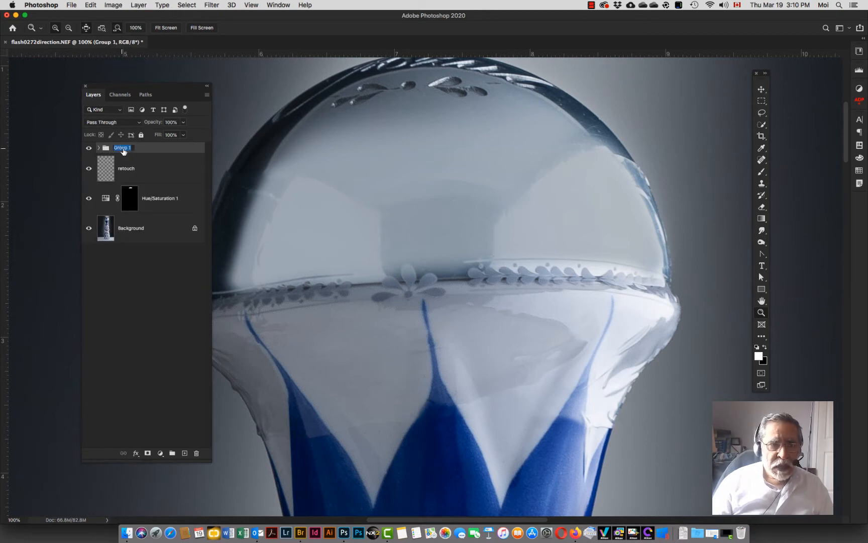
pyautogui.write('Lid')
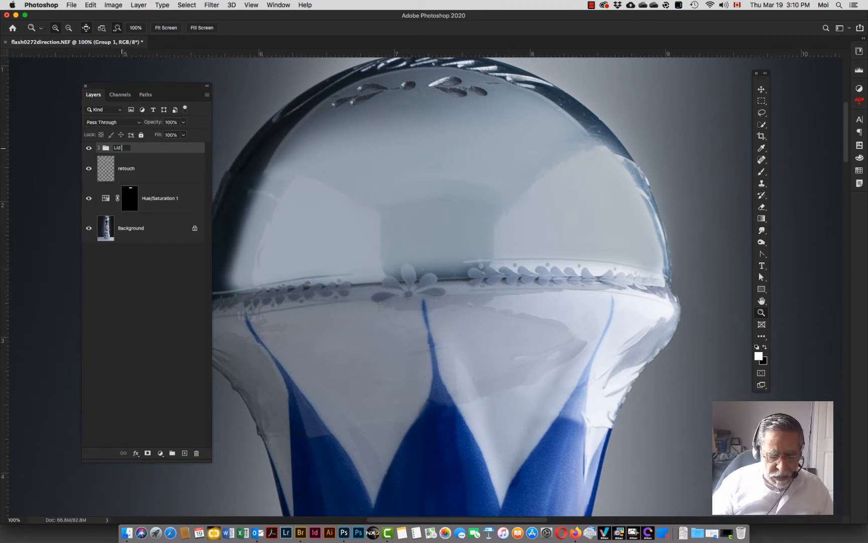
pyautogui.write(' retouch')
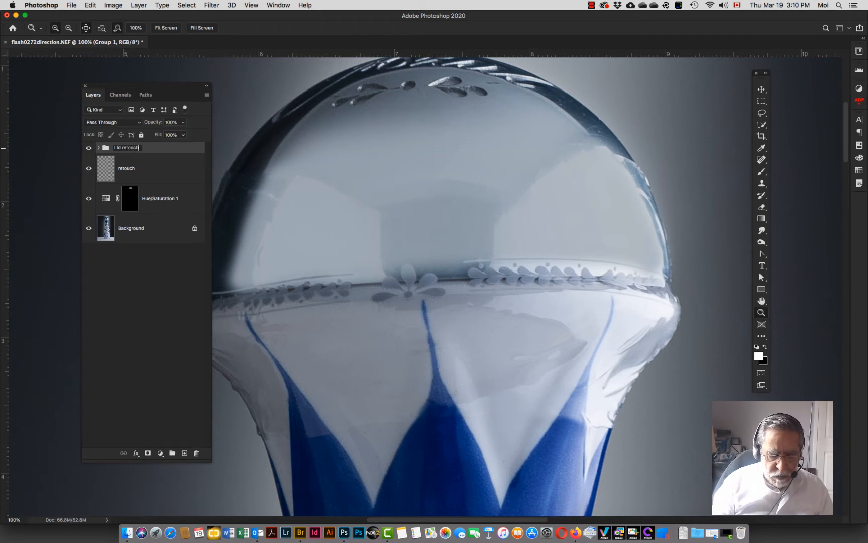
pyautogui.press('Return')
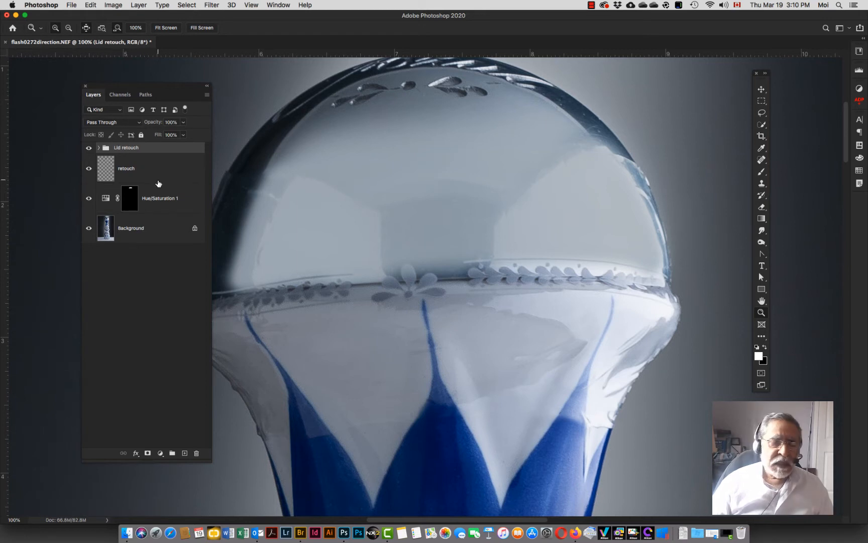
# Step: Inspect the saved lid and Bottle paths and the Bottle path's anchor points over the whole image
pyautogui.click(146, 95)
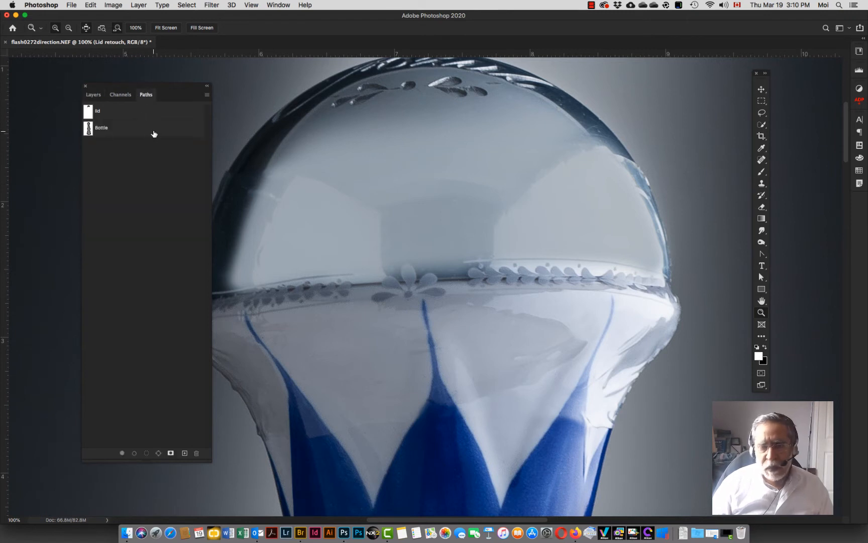
pyautogui.click(91, 113)
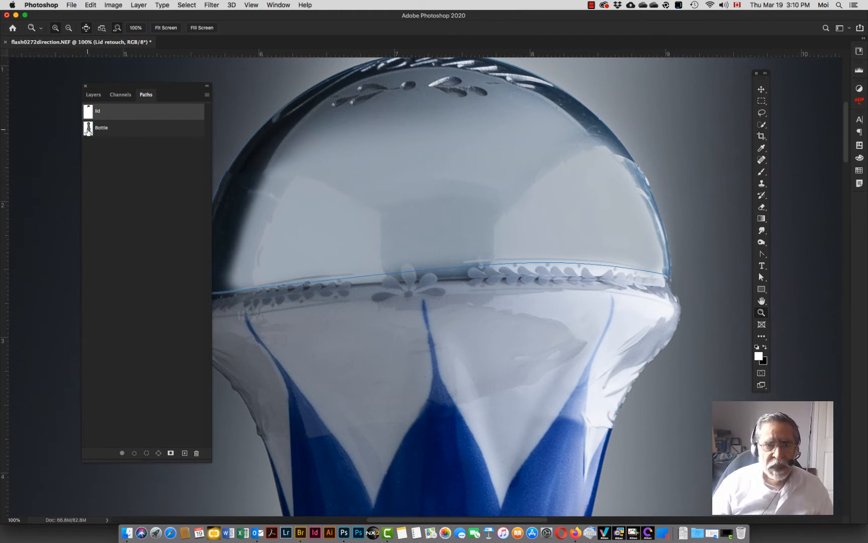
pyautogui.click(109, 160)
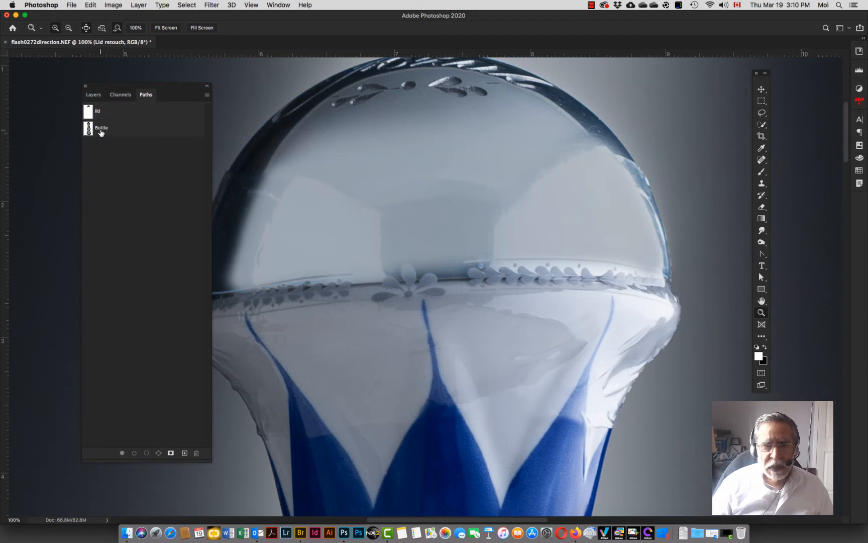
pyautogui.click(102, 133)
pyautogui.press('super+0')
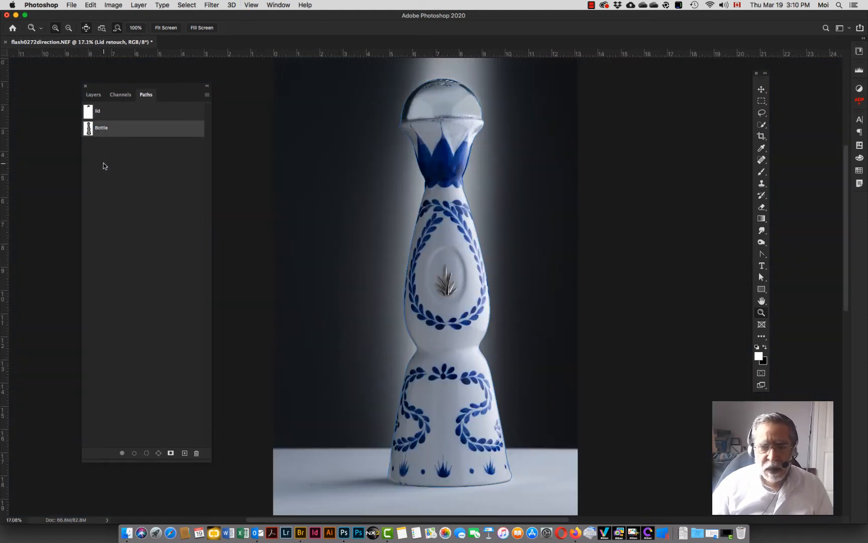
pyautogui.press('a')
pyautogui.click(409, 256)
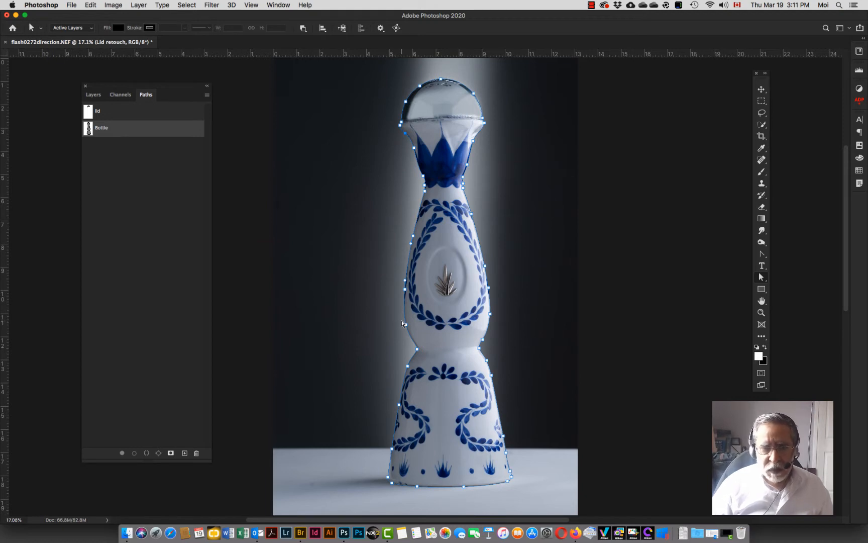
pyautogui.click(340, 310)
pyautogui.click(190, 299)
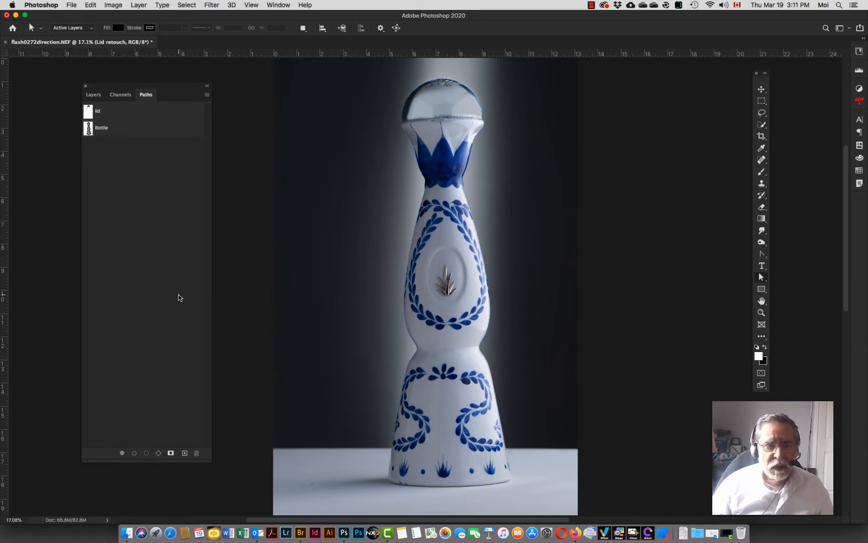
# Step: Zoom to 300% on the silver agave emblem and trace the dark central leaf's outline with the Pen tool
pyautogui.press('z')
pyautogui.click(454, 304)
pyautogui.click(454, 304)
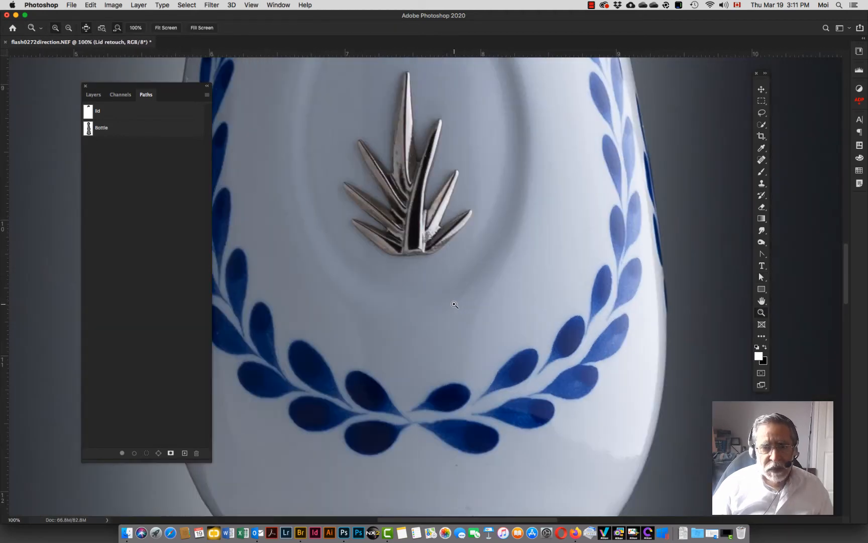
pyautogui.moveTo(412, 213); pyautogui.dragTo(408, 279)
pyautogui.click(425, 300)
pyautogui.click(425, 300)
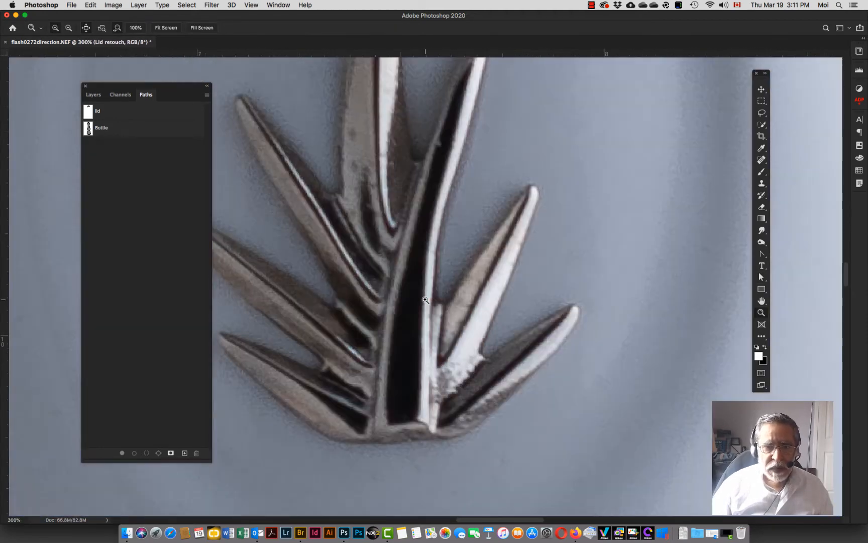
pyautogui.scroll(3, 425, 300)
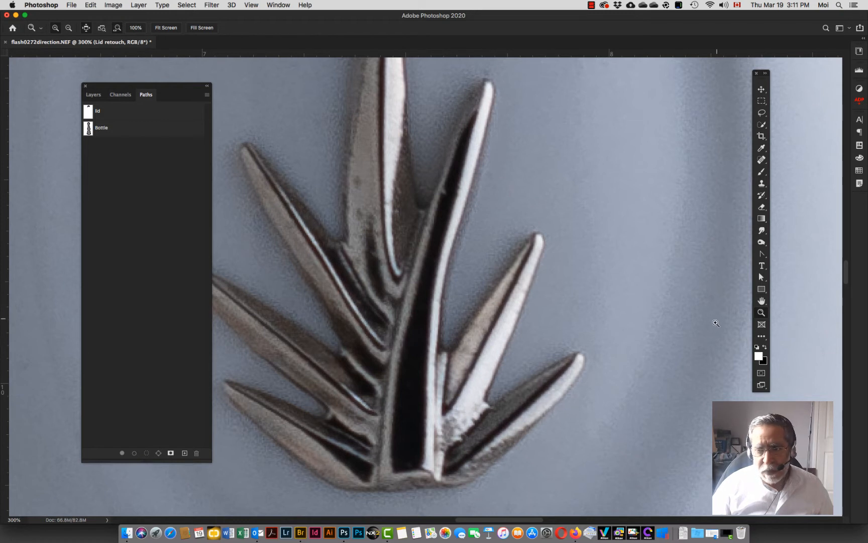
pyautogui.press('p')
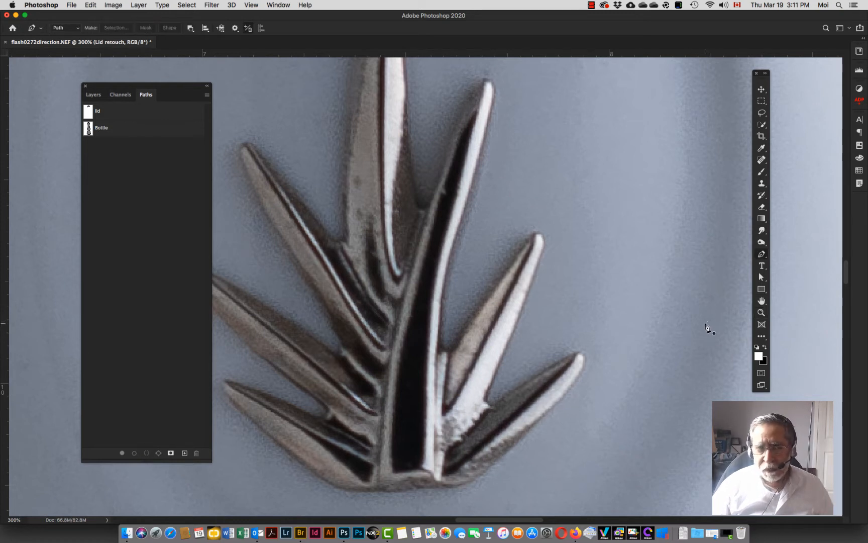
pyautogui.click(766, 347)
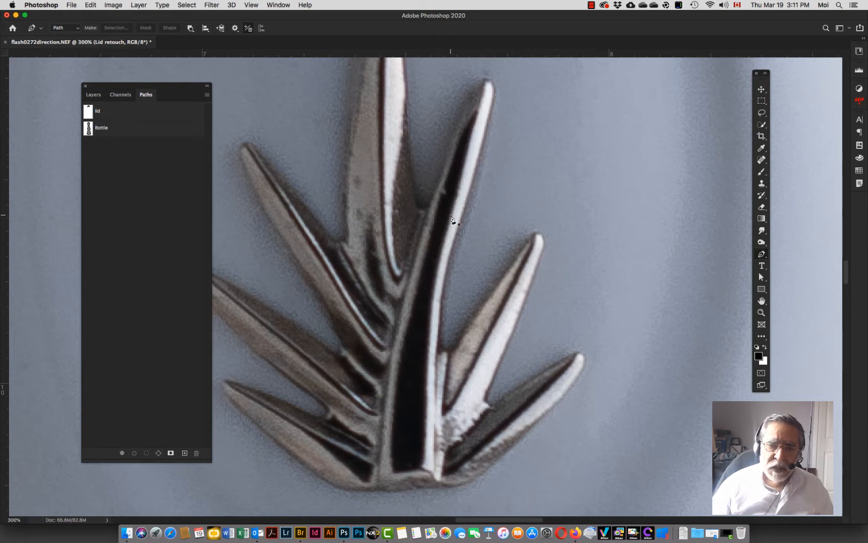
pyautogui.click(481, 98)
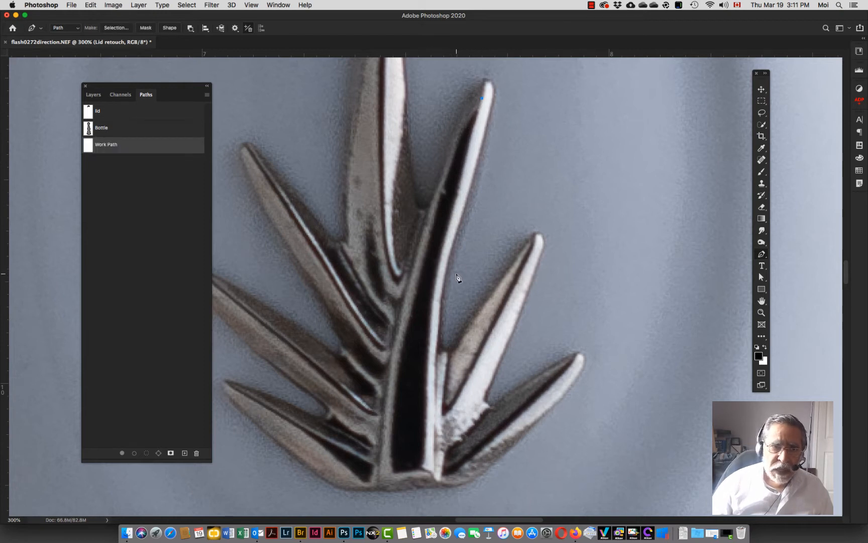
pyautogui.click(459, 187)
pyautogui.click(455, 202)
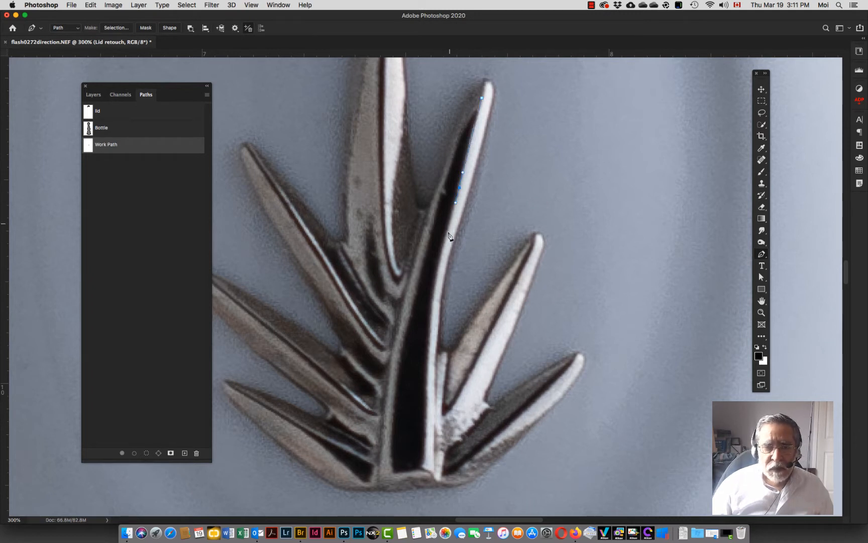
pyautogui.moveTo(428, 360); pyautogui.dragTo(428, 443)
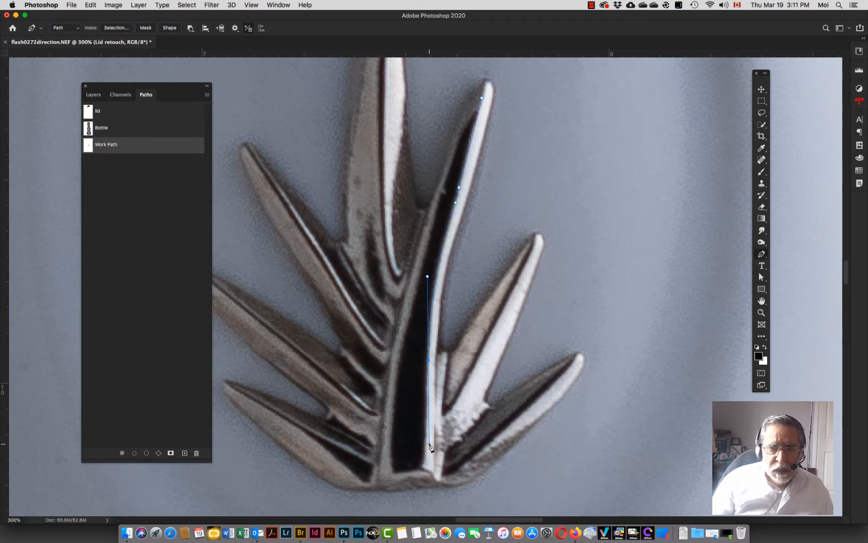
pyautogui.click(423, 466)
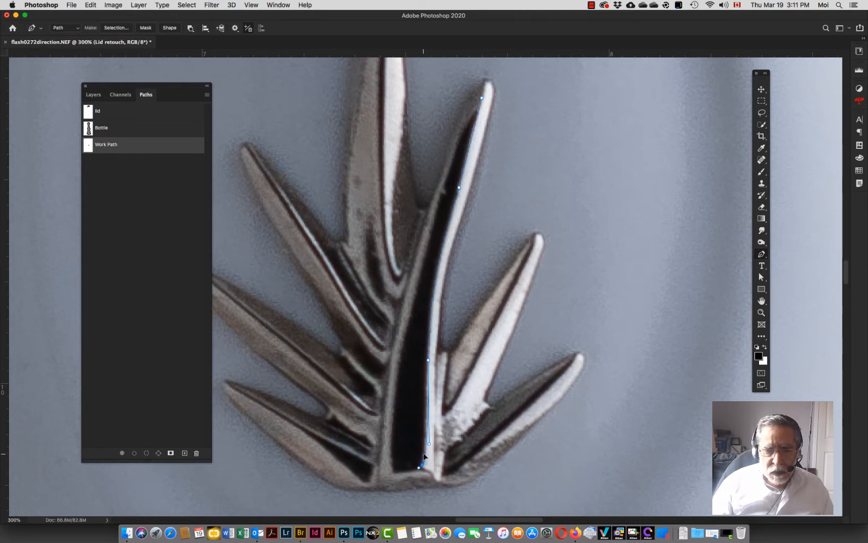
pyautogui.click(427, 275)
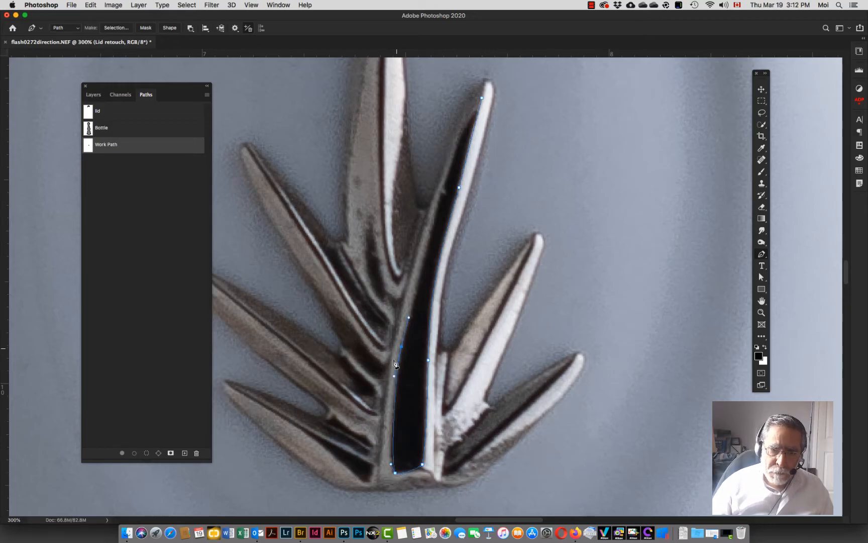
pyautogui.click(481, 100)
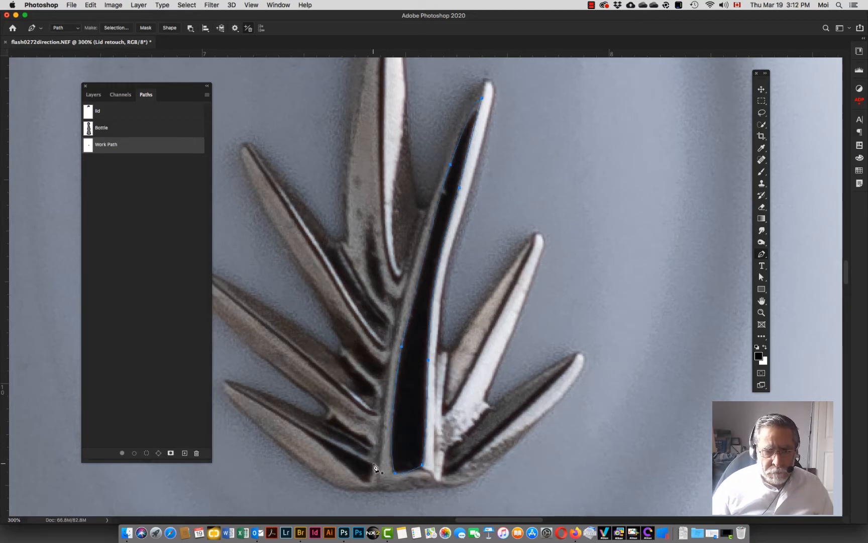
# Step: Extend the Pen path along the lower-left leaf and around the small right leaf of the emblem
pyautogui.click(367, 481)
pyautogui.moveTo(318, 442); pyautogui.dragTo(296, 427)
pyautogui.click(232, 389)
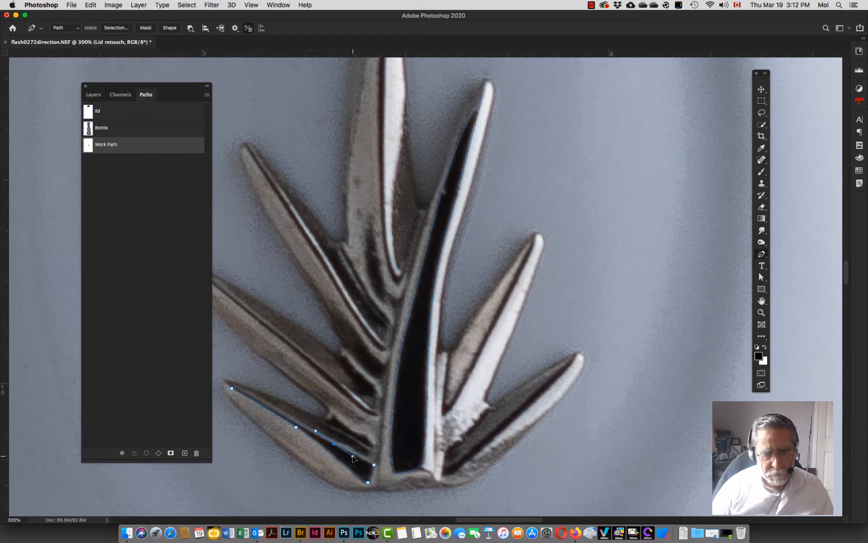
pyautogui.click(536, 235)
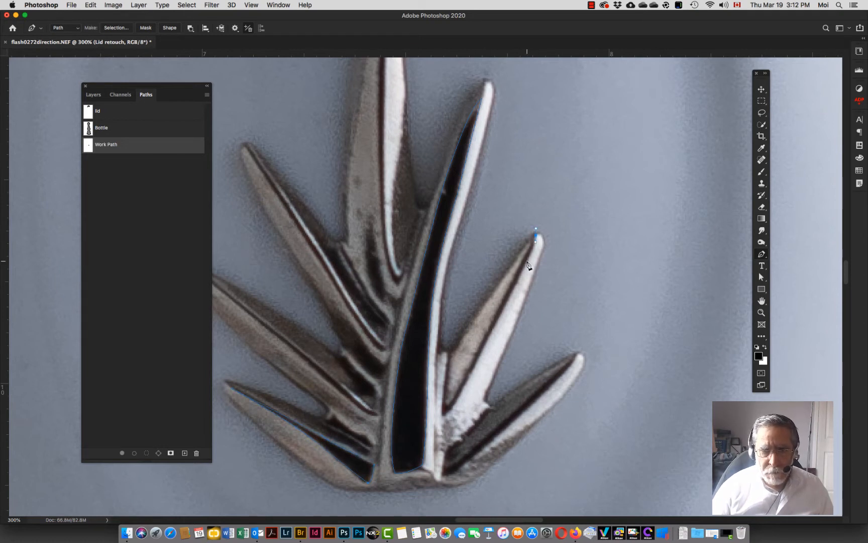
pyautogui.moveTo(527, 261); pyautogui.dragTo(522, 271)
pyautogui.moveTo(470, 374); pyautogui.dragTo(462, 387)
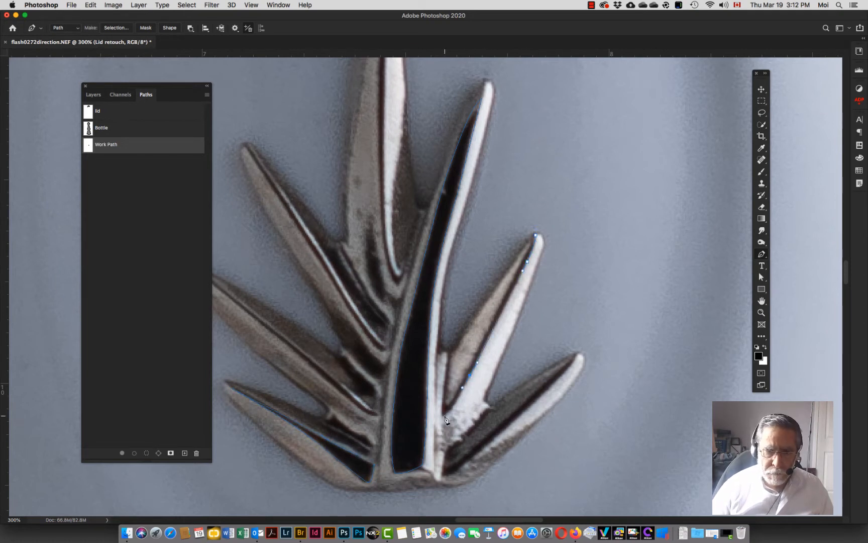
pyautogui.click(514, 276)
pyautogui.click(534, 240)
pyautogui.click(514, 277)
pyautogui.click(529, 244)
pyautogui.click(535, 235)
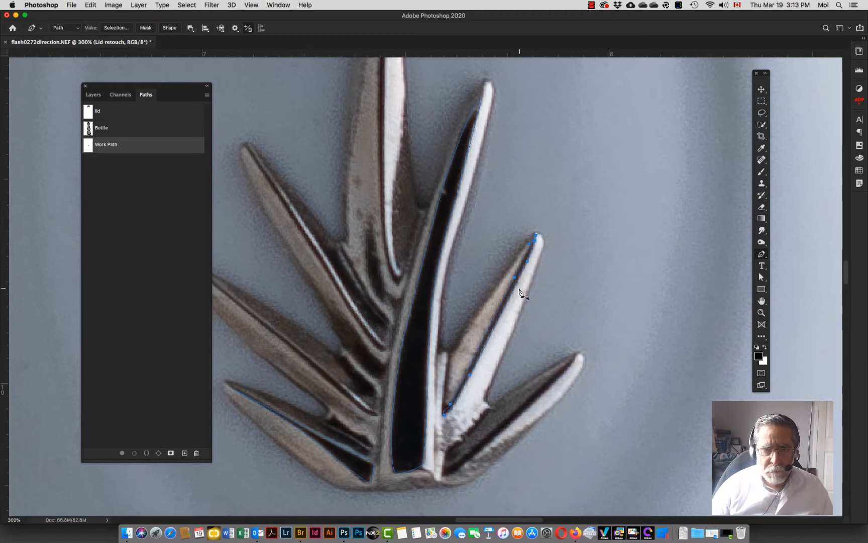
# Step: Continue tracing the emblem path along the edges of the long upper-left leaf
pyautogui.click(390, 327)
pyautogui.click(389, 348)
pyautogui.click(379, 337)
pyautogui.click(335, 270)
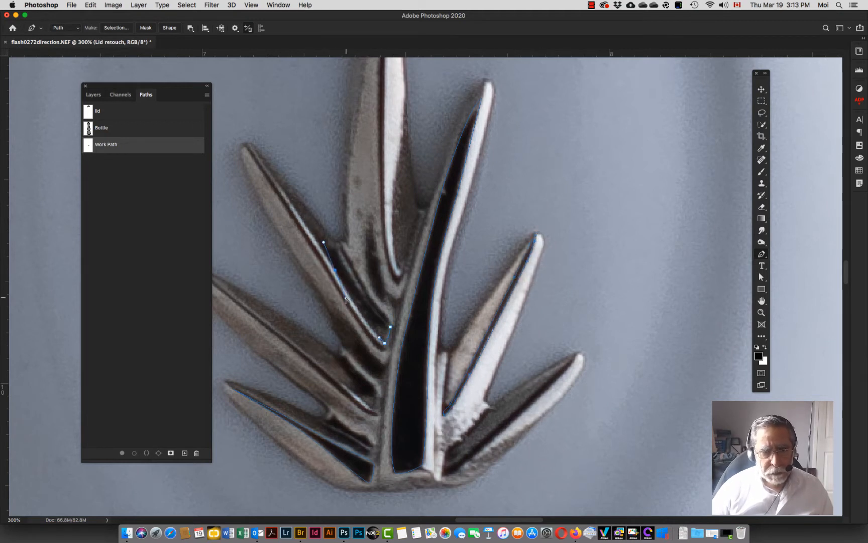
pyautogui.click(275, 181)
pyautogui.click(267, 169)
pyautogui.click(250, 148)
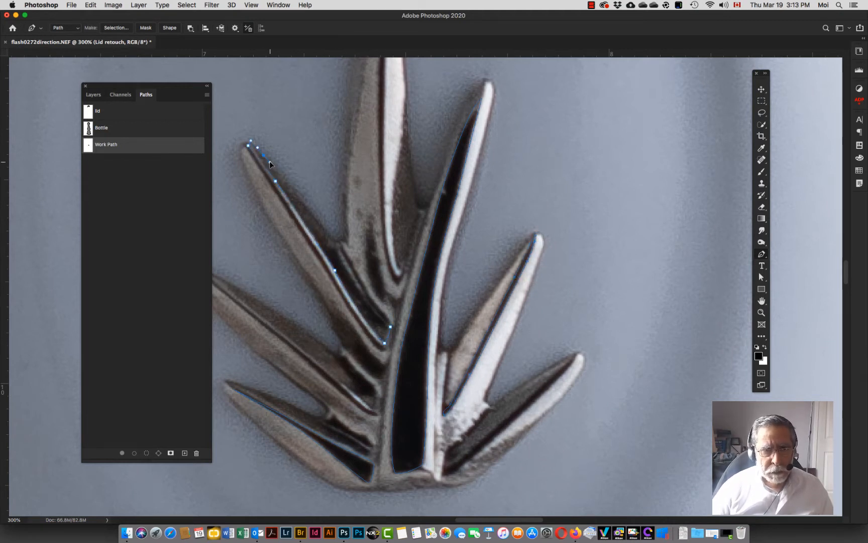
pyautogui.moveTo(270, 161); pyautogui.dragTo(272, 165)
pyautogui.moveTo(322, 226); pyautogui.dragTo(351, 279)
pyautogui.moveTo(376, 312); pyautogui.dragTo(386, 321)
pyautogui.click(391, 327)
# Step: Trace the tall central leaf of the emblem up to its tip and back down with the Pen tool
pyautogui.scroll(5, 405, 414)
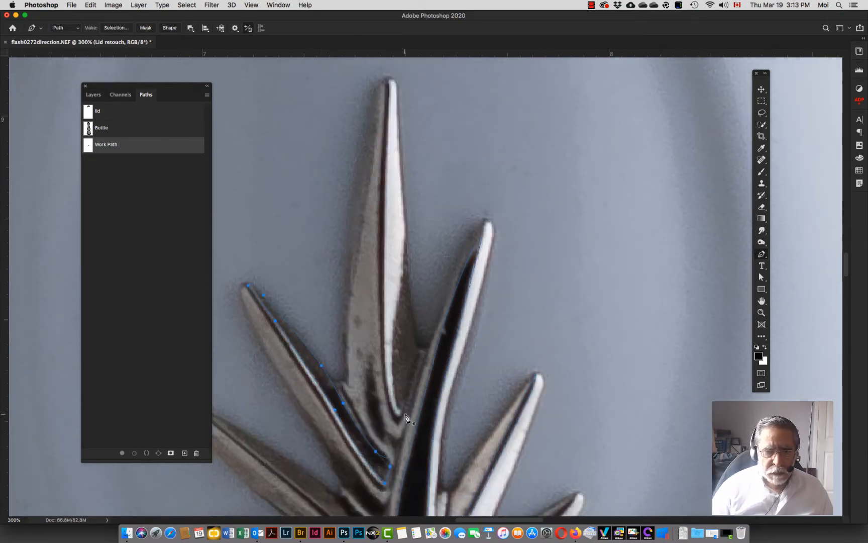
pyautogui.click(405, 413)
pyautogui.click(397, 423)
pyautogui.click(382, 386)
pyautogui.click(383, 373)
pyautogui.moveTo(379, 186); pyautogui.dragTo(380, 146)
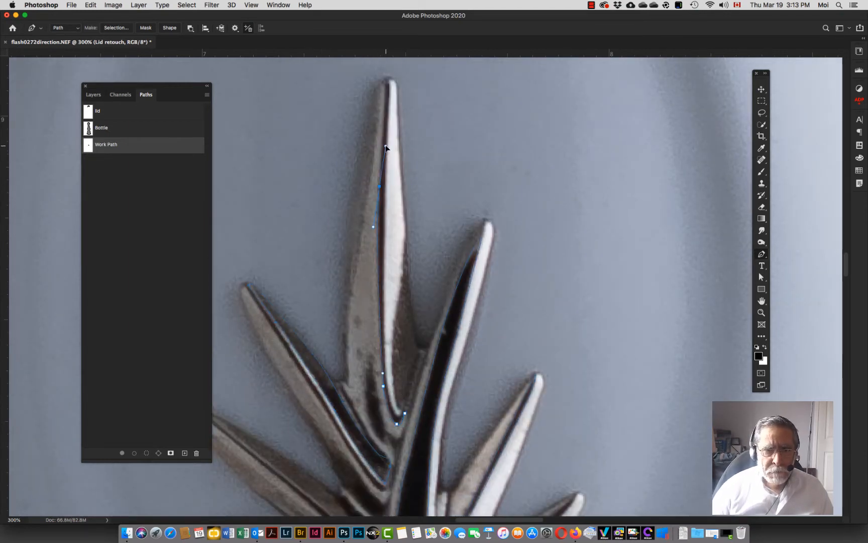
pyautogui.click(385, 86)
pyautogui.click(389, 92)
pyautogui.moveTo(386, 247); pyautogui.dragTo(387, 287)
pyautogui.moveTo(389, 396); pyautogui.dragTo(394, 419)
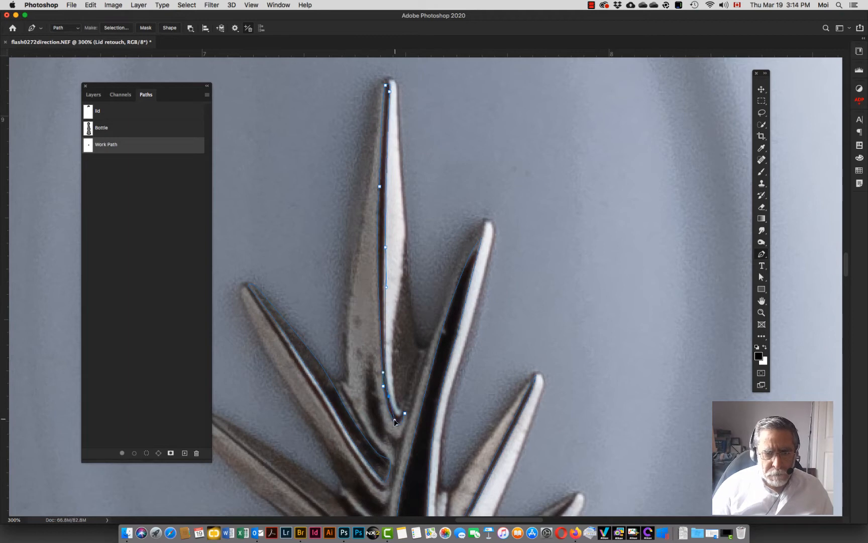
pyautogui.click(381, 320)
pyautogui.click(384, 207)
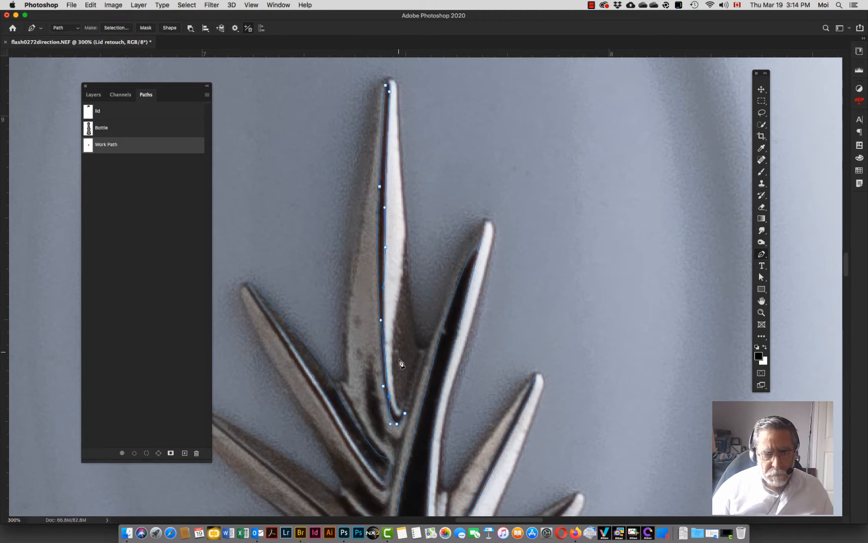
pyautogui.click(406, 411)
# Step: Trace the lower-right leaf of the emblem out to its tip and back to its base with the Pen tool
pyautogui.scroll(-5, 427, 412)
pyautogui.click(443, 416)
pyautogui.click(447, 419)
pyautogui.click(453, 417)
pyautogui.click(461, 412)
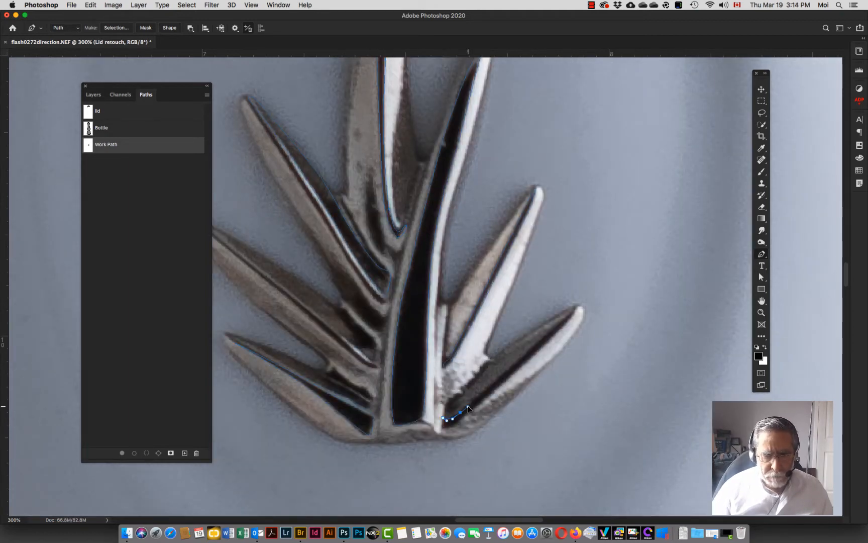
pyautogui.click(549, 332)
pyautogui.click(568, 322)
pyautogui.click(577, 307)
pyautogui.click(450, 427)
pyautogui.click(441, 429)
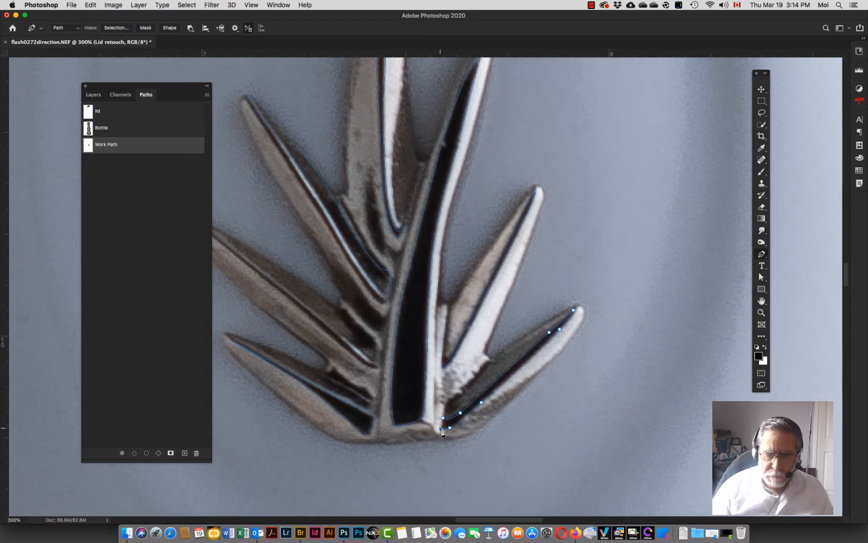
pyautogui.click(443, 418)
pyautogui.keyDown('super'); pyautogui.click(442, 429); pyautogui.keyUp('super')
# Step: Adjust the path's anchor points at the base of the central and right leaves with the Convert Point tool
pyautogui.press('super+plus')
pyautogui.press('super+plus')
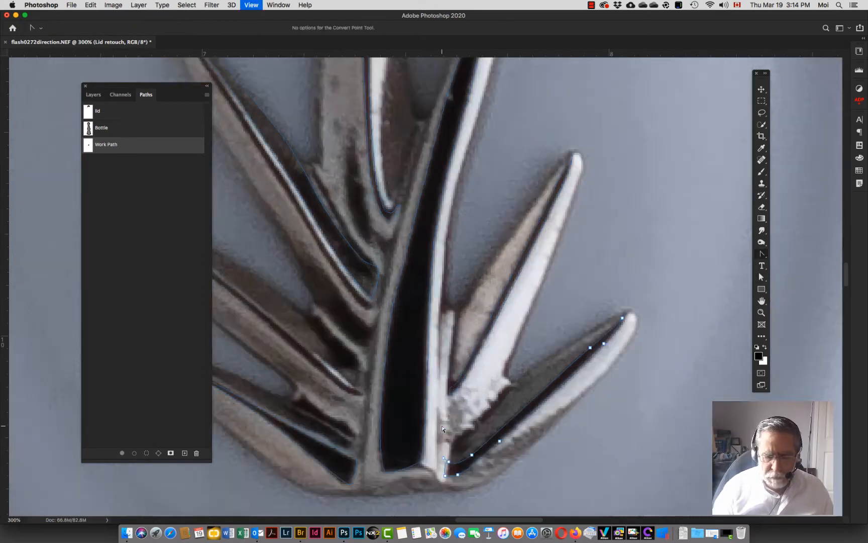
pyautogui.moveTo(450, 502); pyautogui.dragTo(396, 335)
pyautogui.keyDown('super'); pyautogui.click(414, 236); pyautogui.keyUp('super')
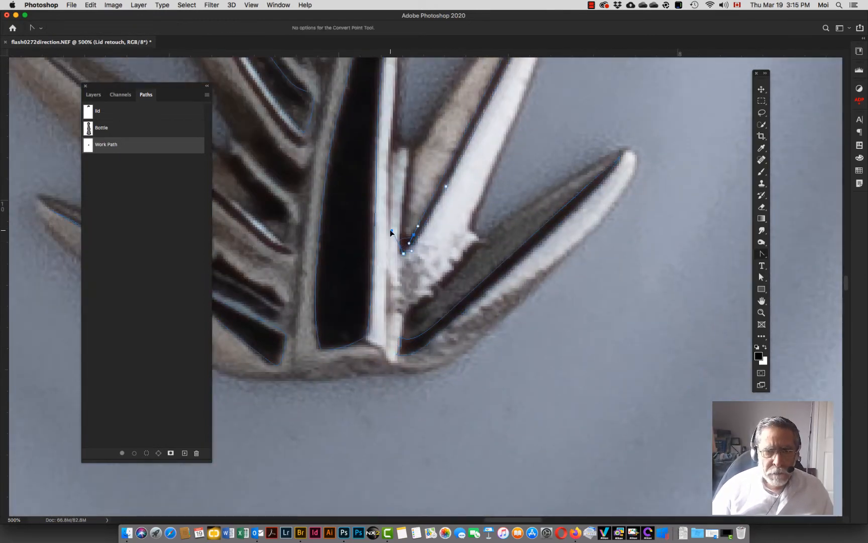
pyautogui.moveTo(262, 335); pyautogui.dragTo(483, 337)
pyautogui.keyDown('super'); pyautogui.click(491, 367); pyautogui.keyUp('super')
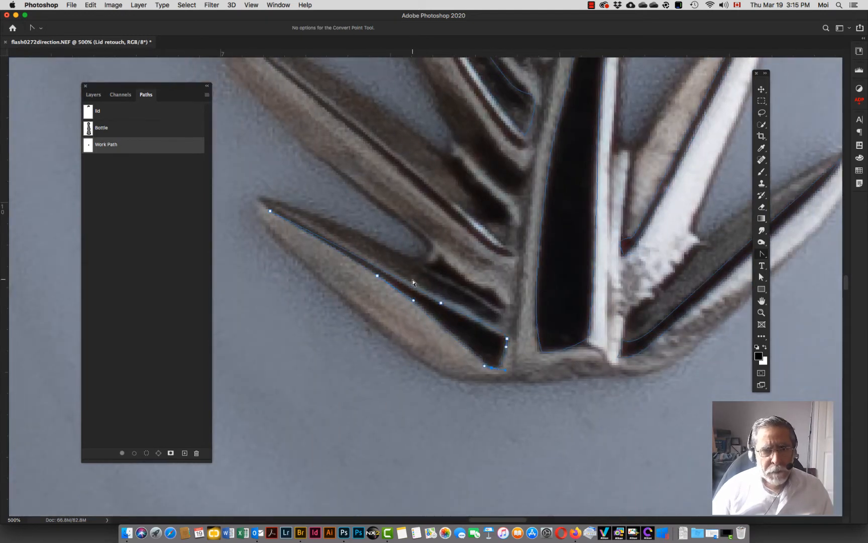
# Step: Adjust the path's anchor points along the lower-left and upper-left leaves with the Convert Point tool
pyautogui.moveTo(447, 101); pyautogui.dragTo(393, 318)
pyautogui.keyDown('super'); pyautogui.click(457, 300); pyautogui.keyUp('super')
pyautogui.moveTo(457, 301); pyautogui.dragTo(463, 293)
pyautogui.moveTo(402, 220); pyautogui.dragTo(391, 184)
pyautogui.moveTo(380, 179); pyautogui.dragTo(388, 192)
pyautogui.moveTo(429, 96); pyautogui.dragTo(346, 60)
pyautogui.press('super+minus')
pyautogui.press('super+minus')
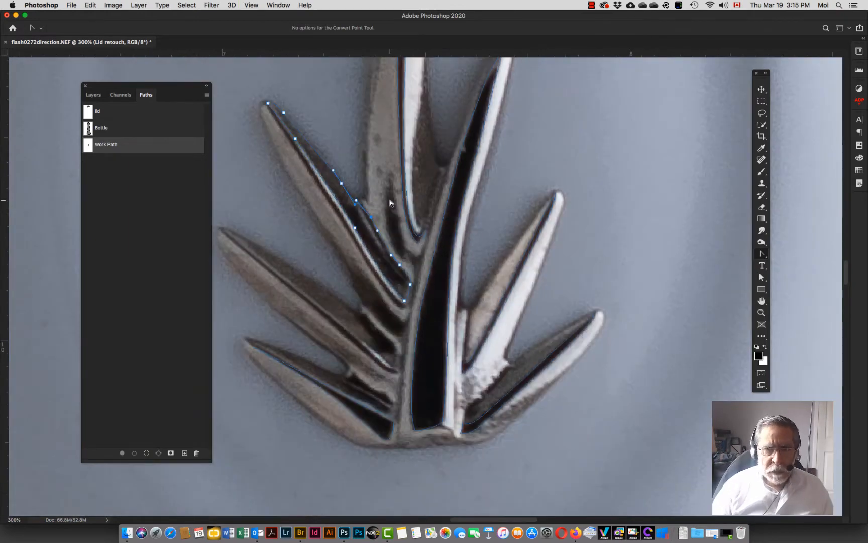
# Step: Save the work path under the name silver leaf
pyautogui.doubleClick(105, 146)
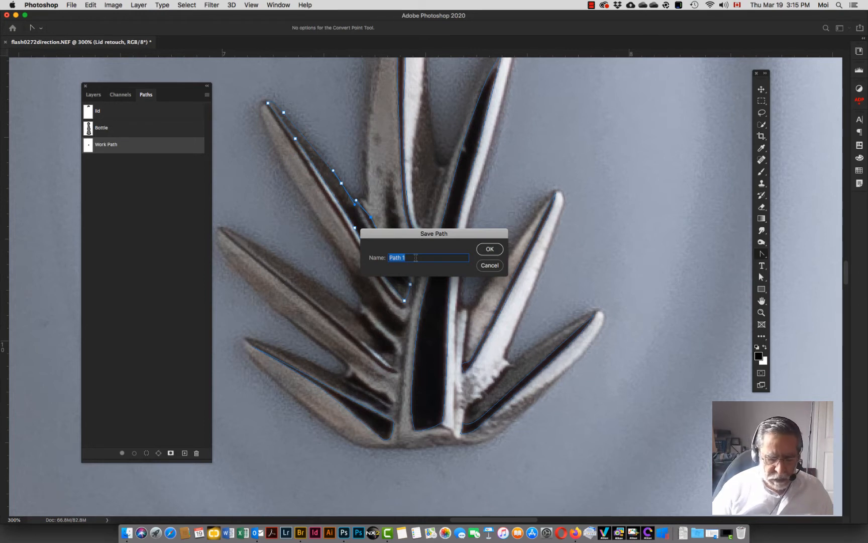
pyautogui.write('silver leaf')
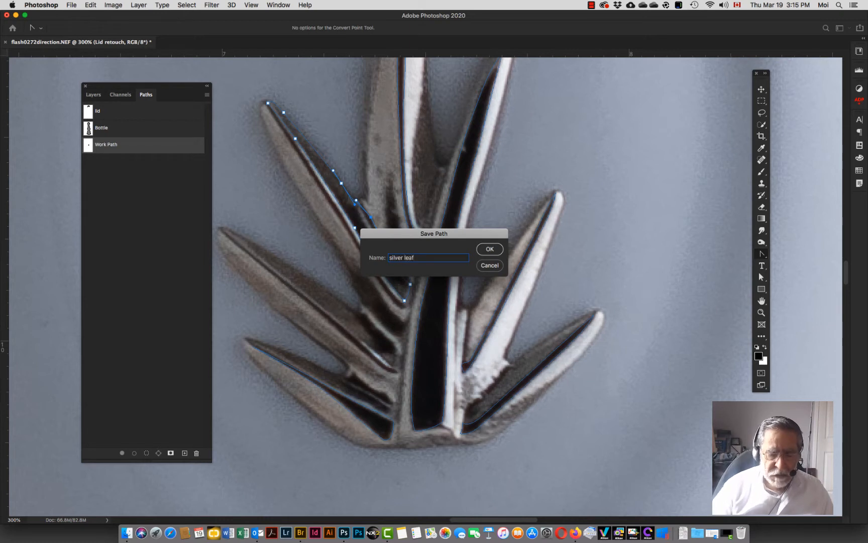
pyautogui.press('Return')
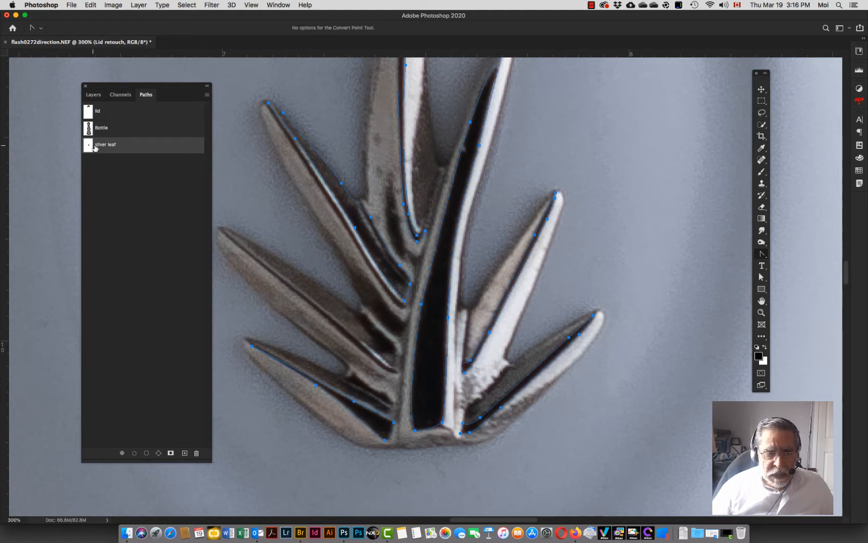
# Step: Make a selection from the silver leaf path with a 10-pixel feather radius
pyautogui.click(206, 97)
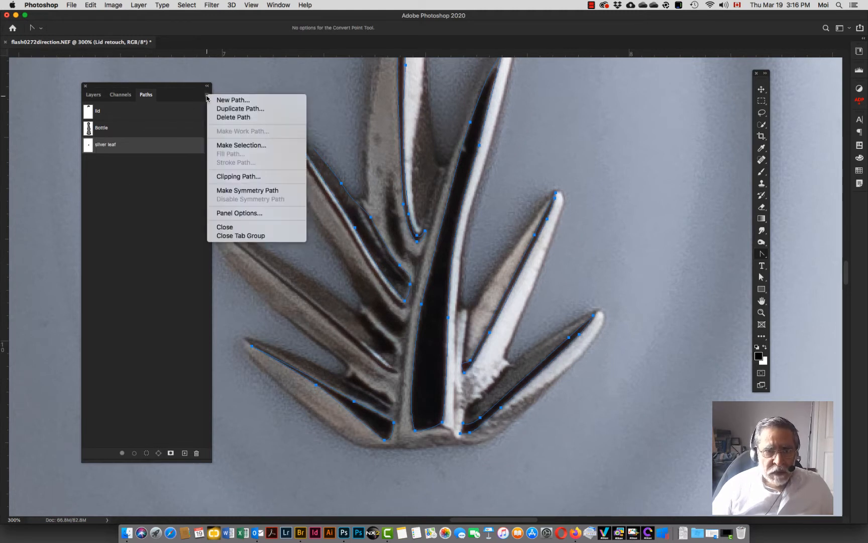
pyautogui.click(235, 145)
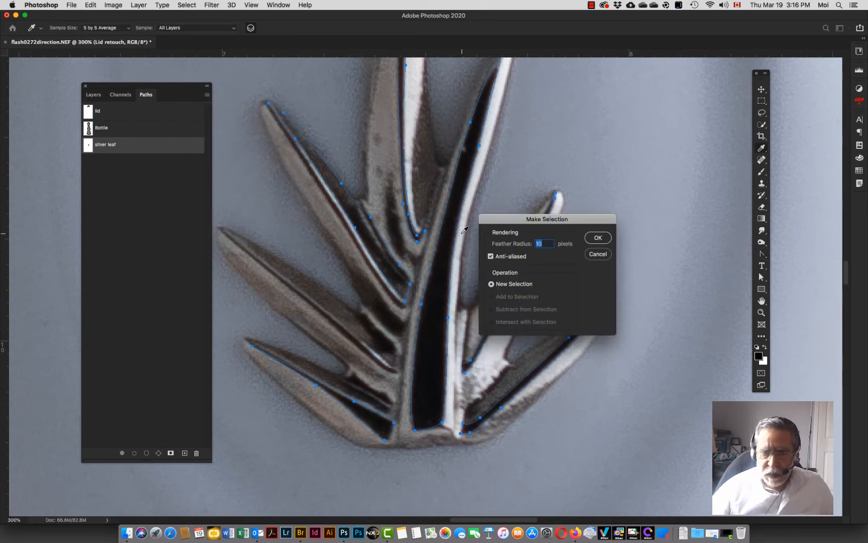
pyautogui.press('Return')
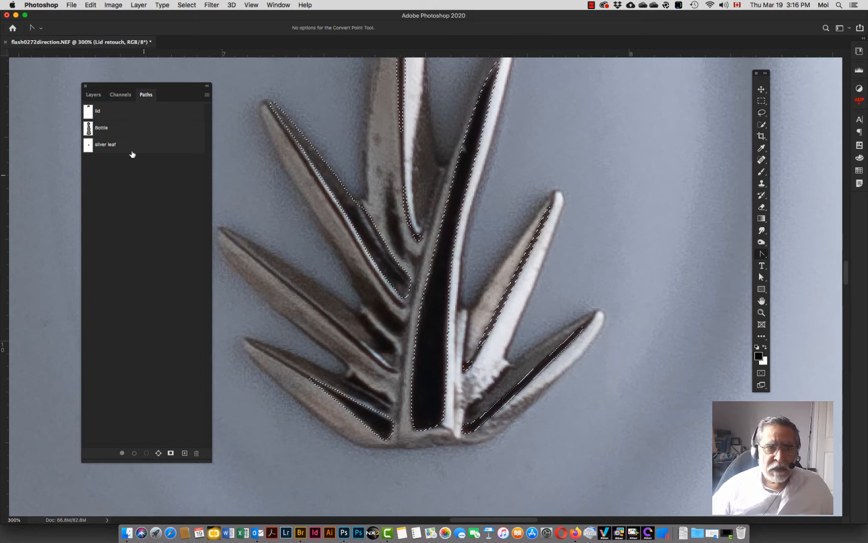
# Step: Create a new layer above the Lid retouch group and name it Silver Leaf
pyautogui.click(94, 96)
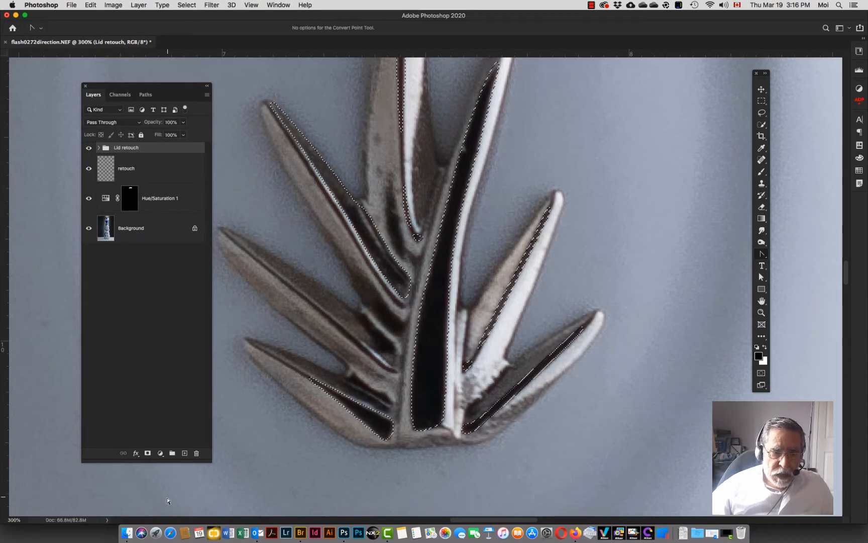
pyautogui.click(185, 452)
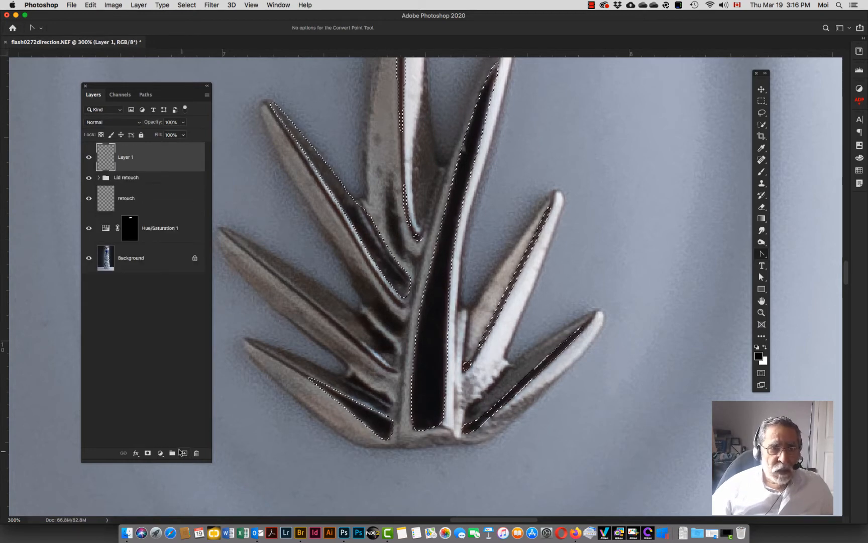
pyautogui.doubleClick(126, 157)
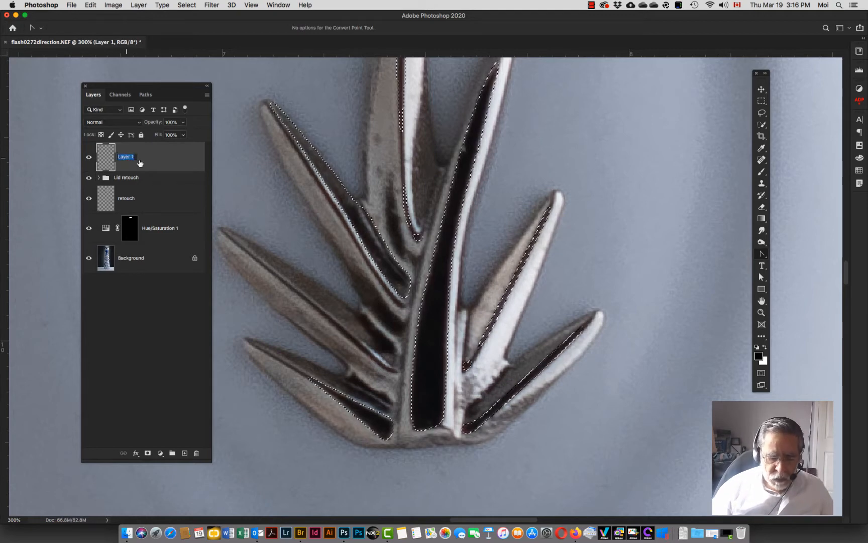
pyautogui.write('Silver')
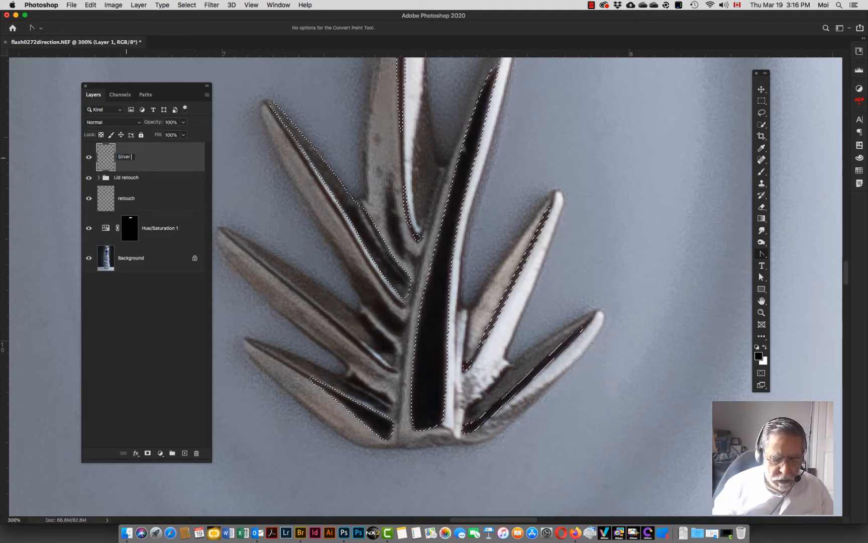
pyautogui.write(' Leaf')
pyautogui.press('Return')
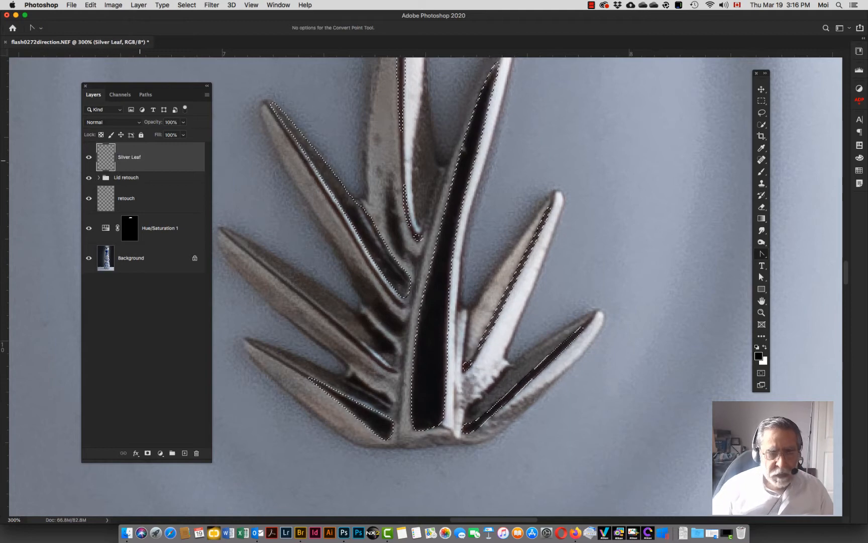
# Step: Swap the colours to a white foreground and pick the Paint Bucket tool
pyautogui.click(766, 346)
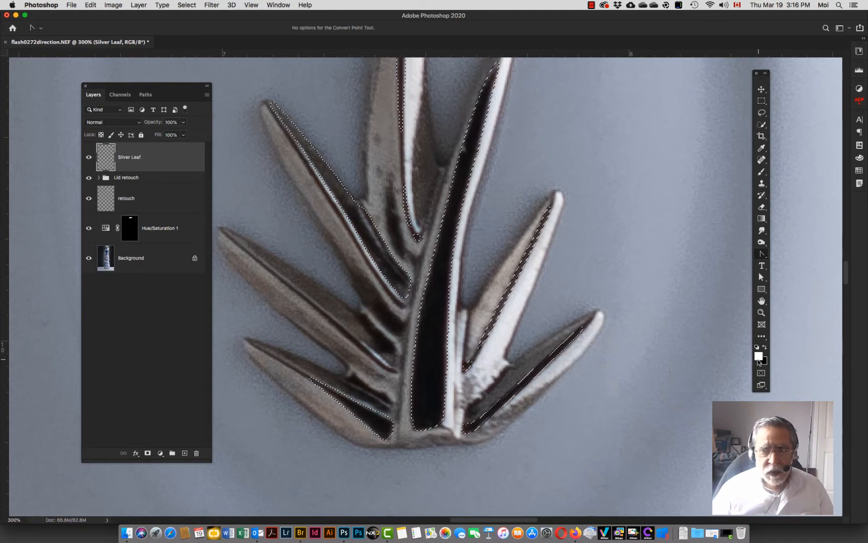
pyautogui.click(762, 219)
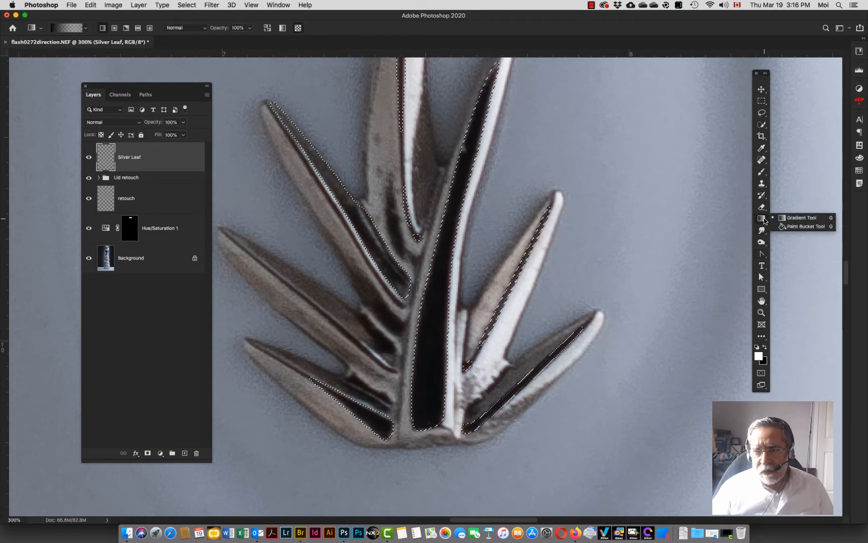
pyautogui.click(785, 226)
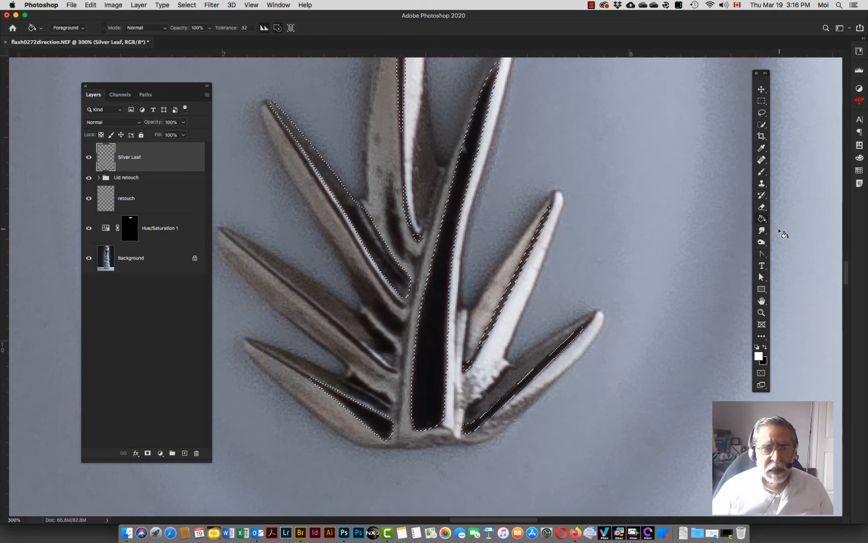
# Step: Try filling areas of the emblem selection with white on the Silver Leaf layer, undoing each fill
pyautogui.click(605, 341)
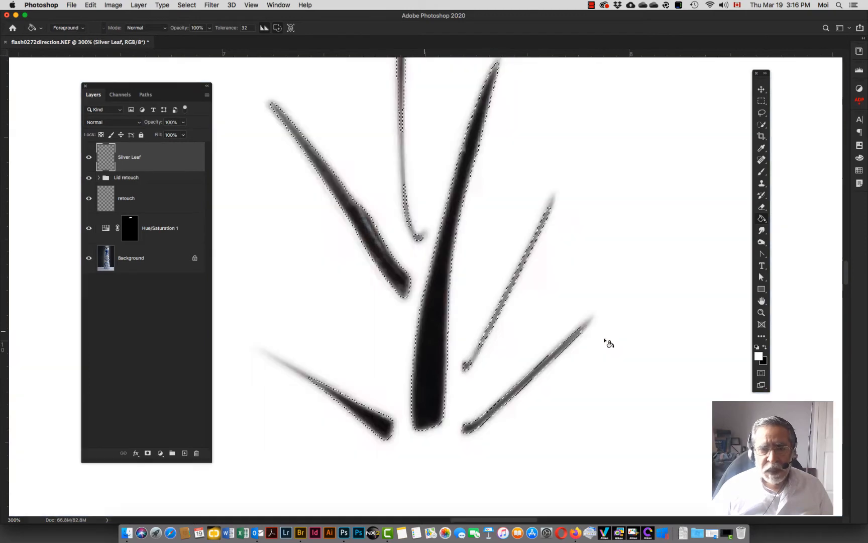
pyautogui.press('super+z')
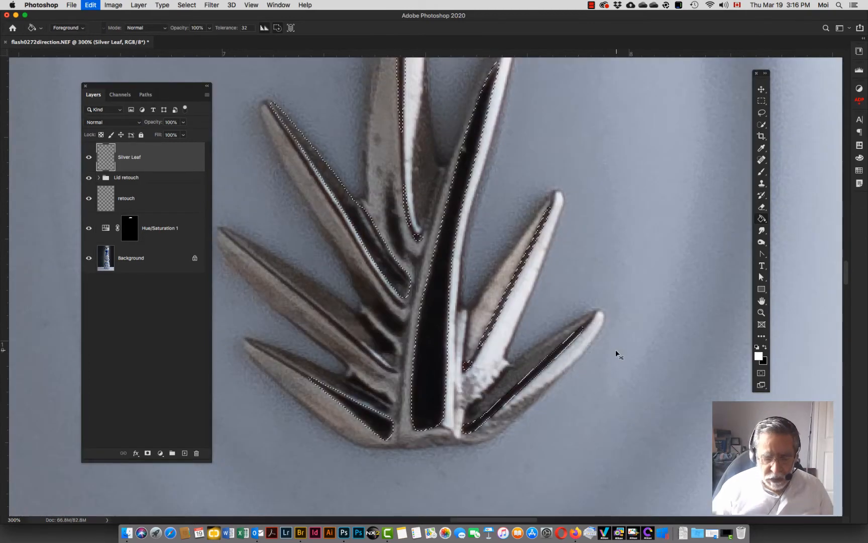
pyautogui.click(435, 339)
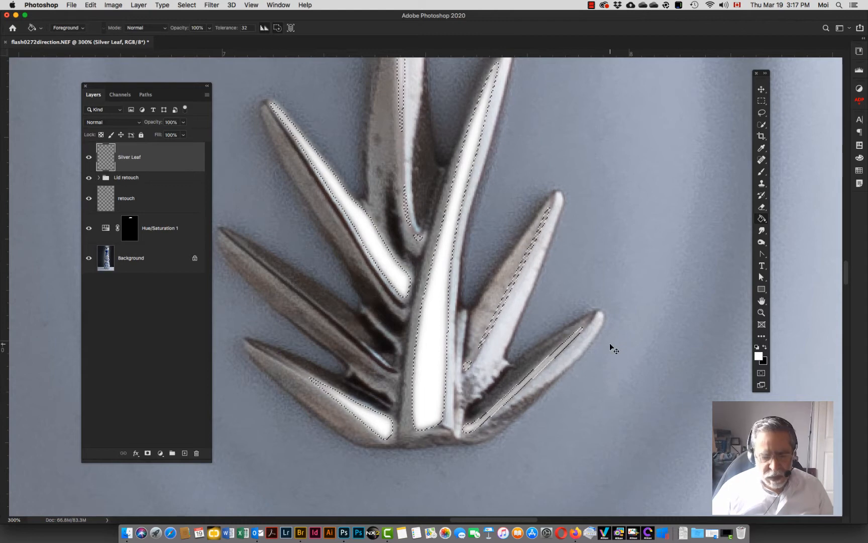
pyautogui.press('super+z')
# Step: Deselect the emblem selection
pyautogui.press('super+d')
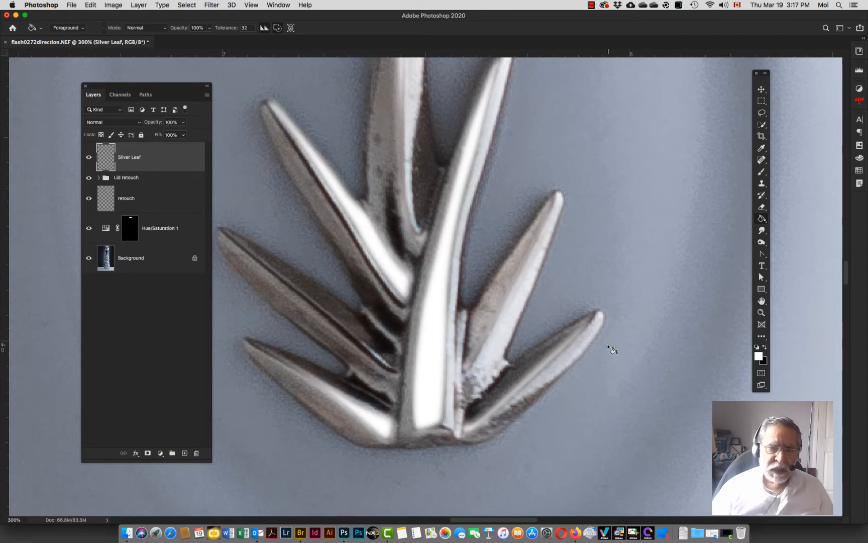
pyautogui.press('super+minus')
pyautogui.press('super+minus')
pyautogui.press('super+minus')
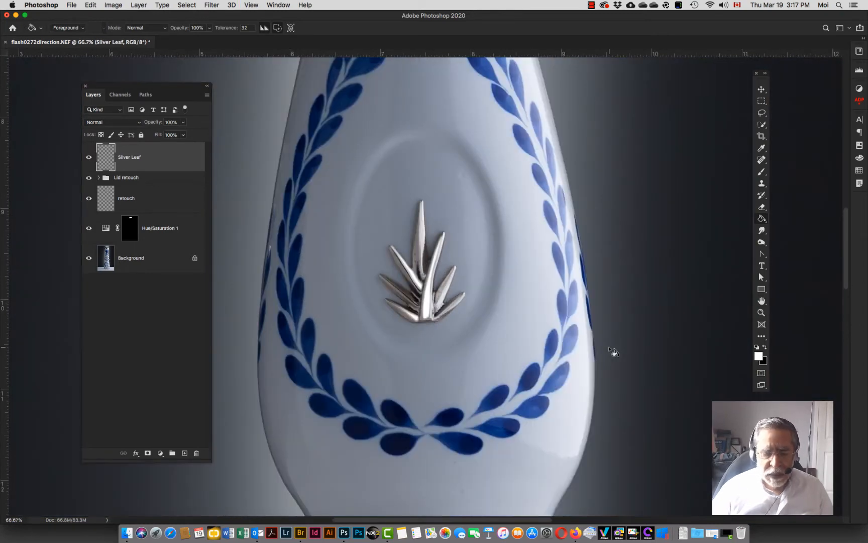
pyautogui.press('super+minus')
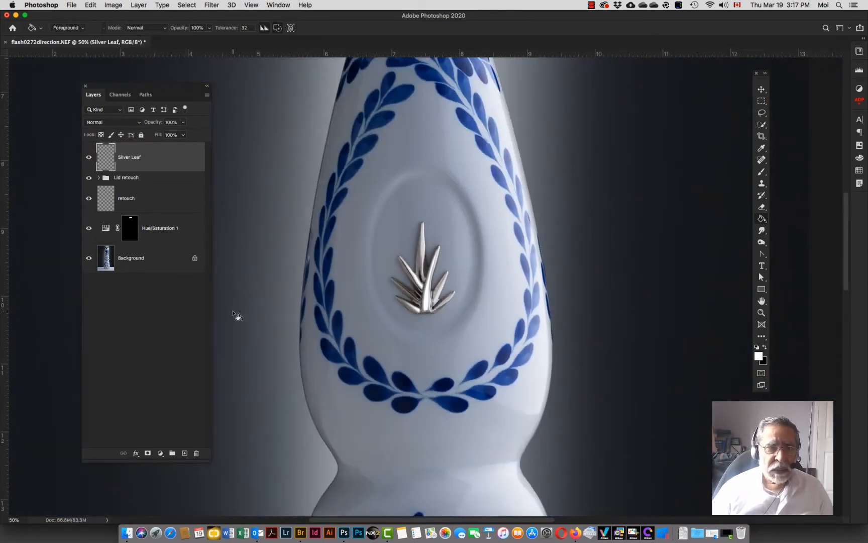
# Step: Set the Silver Leaf layer's blend mode to Screen and its opacity to 54%
pyautogui.click(121, 124)
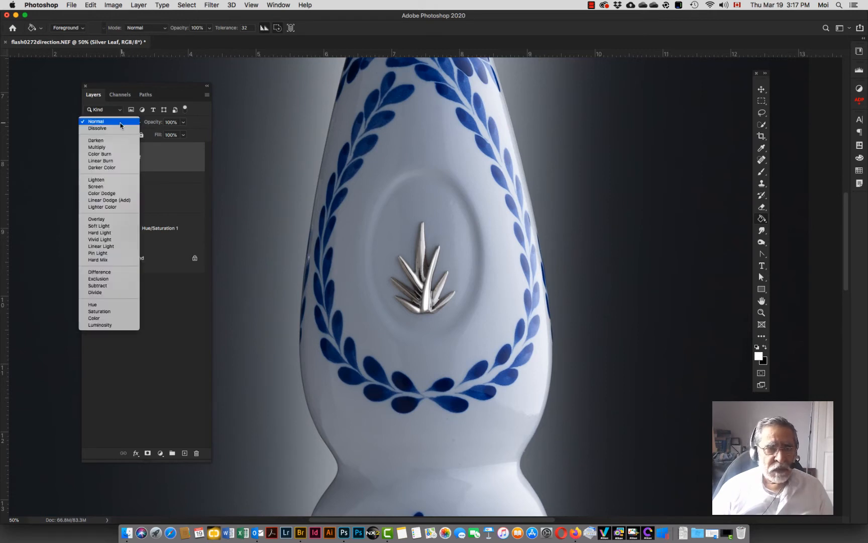
pyautogui.click(97, 186)
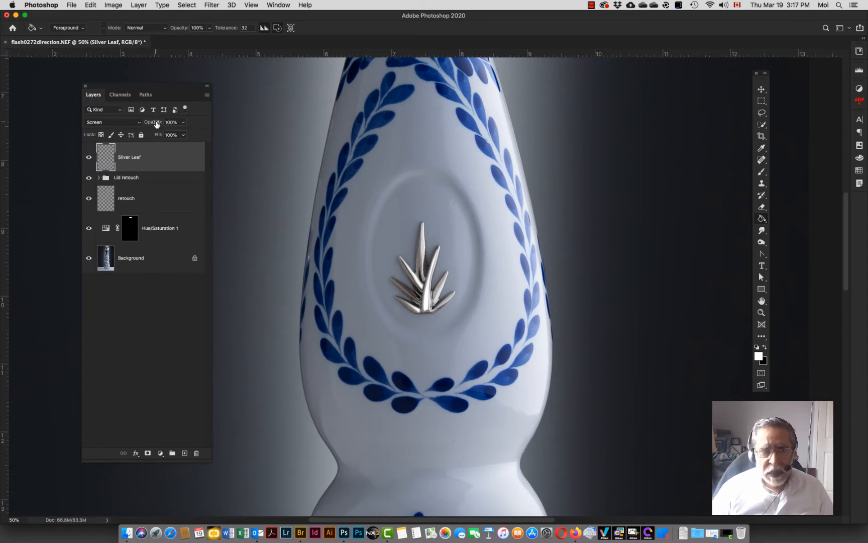
pyautogui.moveTo(156, 124); pyautogui.dragTo(133, 127)
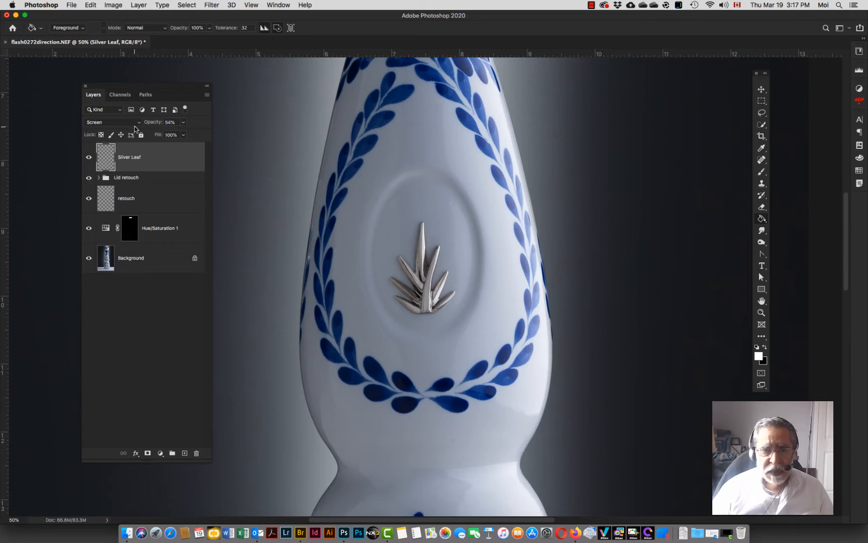
# Step: Set the Silver Leaf layer's opacity to 58%
pyautogui.press('z')
pyautogui.click(413, 291)
pyautogui.click(412, 291)
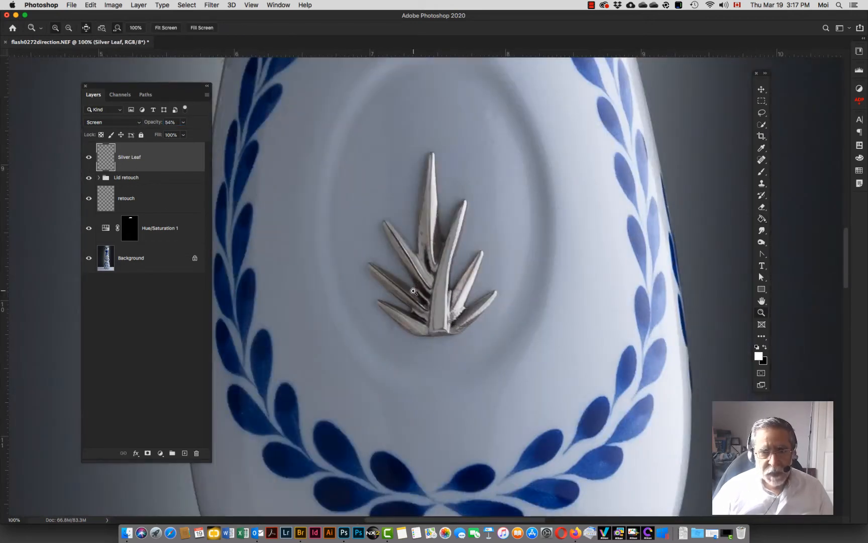
pyautogui.click(412, 291)
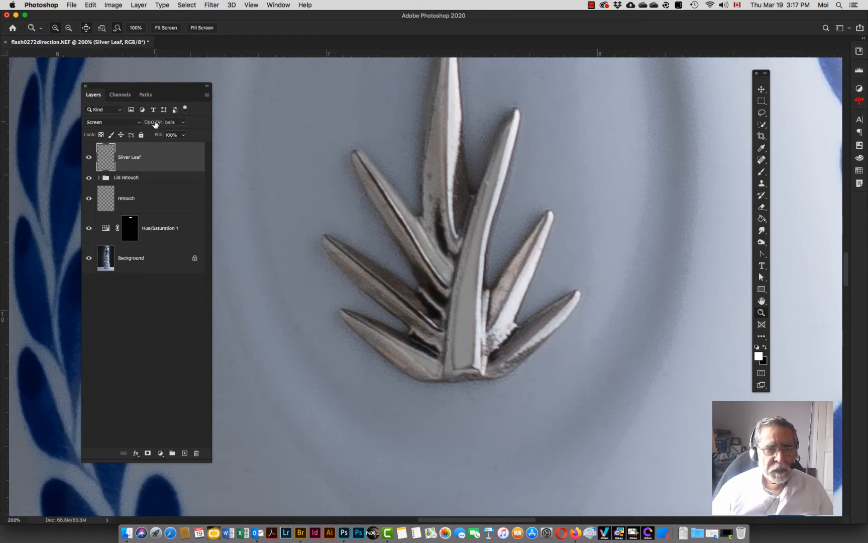
pyautogui.moveTo(155, 123); pyautogui.dragTo(154, 123)
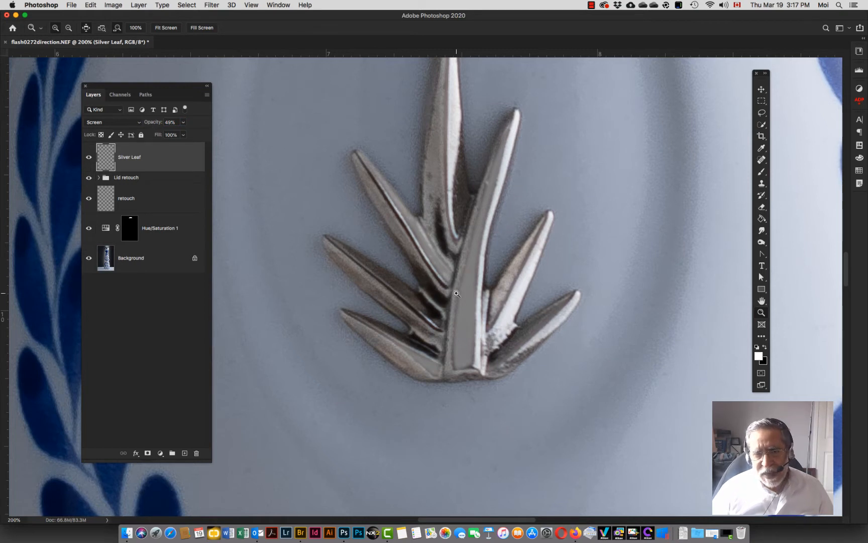
pyautogui.moveTo(153, 124); pyautogui.dragTo(156, 123)
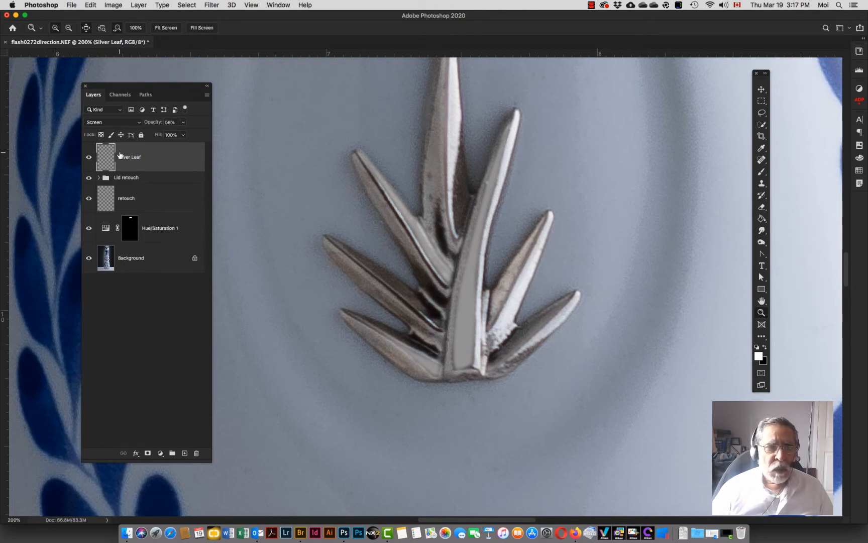
# Step: Apply a Gaussian Blur with a 2.4 pixel radius to the Silver Leaf layer
pyautogui.click(210, 6)
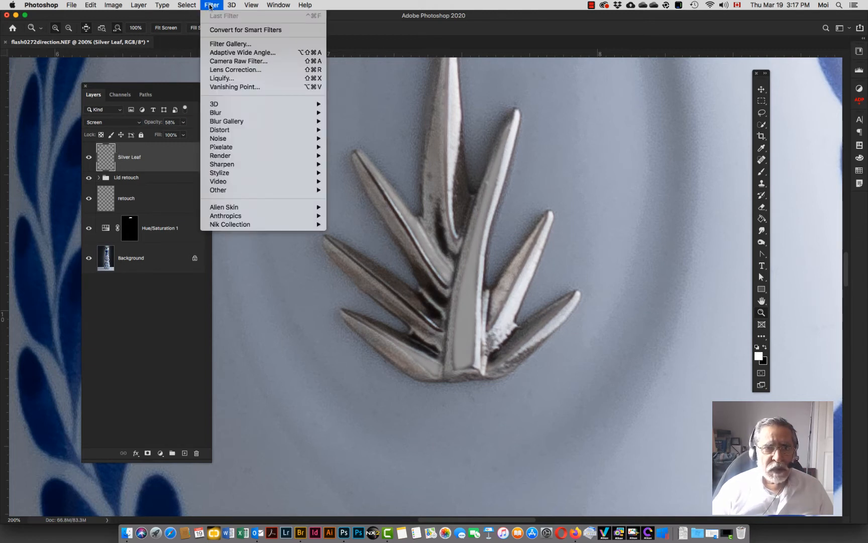
pyautogui.moveTo(219, 113)
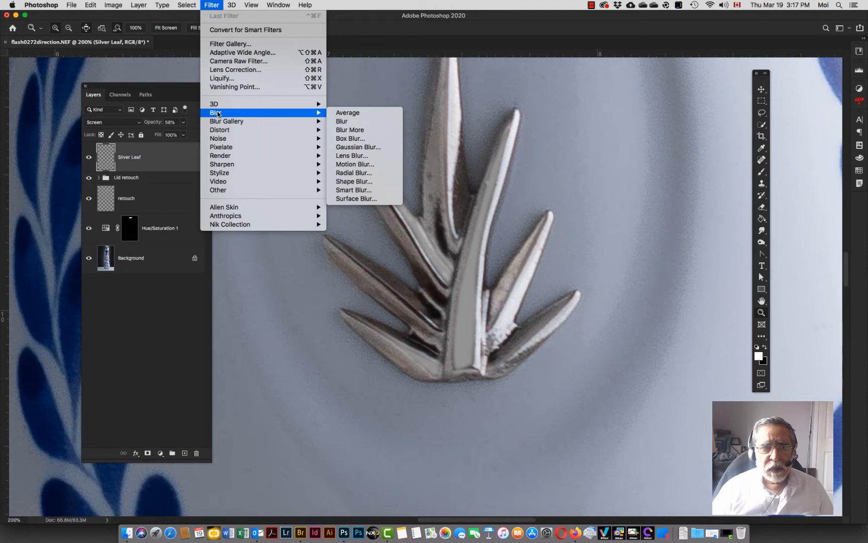
pyautogui.click(368, 147)
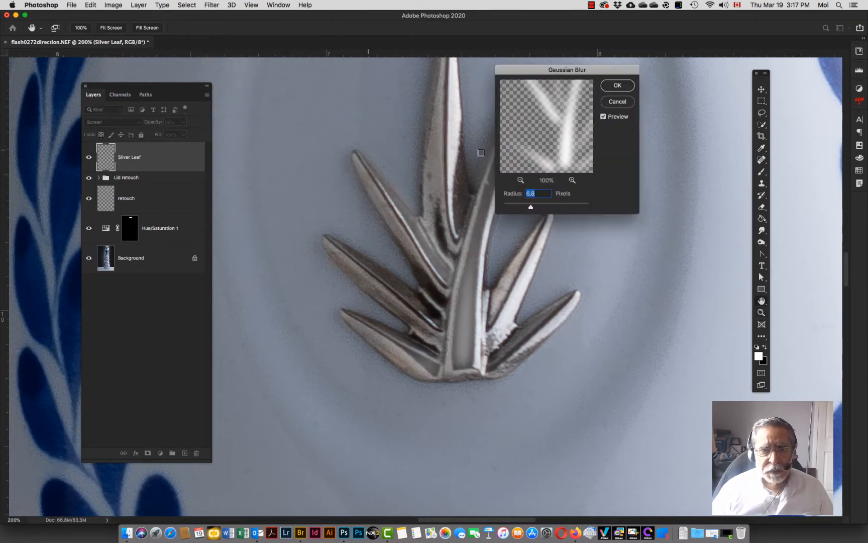
pyautogui.moveTo(563, 72); pyautogui.dragTo(663, 117)
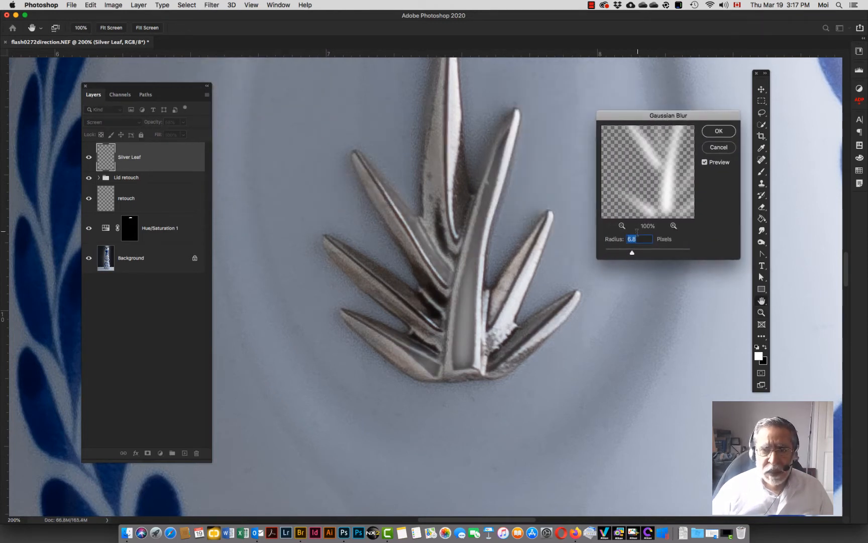
pyautogui.moveTo(631, 252); pyautogui.dragTo(621, 253)
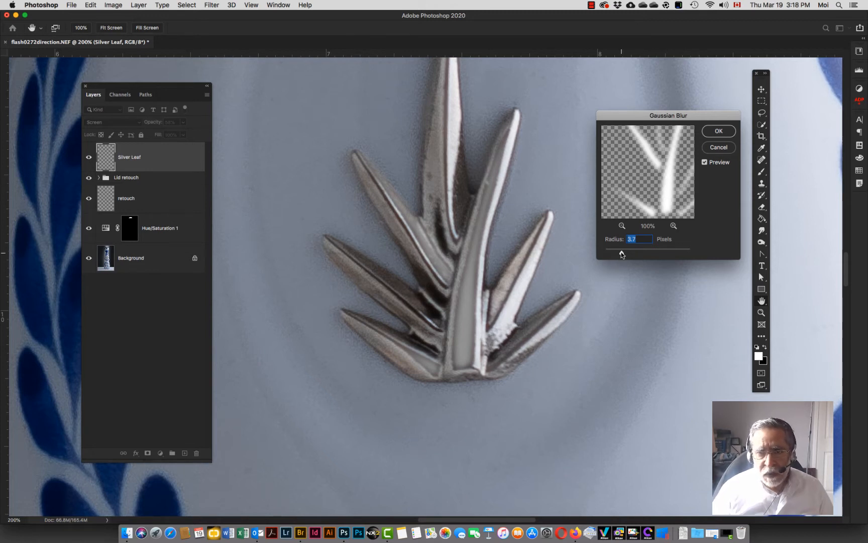
pyautogui.moveTo(617, 255); pyautogui.dragTo(599, 254)
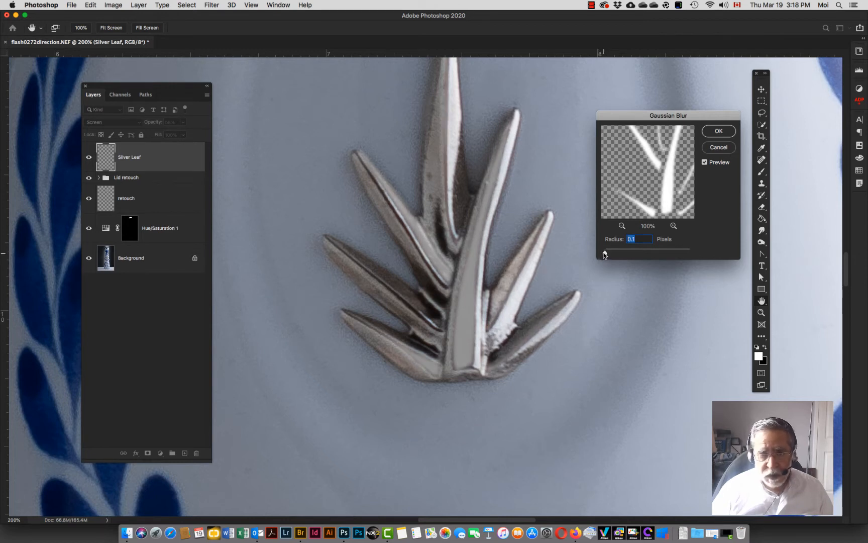
pyautogui.moveTo(604, 255); pyautogui.dragTo(618, 255)
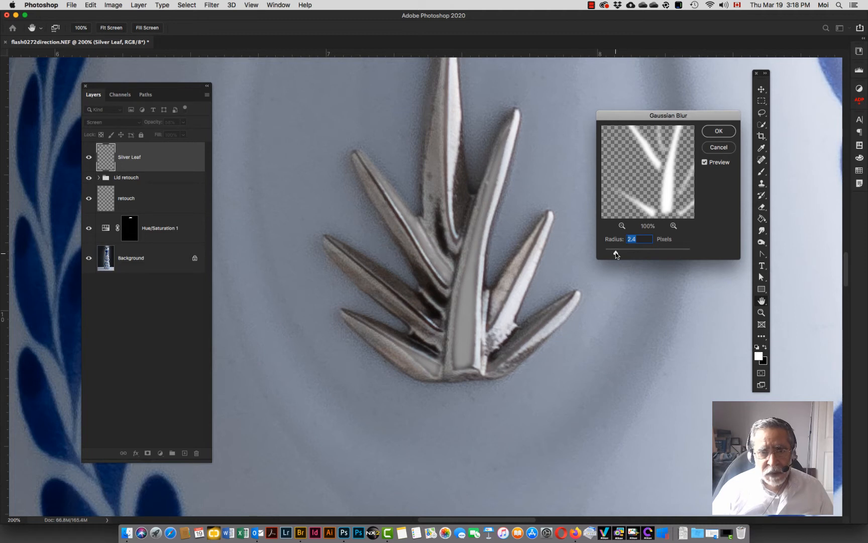
pyautogui.click(718, 131)
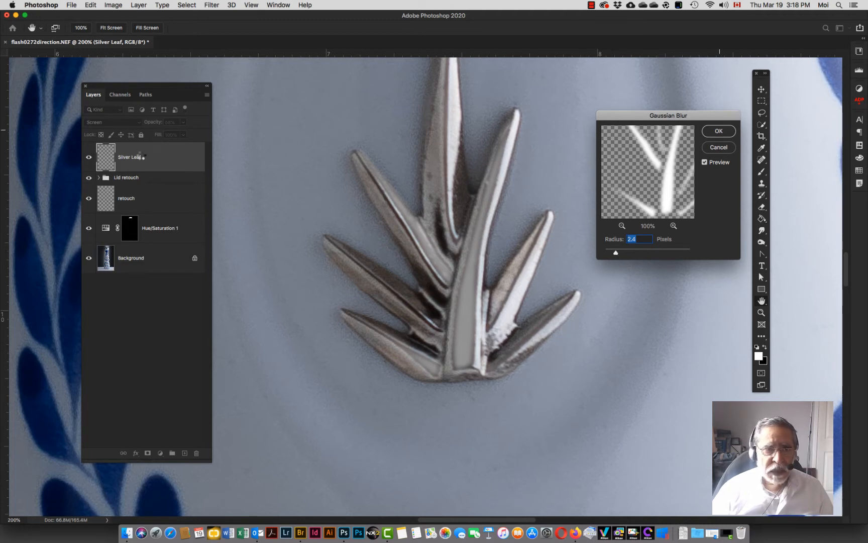
# Step: Try the Silver Leaf layer in Luminosity blend mode with its opacity set to 61%
pyautogui.moveTo(150, 122); pyautogui.dragTo(155, 123)
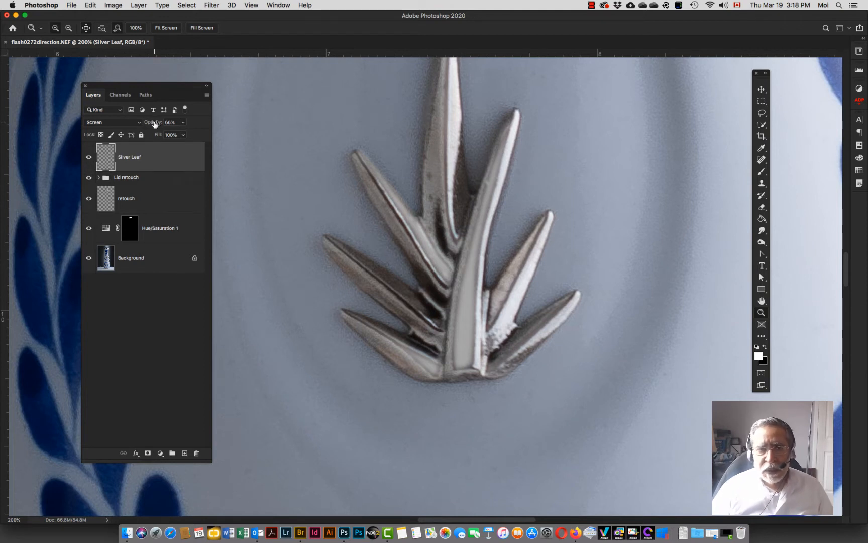
pyautogui.click(128, 126)
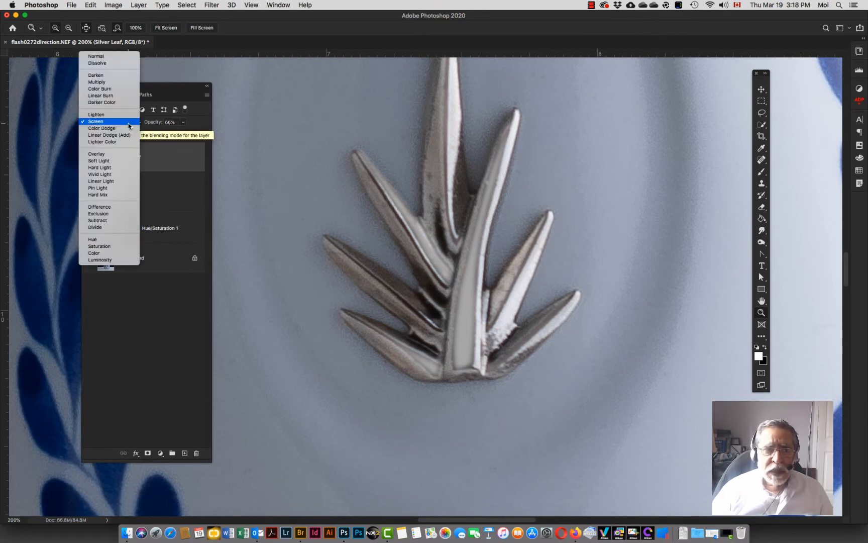
pyautogui.click(111, 261)
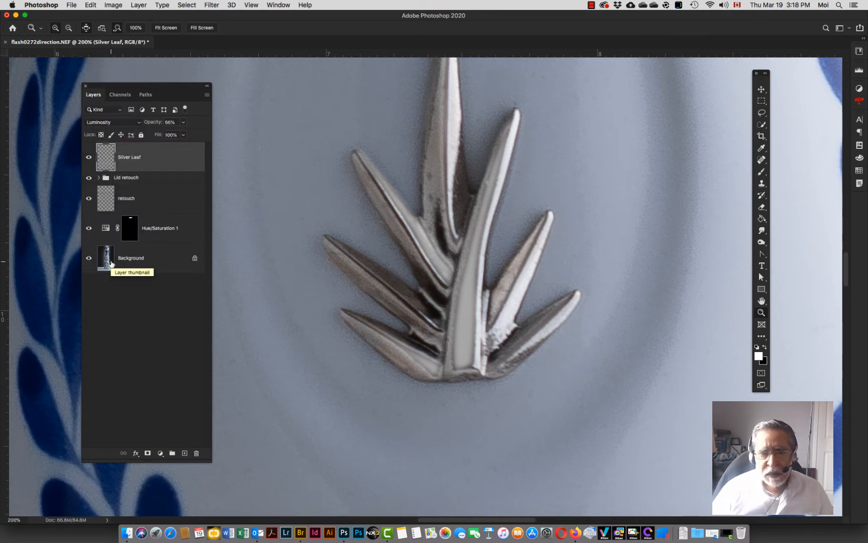
pyautogui.moveTo(156, 124)
pyautogui.mouseDown()
pyautogui.moveTo(138, 123)
pyautogui.moveTo(153, 122)
pyautogui.mouseUp()
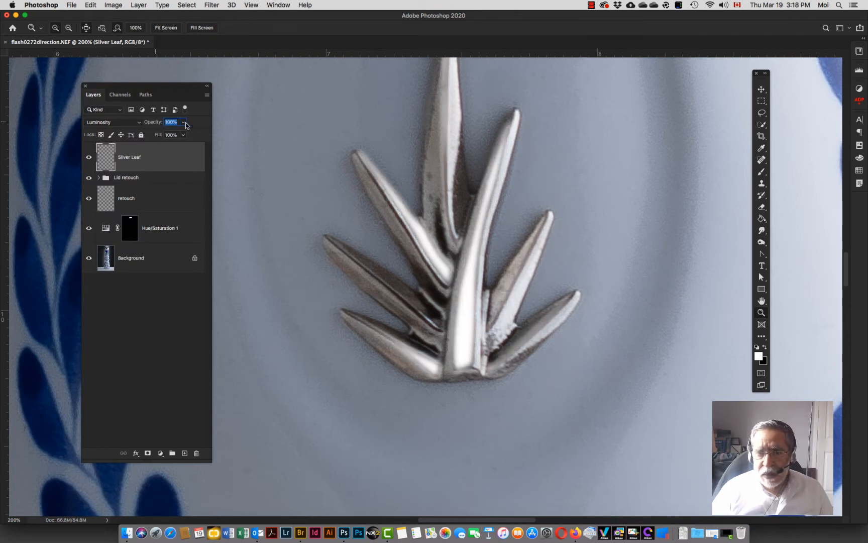
pyautogui.write('61')
pyautogui.press('Return')
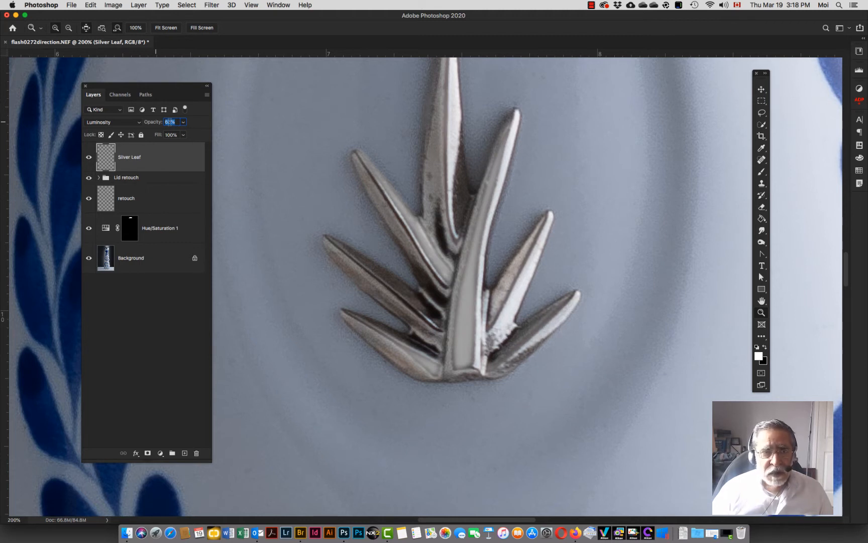
# Step: Set the Silver Leaf layer's blend mode back to Screen at 63% opacity
pyautogui.click(170, 123)
pyautogui.click(120, 124)
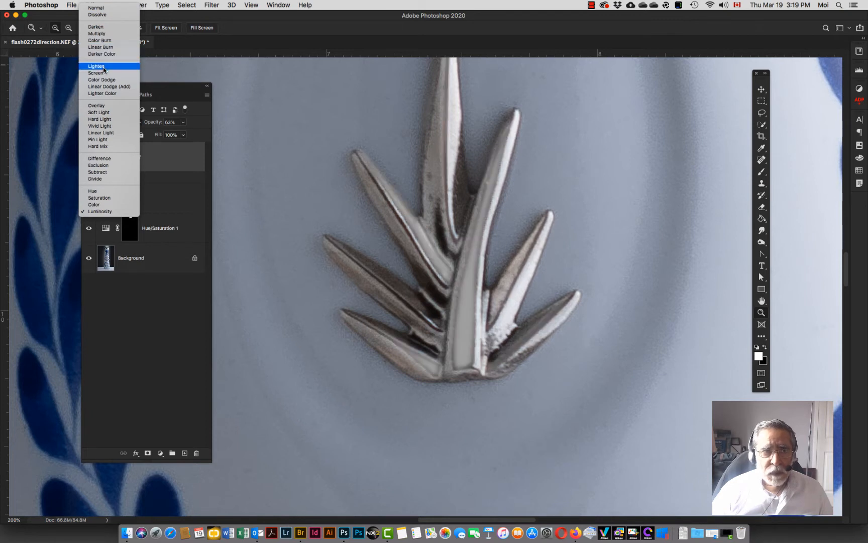
pyautogui.click(103, 73)
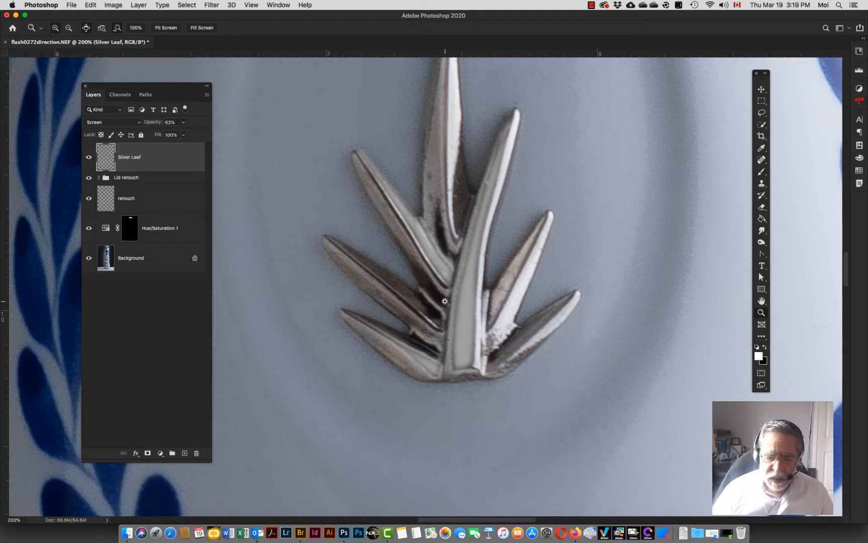
# Step: Trace a closed Pen path around the dark gap between the emblem's central blade and its upper-left blade
pyautogui.press('super+0')
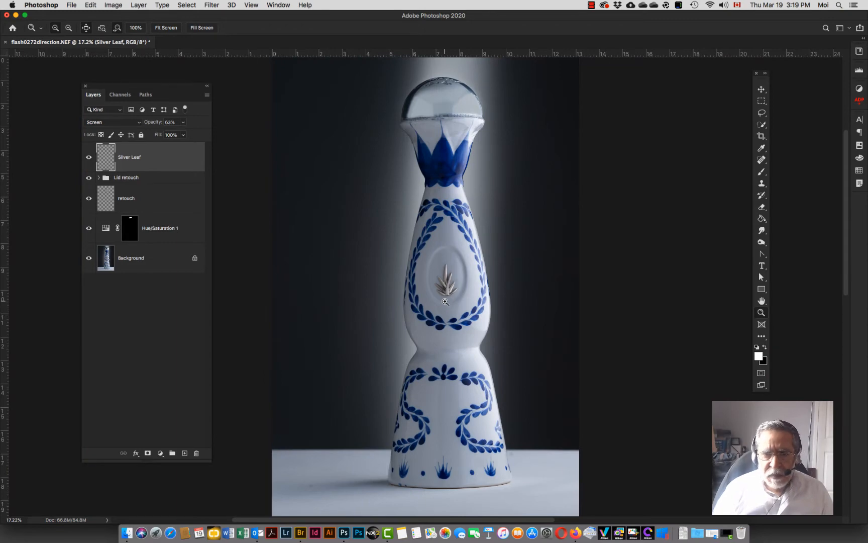
pyautogui.click(444, 300)
pyautogui.click(444, 300)
pyautogui.click(444, 299)
pyautogui.click(443, 298)
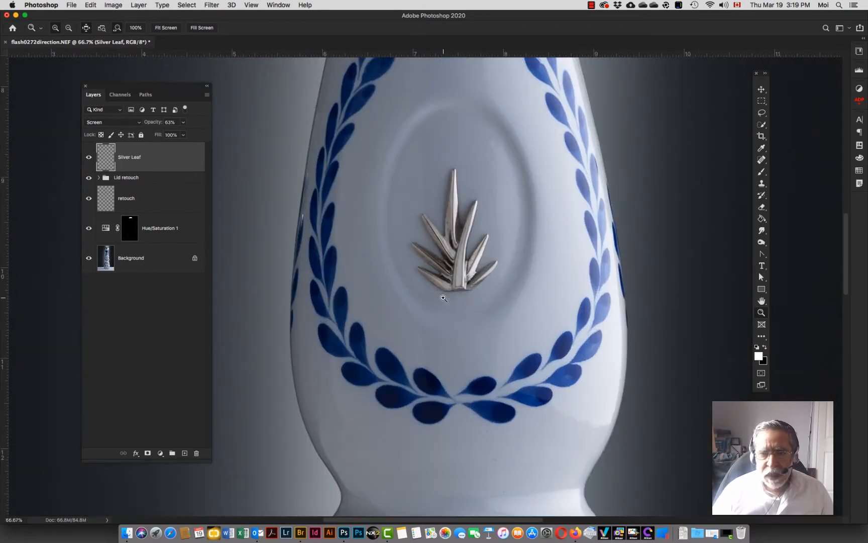
pyautogui.click(444, 298)
pyautogui.click(471, 197)
pyautogui.click(472, 200)
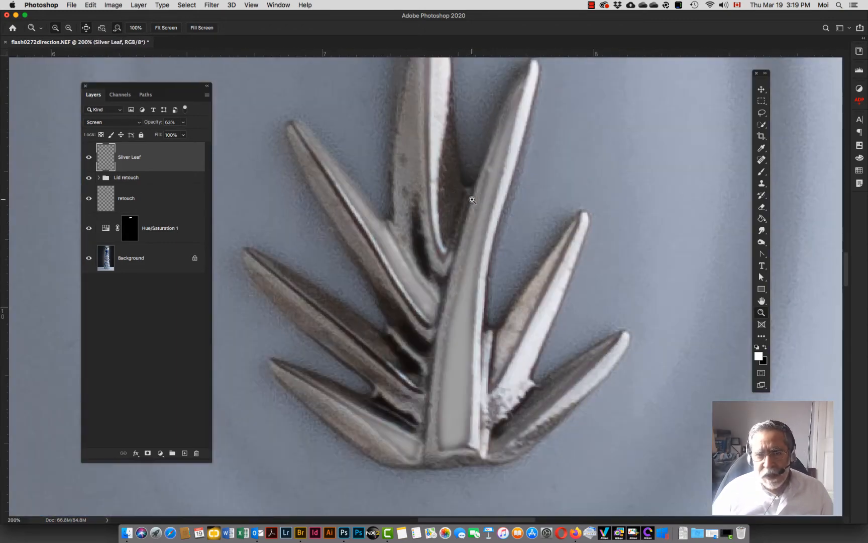
pyautogui.press('p')
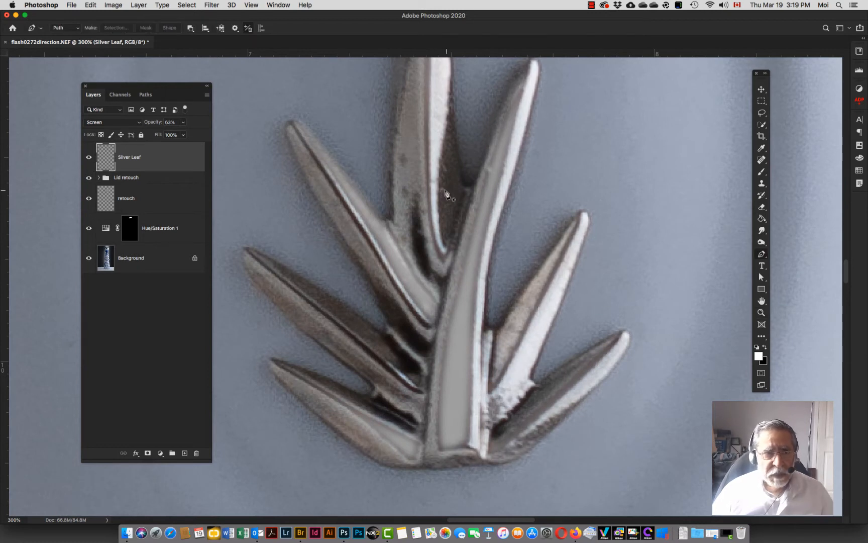
pyautogui.click(449, 94)
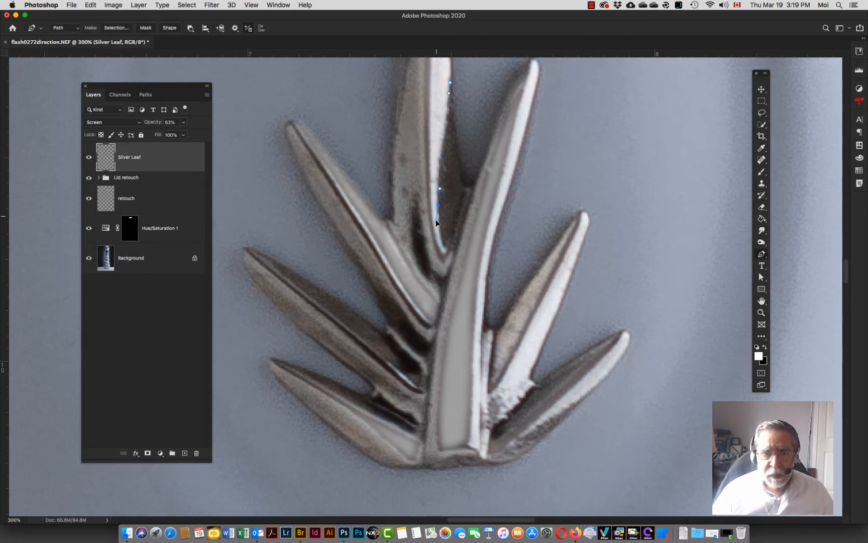
pyautogui.click(436, 231)
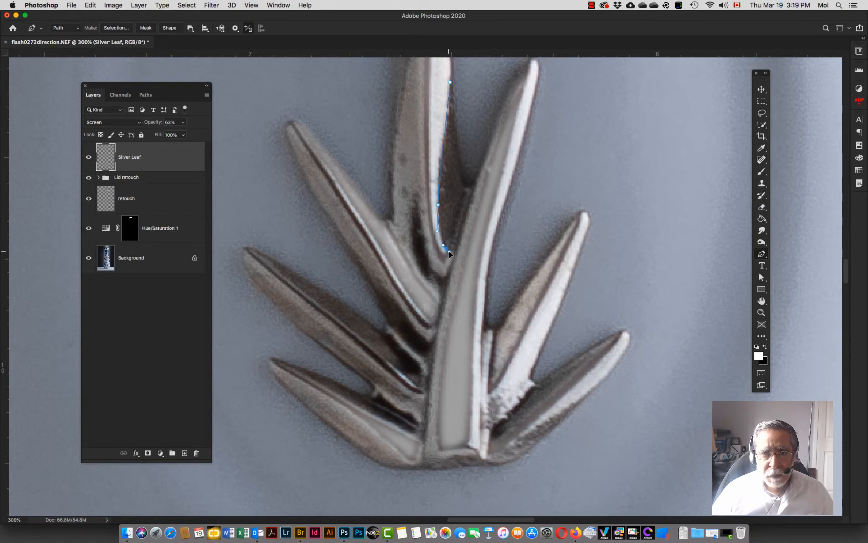
pyautogui.click(449, 252)
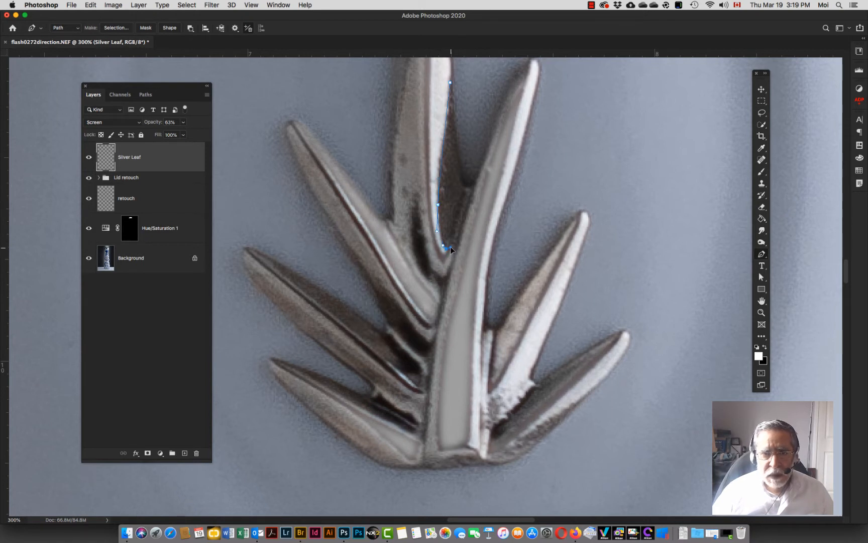
pyautogui.click(457, 244)
pyautogui.click(473, 184)
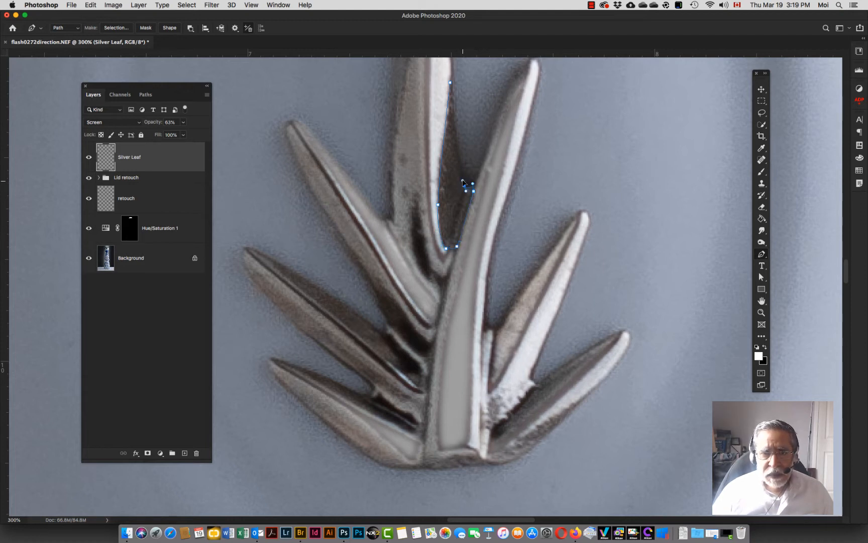
pyautogui.click(463, 180)
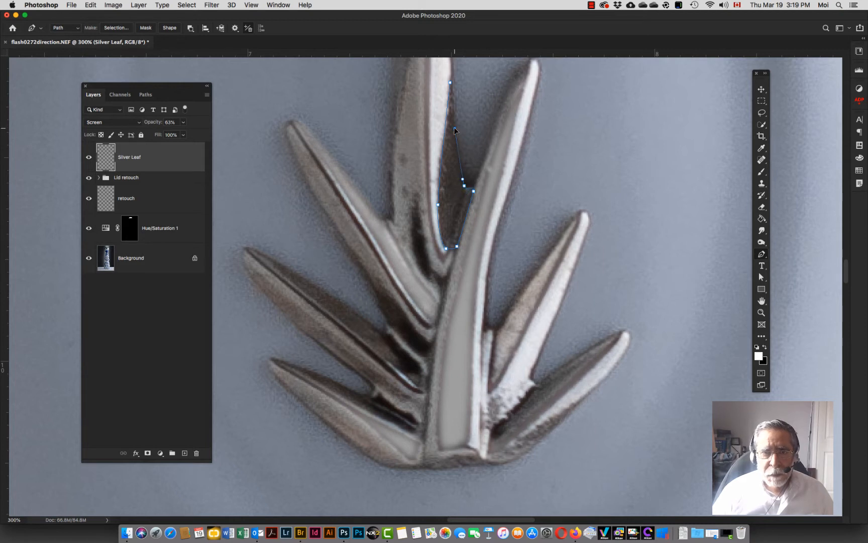
pyautogui.click(450, 82)
# Step: Save the work path under the name add leaf
pyautogui.scroll(5, 478, 94)
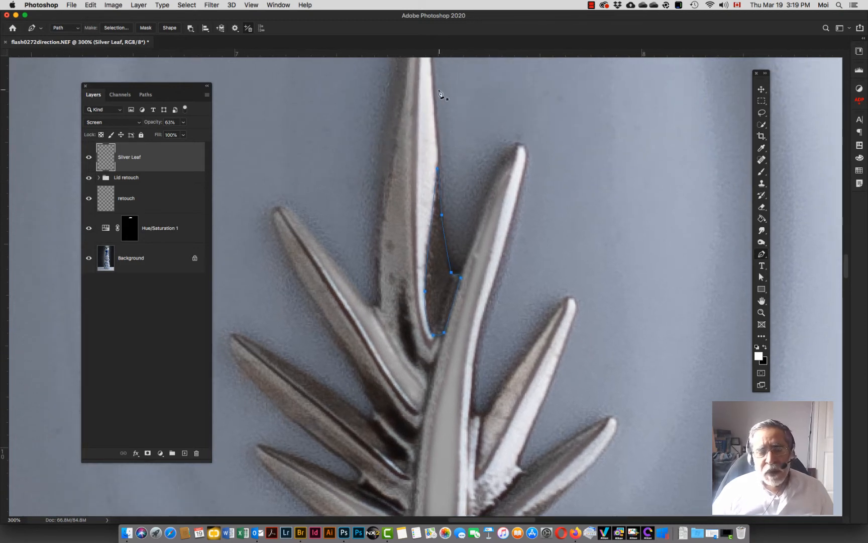
pyautogui.click(146, 97)
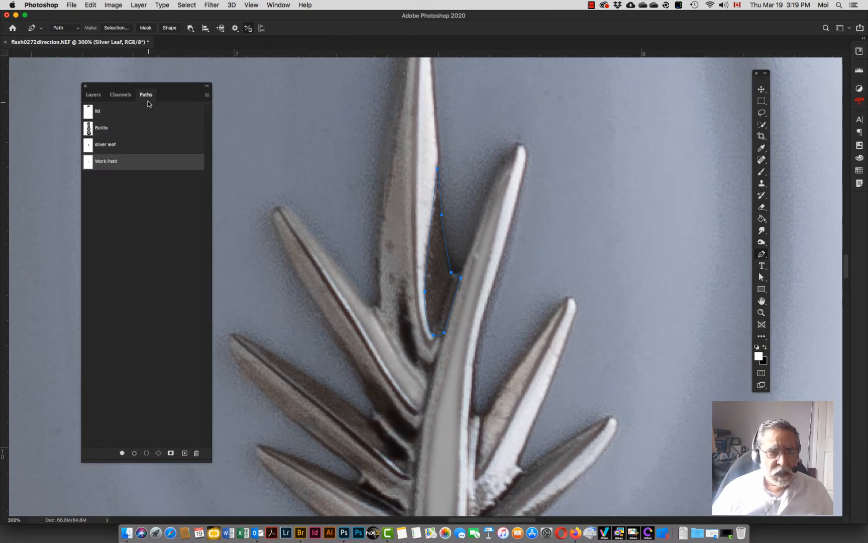
pyautogui.doubleClick(99, 165)
pyautogui.write('add leaf')
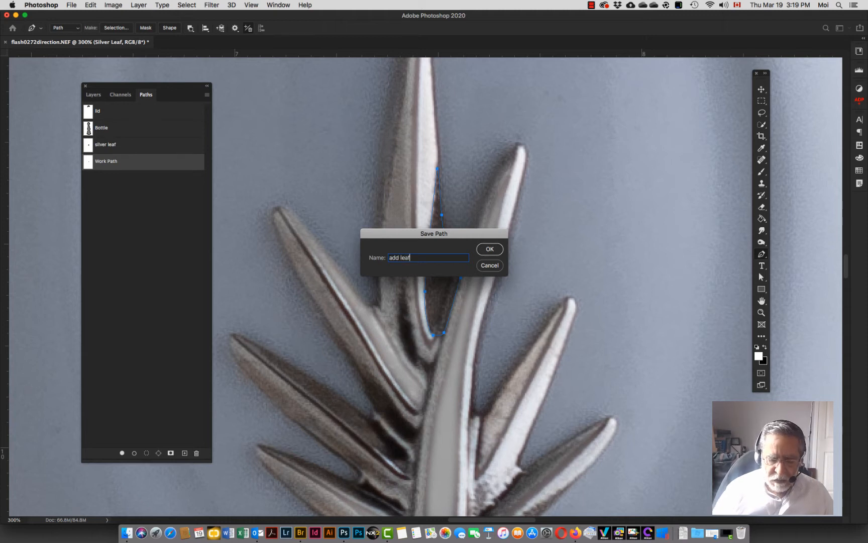
pyautogui.press('Return')
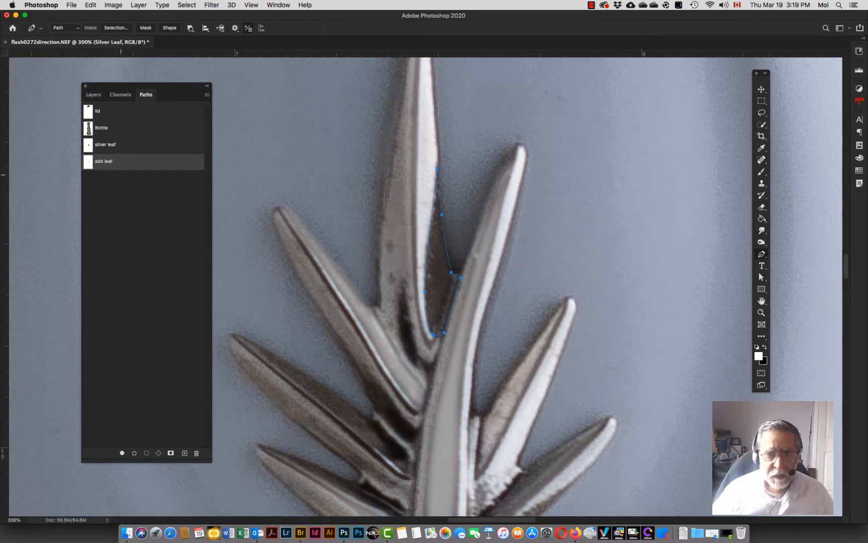
# Step: Load the add leaf path as a selection, then deselect it and fit the bottle in view
pyautogui.click(207, 94)
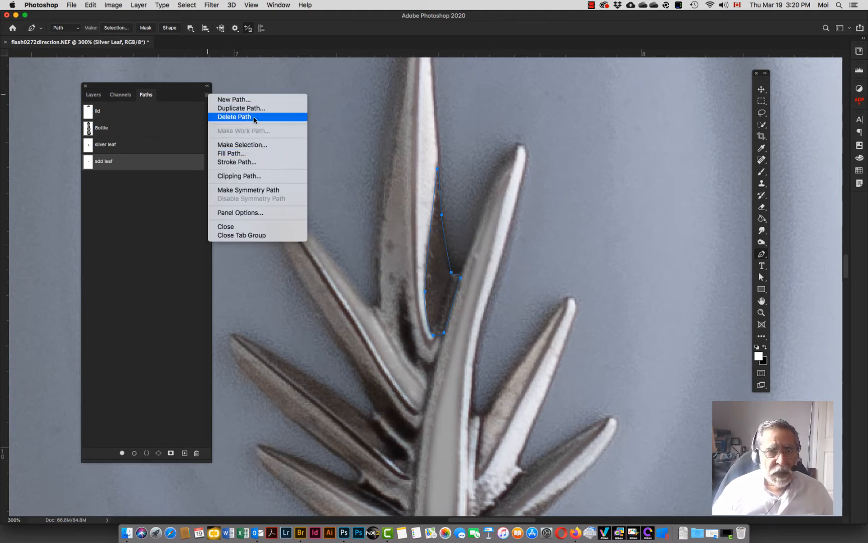
pyautogui.click(257, 146)
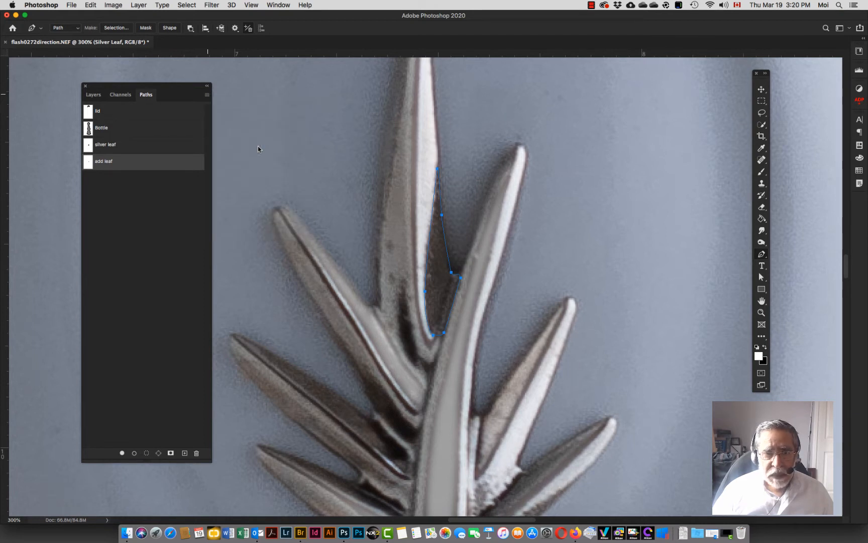
pyautogui.press('Return')
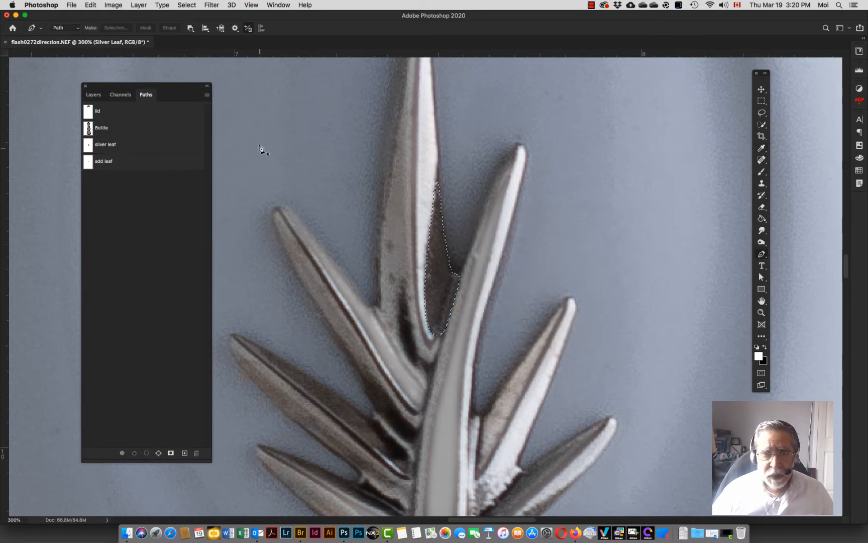
pyautogui.click(87, 96)
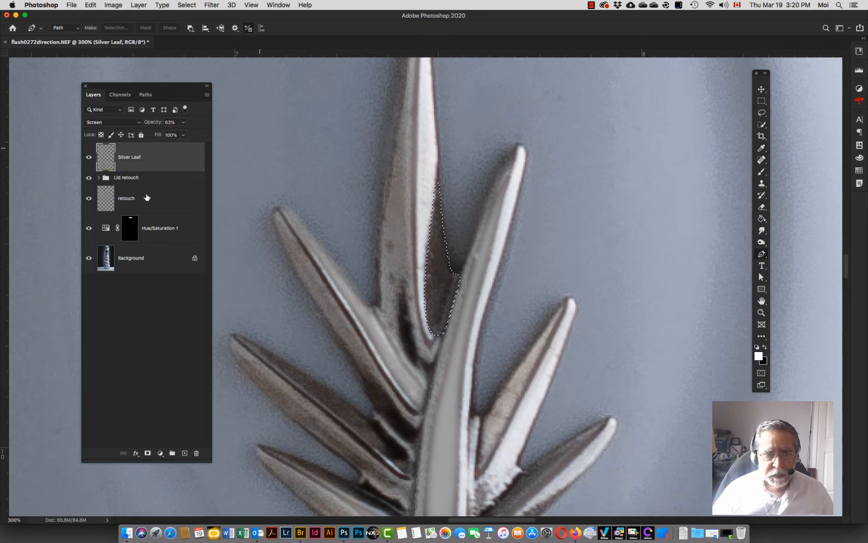
pyautogui.press('super+0')
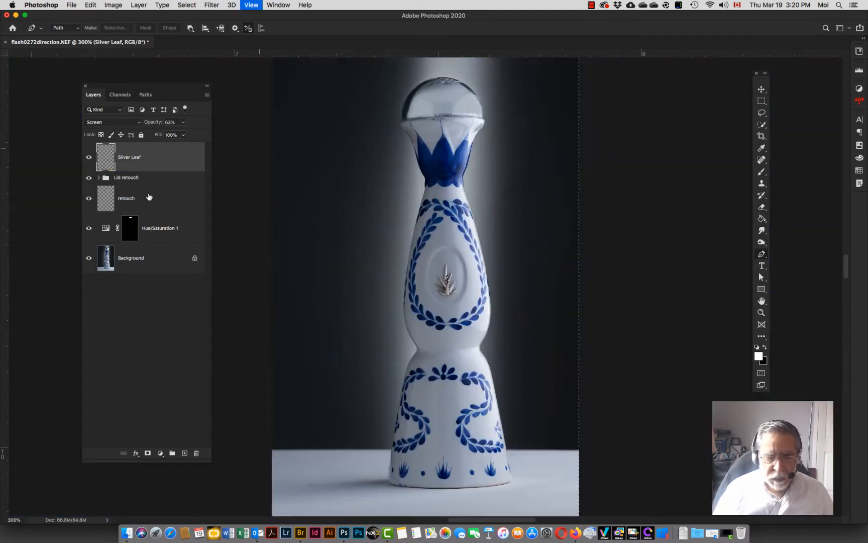
pyautogui.press('super+d')
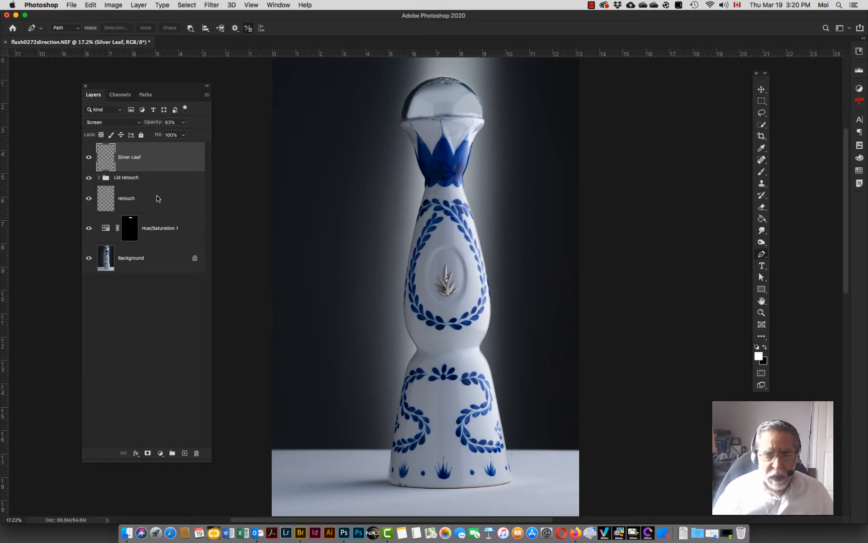
pyautogui.press('z')
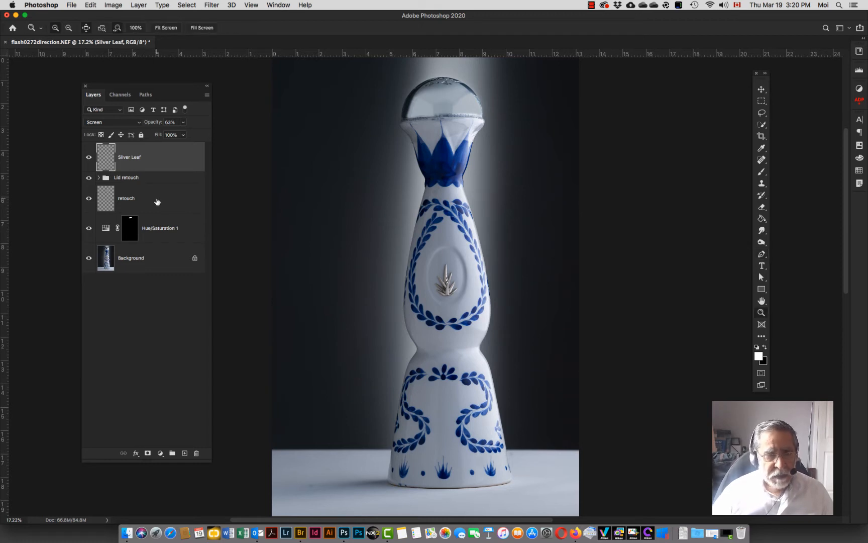
# Step: Zoom in on the emblem and undo the deselection to restore the add leaf selection
pyautogui.moveTo(448, 287); pyautogui.dragTo(447, 288)
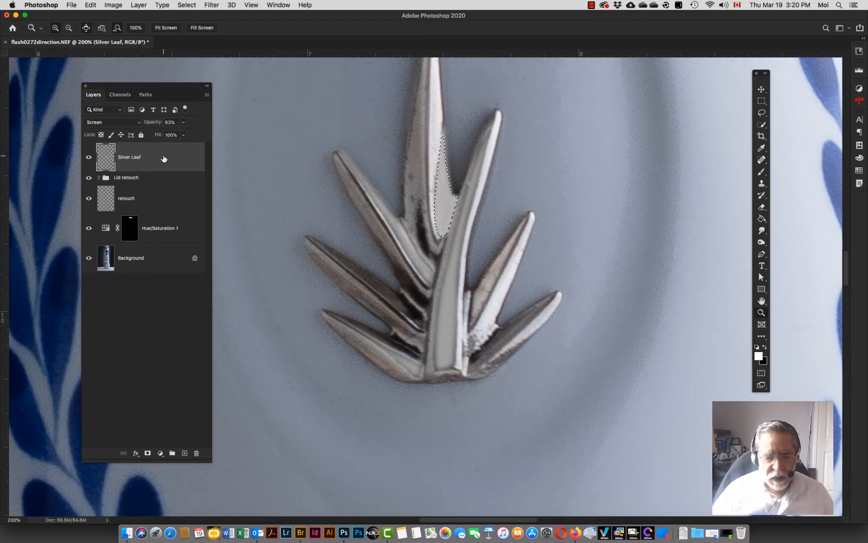
pyautogui.press('super+z')
pyautogui.press('super+z')
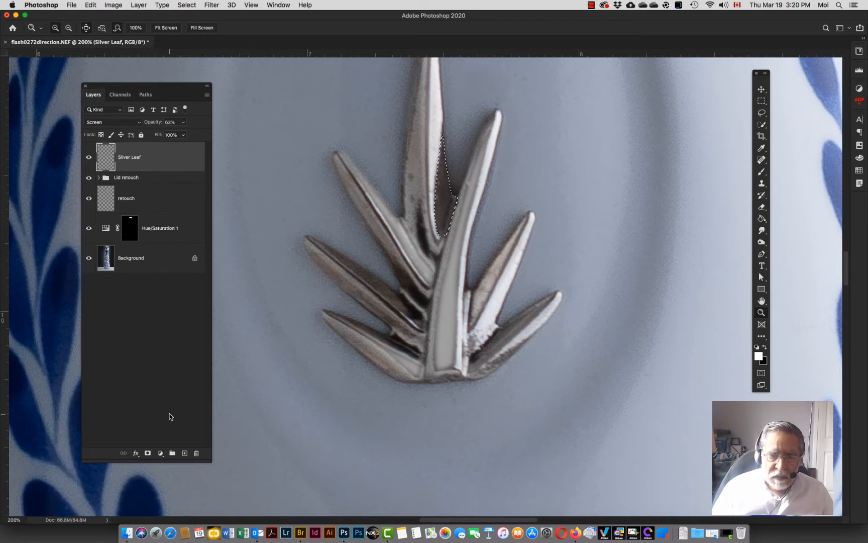
# Step: Create a new layer named add leaf, fill the selection on it with white, and deselect
pyautogui.click(184, 454)
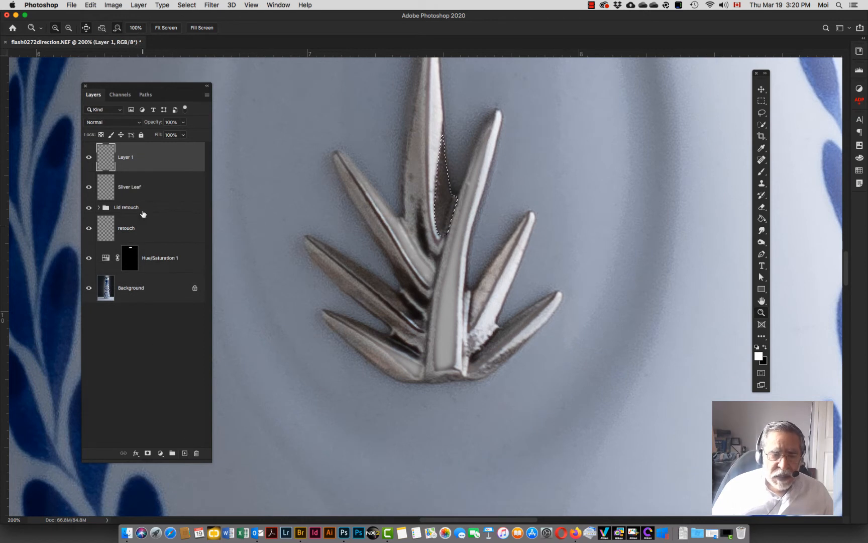
pyautogui.doubleClick(129, 155)
pyautogui.write('add')
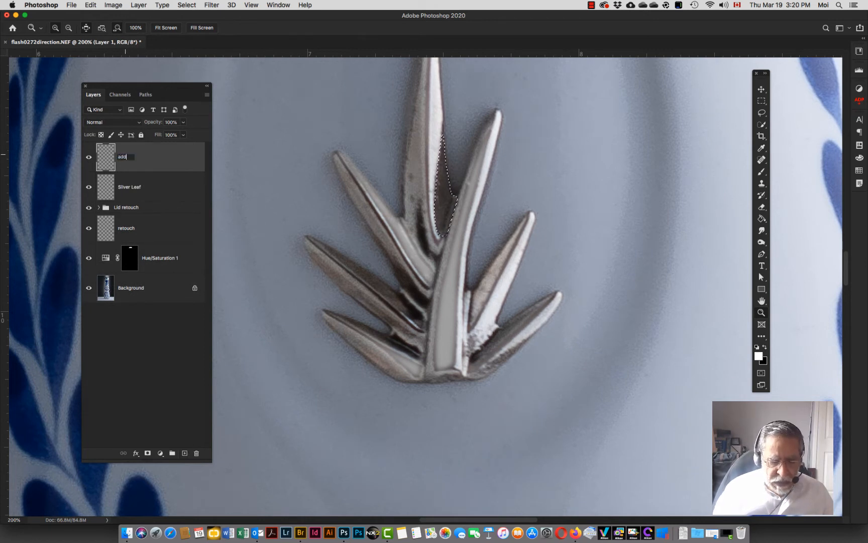
pyautogui.write(' leaf')
pyautogui.press('Return')
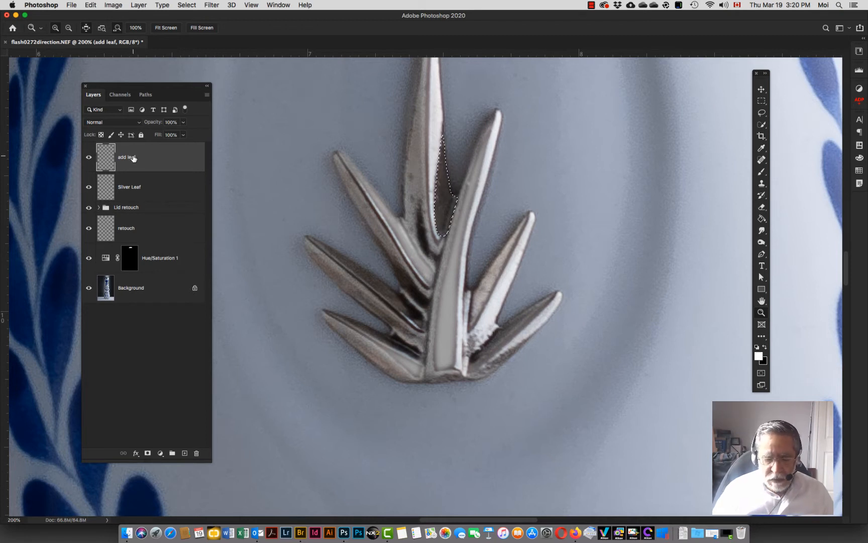
pyautogui.hotkey('alt', 'BackSpace')
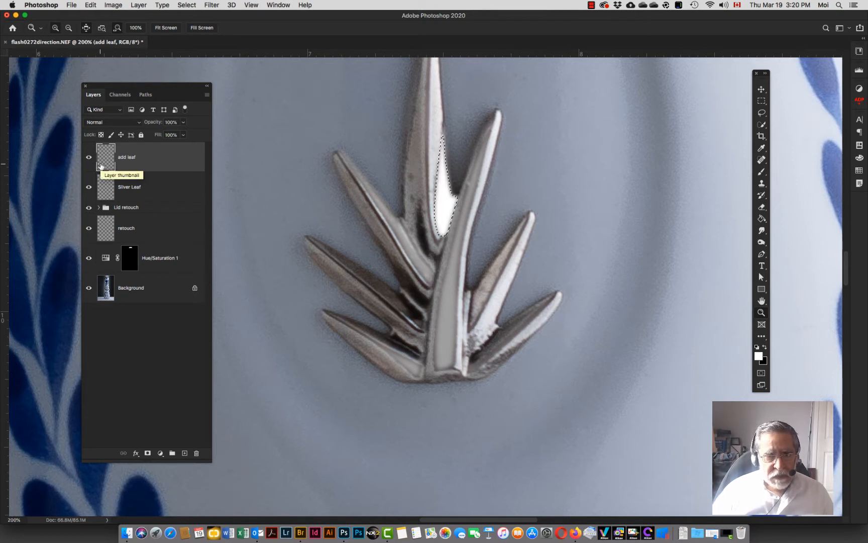
pyautogui.press('super+d')
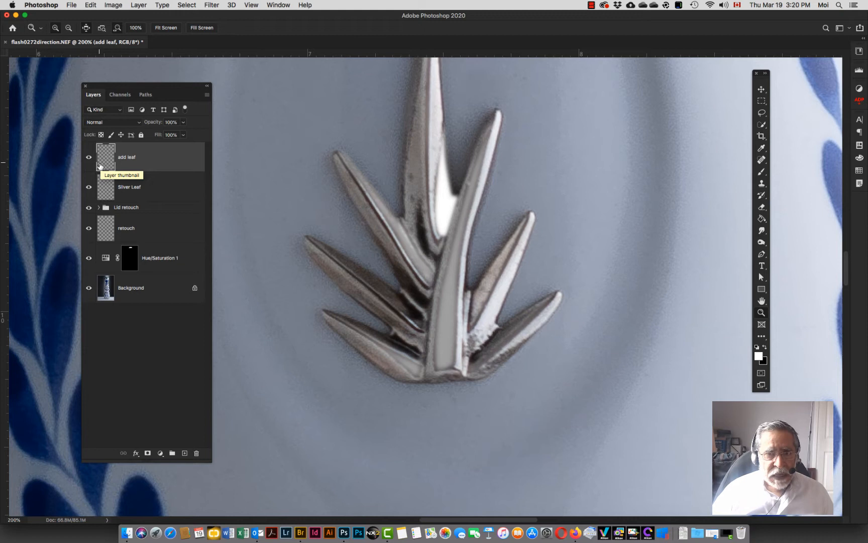
# Step: Set the add leaf layer's blend mode to Screen and its opacity to 65%
pyautogui.click(121, 122)
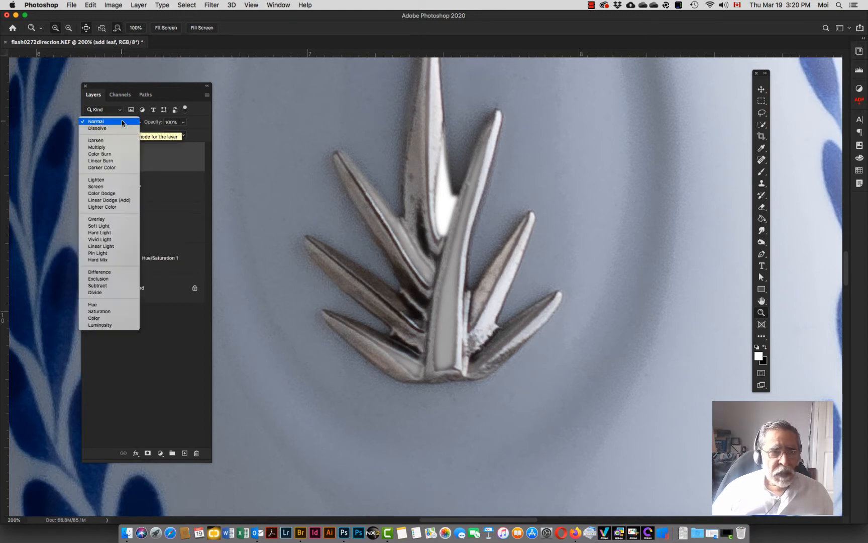
pyautogui.click(103, 186)
pyautogui.moveTo(154, 123); pyautogui.dragTo(135, 127)
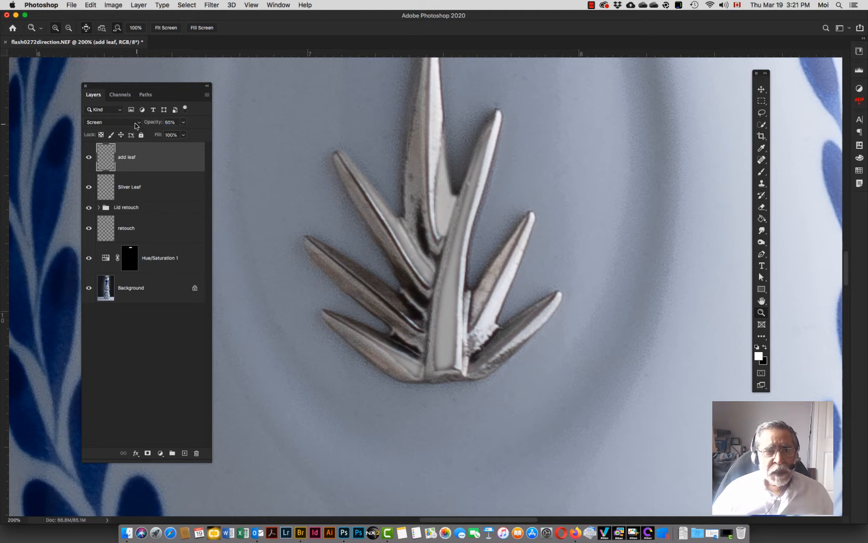
# Step: Reapply the Gaussian Blur filter to the add leaf layer and toggle the layer's visibility to compare
pyautogui.click(211, 5)
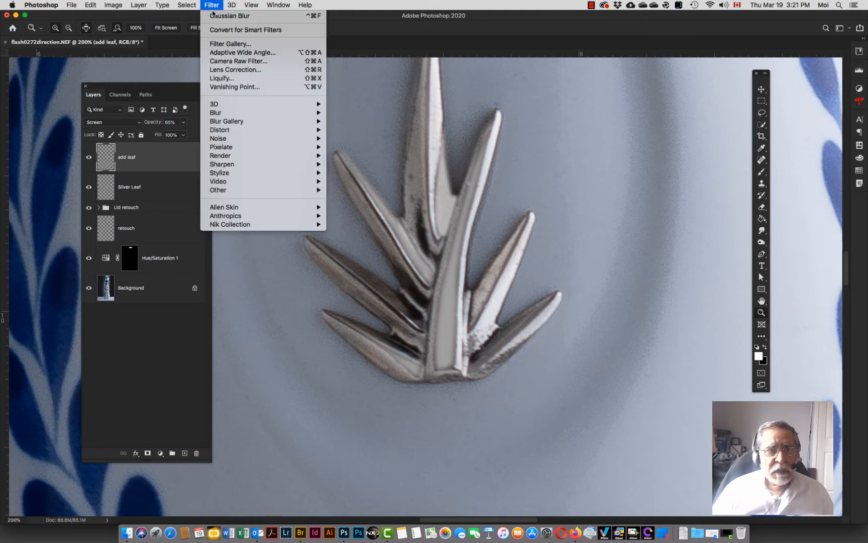
pyautogui.click(215, 16)
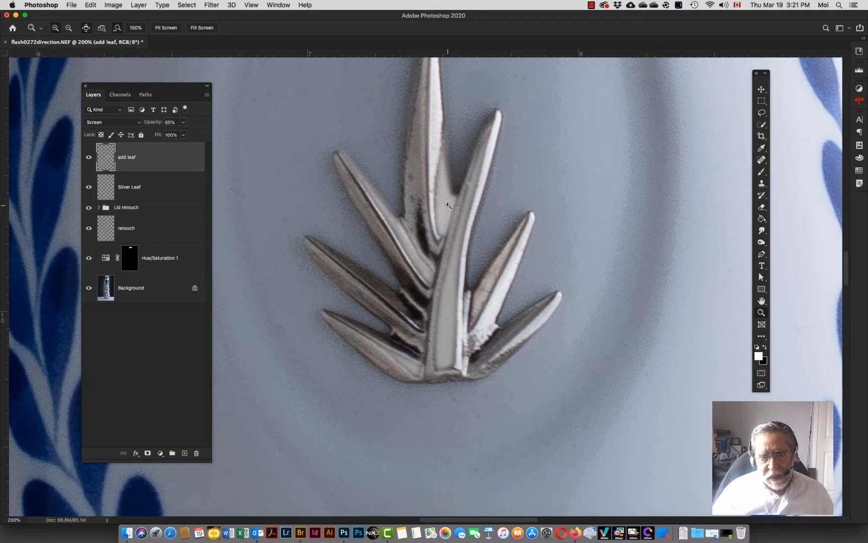
pyautogui.click(88, 158)
pyautogui.click(88, 159)
pyautogui.click(89, 160)
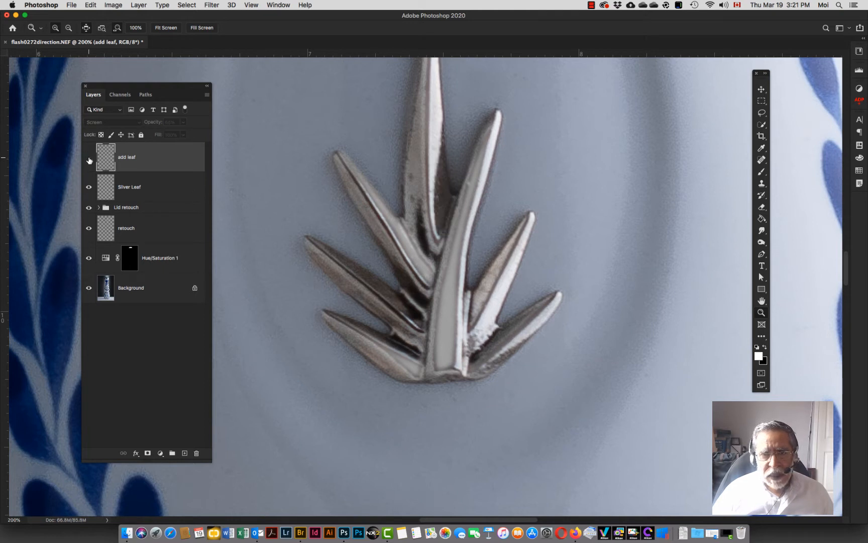
pyautogui.click(88, 160)
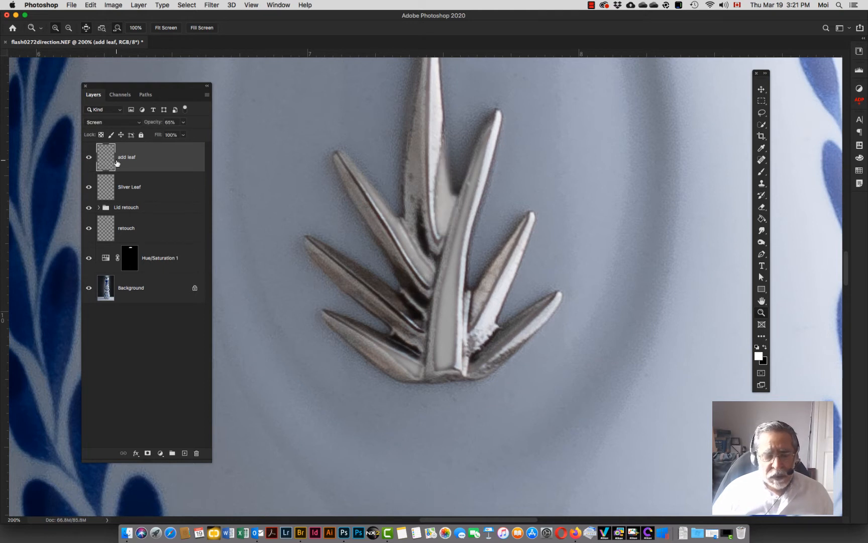
# Step: Erase the excess white where the add leaf fill meets the central blade, using a small 32%-hardness eraser at 20% opacity
pyautogui.press('e')
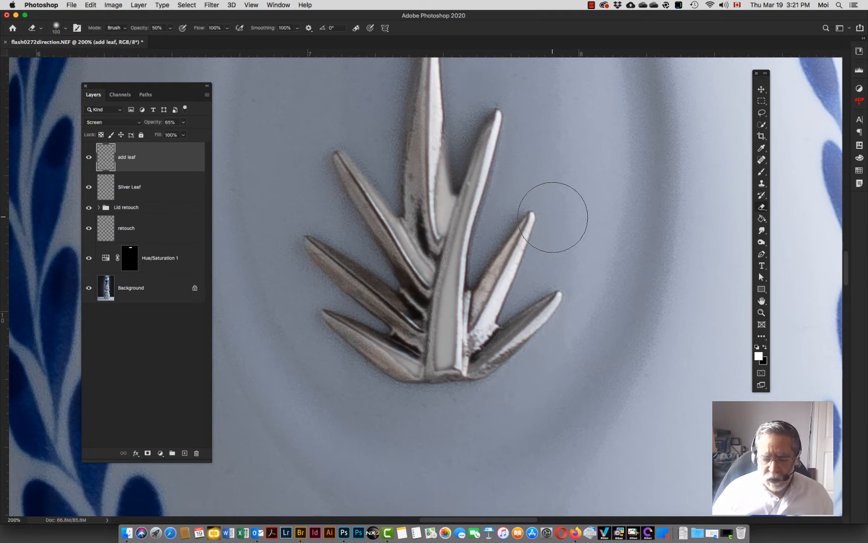
pyautogui.press('[')
pyautogui.press('[')
pyautogui.press('[')
pyautogui.press('[')
pyautogui.press('[')
pyautogui.press('[')
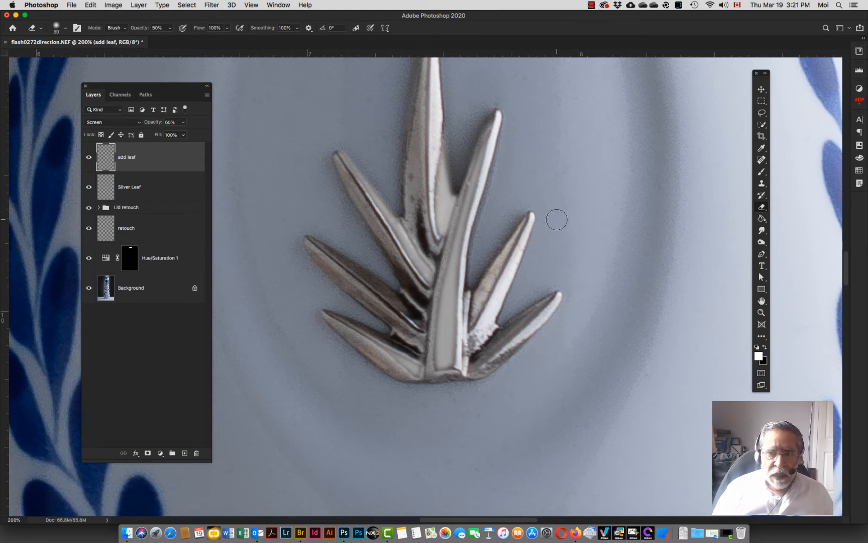
pyautogui.click(66, 29)
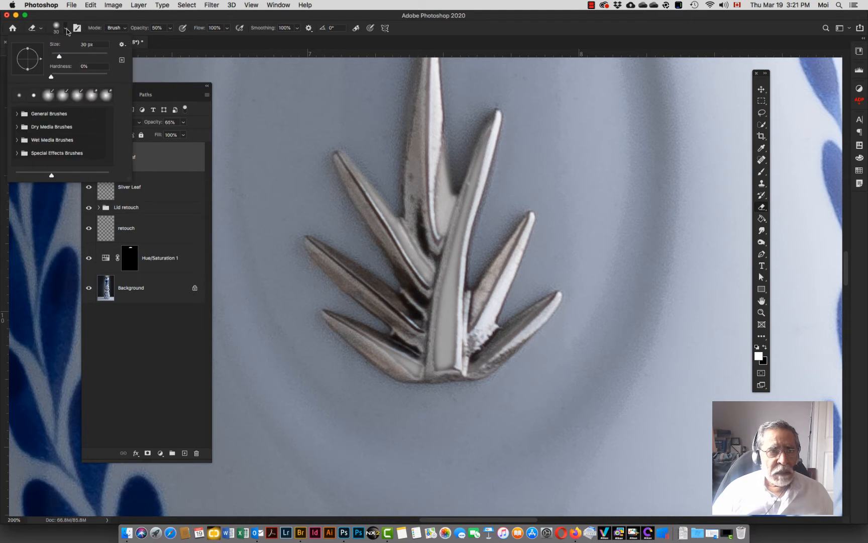
pyautogui.moveTo(51, 77); pyautogui.dragTo(70, 77)
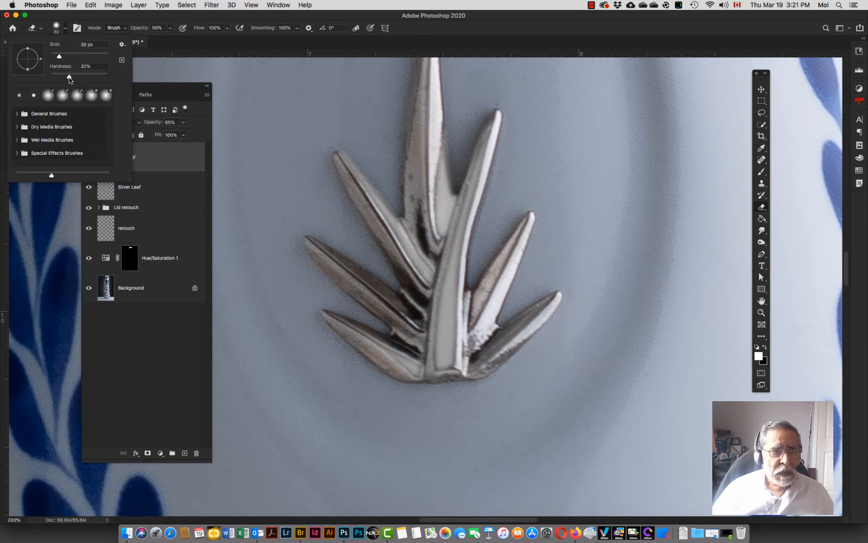
pyautogui.press('Return')
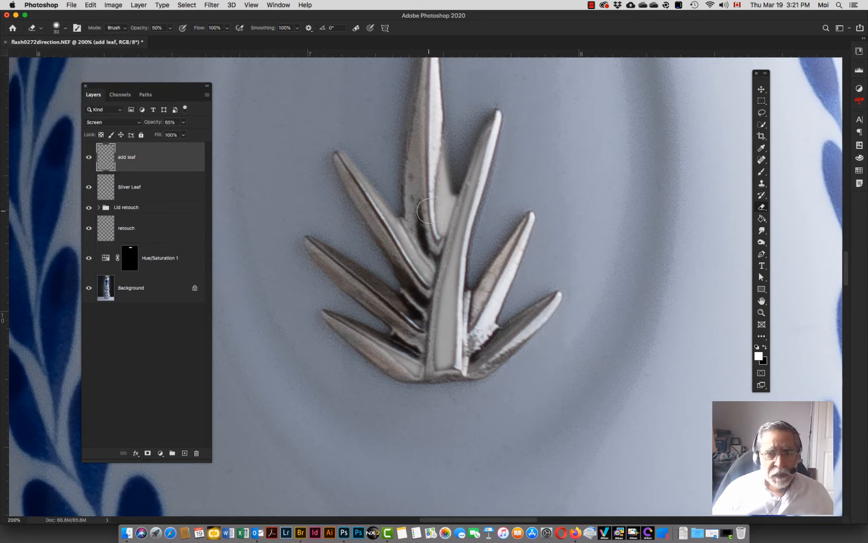
pyautogui.press('super+plus')
pyautogui.press('super+plus')
pyautogui.press('super+plus')
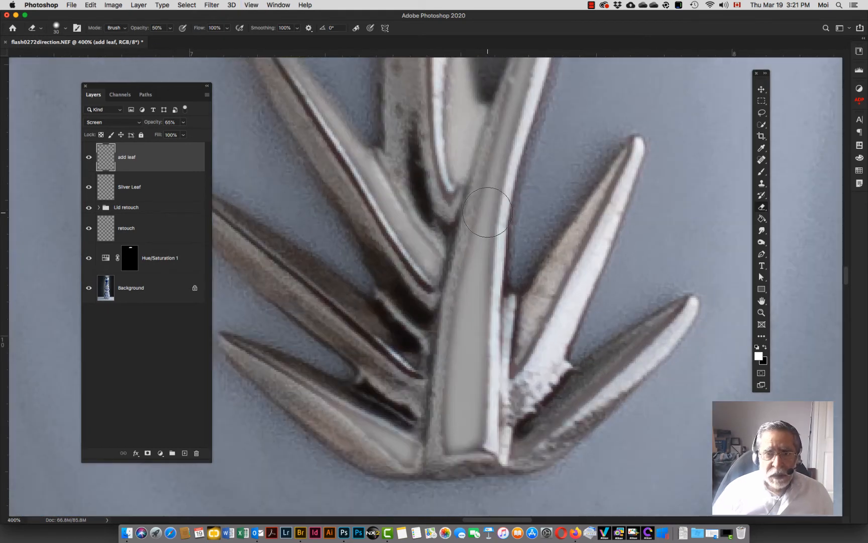
pyautogui.press('[')
pyautogui.press('[')
pyautogui.press('[')
pyautogui.press('[')
pyautogui.press('[')
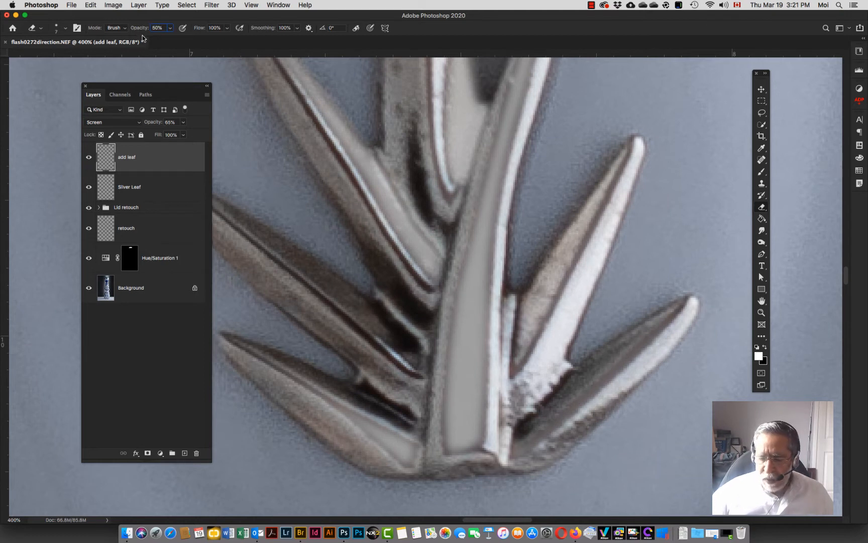
pyautogui.press('Return')
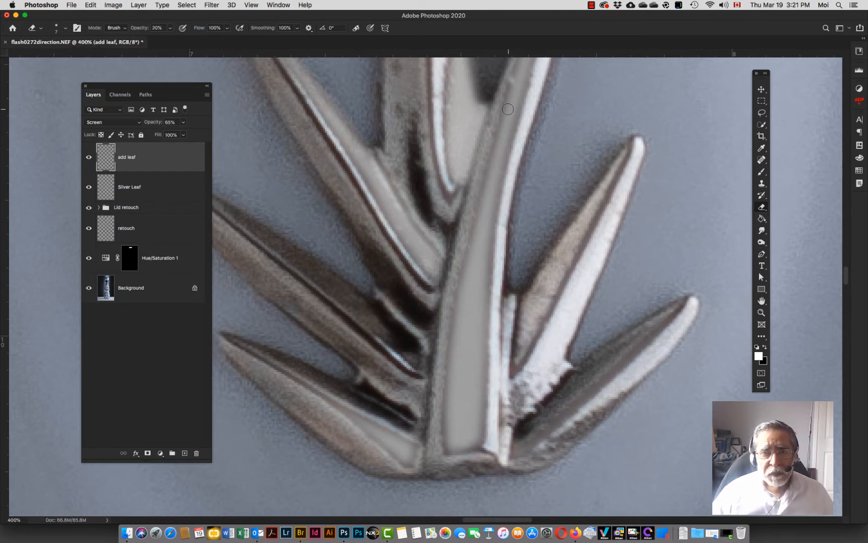
pyautogui.keyDown('shift'); pyautogui.click(464, 194); pyautogui.keyUp('shift')
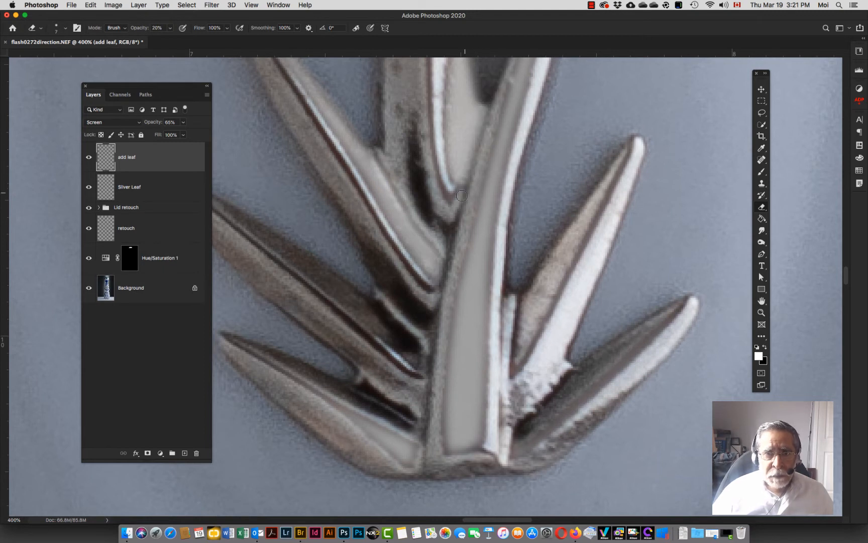
pyautogui.keyDown('shift'); pyautogui.click(463, 193); pyautogui.keyUp('shift')
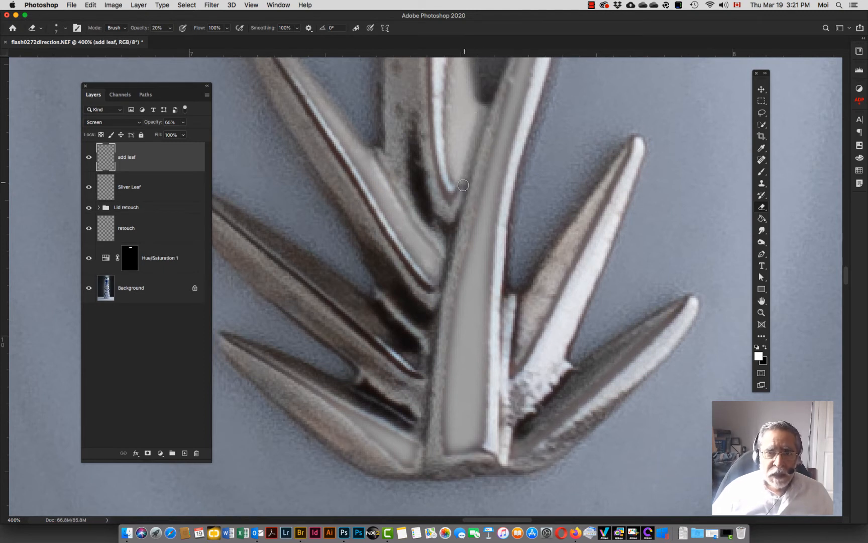
pyautogui.keyDown('shift'); pyautogui.click(456, 193); pyautogui.keyUp('shift')
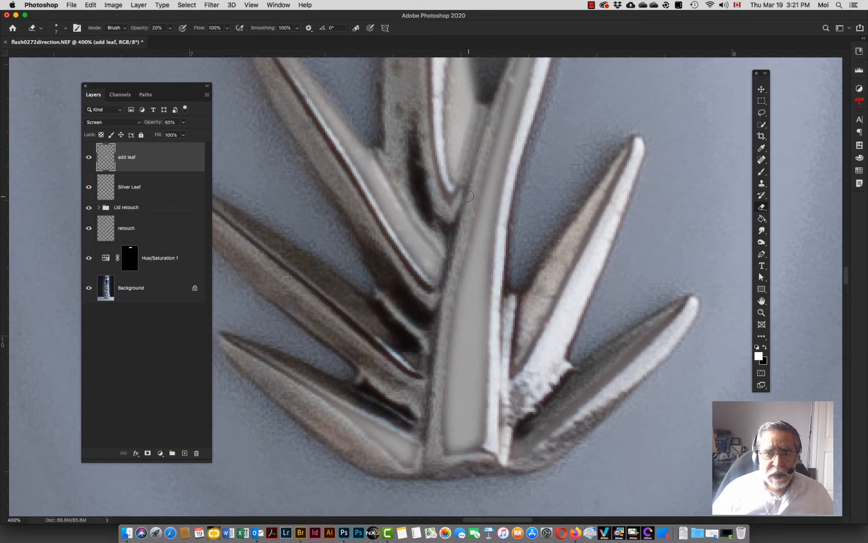
pyautogui.keyDown('shift'); pyautogui.click(462, 208); pyautogui.keyUp('shift')
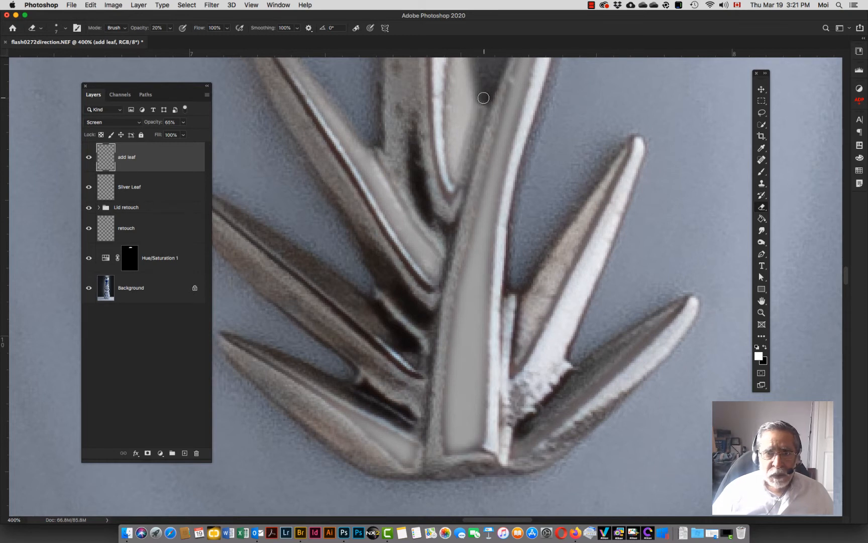
pyautogui.keyDown('shift'); pyautogui.click(457, 201); pyautogui.keyUp('shift')
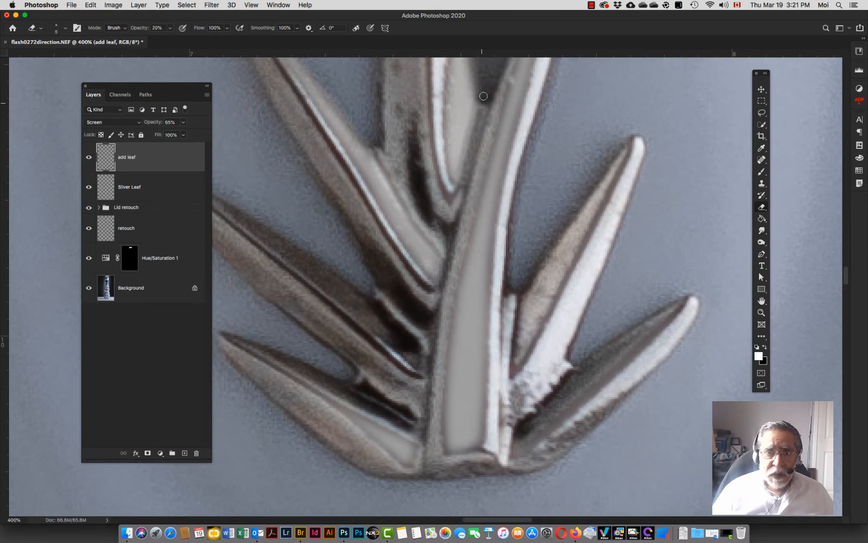
pyautogui.keyDown('shift'); pyautogui.click(457, 198); pyautogui.keyUp('shift')
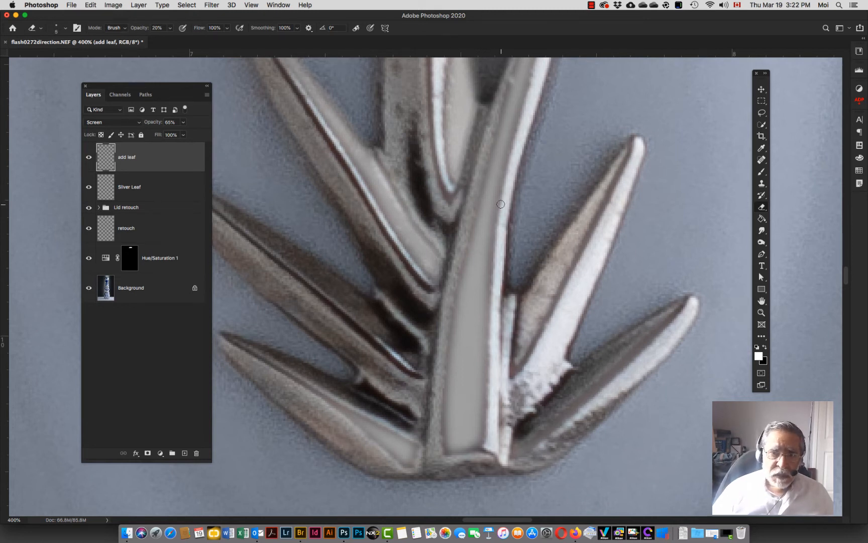
# Step: Compare the brightened emblem at full-bottle view and at closer zoom levels
pyautogui.press('super+0')
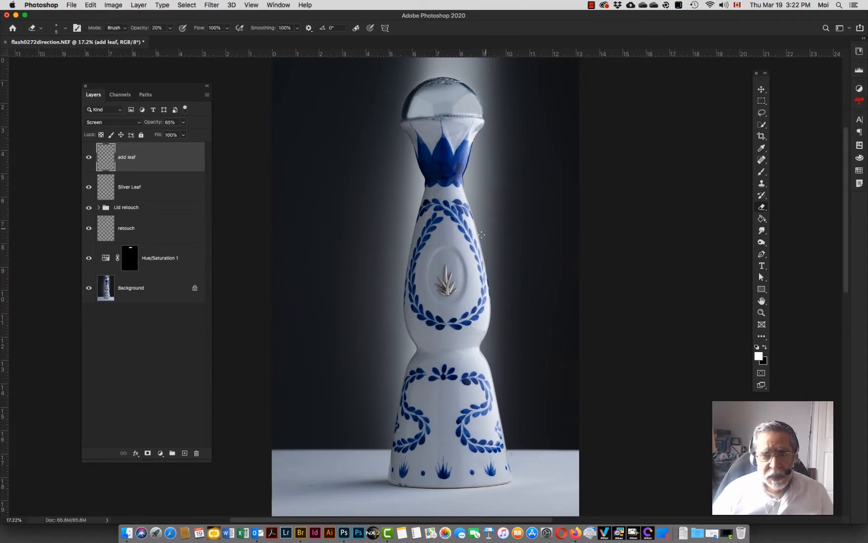
pyautogui.press('super+equal')
pyautogui.press('super+equal')
pyautogui.press('super+equal')
pyautogui.press('super+equal')
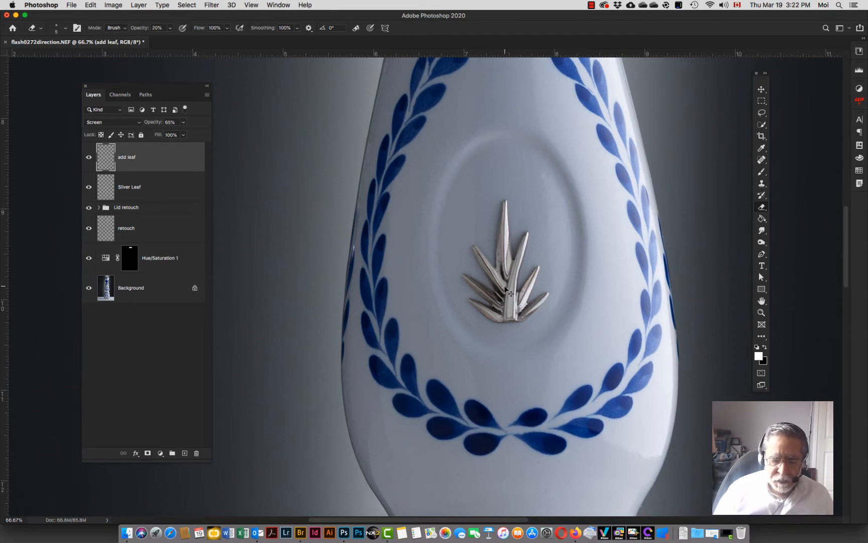
pyautogui.press('super+0')
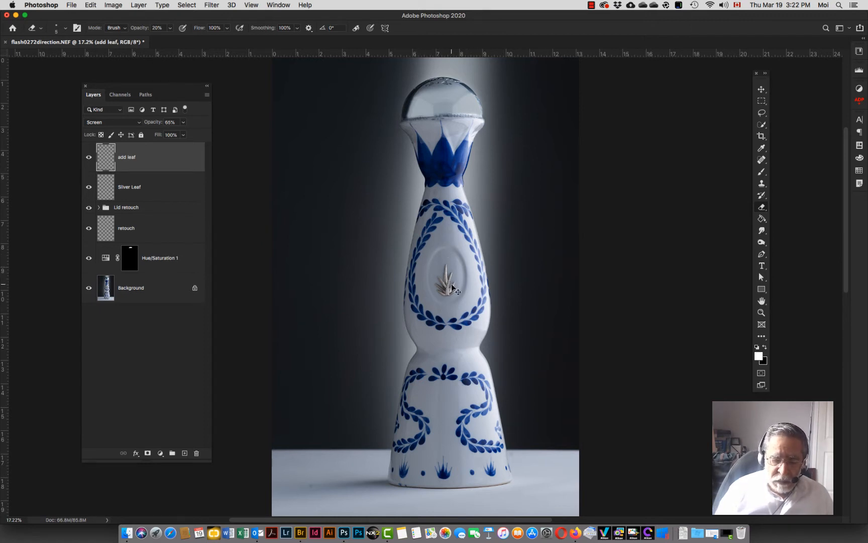
pyautogui.press('super+equal')
pyautogui.press('super+equal')
pyautogui.press('super+equal')
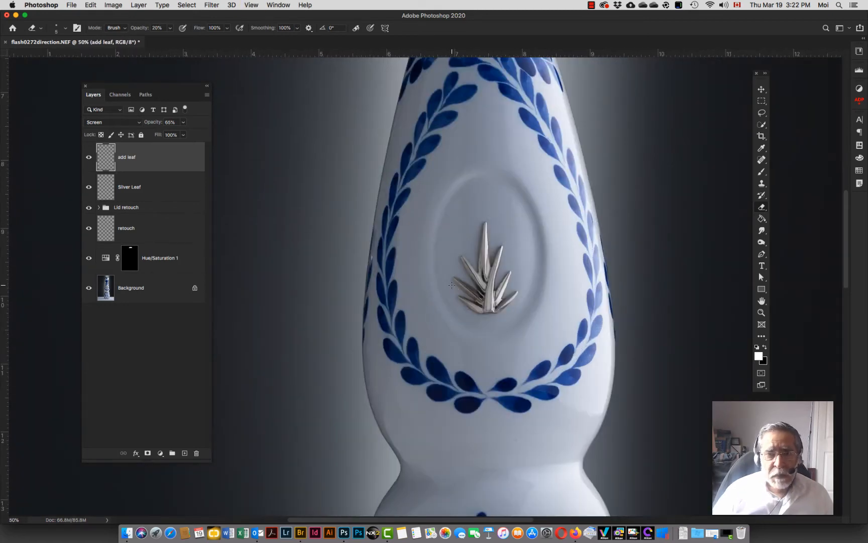
# Step: Draw an oval path with the Pen tool around the inner edge of the recess surrounding the agave emblem
pyautogui.press('p')
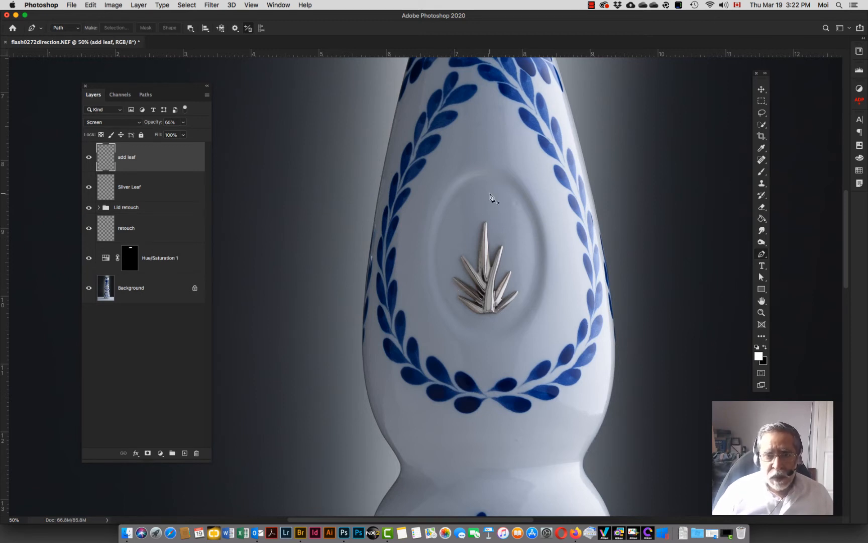
pyautogui.moveTo(483, 177); pyautogui.dragTo(494, 177)
pyautogui.moveTo(537, 255); pyautogui.dragTo(484, 332)
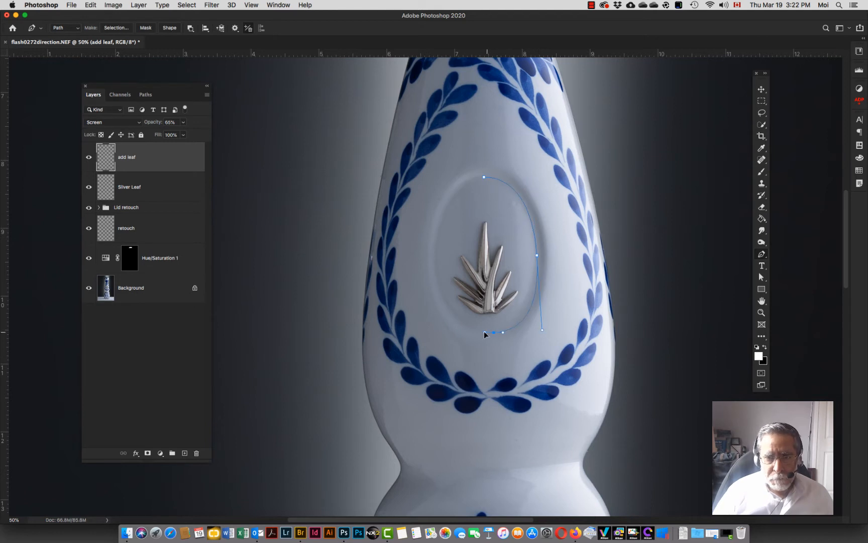
pyautogui.moveTo(542, 330); pyautogui.dragTo(542, 315)
pyautogui.moveTo(436, 260); pyautogui.dragTo(436, 226)
pyautogui.moveTo(485, 332); pyautogui.dragTo(458, 332)
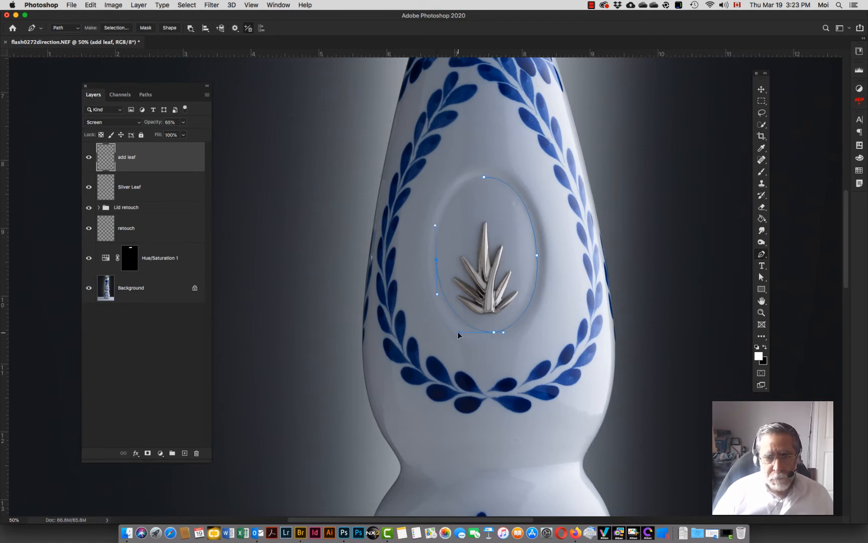
# Step: Draw a second, larger oval path around the outer edge of the recess
pyautogui.moveTo(484, 177); pyautogui.dragTo(501, 168)
pyautogui.moveTo(548, 252); pyautogui.dragTo(545, 329)
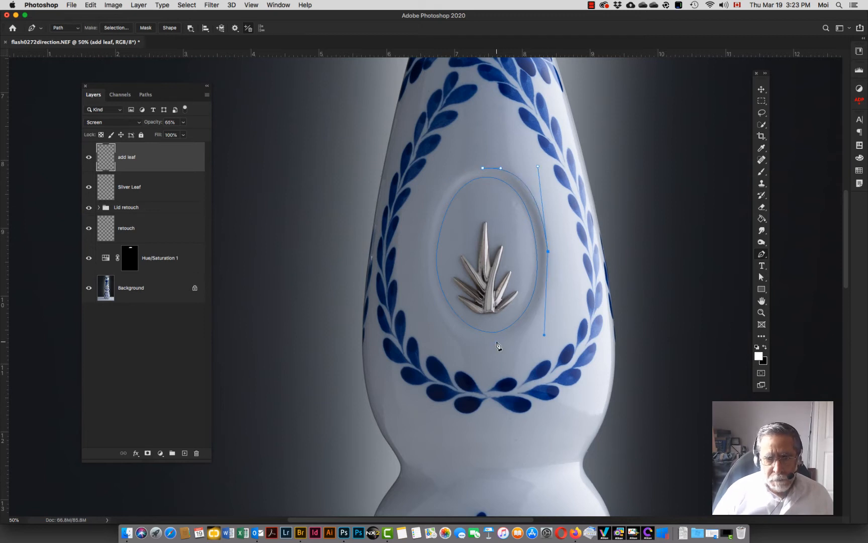
pyautogui.moveTo(497, 341); pyautogui.dragTo(485, 341)
pyautogui.moveTo(427, 259); pyautogui.dragTo(424, 180)
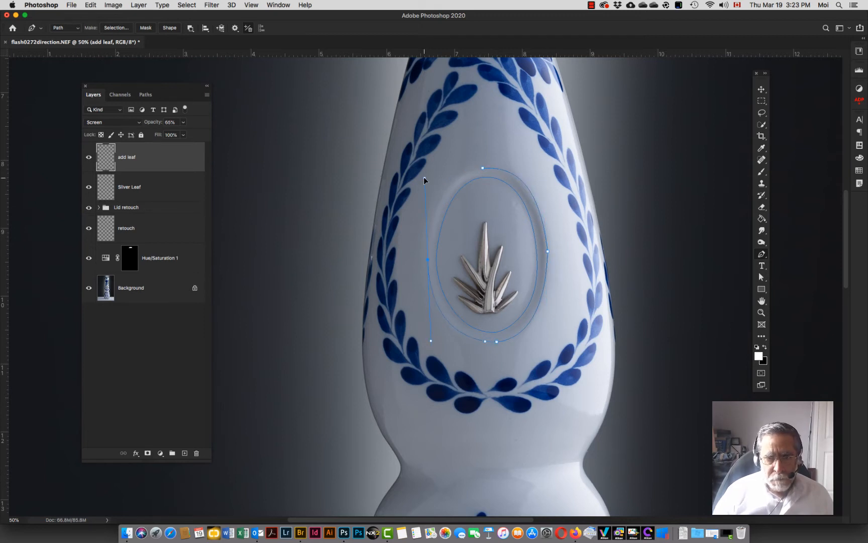
pyautogui.moveTo(435, 351); pyautogui.dragTo(445, 353)
pyautogui.moveTo(482, 168); pyautogui.dragTo(500, 166)
# Step: Adjust the outer oval's anchor handles with the Convert Point tool to fit the recess edge
pyautogui.click(761, 254)
pyautogui.click(791, 296)
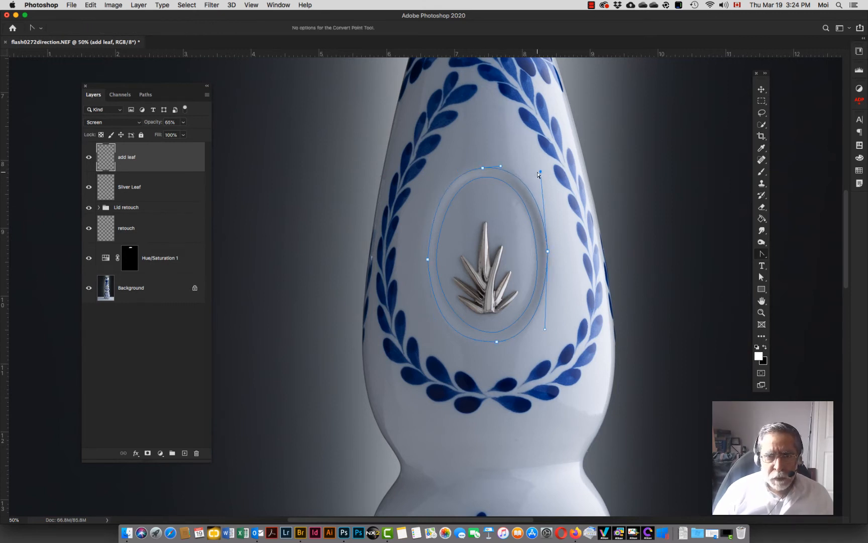
pyautogui.moveTo(432, 190); pyautogui.dragTo(426, 198)
pyautogui.click(522, 333)
pyautogui.moveTo(543, 332); pyautogui.dragTo(549, 332)
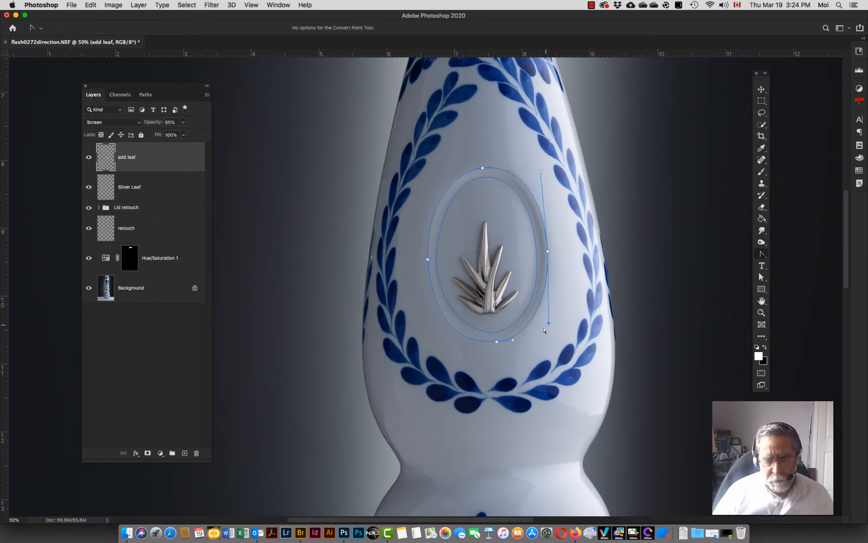
pyautogui.click(423, 340)
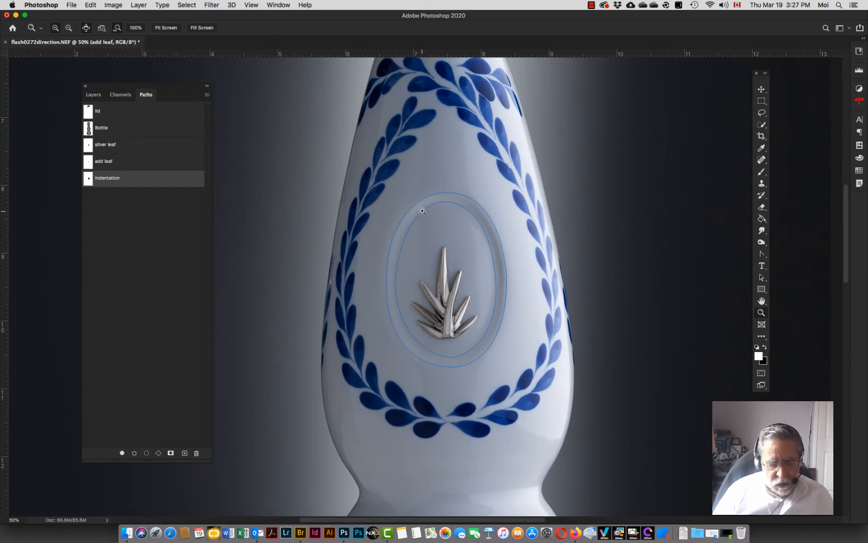
# Step: Select the inner oval subpath of the indentation path and make a selection from it with a 5-pixel feather
pyautogui.press('a')
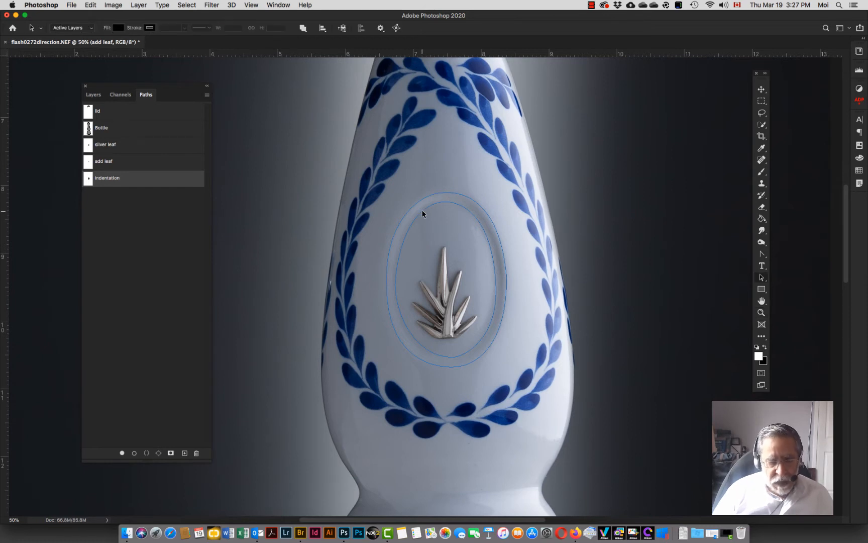
pyautogui.click(763, 278)
pyautogui.click(789, 277)
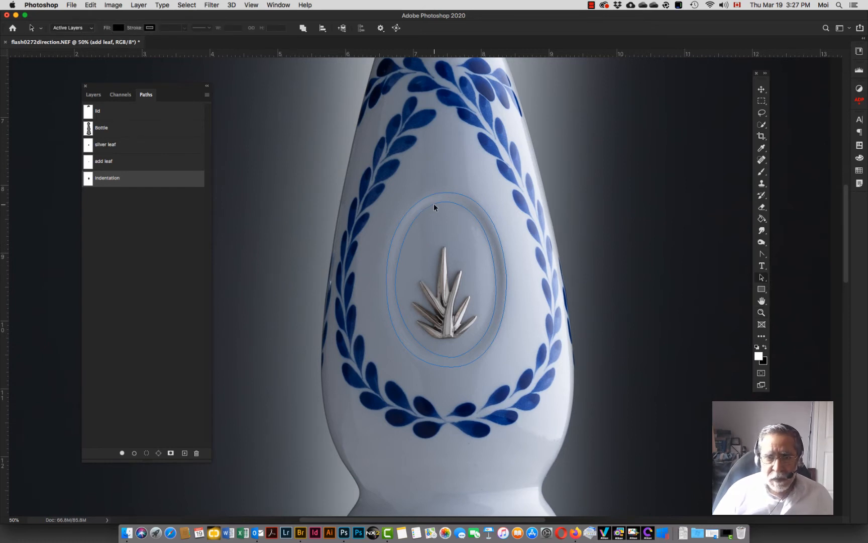
pyautogui.click(434, 203)
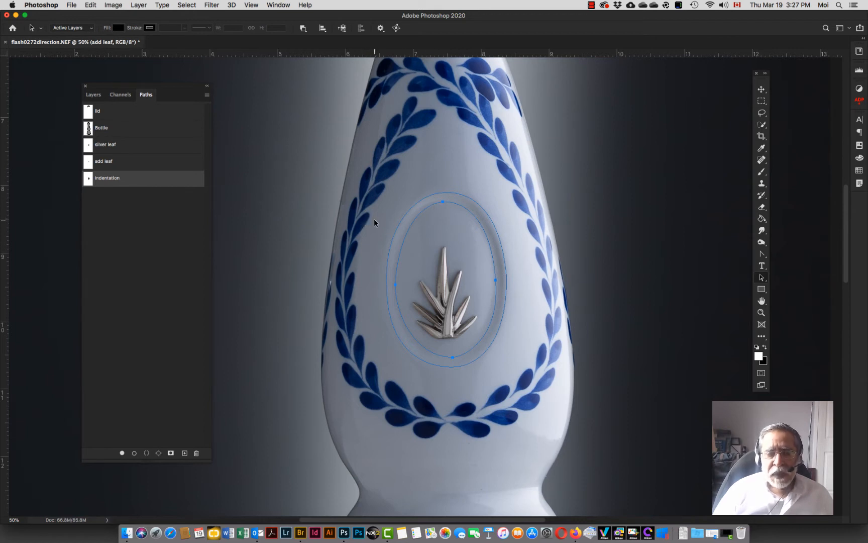
pyautogui.click(207, 95)
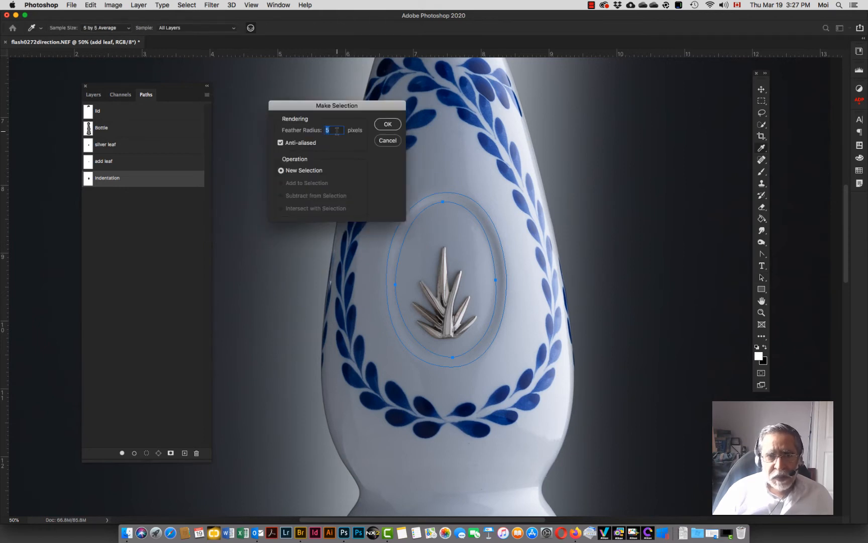
pyautogui.click(388, 124)
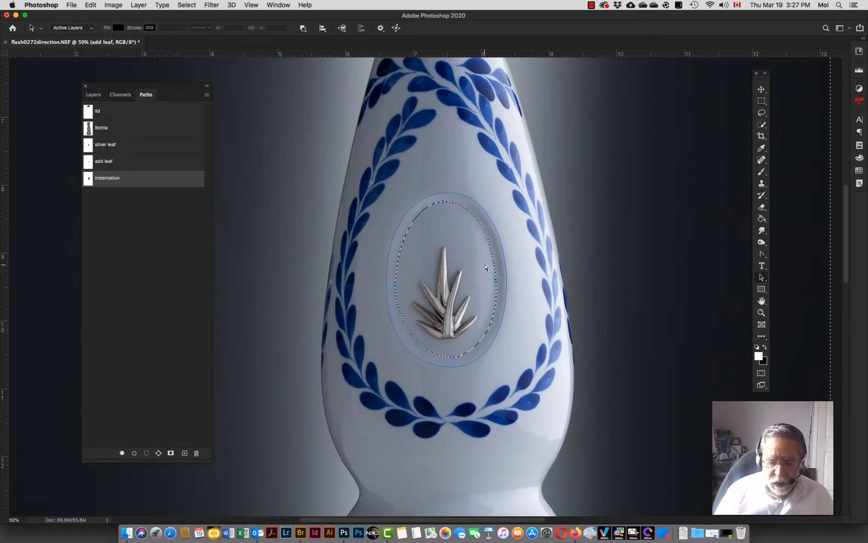
# Step: Select the outer oval subpath and add it to the selection with a 5-pixel feather radius
pyautogui.press('super+0')
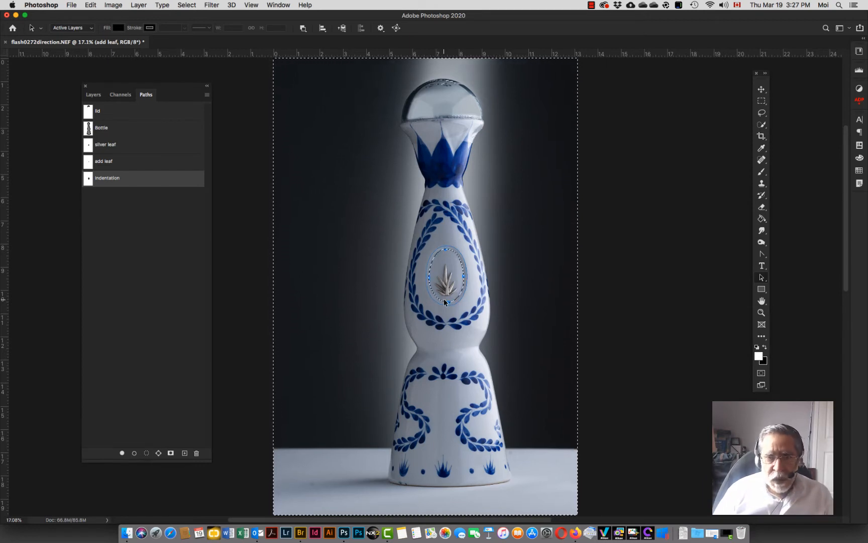
pyautogui.press('super')
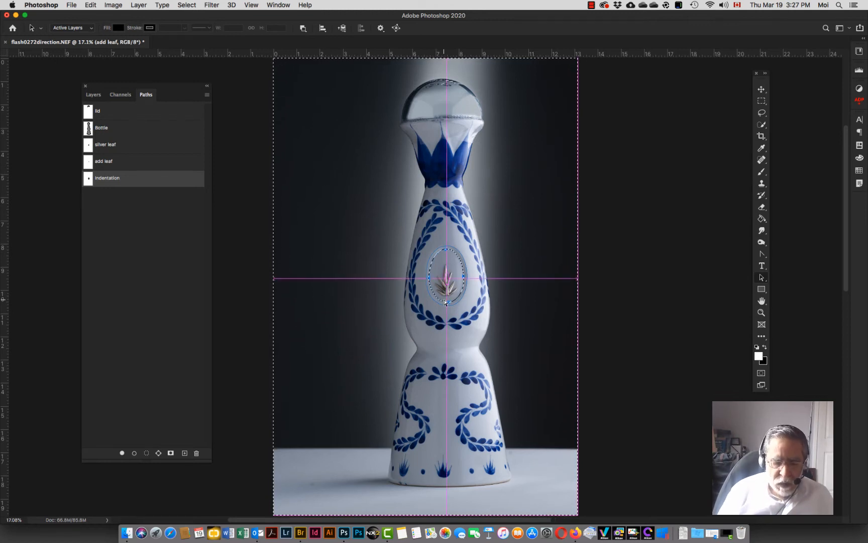
pyautogui.press('super+d')
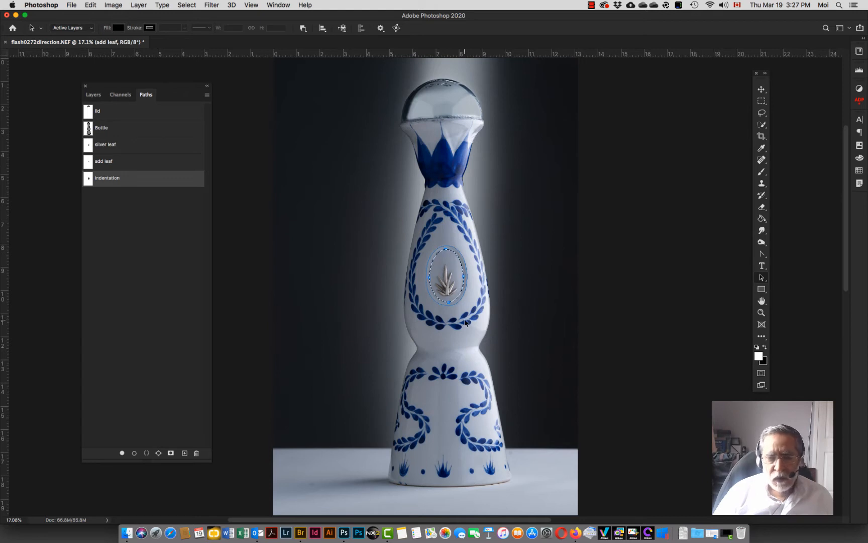
pyautogui.press('z')
pyautogui.click(445, 273)
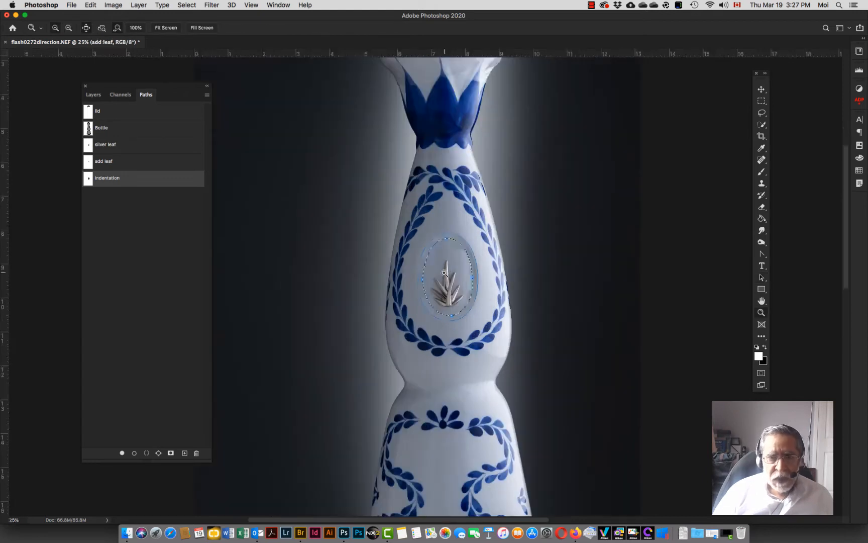
pyautogui.click(444, 272)
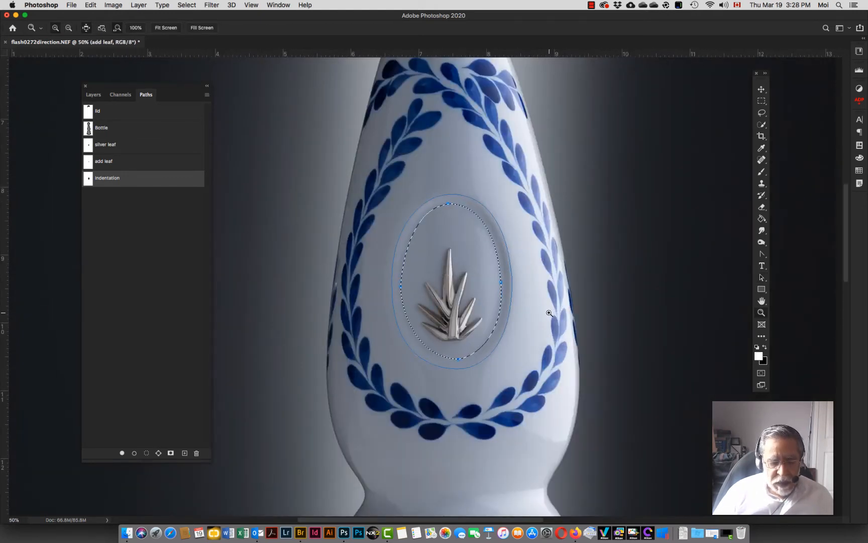
pyautogui.press('a')
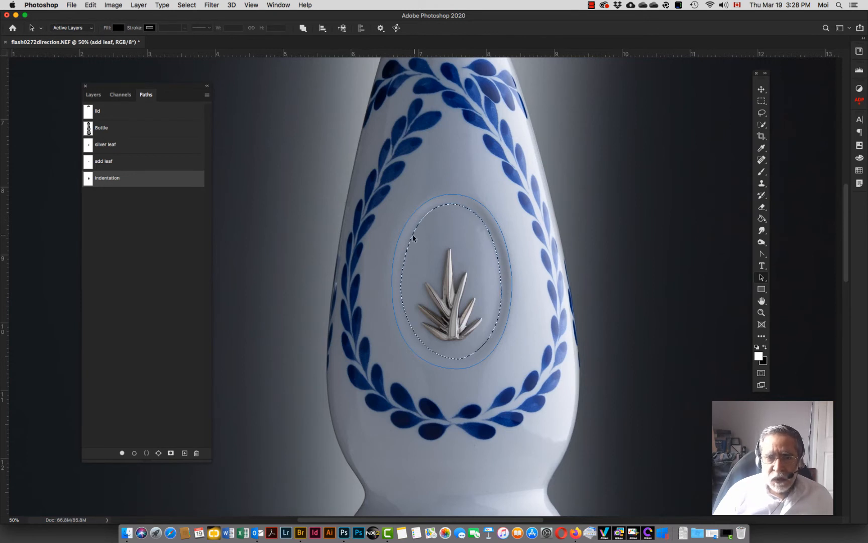
pyautogui.click(398, 240)
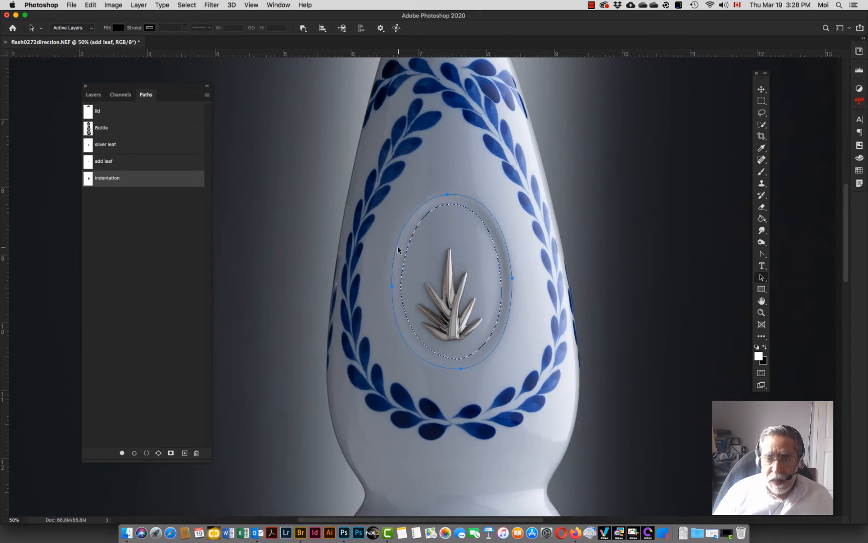
pyautogui.click(208, 97)
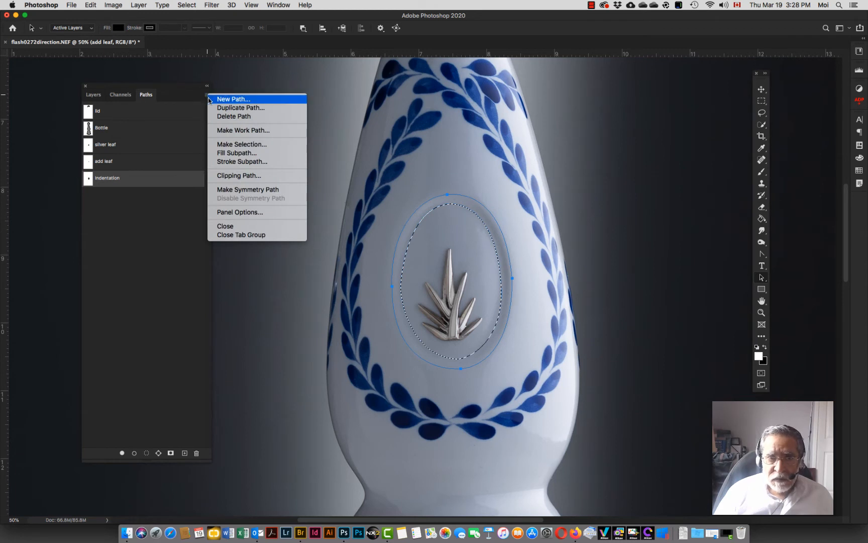
pyautogui.click(246, 145)
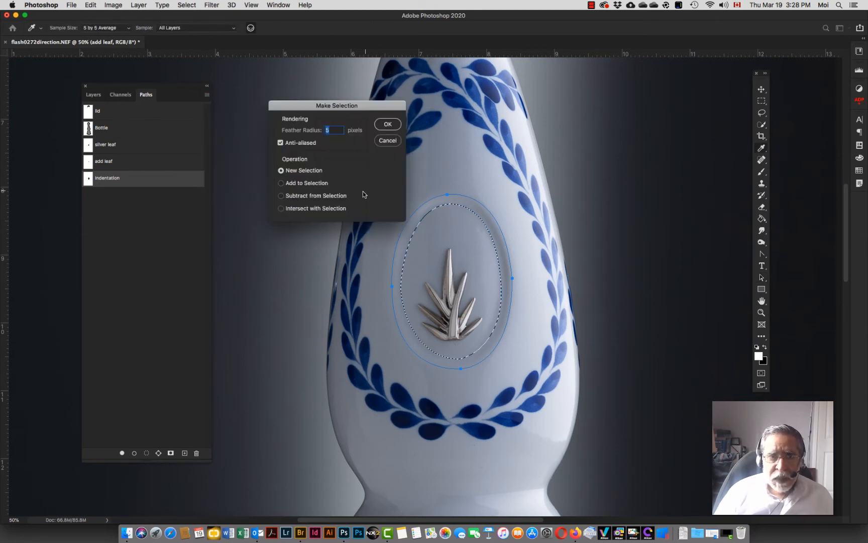
pyautogui.click(281, 183)
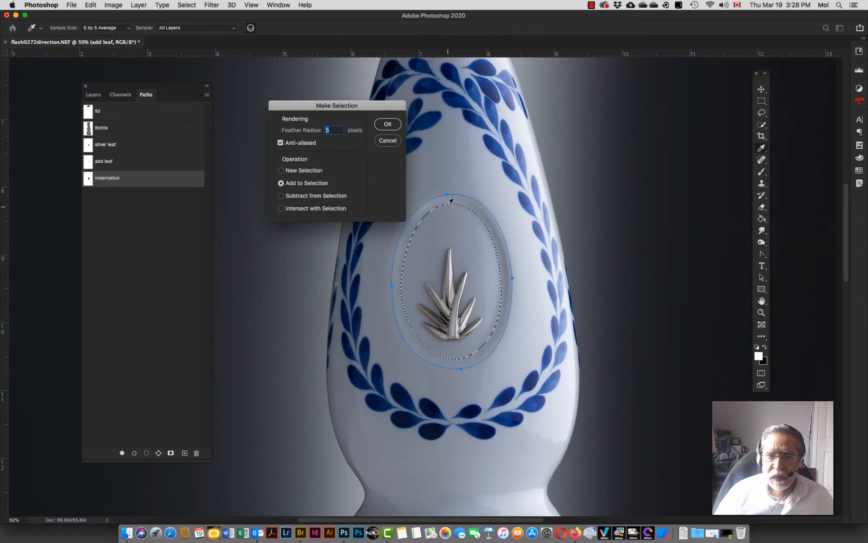
pyautogui.click(388, 124)
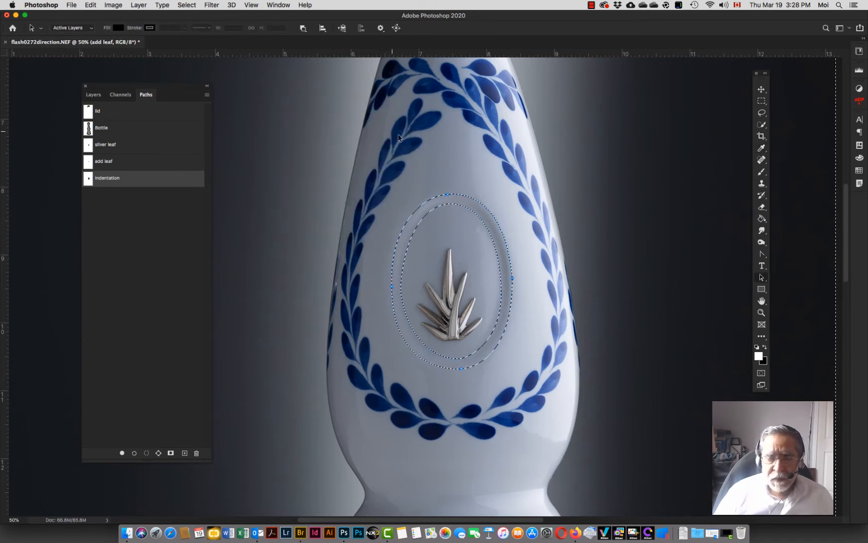
# Step: Invert the selection at full-bottle view to isolate the recess ring
pyautogui.press('super+d')
pyautogui.press('super+0')
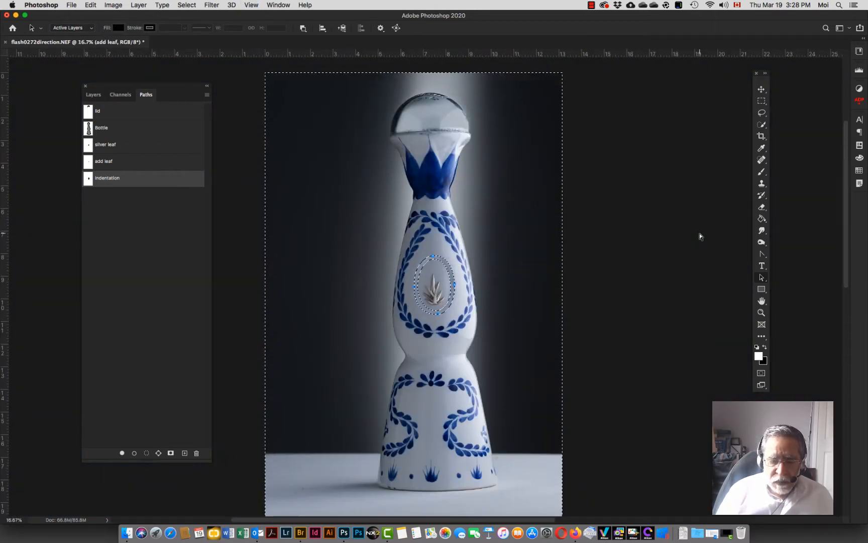
pyautogui.press('super+shift+i')
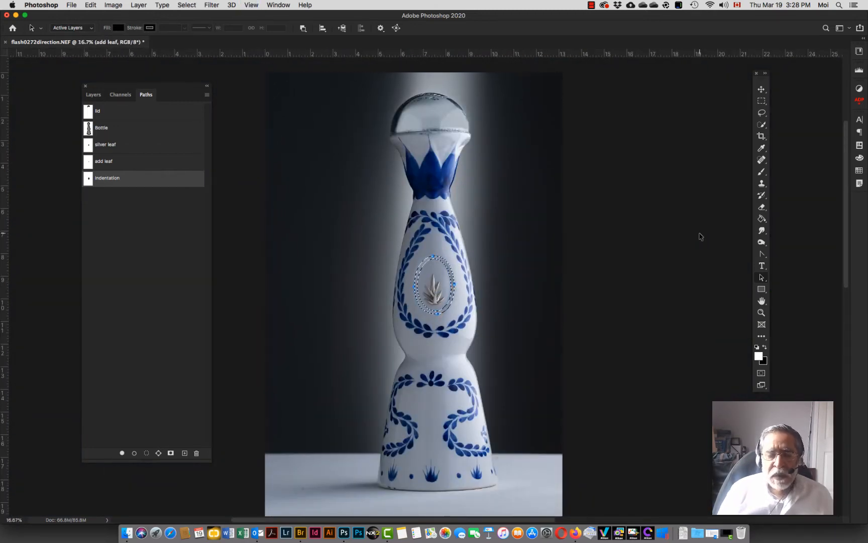
pyautogui.click(481, 280)
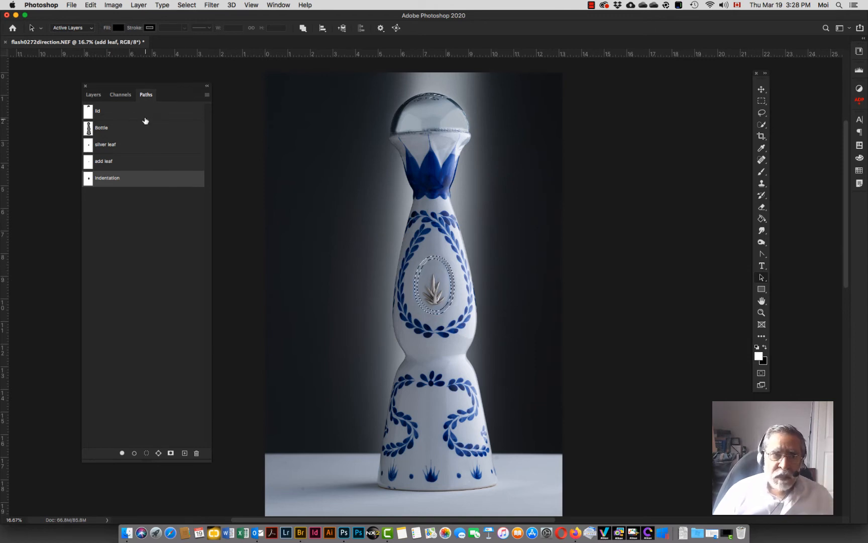
# Step: Create a new layer above add leaf and name it indentation
pyautogui.click(91, 95)
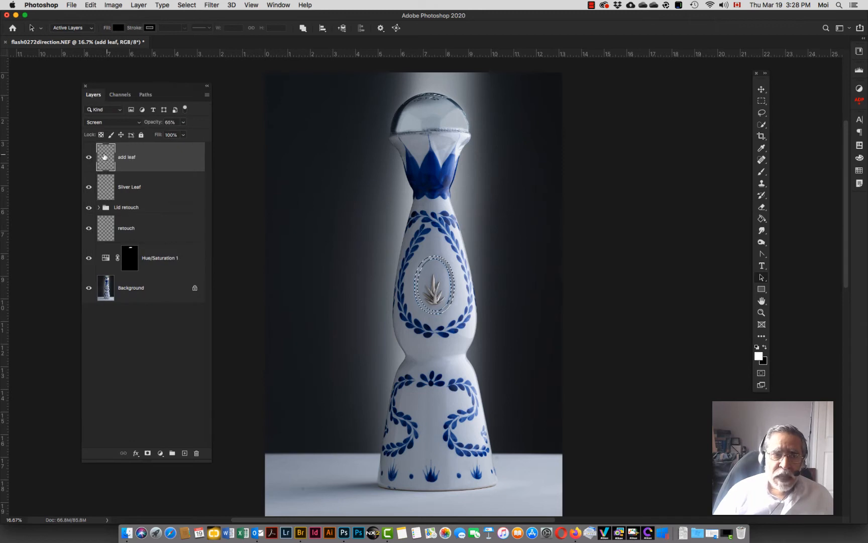
pyautogui.click(185, 453)
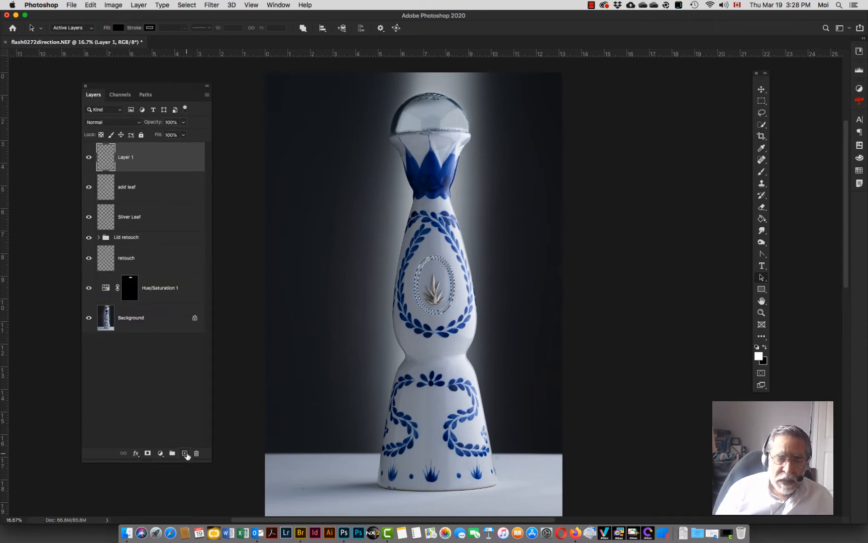
pyautogui.doubleClick(124, 157)
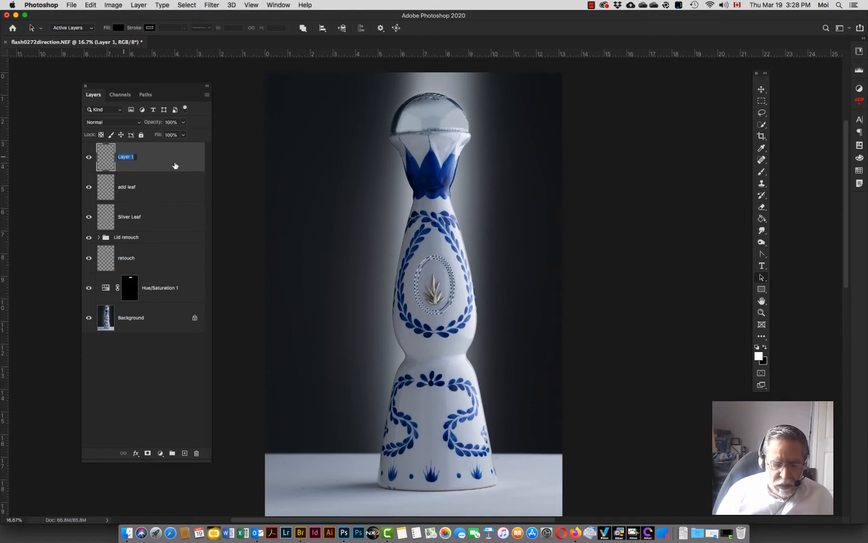
pyautogui.write('indenta')
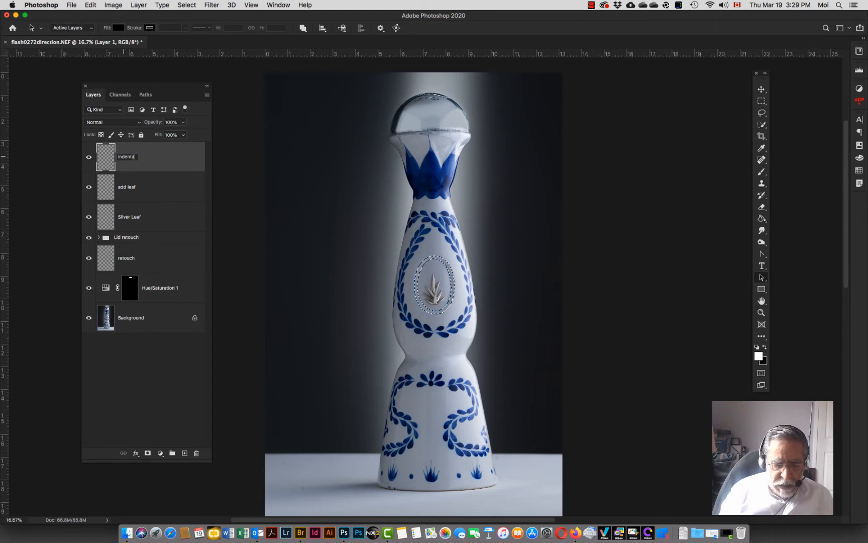
pyautogui.write('tion')
pyautogui.press('Return')
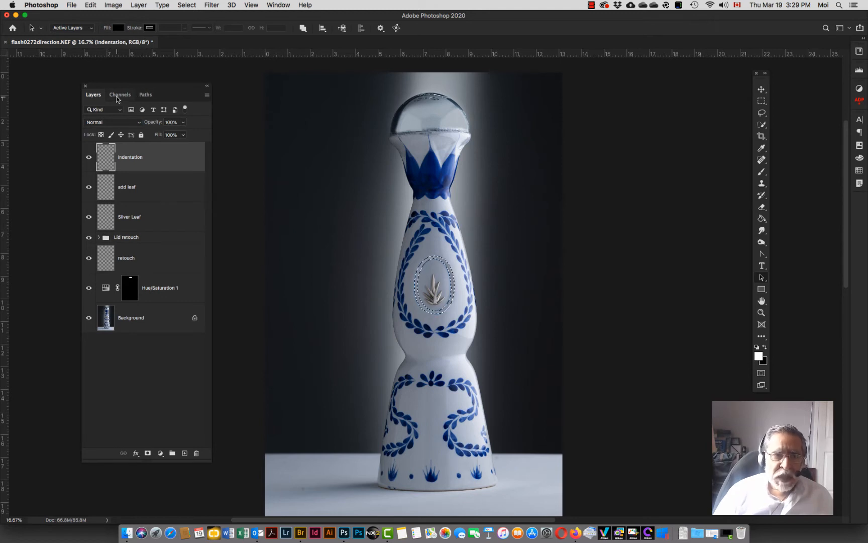
# Step: Save the selection as a new channel named indentation and open the channels list
pyautogui.click(186, 5)
pyautogui.click(206, 209)
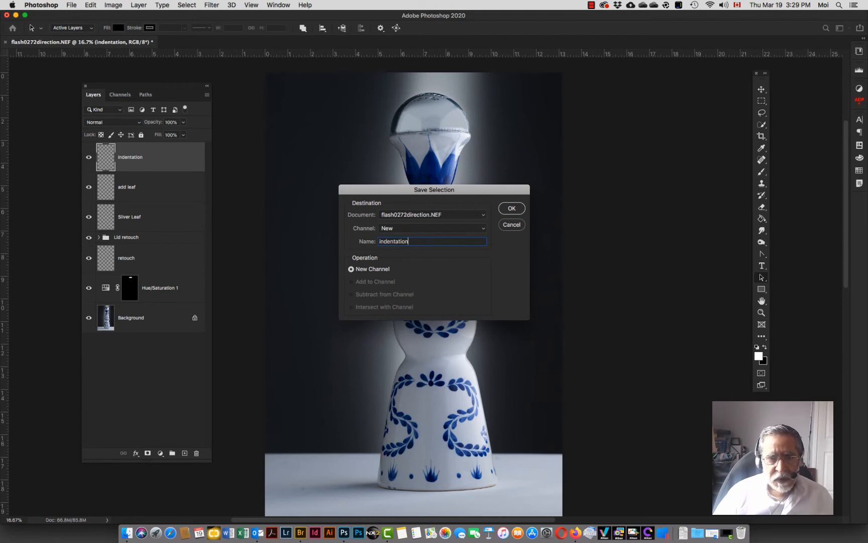
pyautogui.press('Return')
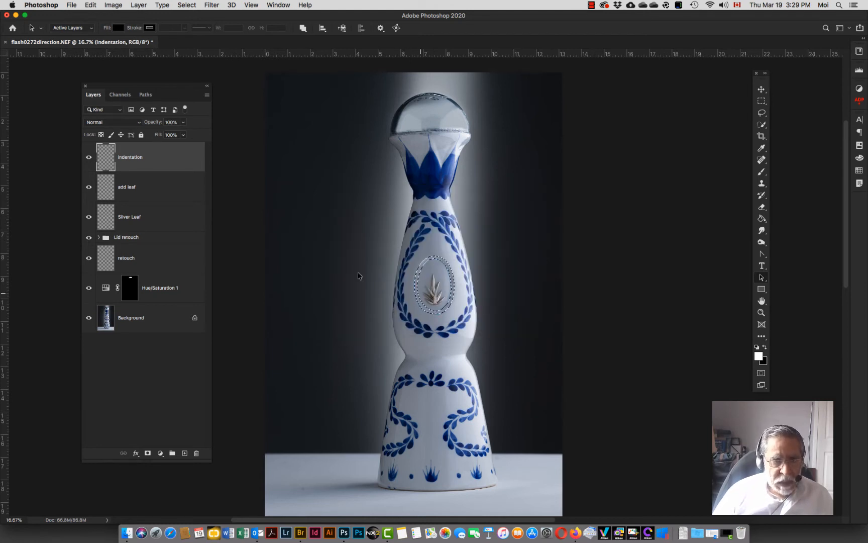
pyautogui.click(121, 95)
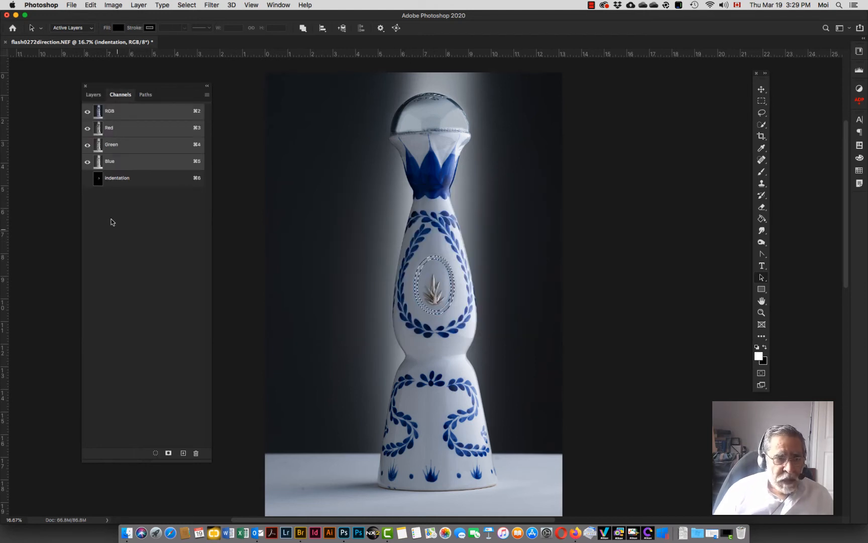
# Step: Inspect the indentation channel on its own, then return to the layers and zoom in on the emblem's oval recess
pyautogui.click(121, 180)
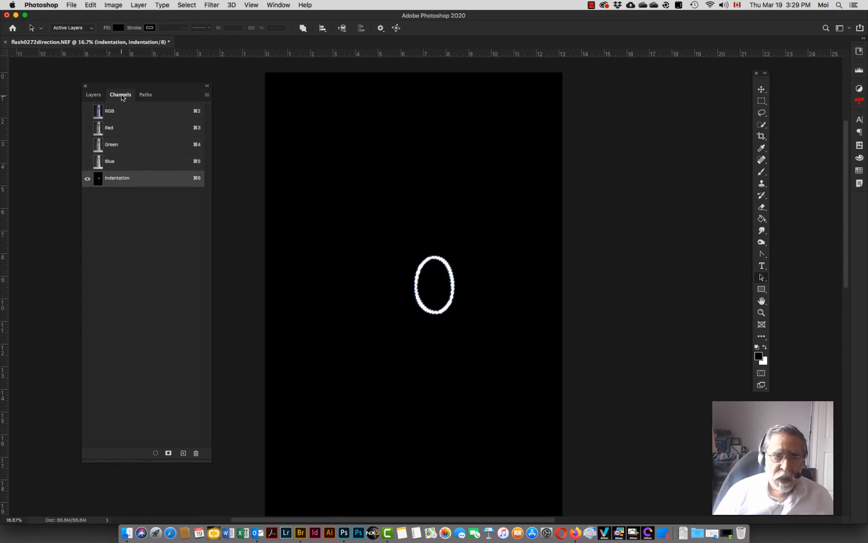
pyautogui.click(93, 94)
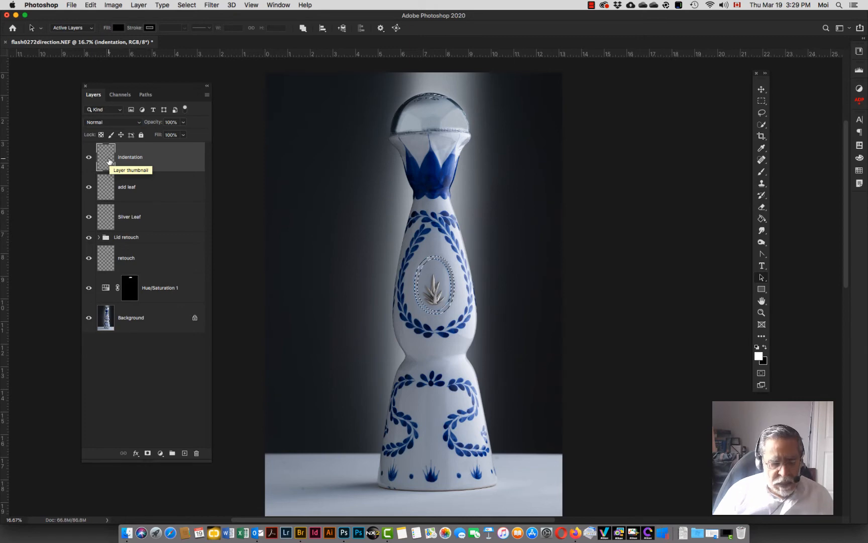
pyautogui.press('z')
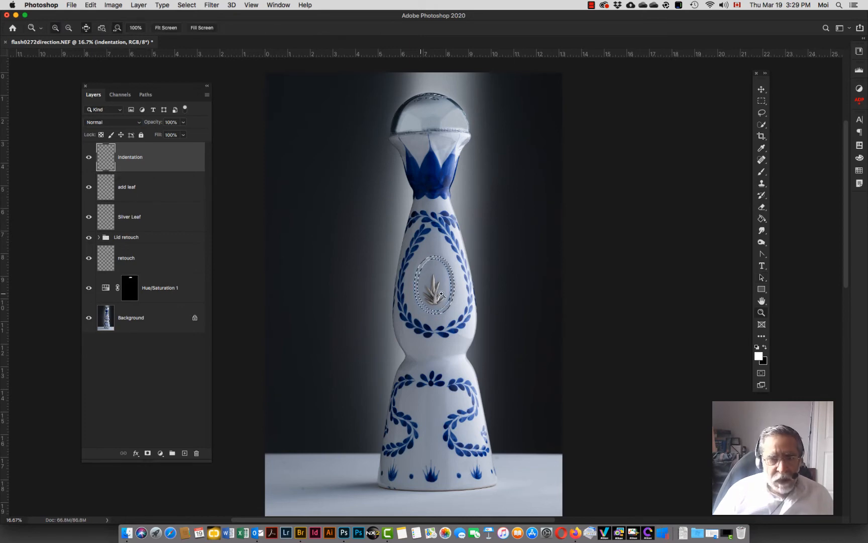
pyautogui.click(450, 285)
pyautogui.click(450, 284)
pyautogui.click(445, 286)
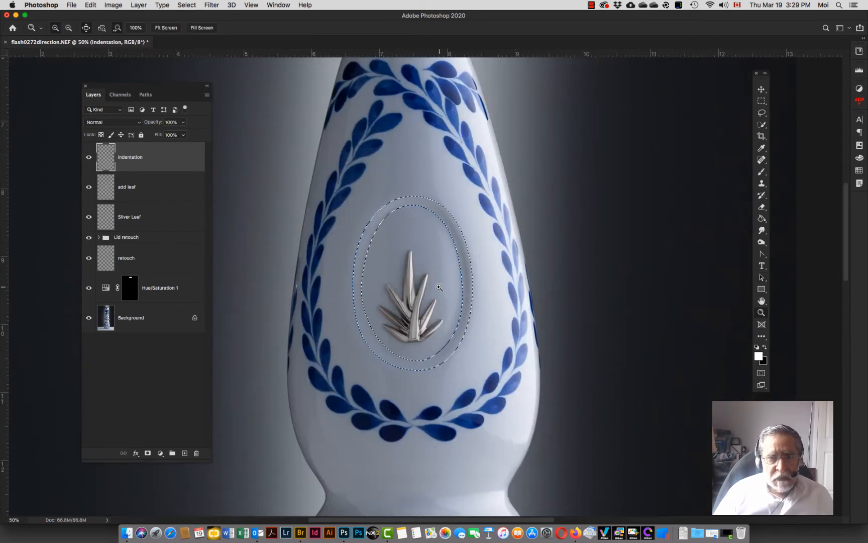
pyautogui.click(439, 286)
pyautogui.press('super+Return')
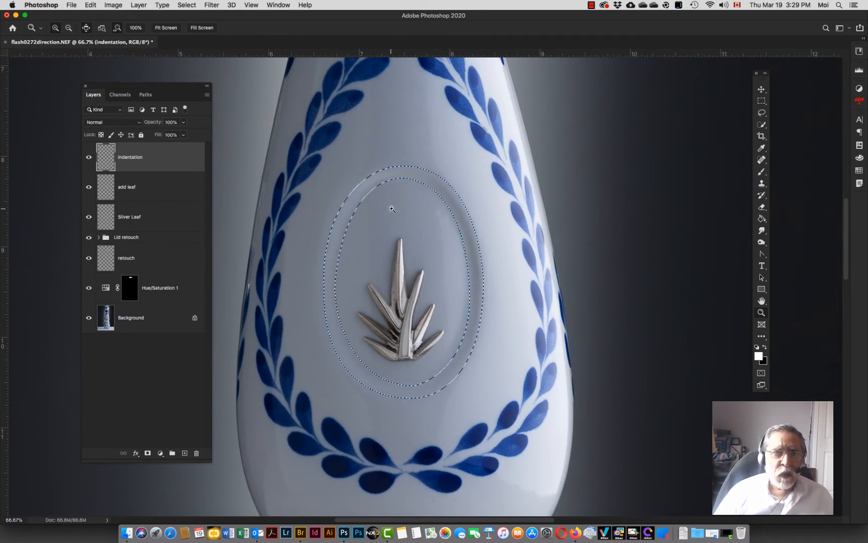
# Step: Switch to the Gradient tool and choose the black-to-white gradient preset
pyautogui.press('g')
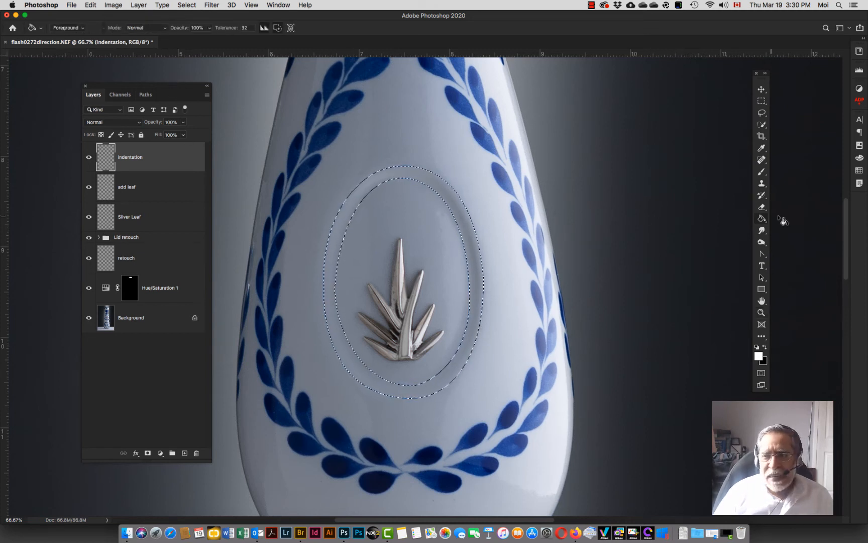
pyautogui.rightClick(762, 218)
pyautogui.click(795, 219)
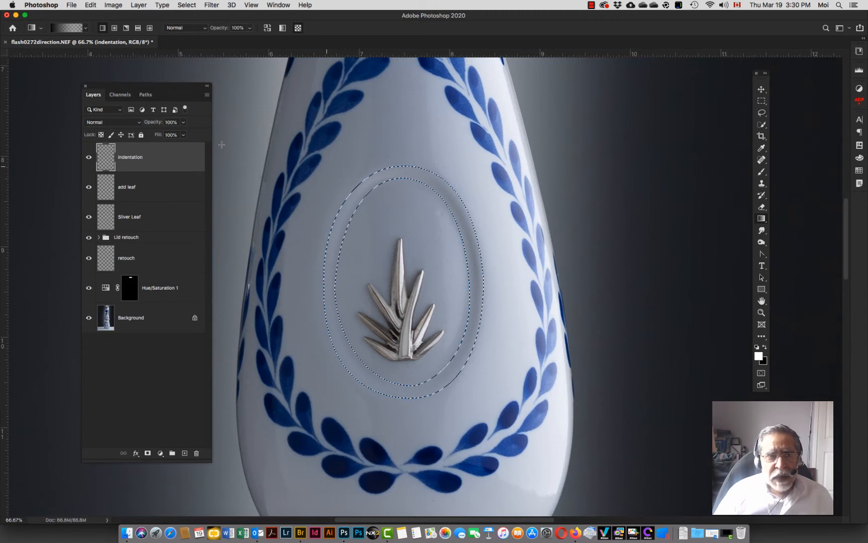
pyautogui.click(86, 28)
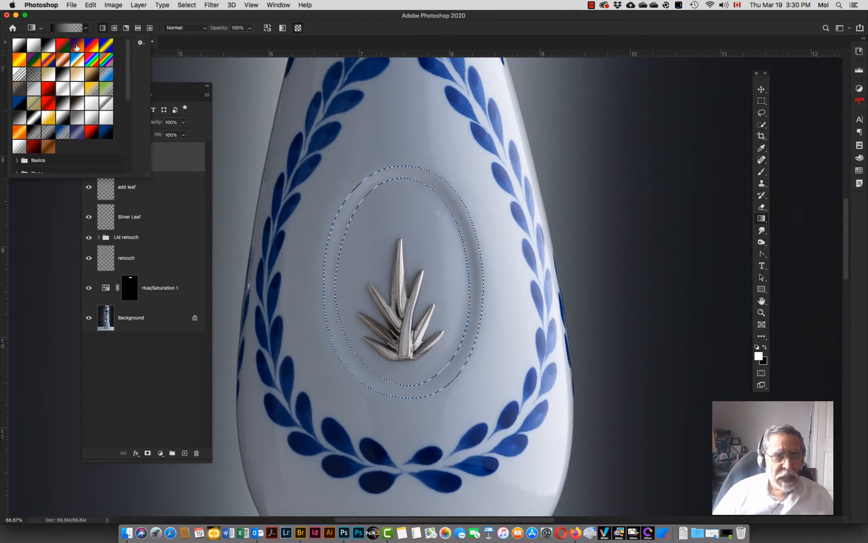
pyautogui.click(19, 43)
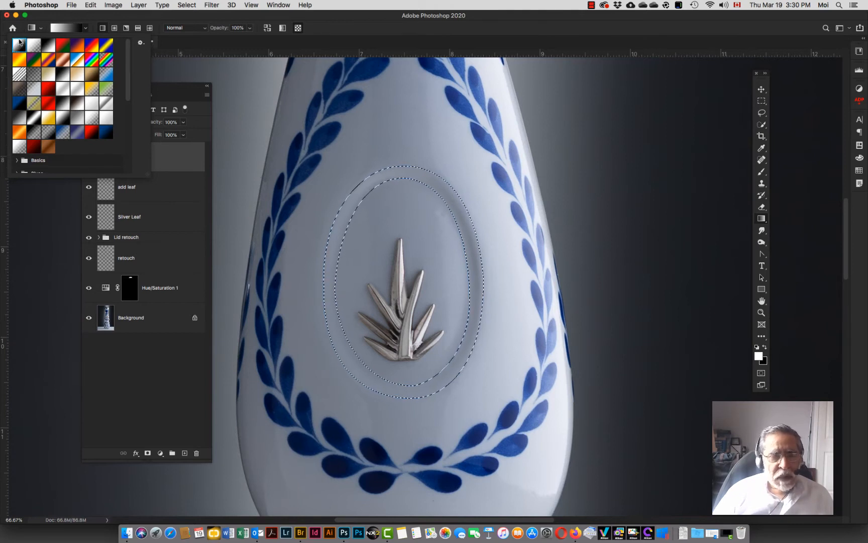
pyautogui.click(140, 17)
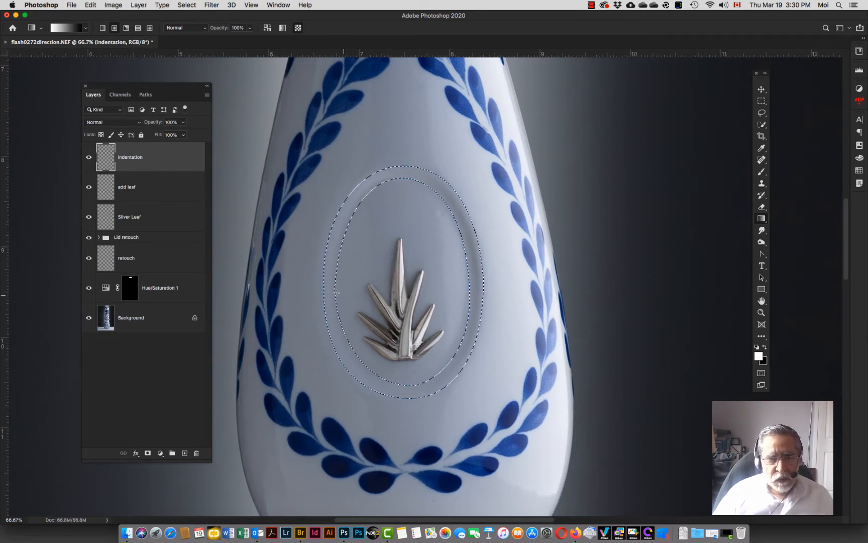
pyautogui.moveTo(527, 298); pyautogui.dragTo(526, 299)
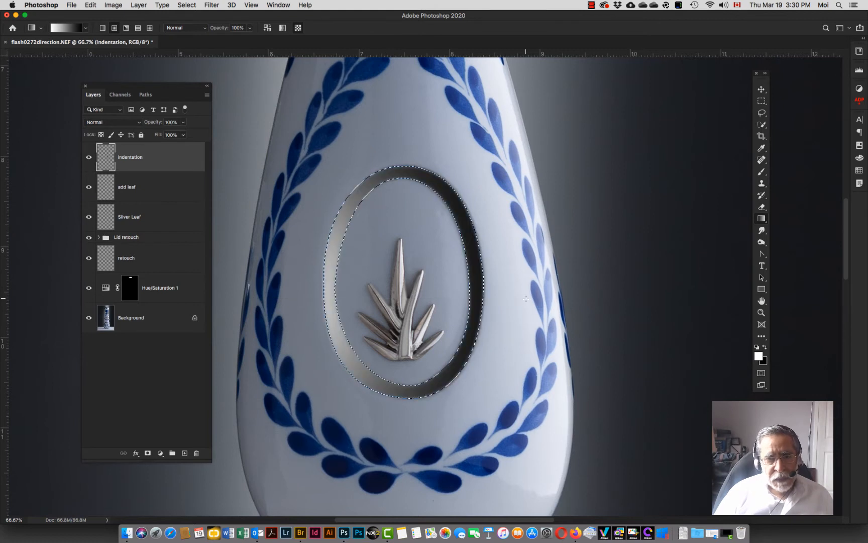
pyautogui.press('super+z')
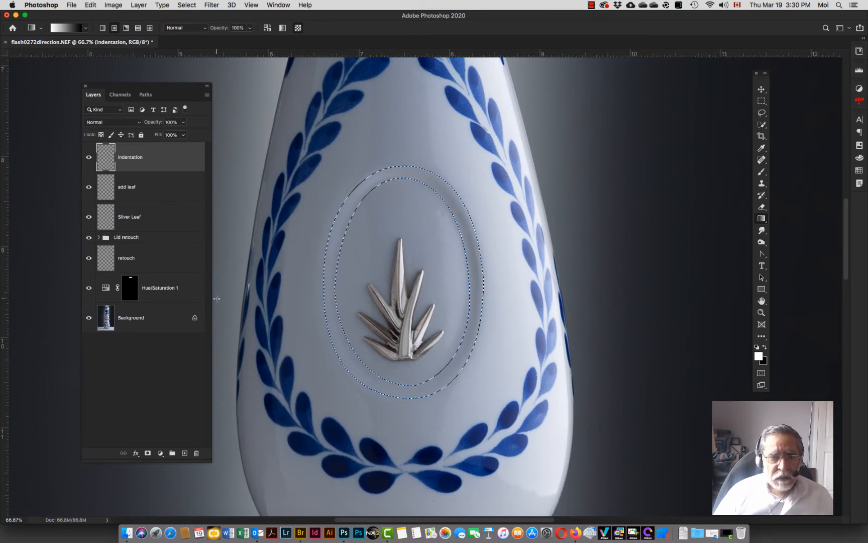
pyautogui.moveTo(216, 298); pyautogui.dragTo(527, 298)
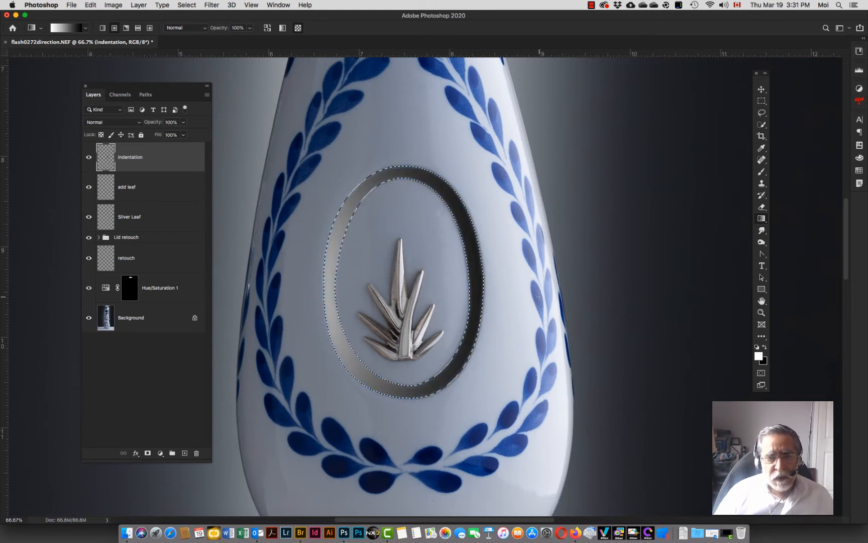
pyautogui.press('super+z')
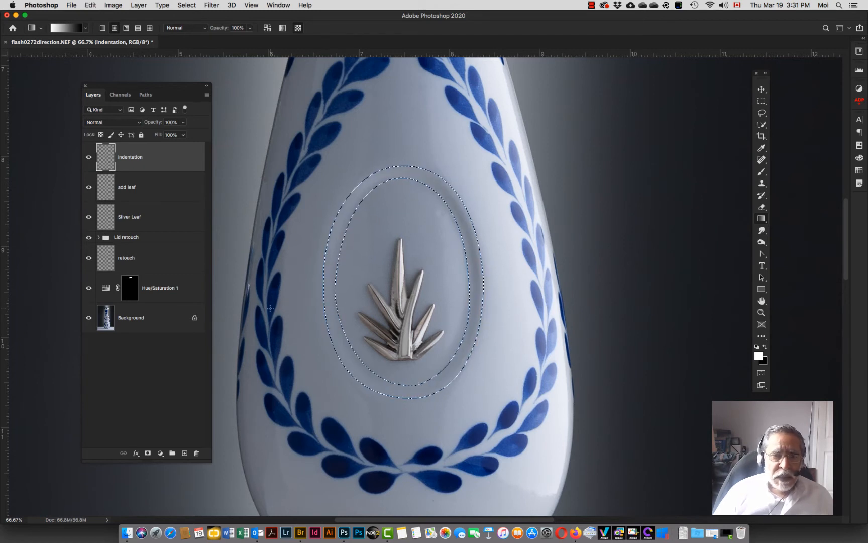
# Step: Fill the recess ring selection with a horizontal gradient drawn across its right side, then deselect the path
pyautogui.moveTo(539, 306); pyautogui.dragTo(619, 307)
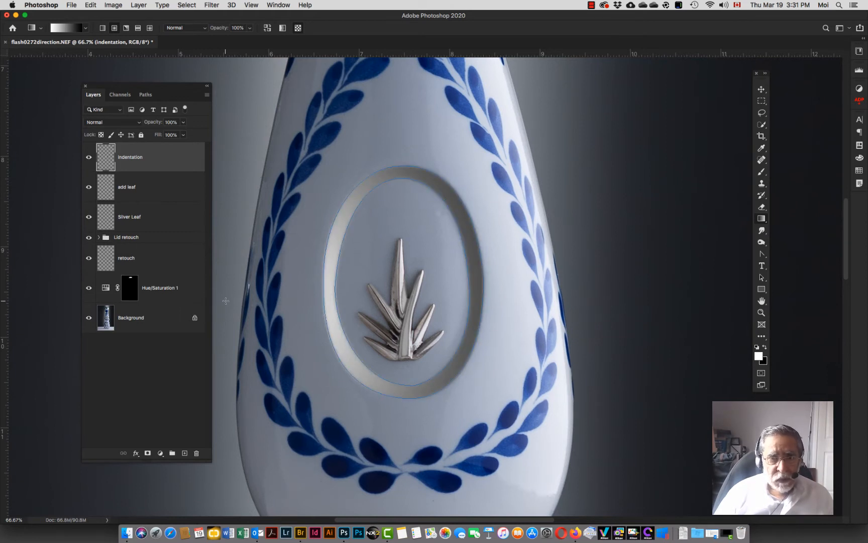
pyautogui.click(146, 94)
pyautogui.click(133, 224)
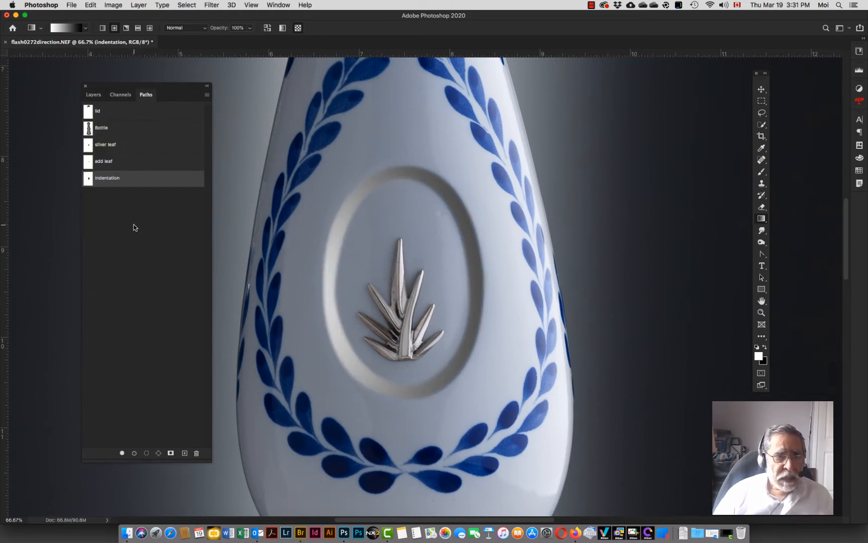
pyautogui.click(90, 99)
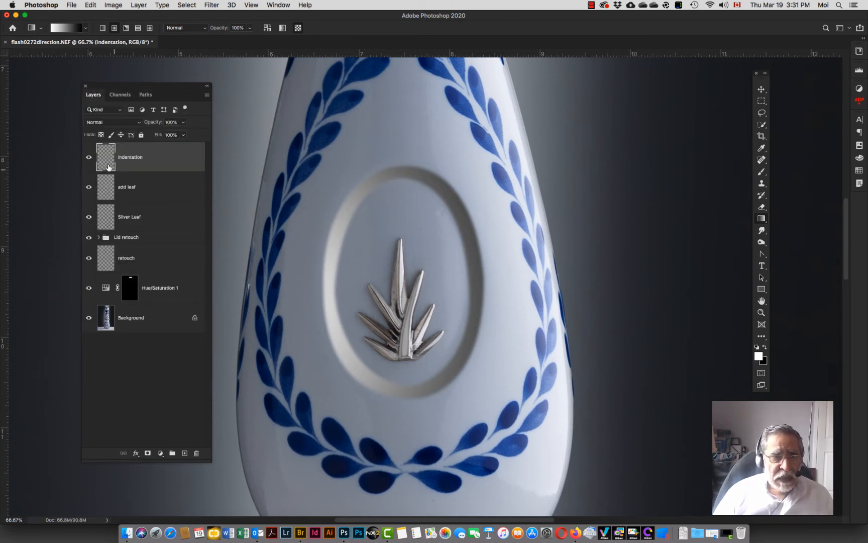
# Step: Set the indentation layer's blending mode to Luminosity and toggle its visibility to compare
pyautogui.click(129, 124)
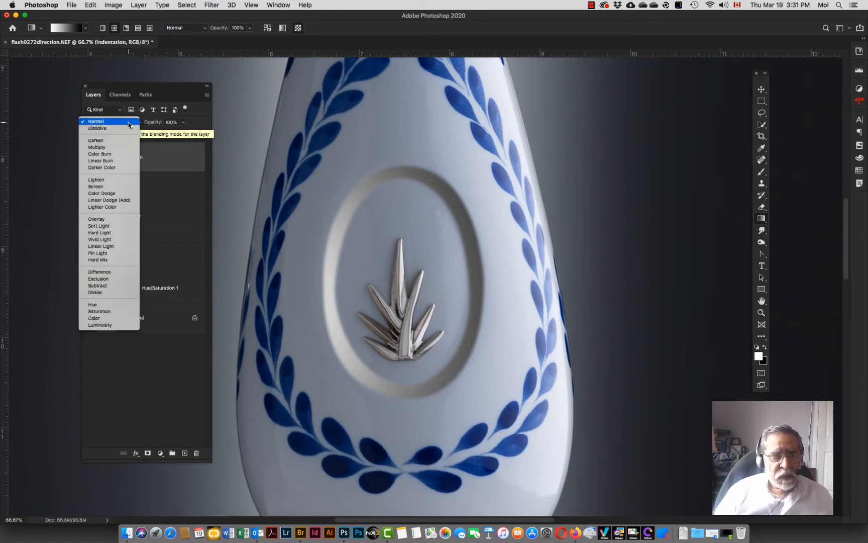
pyautogui.click(105, 326)
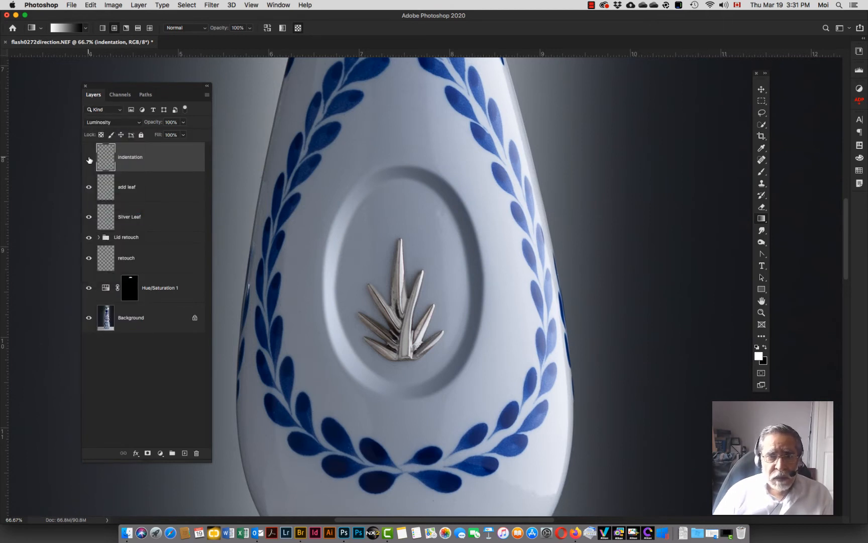
pyautogui.click(89, 159)
pyautogui.click(89, 159)
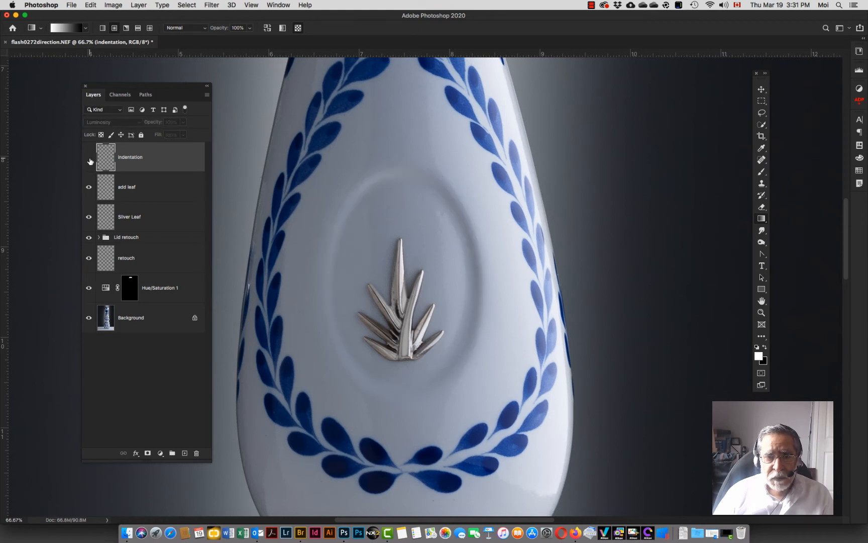
pyautogui.click(89, 159)
pyautogui.click(89, 159)
pyautogui.click(89, 159)
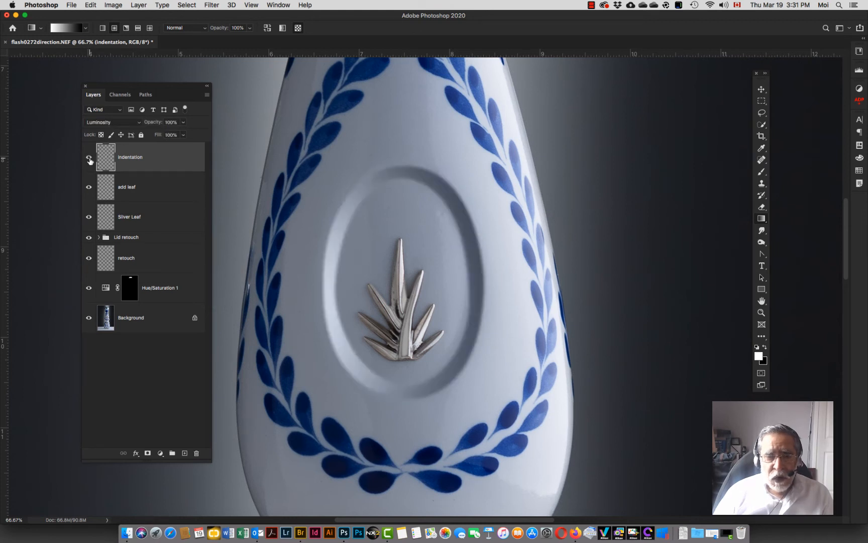
# Step: Apply a Gaussian Blur with a 6.4-pixel radius to the indentation layer
pyautogui.click(211, 5)
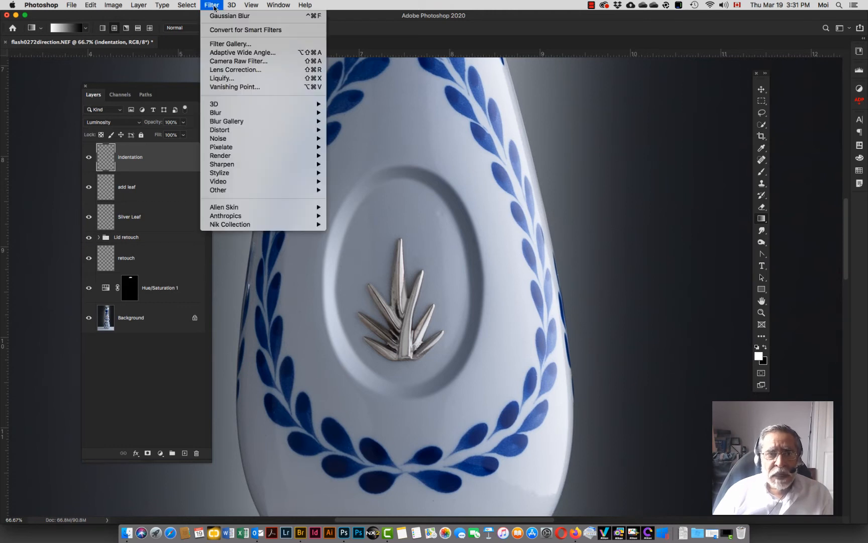
pyautogui.moveTo(239, 115)
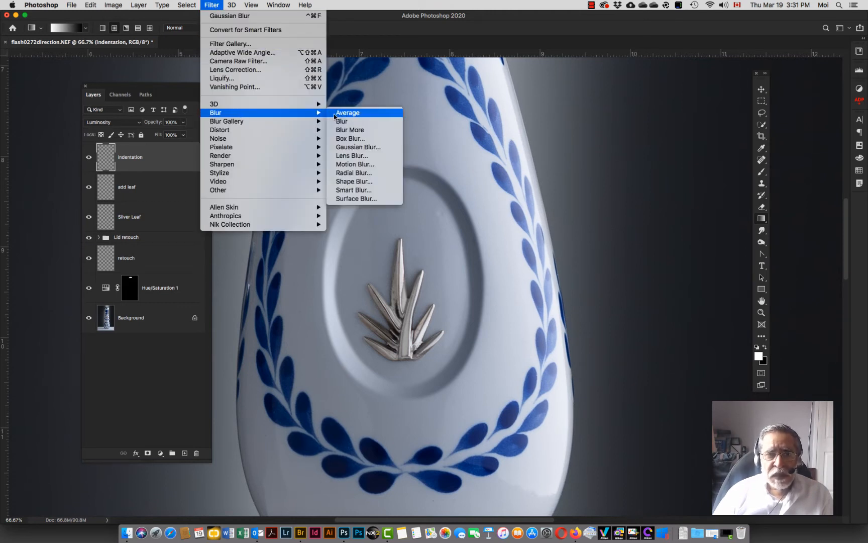
pyautogui.click(364, 147)
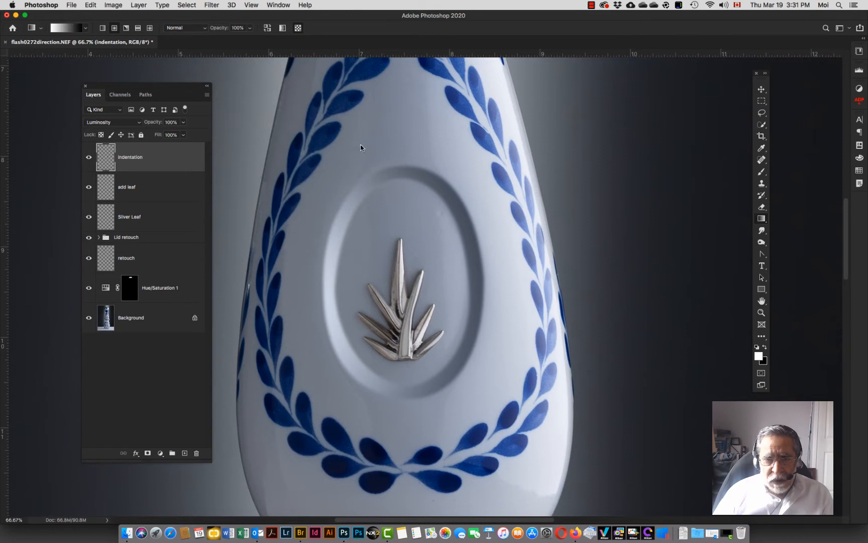
pyautogui.click(445, 201)
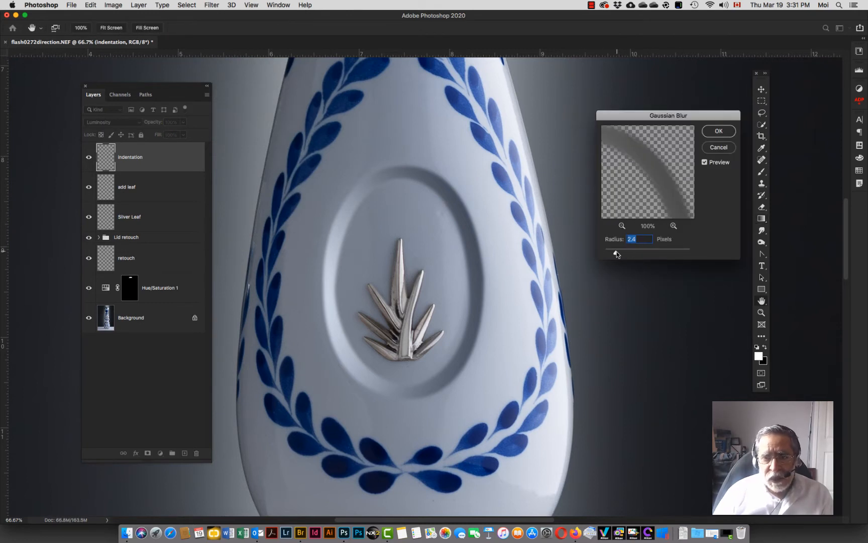
pyautogui.moveTo(616, 252); pyautogui.dragTo(631, 255)
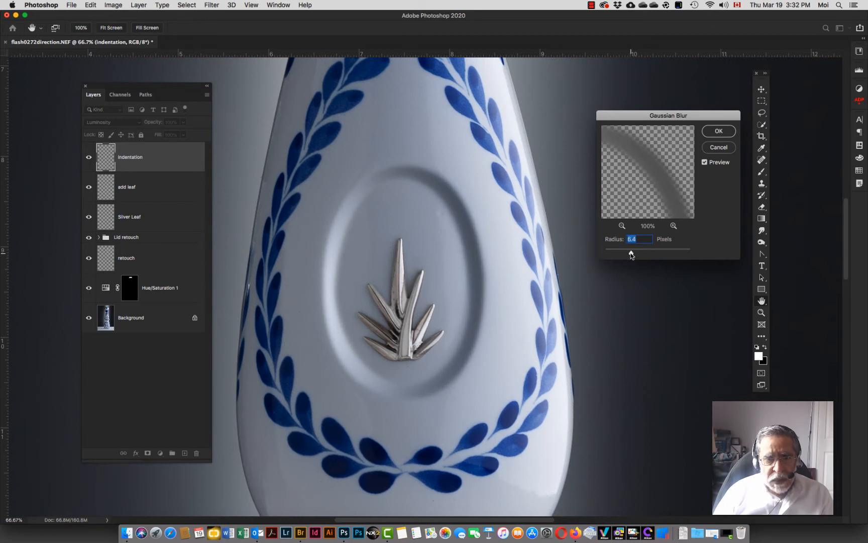
pyautogui.click(718, 131)
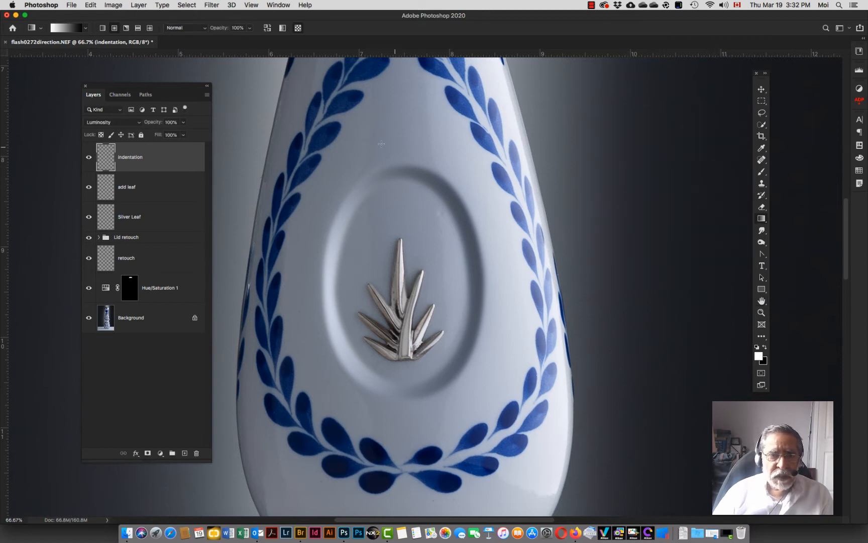
# Step: Lower the indentation layer's opacity to 47%, toggling its visibility to compare at full-bottle view
pyautogui.moveTo(156, 125)
pyautogui.mouseDown()
pyautogui.moveTo(142, 124)
pyautogui.moveTo(149, 124)
pyautogui.mouseUp()
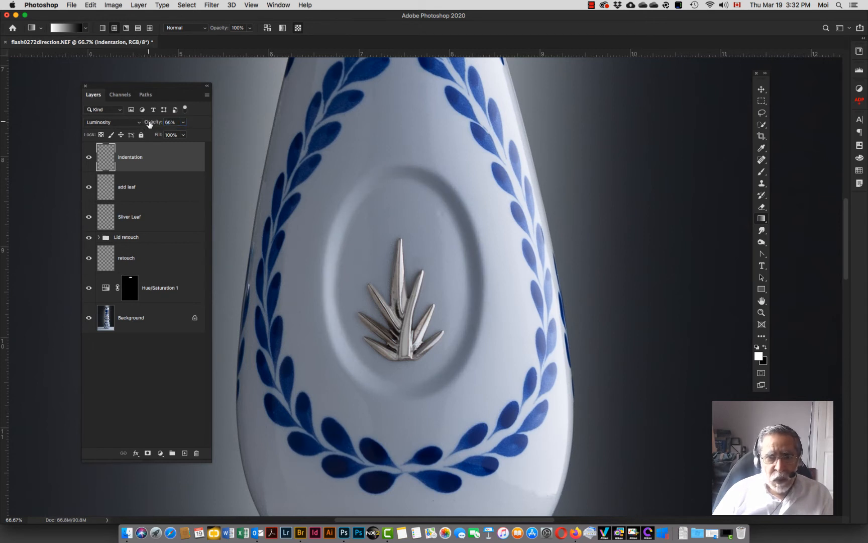
pyautogui.click(86, 159)
pyautogui.click(86, 158)
pyautogui.click(86, 159)
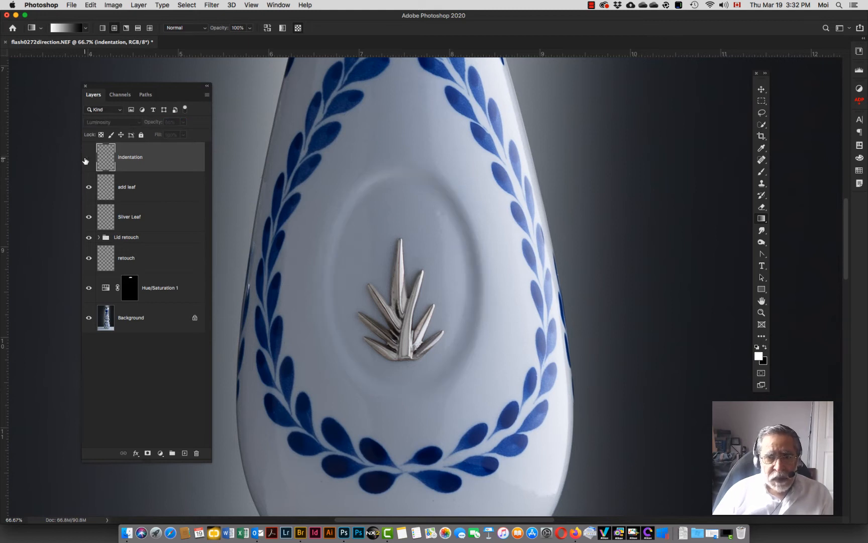
pyautogui.click(86, 159)
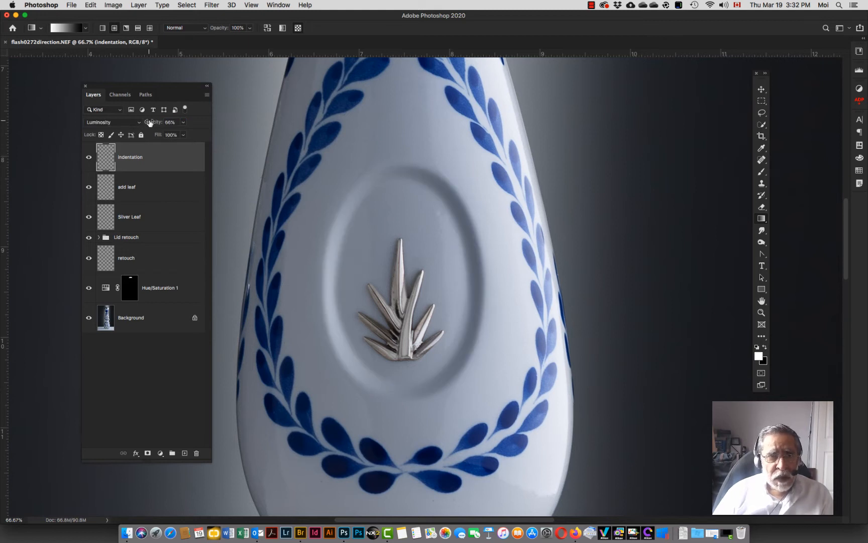
pyautogui.moveTo(150, 123); pyautogui.dragTo(149, 123)
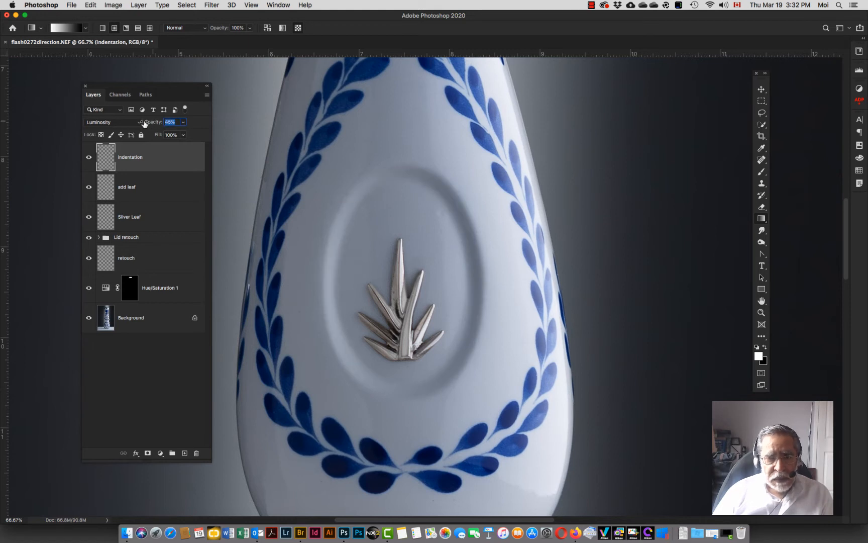
pyautogui.click(88, 158)
pyautogui.click(88, 157)
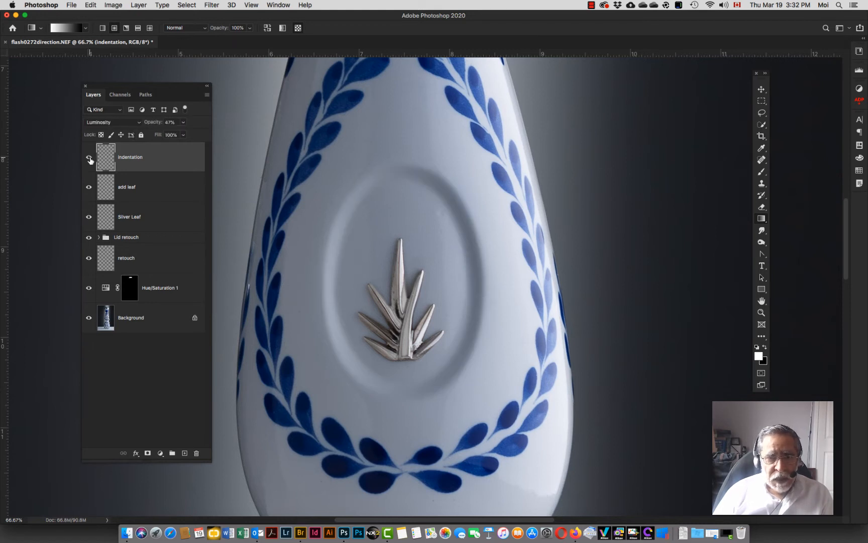
pyautogui.press('super+0')
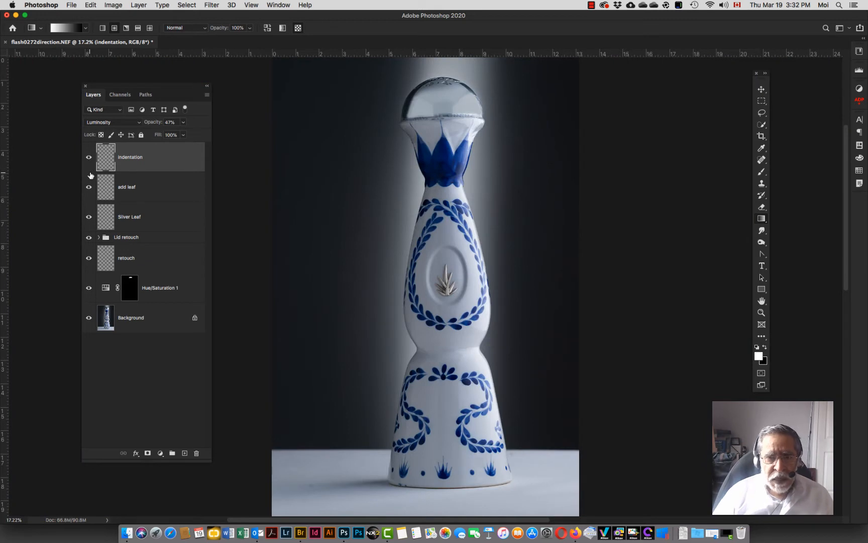
pyautogui.click(89, 159)
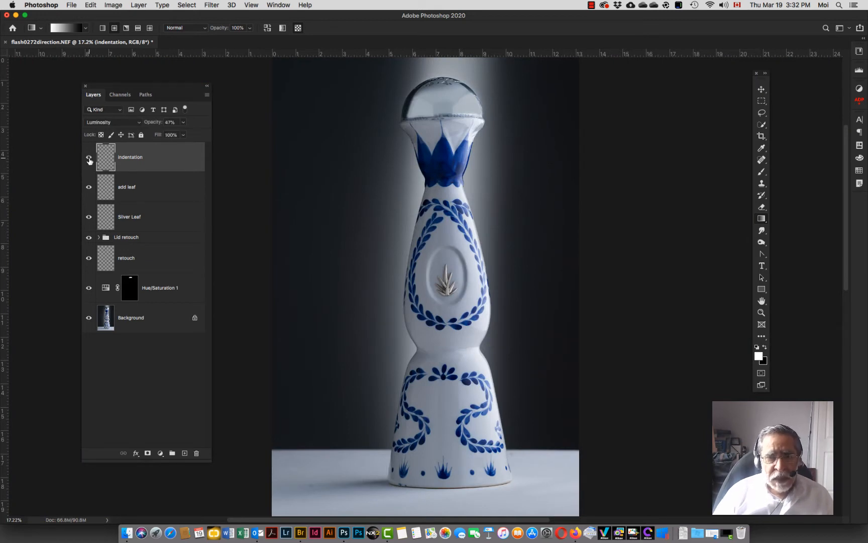
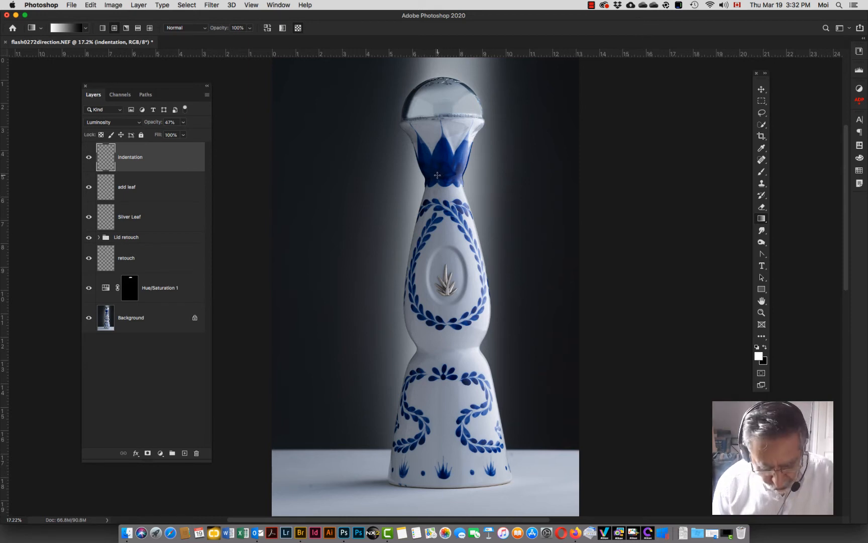
# Step: Make the Background layer active and open Color Range with Sampled Colors to select the bottle's decorations
pyautogui.click(762, 89)
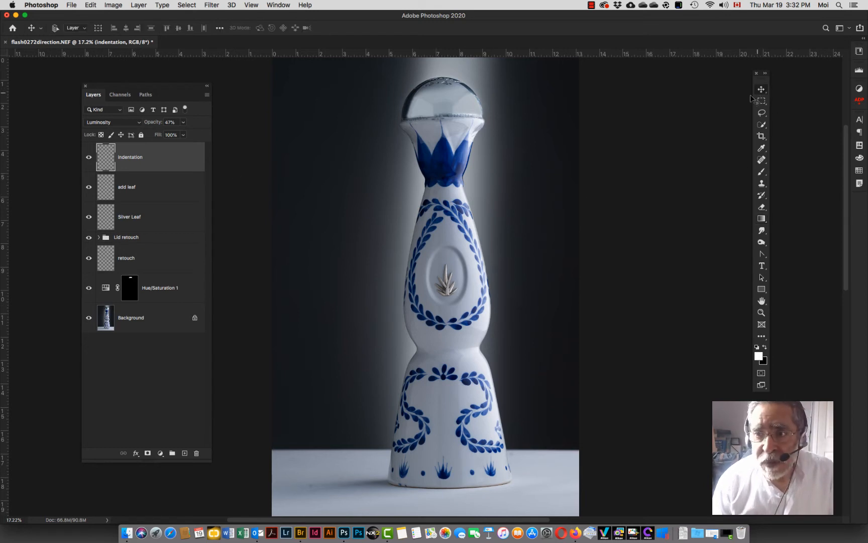
pyautogui.click(115, 319)
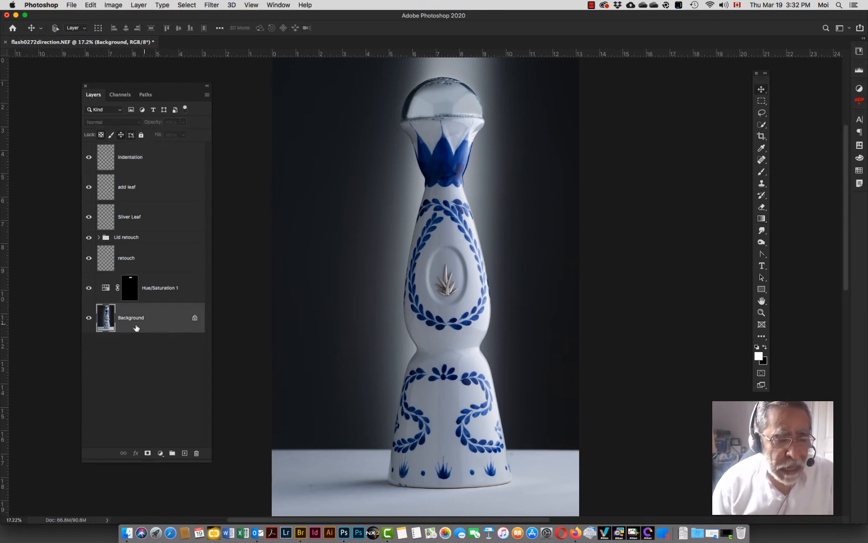
pyautogui.click(186, 5)
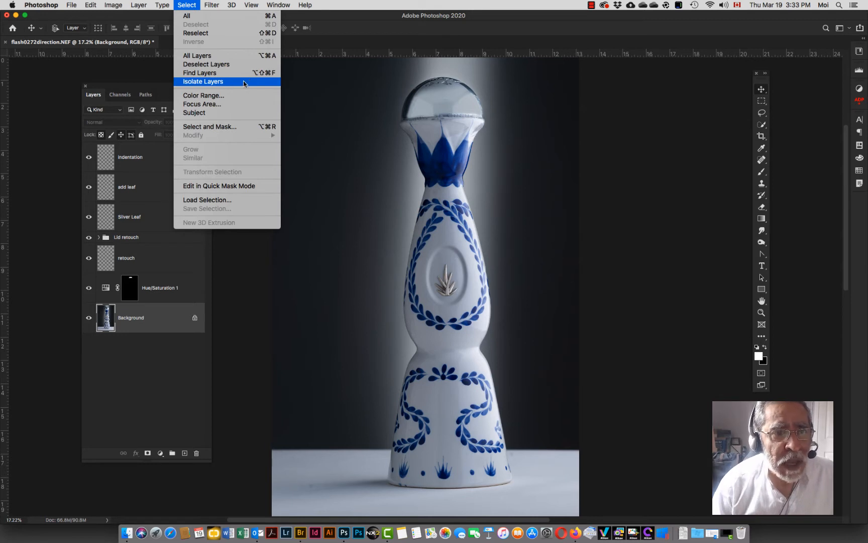
pyautogui.click(206, 100)
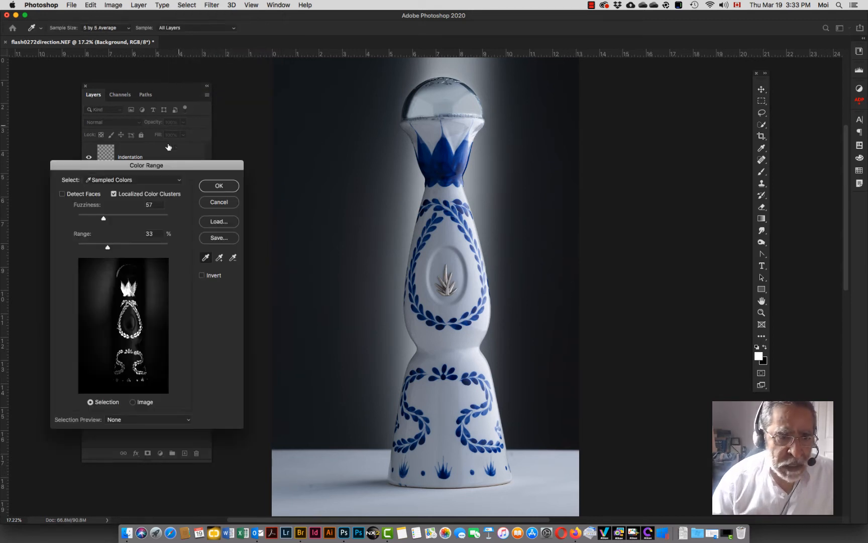
pyautogui.moveTo(158, 167); pyautogui.dragTo(283, 89)
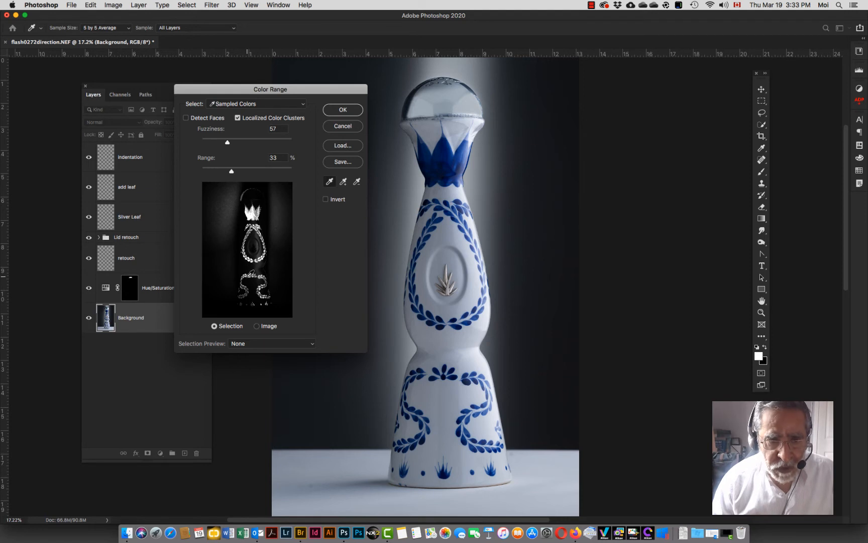
# Step: Set the Color Range selection preview to Grayscale after comparing Black Matte and White Matte
pyautogui.click(284, 344)
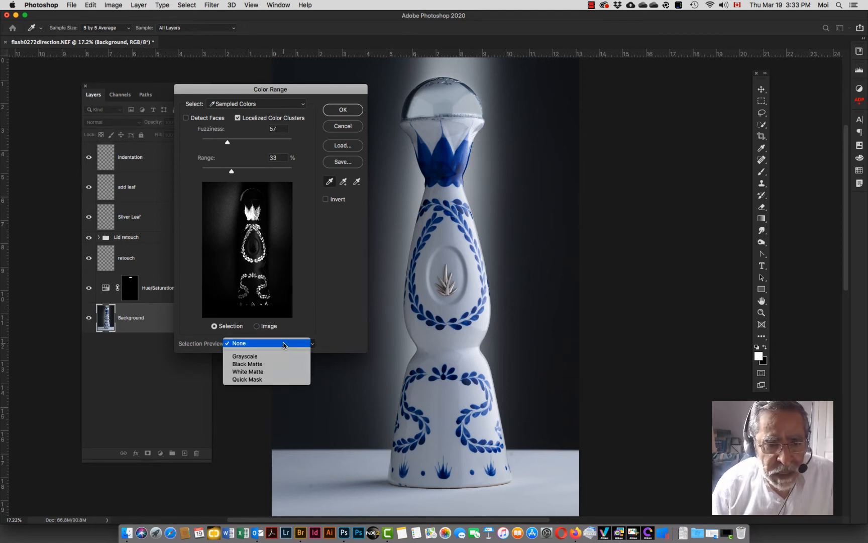
pyautogui.click(262, 366)
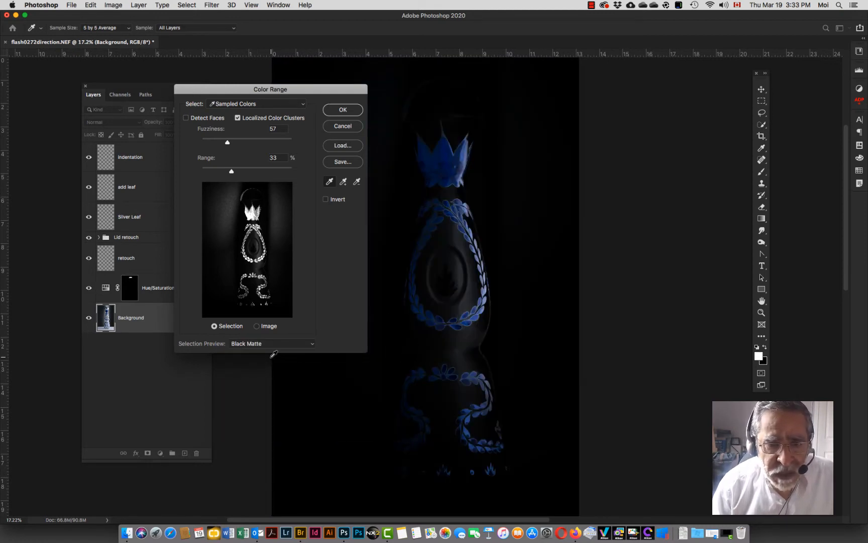
pyautogui.click(281, 343)
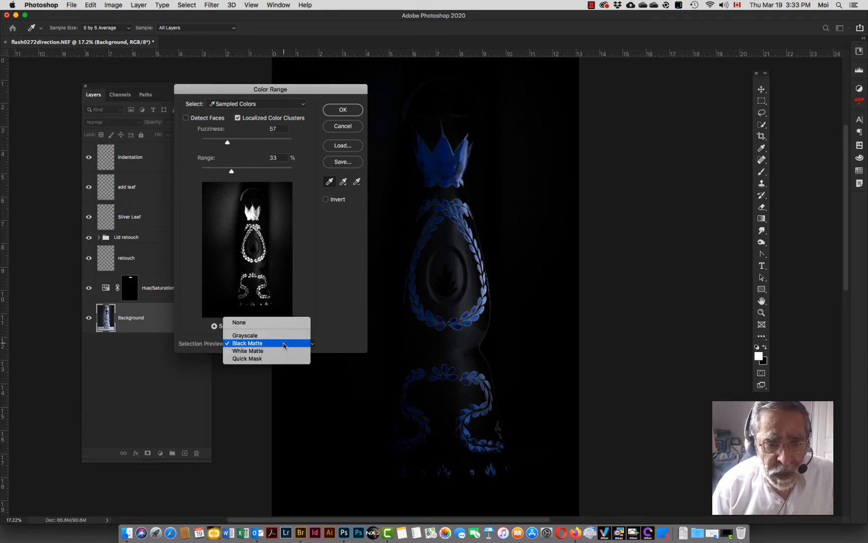
pyautogui.click(277, 349)
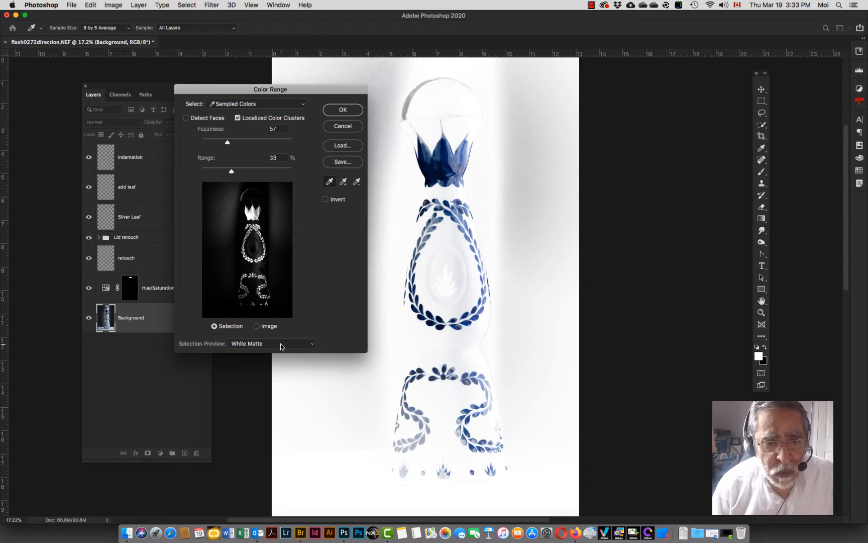
pyautogui.click(280, 343)
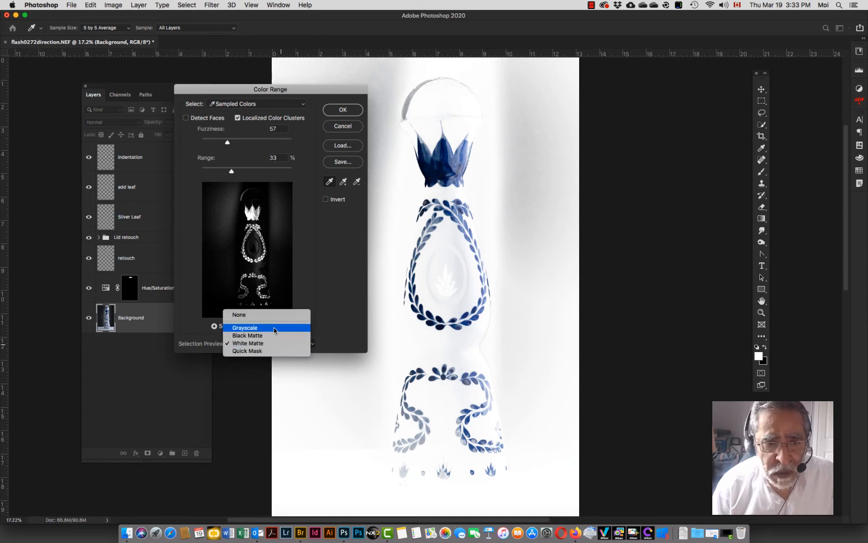
pyautogui.click(274, 329)
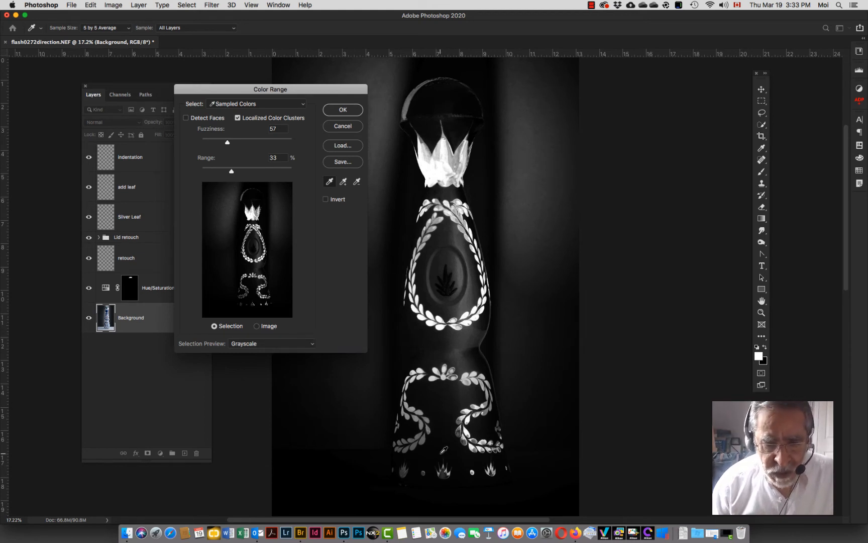
# Step: Add samples of the blue leaves on the upper wreath and the lid's leaf crown to the color range
pyautogui.press('super+equal')
pyautogui.press('super+equal')
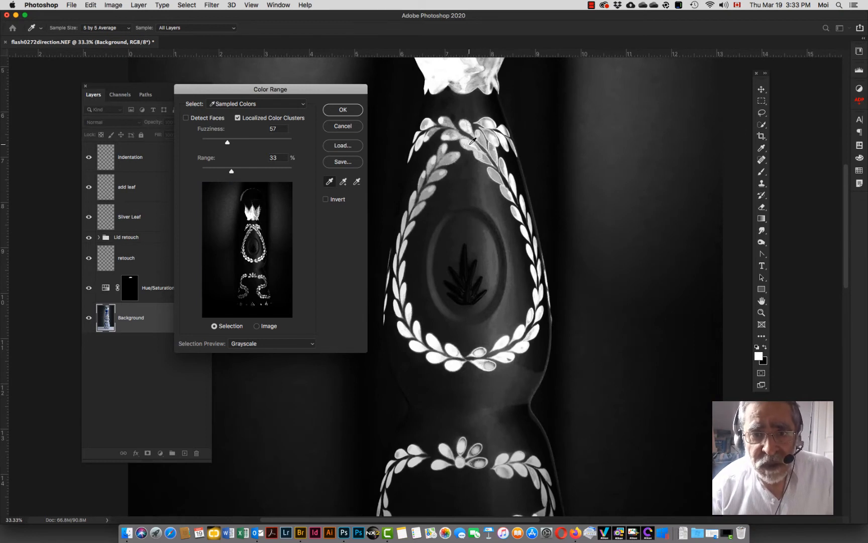
pyautogui.click(343, 181)
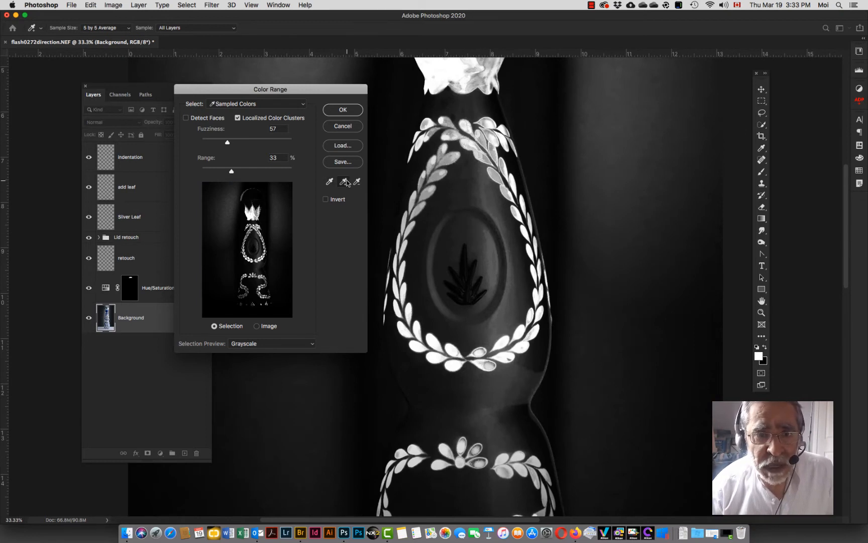
pyautogui.click(485, 162)
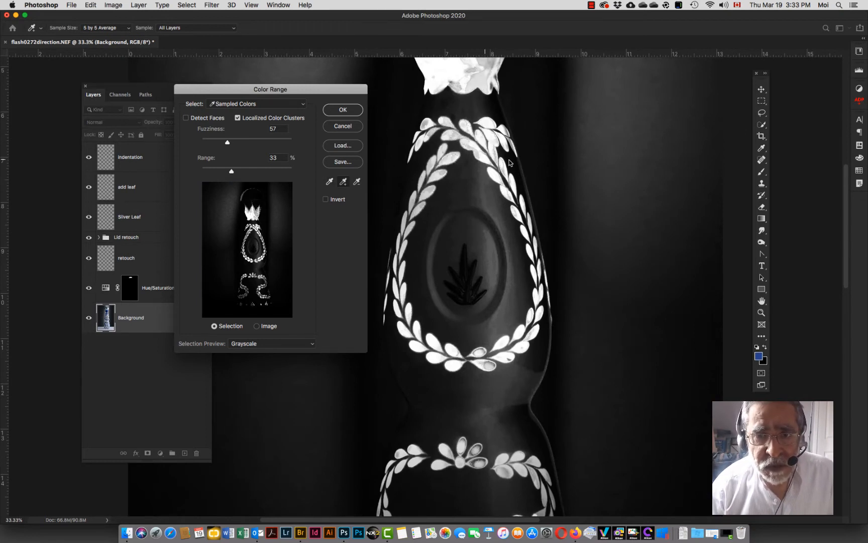
pyautogui.click(471, 143)
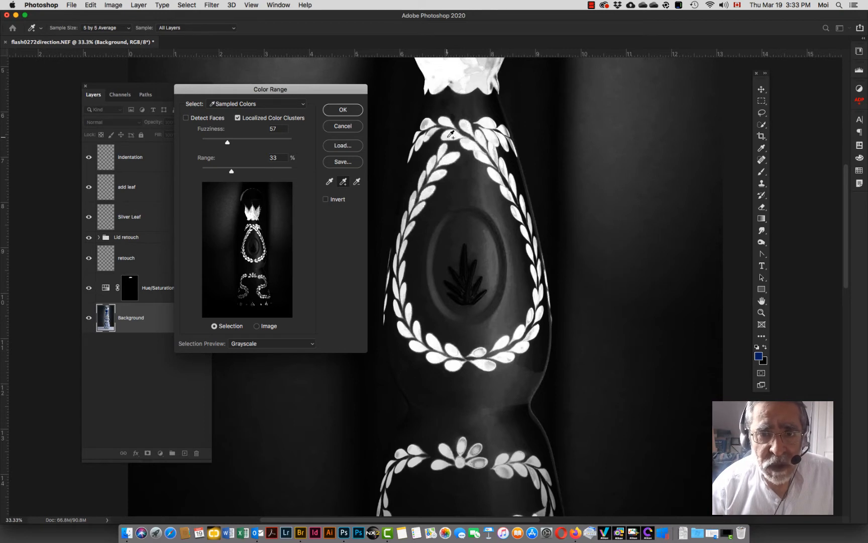
pyautogui.click(424, 125)
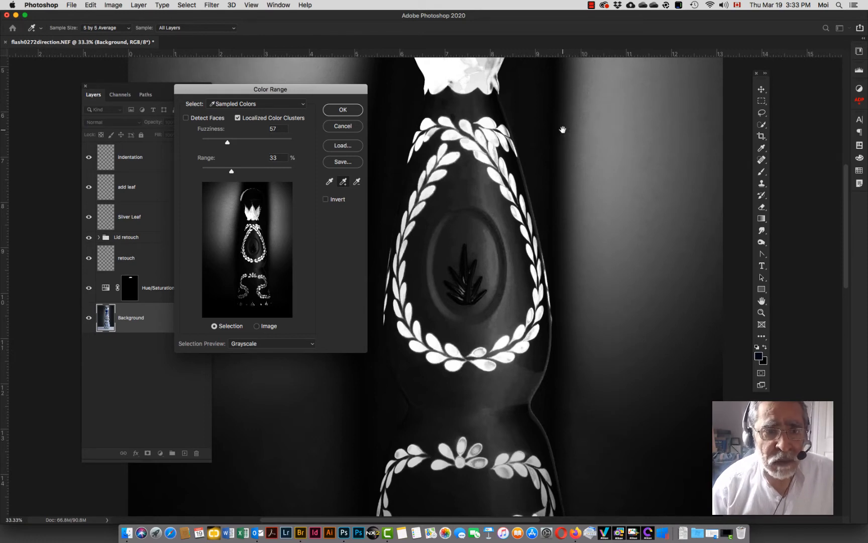
pyautogui.scroll(5, 562, 130)
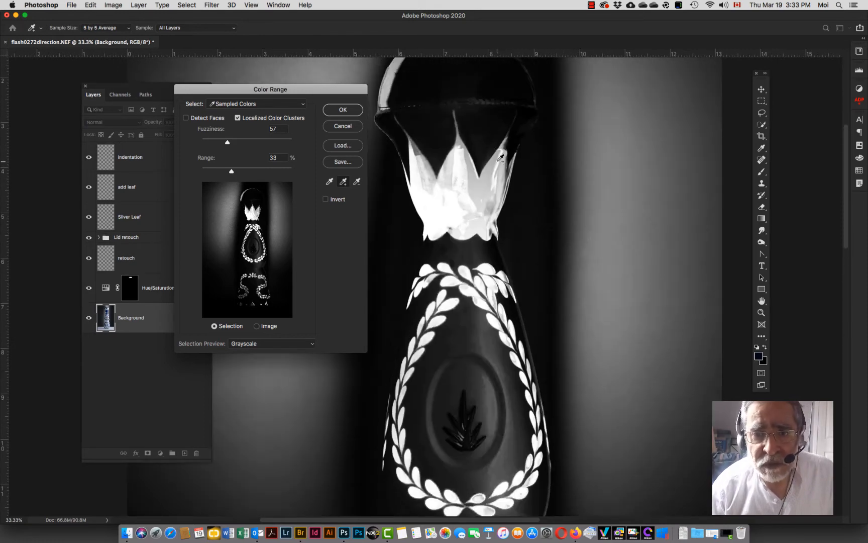
pyautogui.click(493, 164)
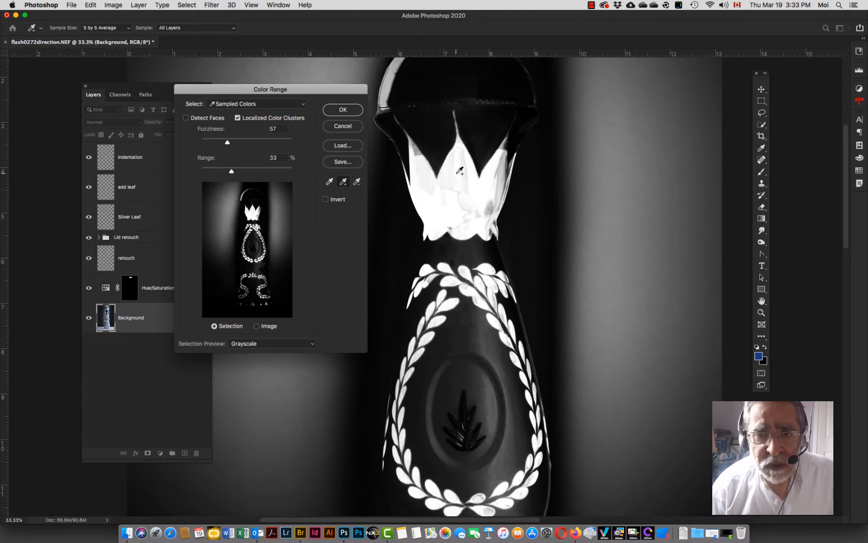
pyautogui.click(419, 148)
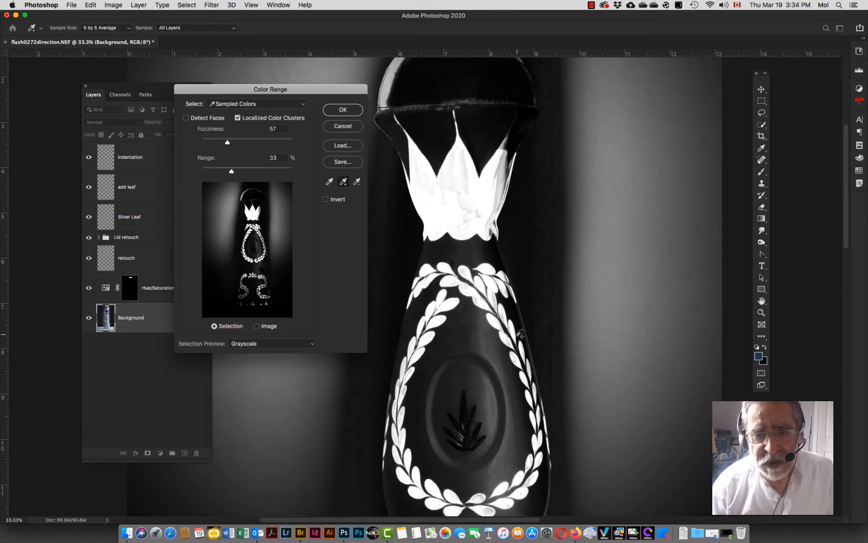
# Step: Add samples of the lower scroll leaves, the base motifs and the right-edge leaves to the color range
pyautogui.scroll(-5, 520, 339)
pyautogui.scroll(-8, 520, 339)
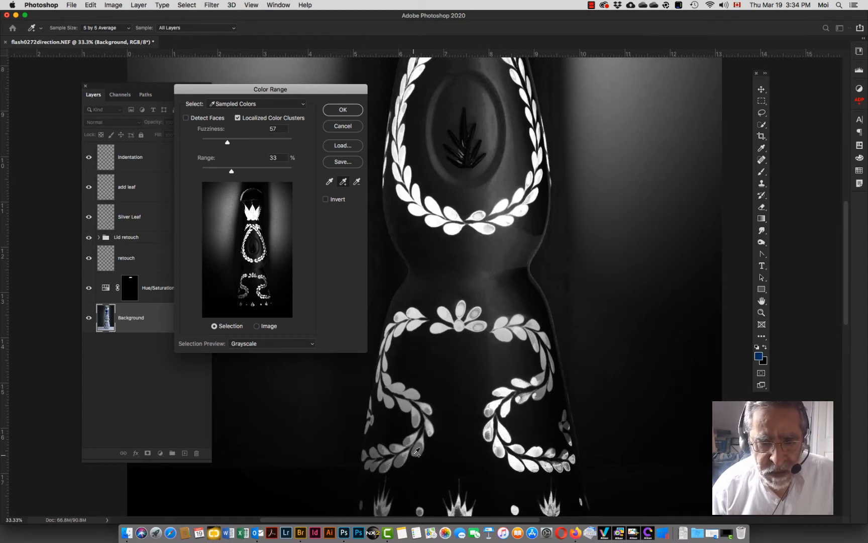
pyautogui.click(385, 463)
pyautogui.click(383, 450)
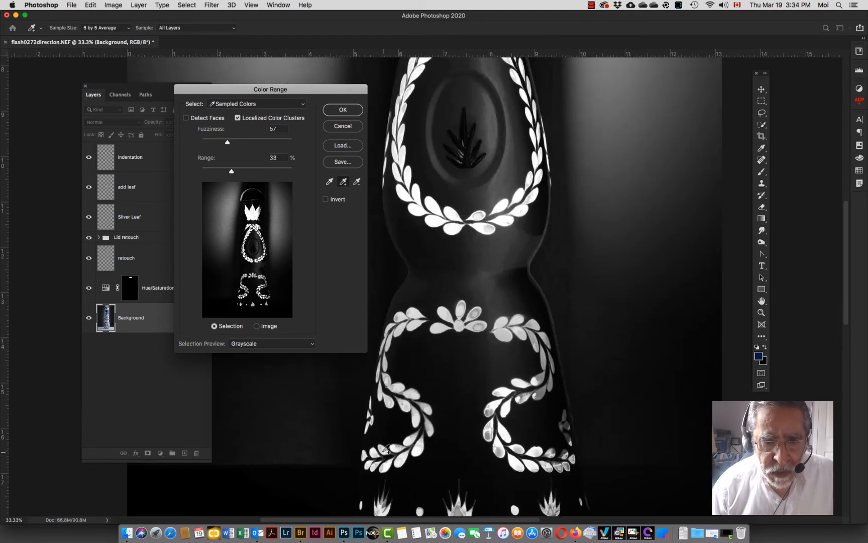
pyautogui.click(411, 440)
pyautogui.scroll(-5, 452, 446)
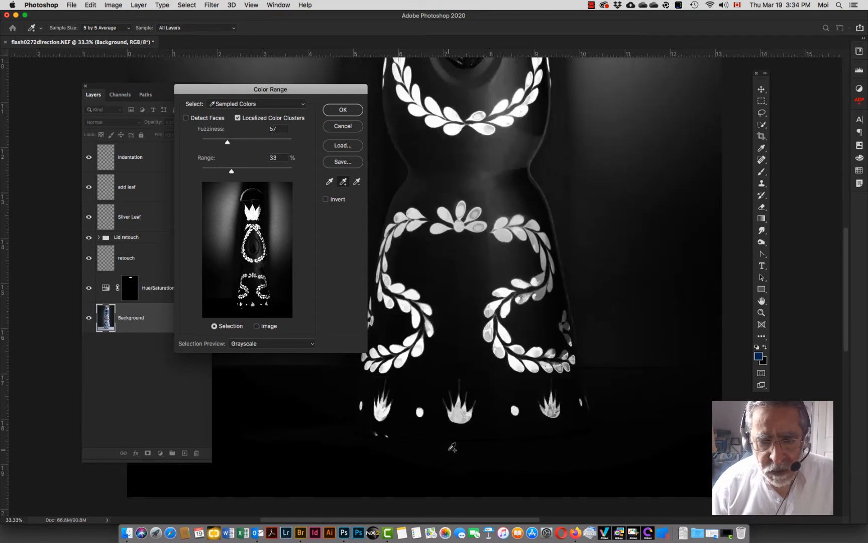
pyautogui.click(551, 412)
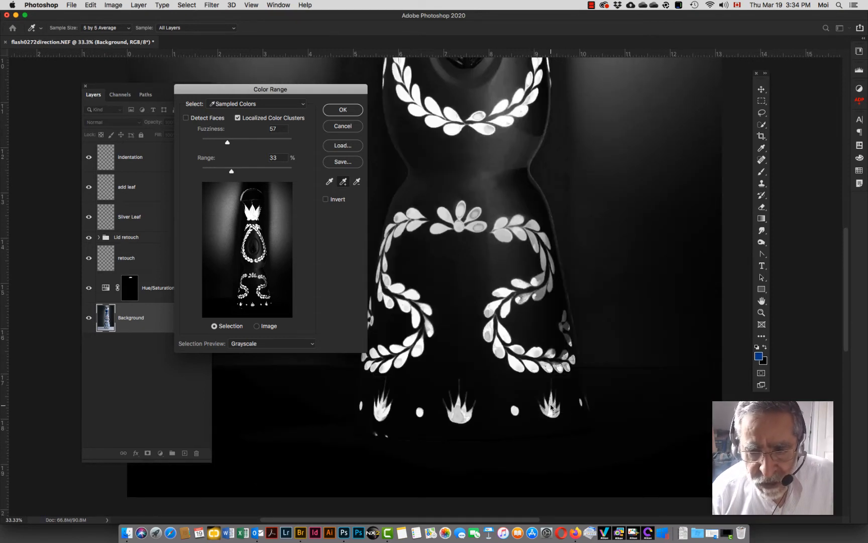
pyautogui.click(556, 407)
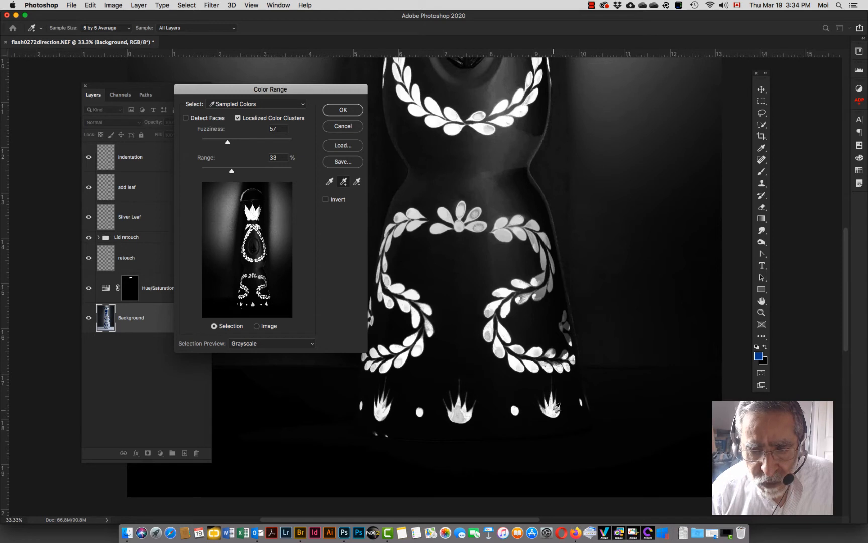
pyautogui.click(459, 410)
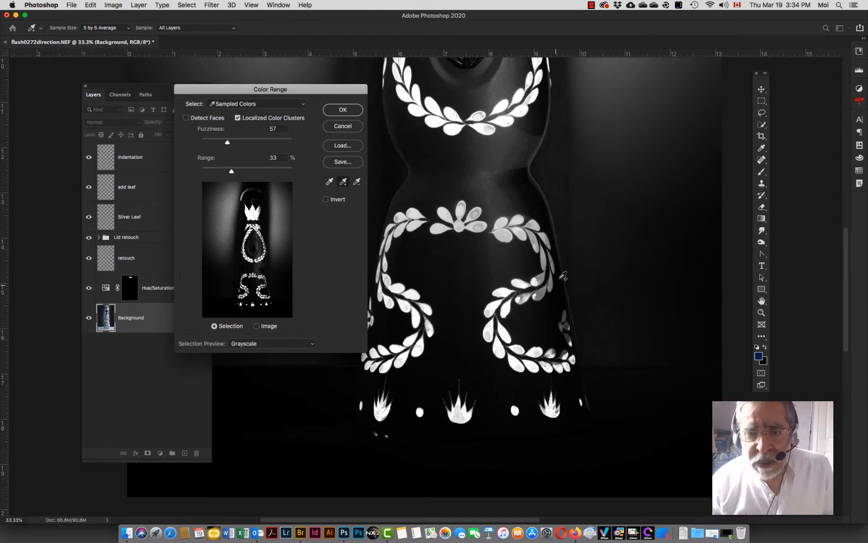
pyautogui.click(541, 293)
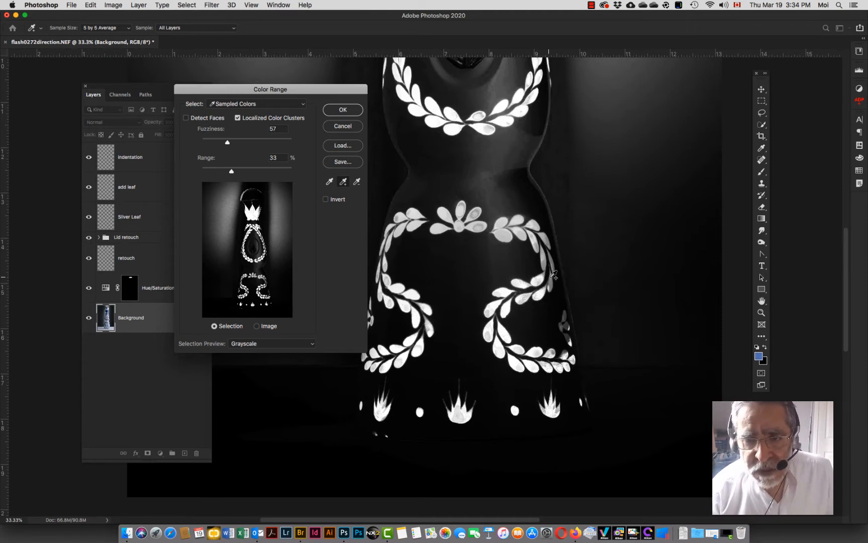
pyautogui.click(555, 276)
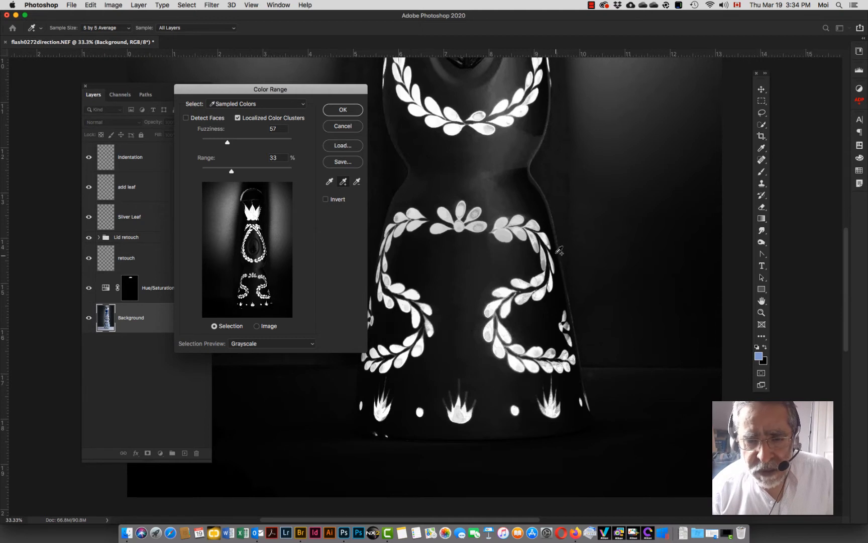
pyautogui.click(547, 261)
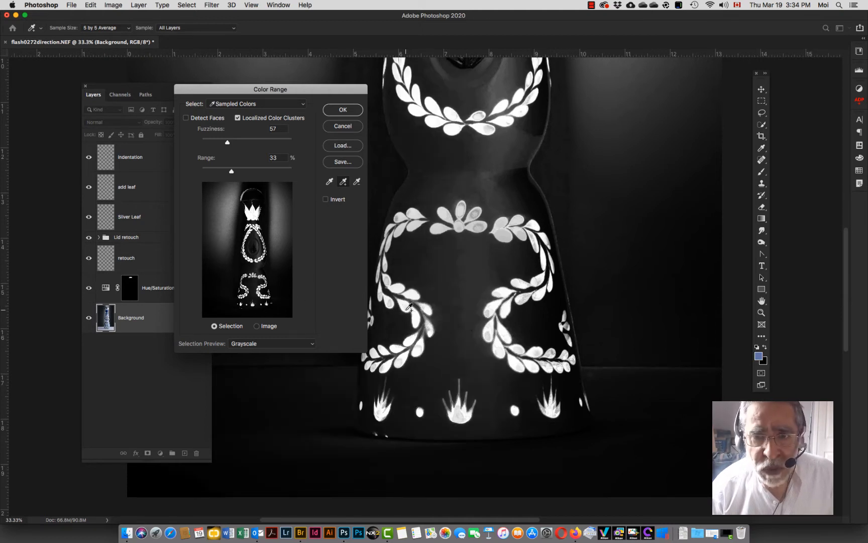
pyautogui.click(549, 245)
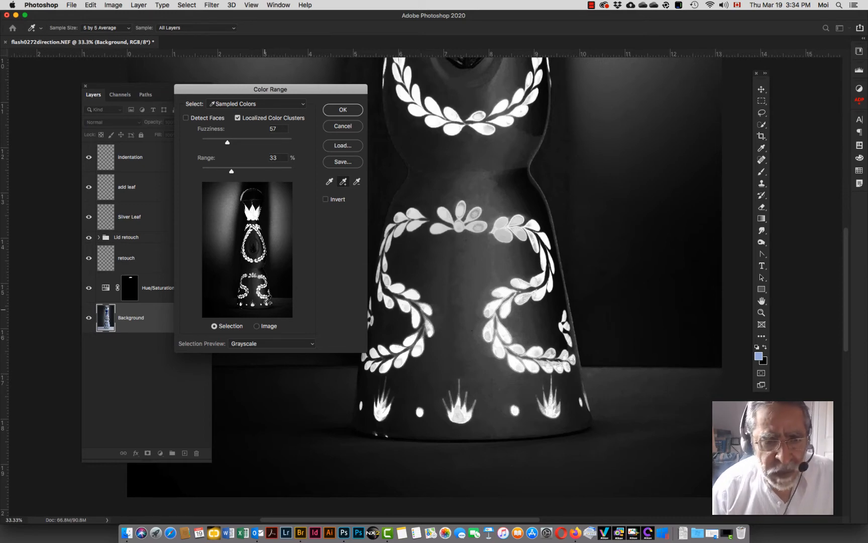
# Step: Set the Range to 21% and Fuzziness to 50, then accept the blue decoration selection
pyautogui.press('super+0')
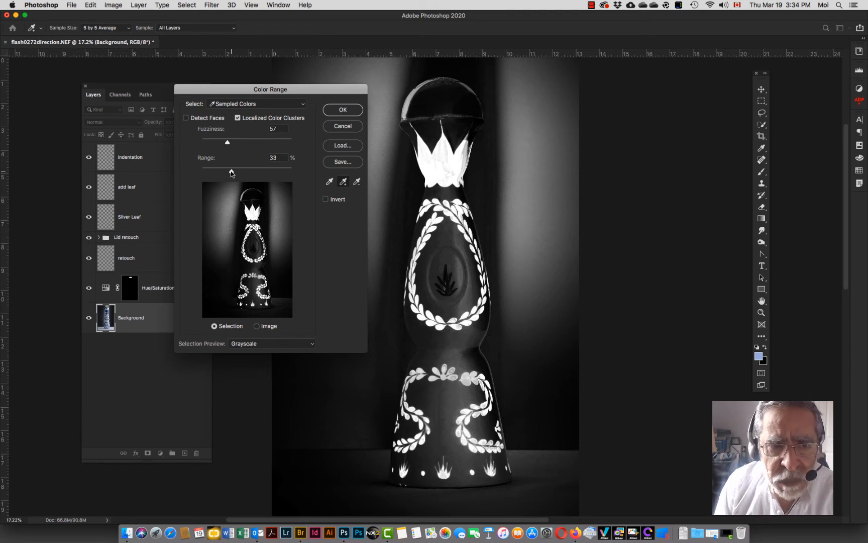
pyautogui.moveTo(227, 171); pyautogui.dragTo(221, 173)
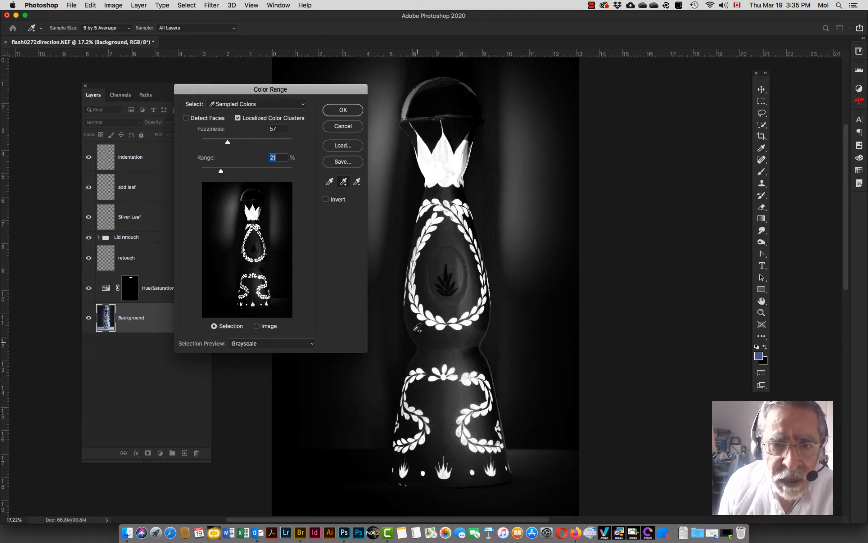
pyautogui.click(474, 151)
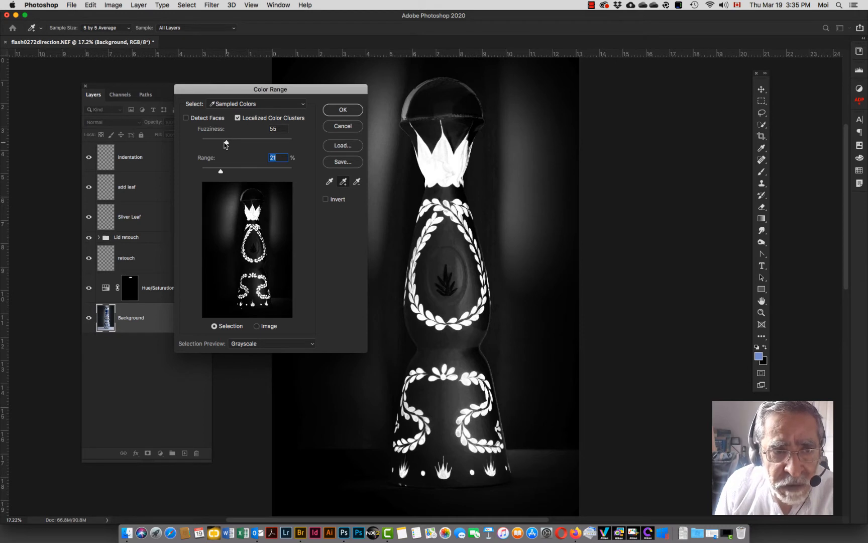
pyautogui.moveTo(226, 145); pyautogui.dragTo(224, 145)
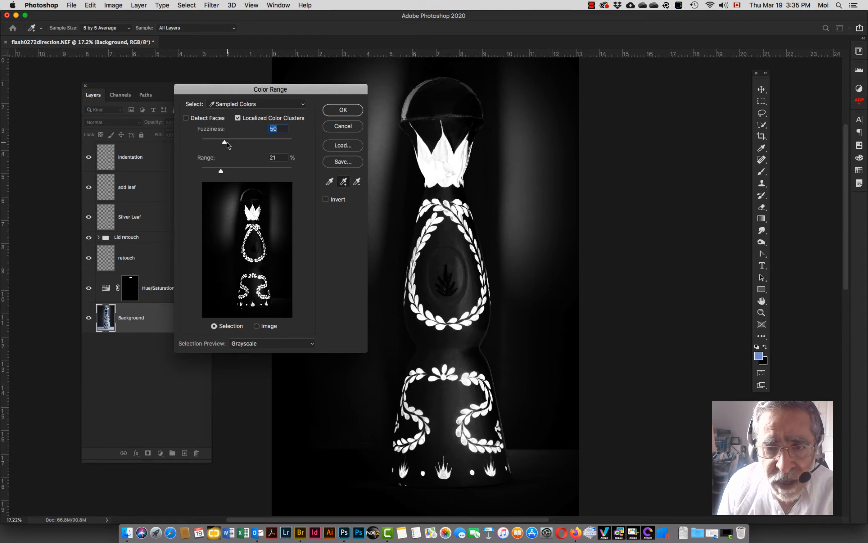
pyautogui.click(346, 112)
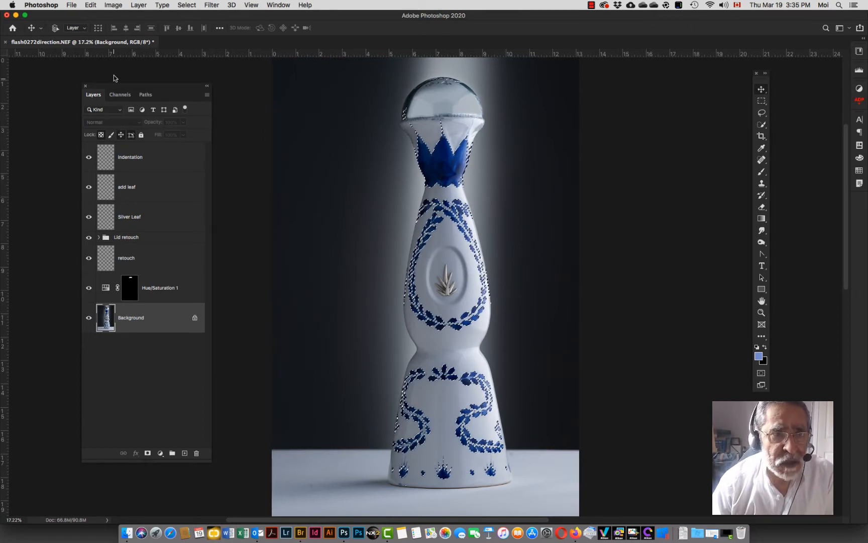
# Step: Save the current selection as a new channel named Blue pattern, then deselect
pyautogui.click(187, 5)
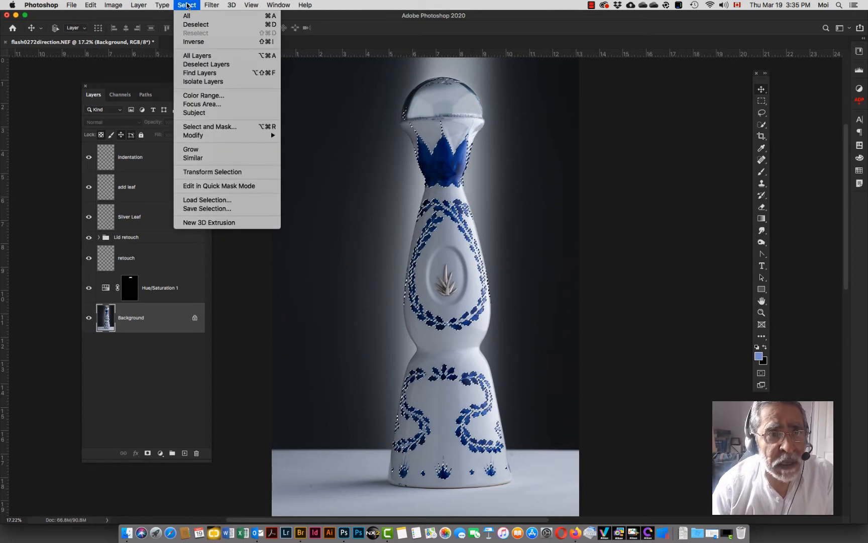
pyautogui.click(221, 208)
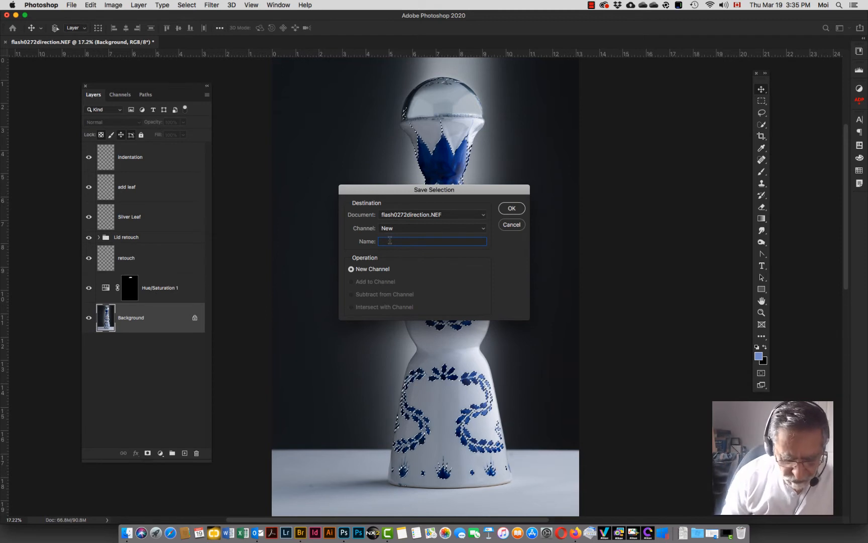
pyautogui.write('Blue pa')
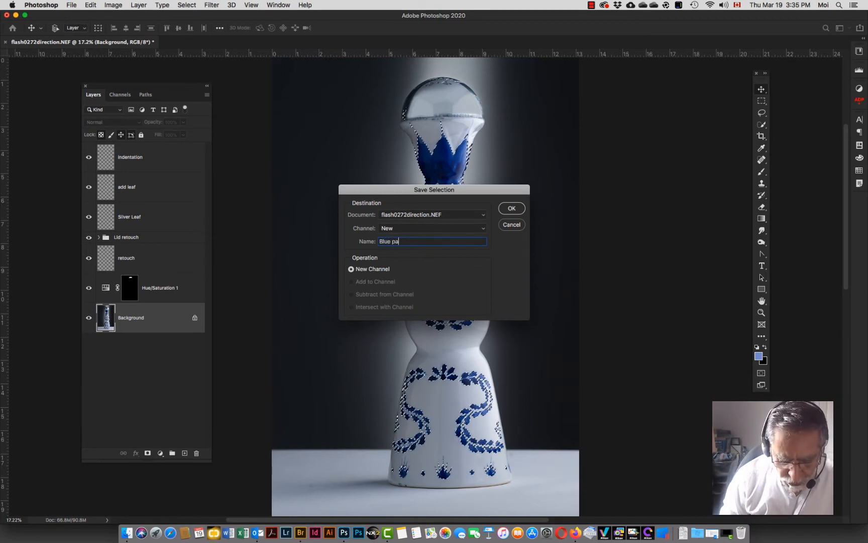
pyautogui.write('ttern')
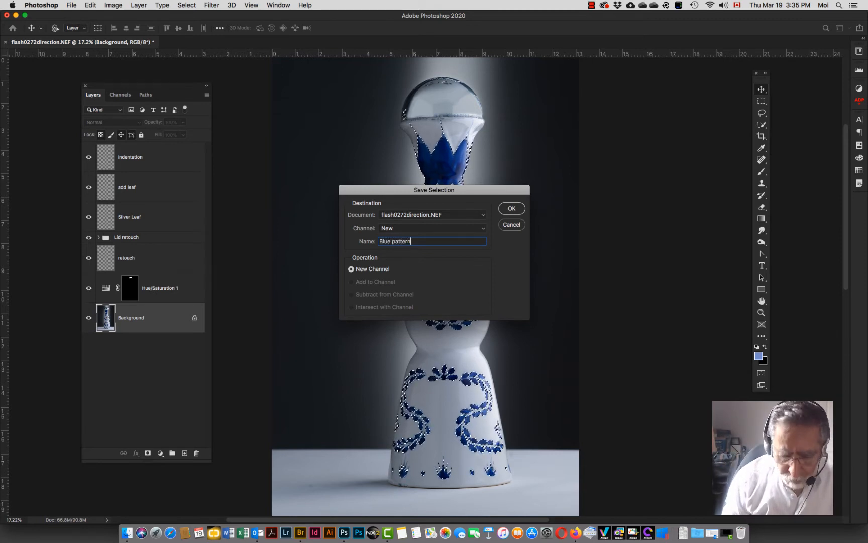
pyautogui.press('Return')
pyautogui.press('super+d')
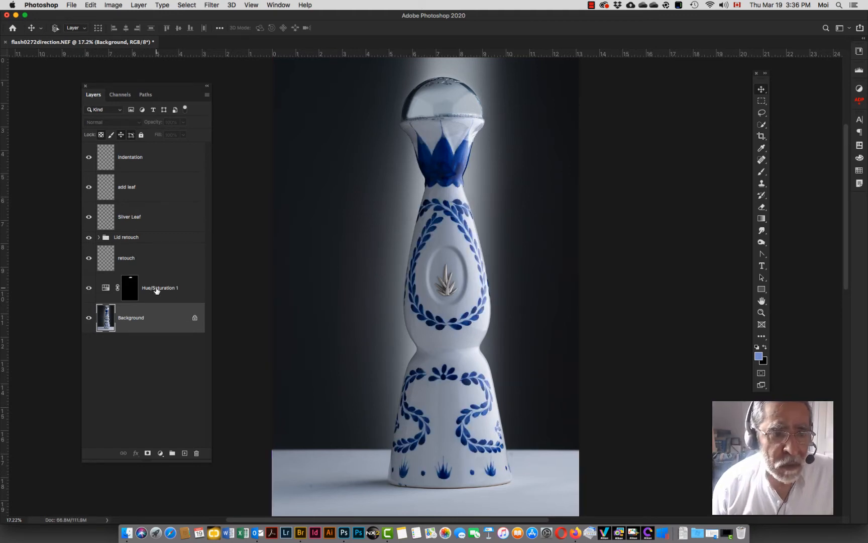
# Step: Open the Blue pattern channel and paint black over the background right of the bottle with a 1000 px brush
pyautogui.click(120, 94)
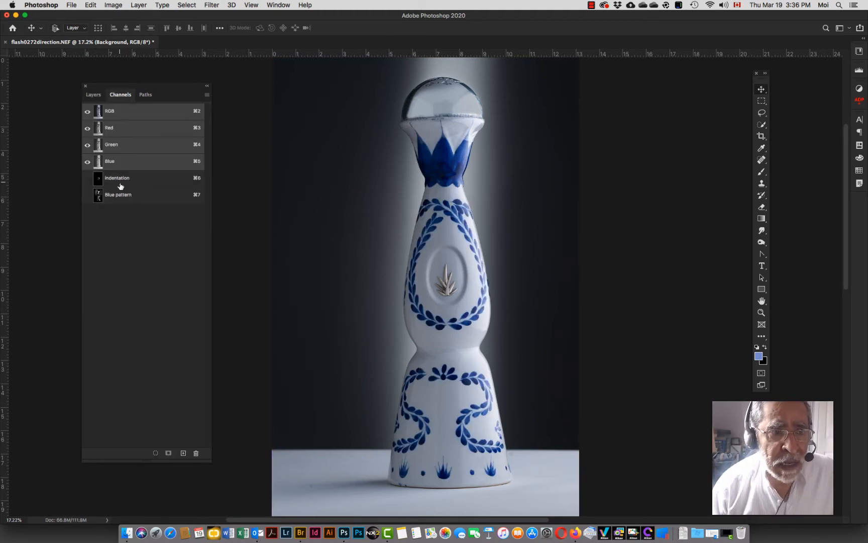
pyautogui.click(107, 195)
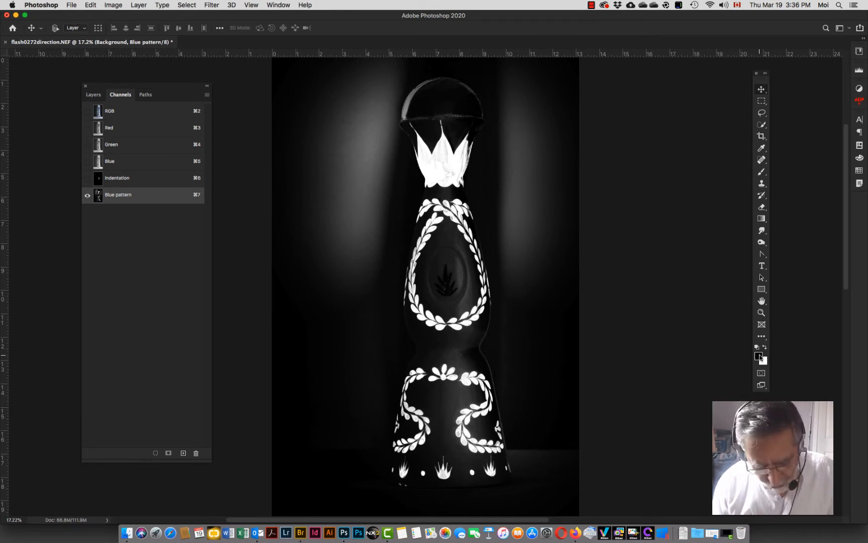
pyautogui.click(762, 171)
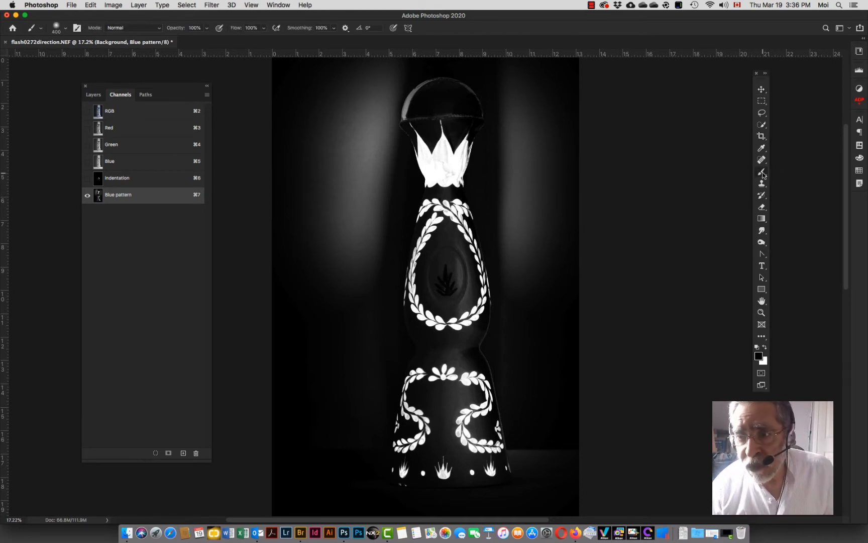
pyautogui.press(']')
pyautogui.press(']')
pyautogui.press(']')
pyautogui.press(']')
pyautogui.press(']')
pyautogui.press(']')
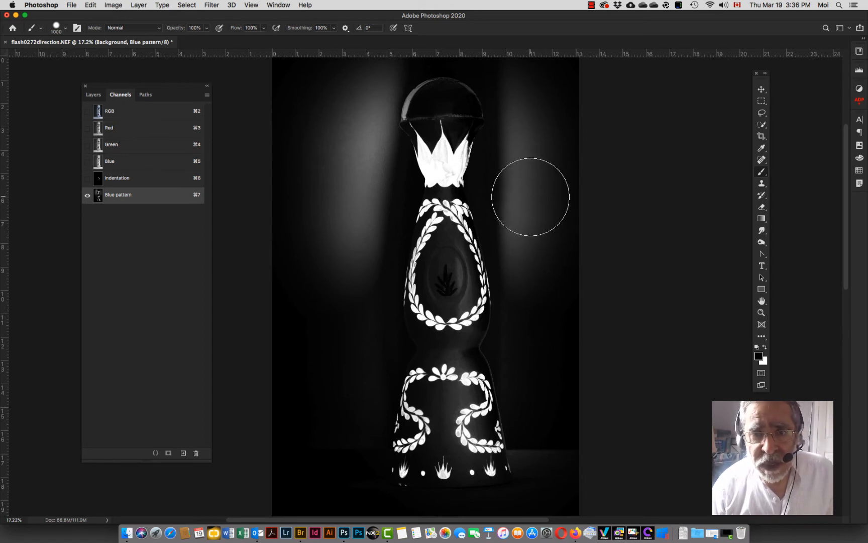
pyautogui.moveTo(530, 197)
pyautogui.mouseDown()
pyautogui.moveTo(531, 61)
pyautogui.moveTo(554, 120)
pyautogui.moveTo(559, 478)
pyautogui.moveTo(544, 438)
pyautogui.moveTo(535, 281)
pyautogui.moveTo(519, 214)
pyautogui.moveTo(555, 487)
pyautogui.moveTo(577, 362)
pyautogui.mouseUp()
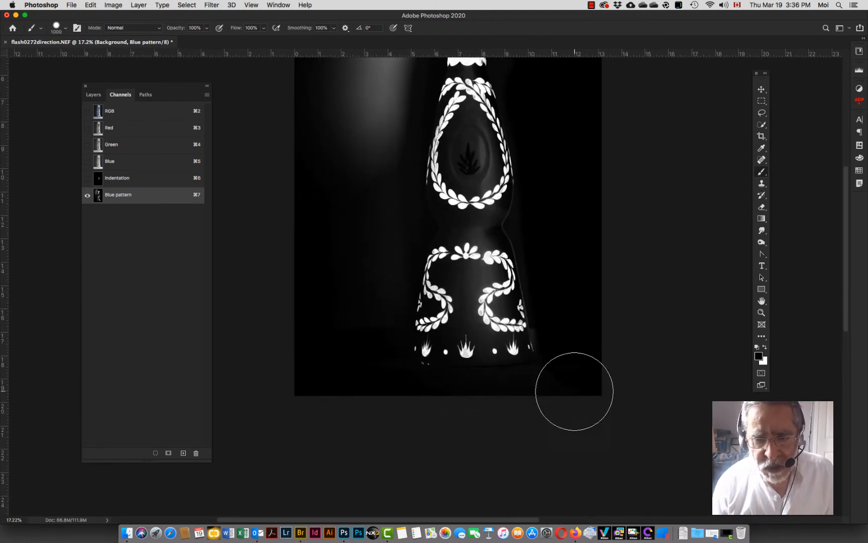
# Step: Paint black over the left background and the glass stopper with a 600 px brush
pyautogui.press('[')
pyautogui.press('[')
pyautogui.press('[')
pyautogui.press('[')
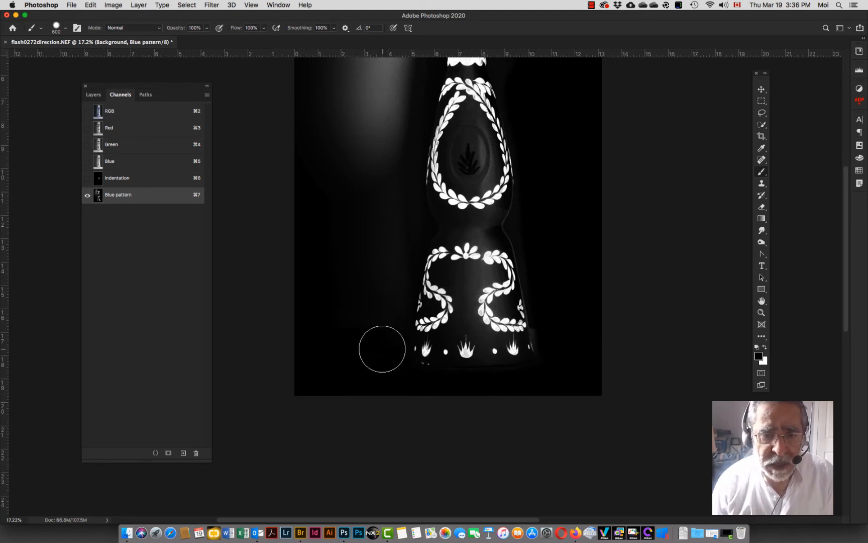
pyautogui.moveTo(380, 321)
pyautogui.mouseDown()
pyautogui.moveTo(376, 220)
pyautogui.moveTo(398, 78)
pyautogui.mouseUp()
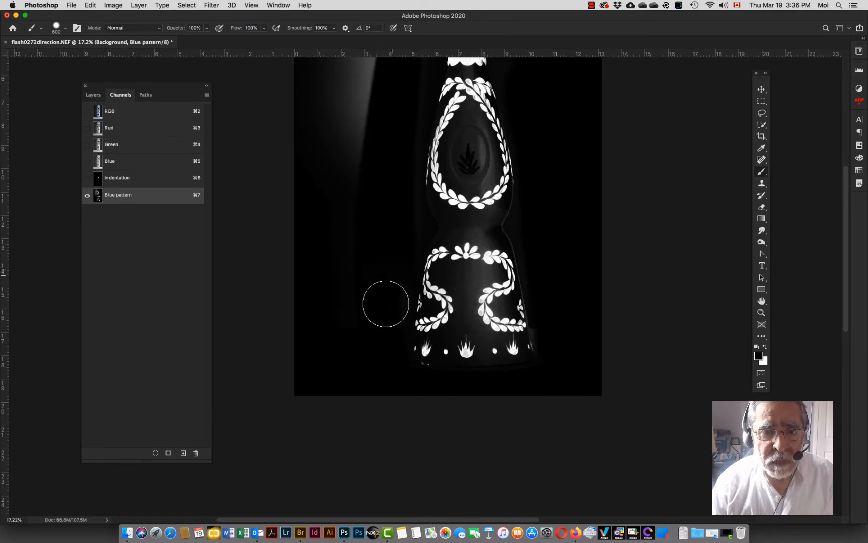
pyautogui.moveTo(374, 77)
pyautogui.mouseDown()
pyautogui.moveTo(347, 387)
pyautogui.moveTo(339, 48)
pyautogui.mouseUp()
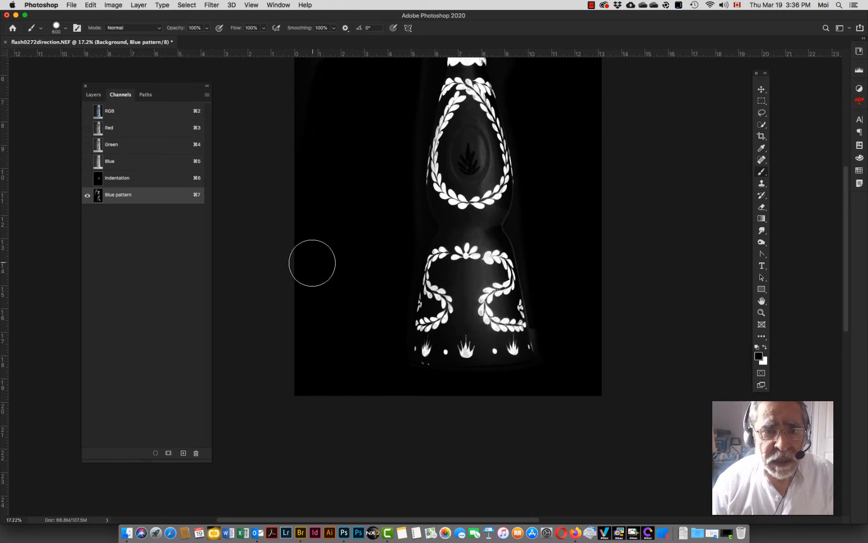
pyautogui.scroll(5, 332, 233)
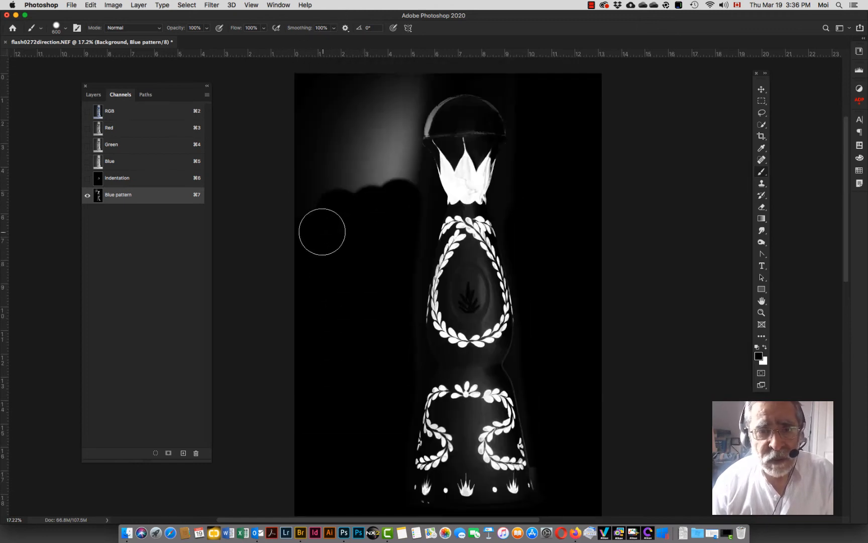
pyautogui.moveTo(315, 244)
pyautogui.mouseDown()
pyautogui.moveTo(306, 85)
pyautogui.moveTo(342, 216)
pyautogui.moveTo(360, 95)
pyautogui.moveTo(375, 224)
pyautogui.moveTo(377, 85)
pyautogui.moveTo(379, 79)
pyautogui.moveTo(406, 205)
pyautogui.moveTo(398, 116)
pyautogui.moveTo(425, 72)
pyautogui.mouseUp()
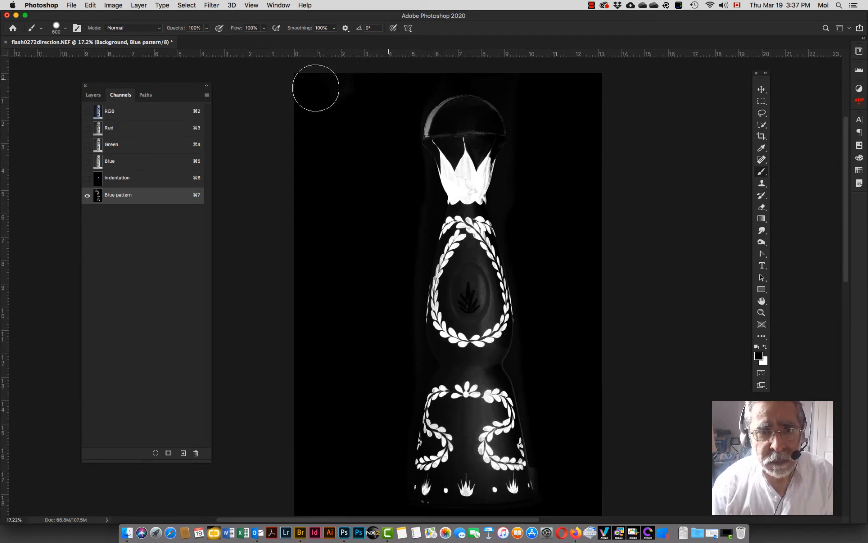
pyautogui.moveTo(364, 116)
pyautogui.mouseDown()
pyautogui.moveTo(420, 111)
pyautogui.moveTo(377, 108)
pyautogui.moveTo(378, 86)
pyautogui.moveTo(365, 139)
pyautogui.mouseUp()
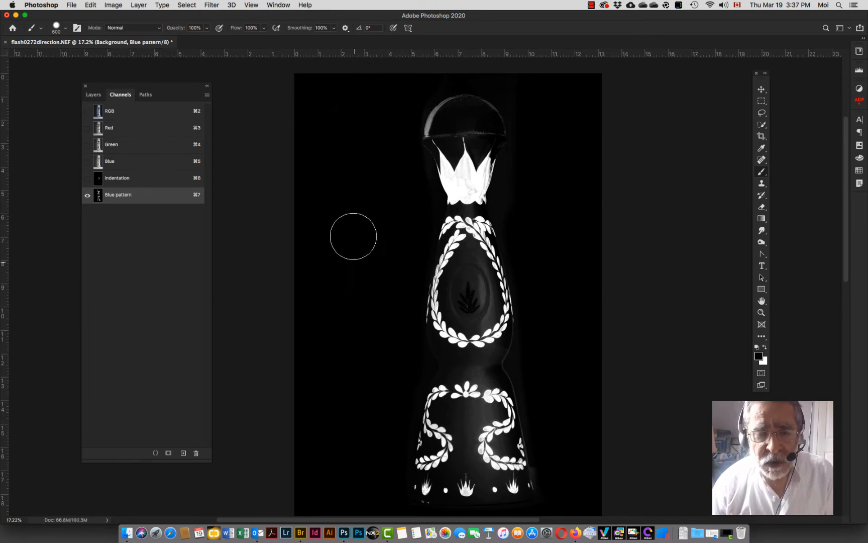
pyautogui.moveTo(416, 116)
pyautogui.mouseDown()
pyautogui.moveTo(471, 106)
pyautogui.moveTo(519, 116)
pyautogui.moveTo(484, 119)
pyautogui.mouseUp()
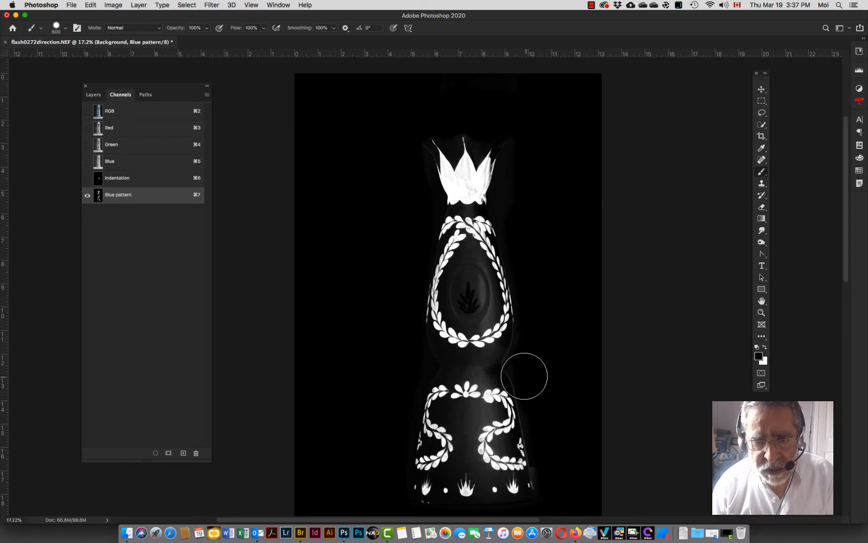
# Step: Reduce the brush to 250 px and paint black over the neck gap and the center of the lower scroll pattern
pyautogui.press('[')
pyautogui.press('[')
pyautogui.press('[')
pyautogui.press('[')
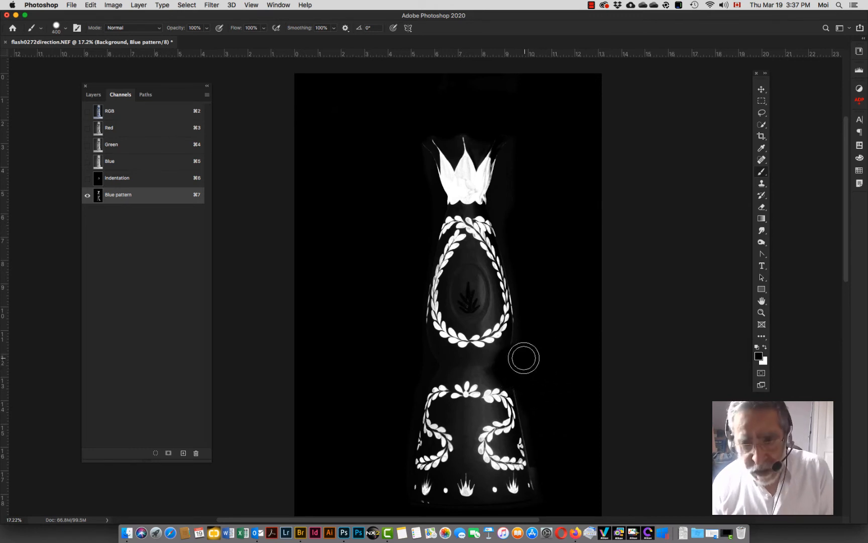
pyautogui.moveTo(505, 362); pyautogui.dragTo(424, 368)
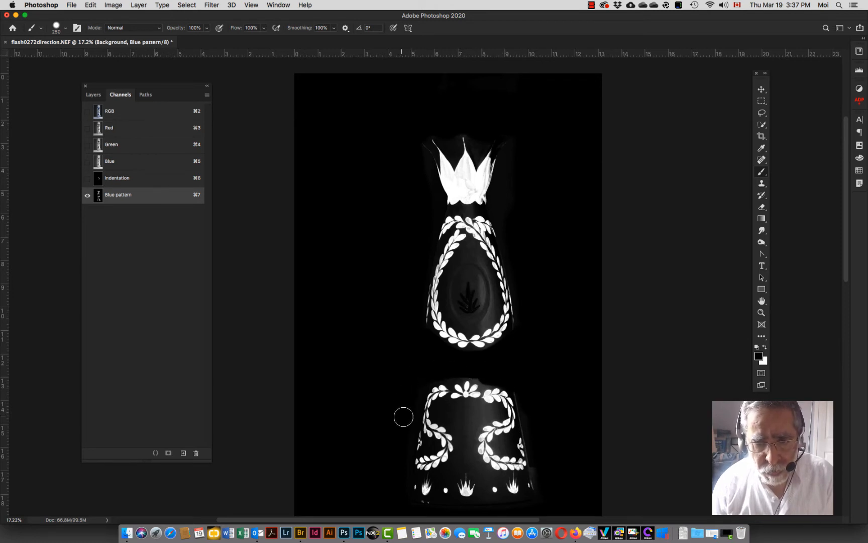
pyautogui.moveTo(444, 409)
pyautogui.mouseDown()
pyautogui.moveTo(486, 413)
pyautogui.moveTo(465, 441)
pyautogui.moveTo(444, 414)
pyautogui.moveTo(460, 463)
pyautogui.mouseUp()
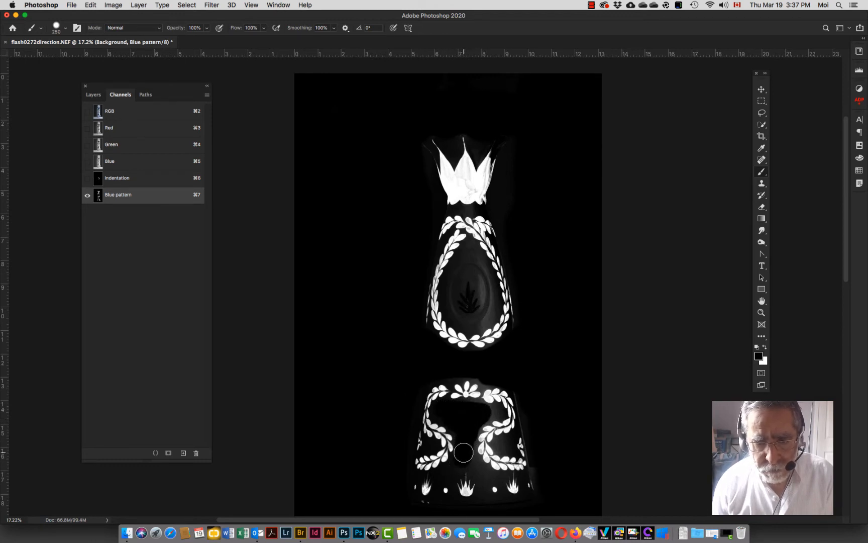
# Step: Paint black over the agave emblem inside the oval wreath with a 175 px brush
pyautogui.press('[')
pyautogui.press('[')
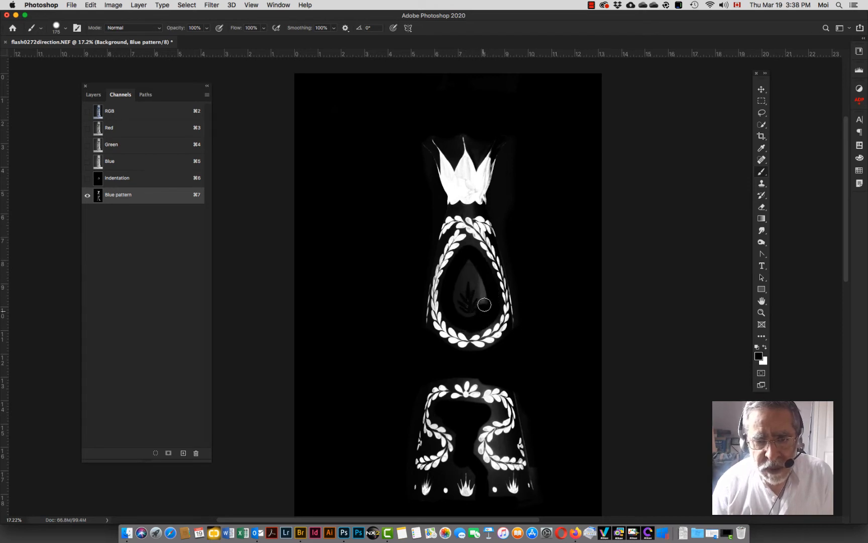
pyautogui.moveTo(484, 305); pyautogui.dragTo(469, 260)
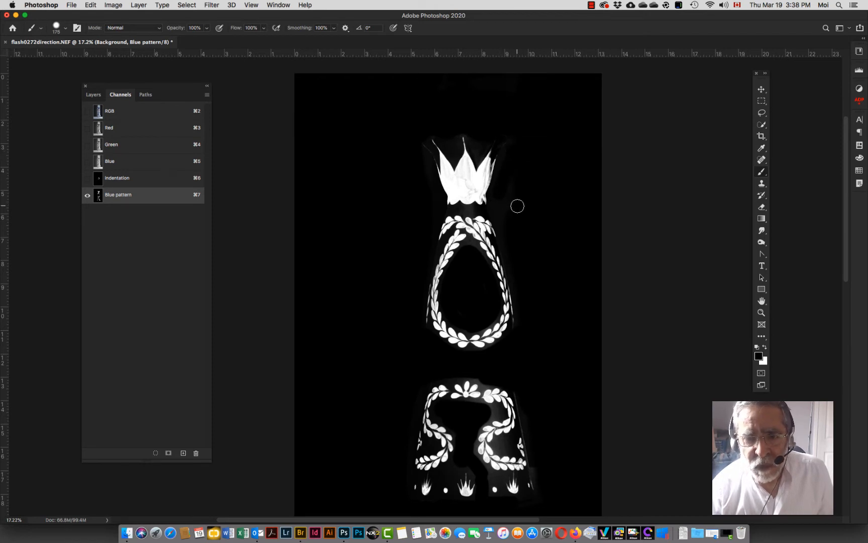
# Step: Paint out the gray streak along the right edge of the lower bottle section
pyautogui.moveTo(551, 393); pyautogui.dragTo(496, 309)
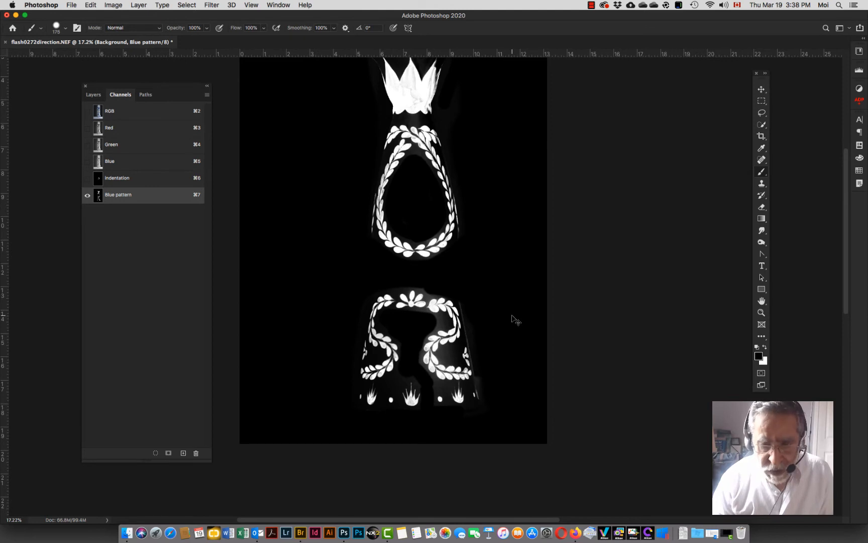
pyautogui.press('super+equal')
pyautogui.press('super+equal')
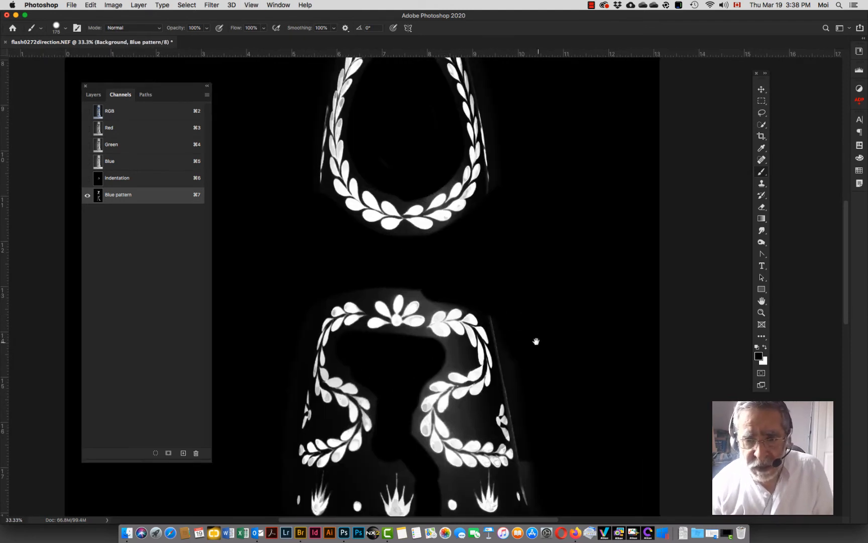
pyautogui.moveTo(535, 343); pyautogui.dragTo(486, 248)
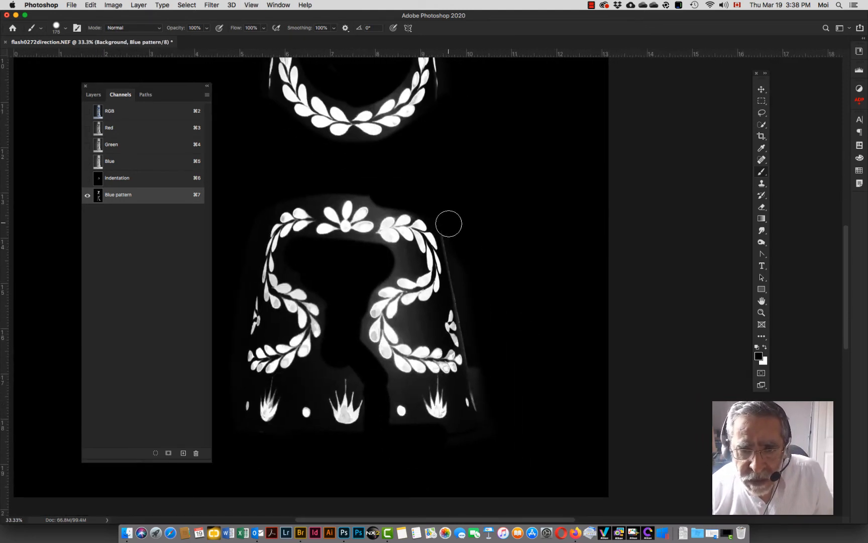
pyautogui.keyDown('shift'); pyautogui.click(477, 350); pyautogui.keyUp('shift')
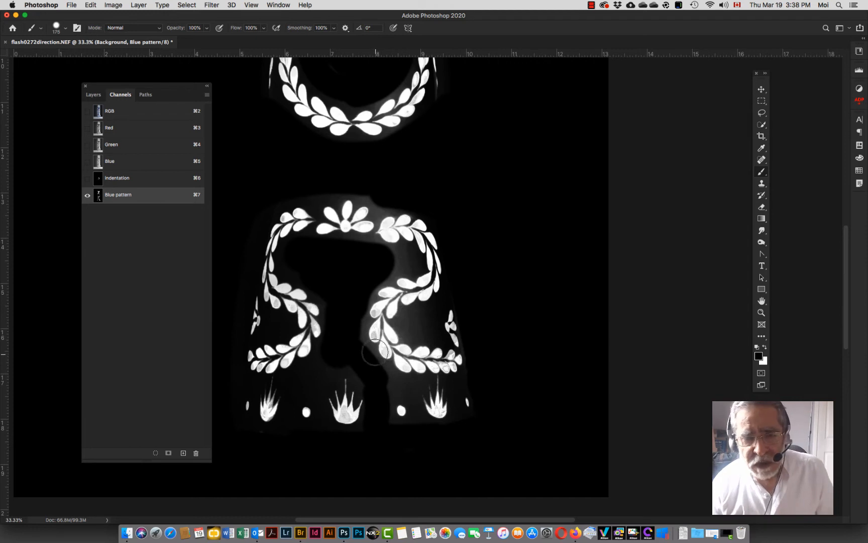
# Step: Switch the brush to Overlay mode at 500 px and paint black over the bottom of the oval wreath
pyautogui.scroll(6, 394, 230)
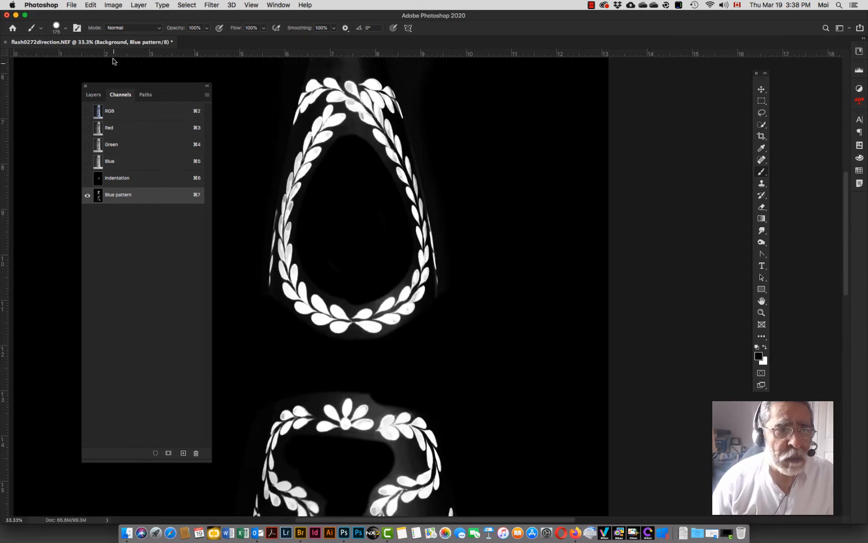
pyautogui.click(149, 31)
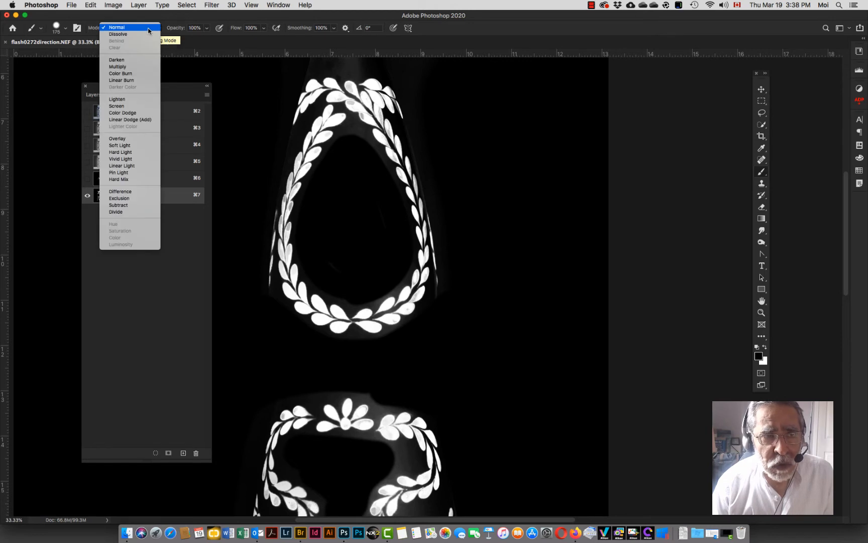
pyautogui.click(127, 142)
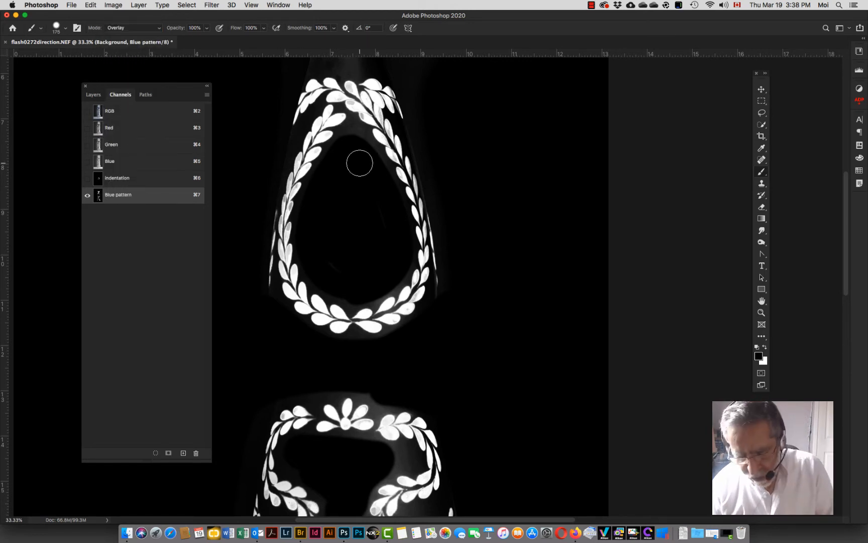
pyautogui.press(']')
pyautogui.press(']')
pyautogui.press(']')
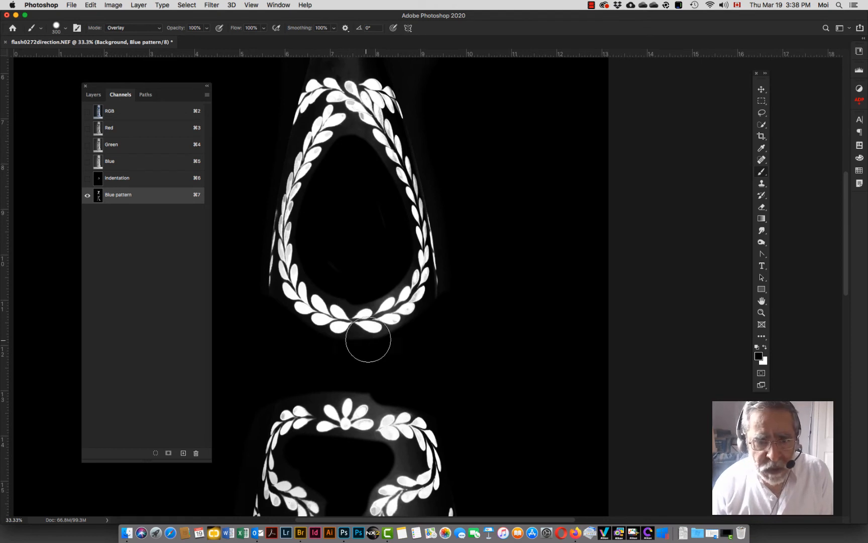
pyautogui.press(']')
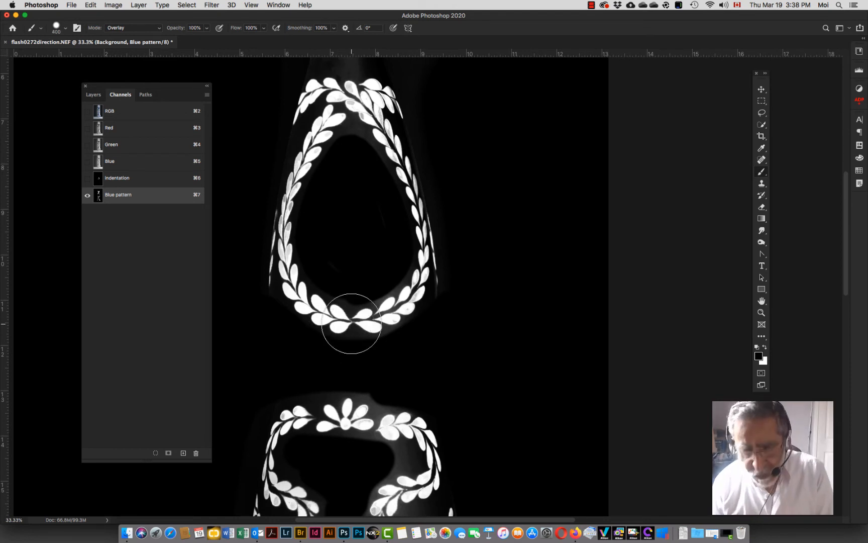
pyautogui.press(']')
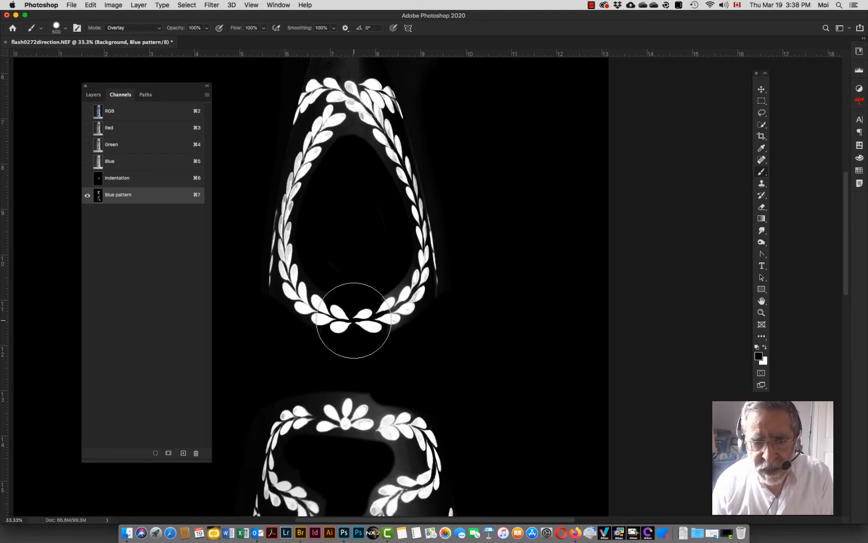
pyautogui.moveTo(353, 320)
pyautogui.mouseDown()
pyautogui.moveTo(395, 305)
pyautogui.moveTo(424, 271)
pyautogui.moveTo(386, 181)
pyautogui.moveTo(349, 147)
pyautogui.moveTo(341, 193)
pyautogui.moveTo(358, 165)
pyautogui.moveTo(350, 155)
pyautogui.moveTo(304, 168)
pyautogui.moveTo(272, 229)
pyautogui.moveTo(265, 267)
pyautogui.moveTo(305, 297)
pyautogui.moveTo(326, 258)
pyautogui.moveTo(353, 257)
pyautogui.moveTo(353, 231)
pyautogui.mouseUp()
# Step: Paint white in Overlay mode over the crown leaves at the neck and the top of the oval wreath
pyautogui.scroll(5, 351, 226)
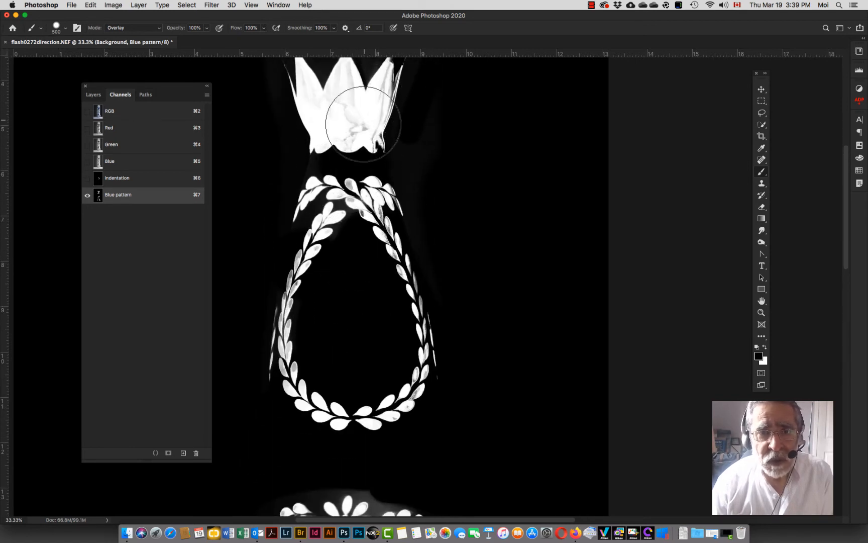
pyautogui.scroll(3, 366, 98)
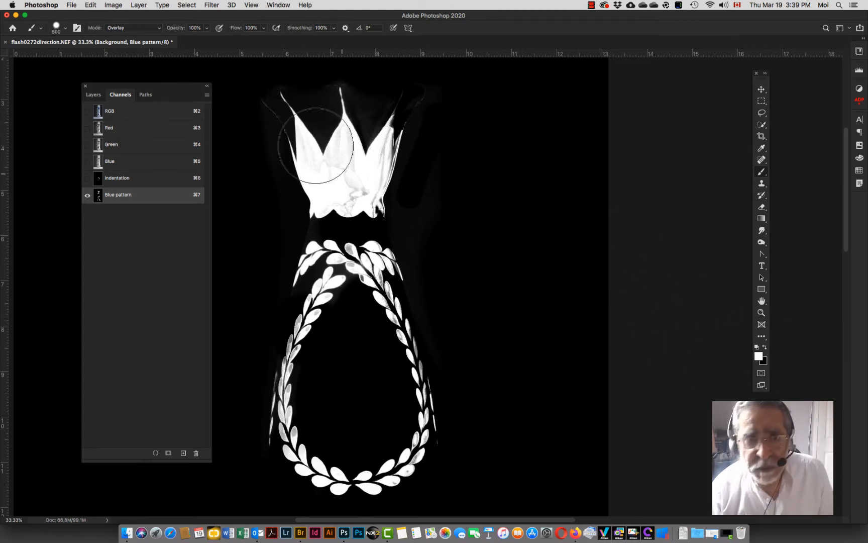
pyautogui.click(344, 98)
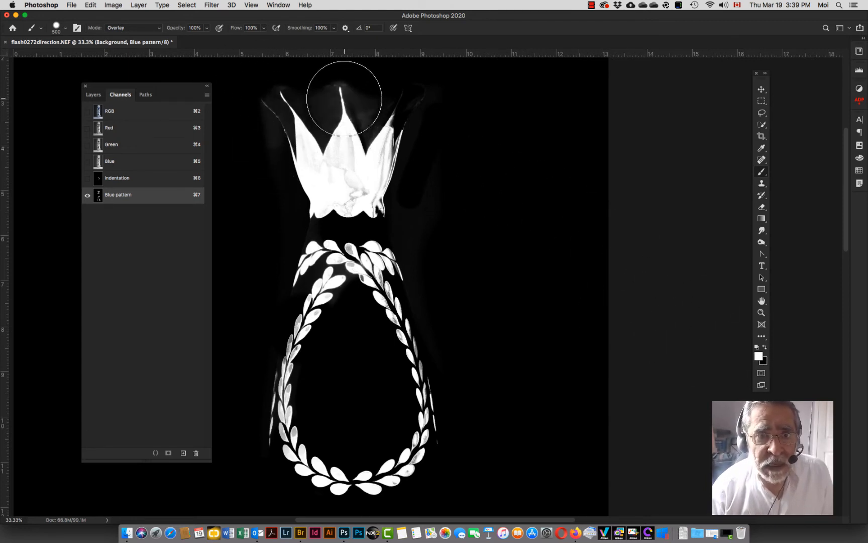
pyautogui.moveTo(405, 111)
pyautogui.mouseDown()
pyautogui.moveTo(355, 184)
pyautogui.moveTo(333, 188)
pyautogui.moveTo(321, 176)
pyautogui.moveTo(348, 159)
pyautogui.mouseUp()
pyautogui.click(376, 171)
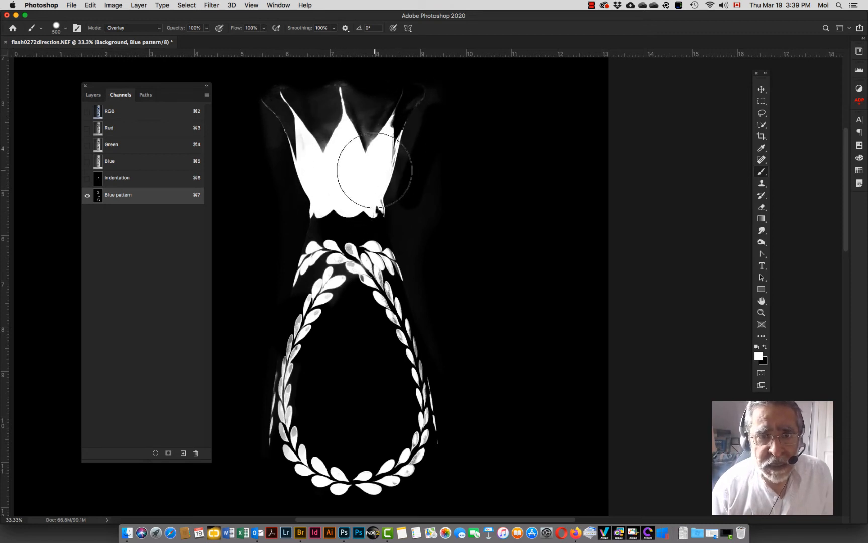
pyautogui.click(363, 262)
pyautogui.moveTo(329, 266); pyautogui.dragTo(310, 257)
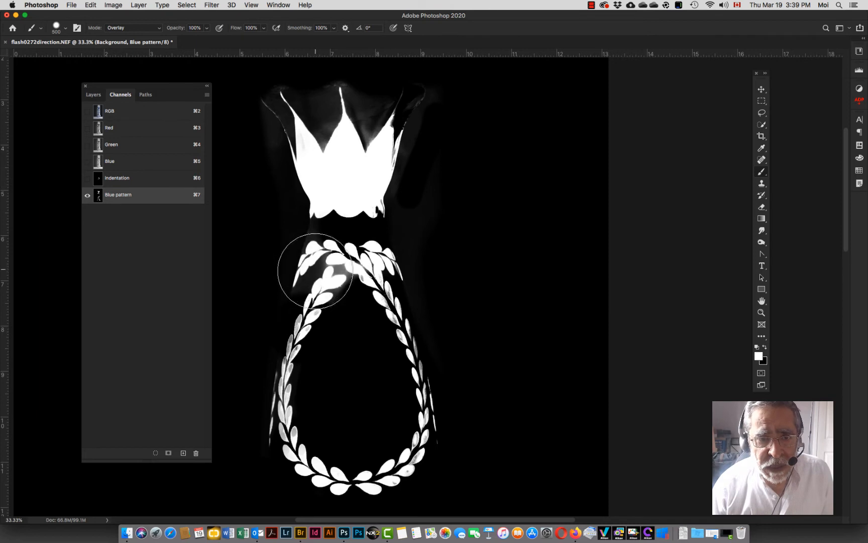
pyautogui.moveTo(307, 439)
pyautogui.mouseDown()
pyautogui.moveTo(367, 470)
pyautogui.moveTo(402, 454)
pyautogui.moveTo(413, 393)
pyautogui.moveTo(396, 317)
pyautogui.mouseUp()
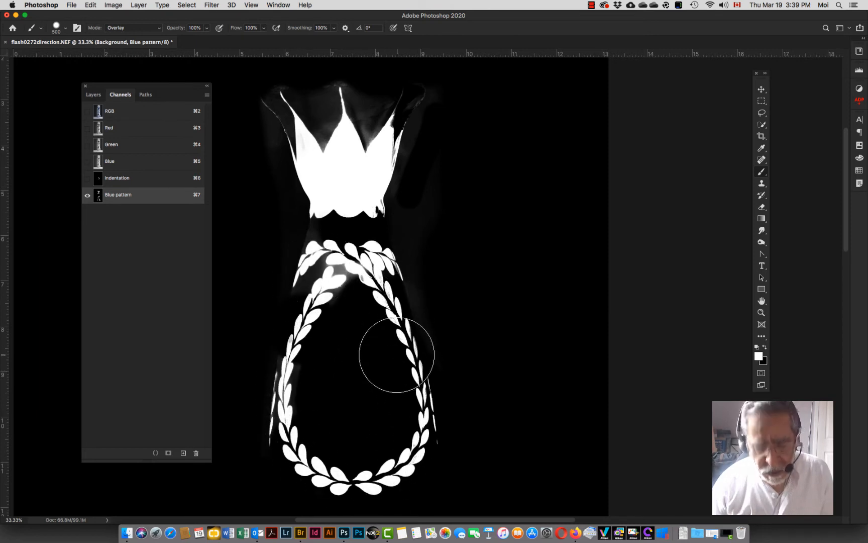
# Step: Paint black over the gray haze around the oval wreath and white over the crown leaves
pyautogui.press('x')
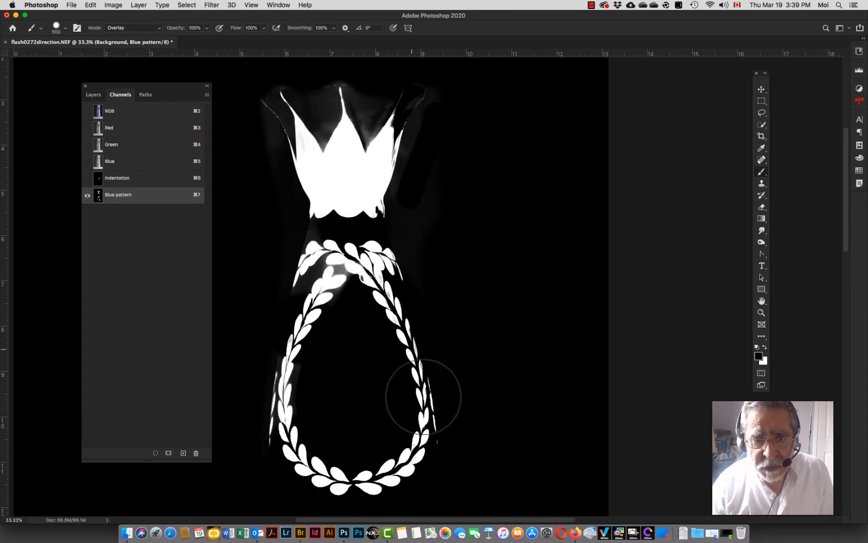
pyautogui.moveTo(392, 473)
pyautogui.mouseDown()
pyautogui.moveTo(290, 472)
pyautogui.moveTo(287, 359)
pyautogui.moveTo(339, 281)
pyautogui.moveTo(382, 269)
pyautogui.moveTo(304, 248)
pyautogui.moveTo(400, 129)
pyautogui.moveTo(407, 97)
pyautogui.moveTo(419, 99)
pyautogui.moveTo(330, 87)
pyautogui.moveTo(376, 195)
pyautogui.moveTo(280, 100)
pyautogui.moveTo(329, 200)
pyautogui.moveTo(407, 131)
pyautogui.moveTo(362, 216)
pyautogui.mouseUp()
pyautogui.press('x')
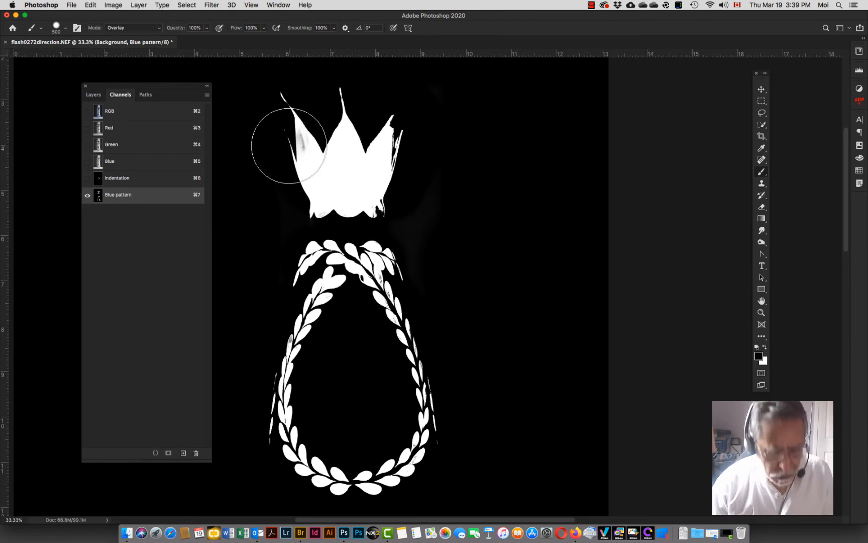
pyautogui.moveTo(291, 144)
pyautogui.mouseDown()
pyautogui.moveTo(314, 119)
pyautogui.moveTo(287, 111)
pyautogui.moveTo(305, 171)
pyautogui.moveTo(288, 103)
pyautogui.moveTo(342, 113)
pyautogui.moveTo(392, 142)
pyautogui.mouseUp()
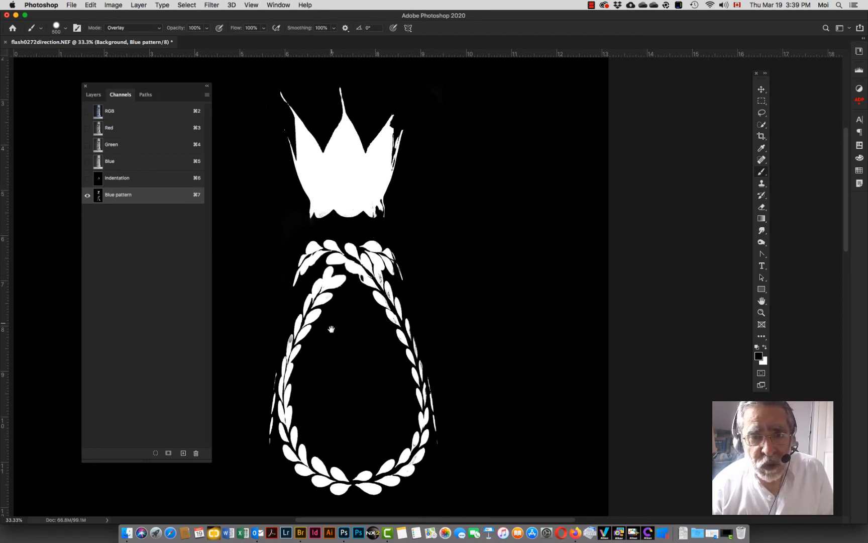
# Step: Reduce the brush to 150 px and paint white over the small agave motifs below the lower scroll pattern
pyautogui.moveTo(333, 330); pyautogui.dragTo(341, 193)
pyautogui.moveTo(355, 296); pyautogui.dragTo(337, 231)
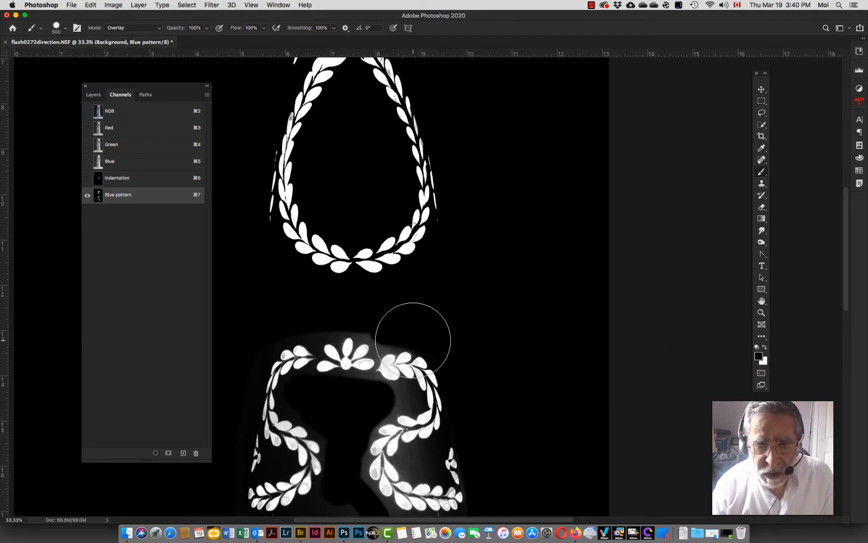
pyautogui.moveTo(341, 466); pyautogui.dragTo(396, 336)
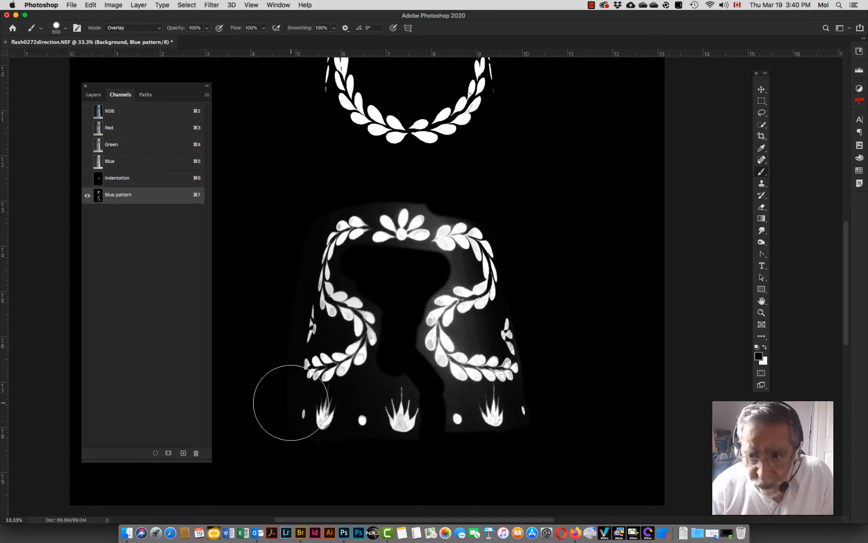
pyautogui.press('x')
pyautogui.press('[')
pyautogui.press('[')
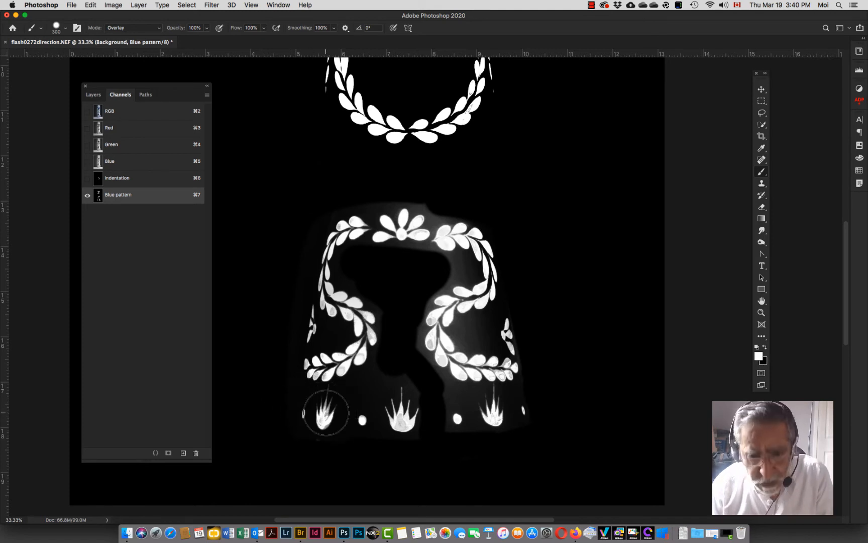
pyautogui.press('[')
pyautogui.press('[')
pyautogui.press('[')
pyautogui.moveTo(323, 424); pyautogui.dragTo(325, 404)
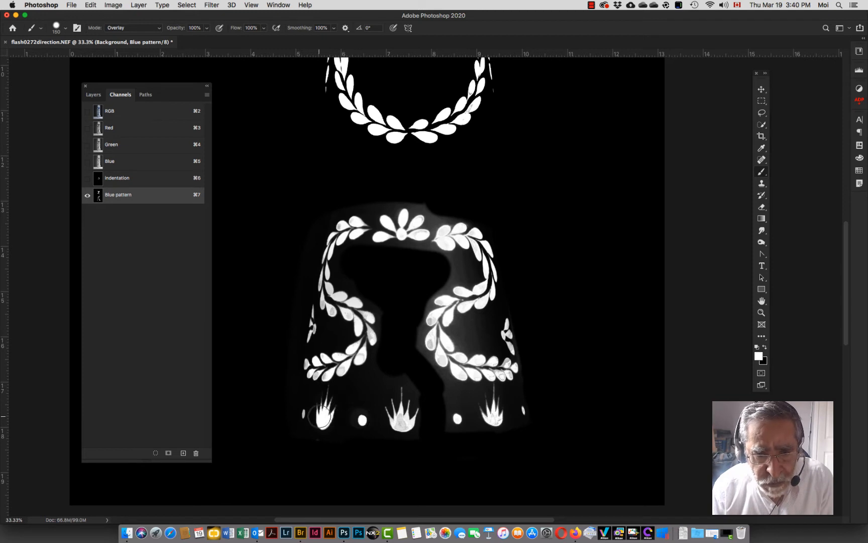
pyautogui.moveTo(398, 394)
pyautogui.mouseDown()
pyautogui.moveTo(399, 420)
pyautogui.moveTo(408, 405)
pyautogui.moveTo(414, 412)
pyautogui.moveTo(390, 413)
pyautogui.moveTo(405, 424)
pyautogui.moveTo(414, 411)
pyautogui.moveTo(406, 401)
pyautogui.moveTo(465, 419)
pyautogui.moveTo(458, 418)
pyautogui.moveTo(477, 402)
pyautogui.moveTo(505, 421)
pyautogui.moveTo(492, 386)
pyautogui.moveTo(489, 414)
pyautogui.mouseUp()
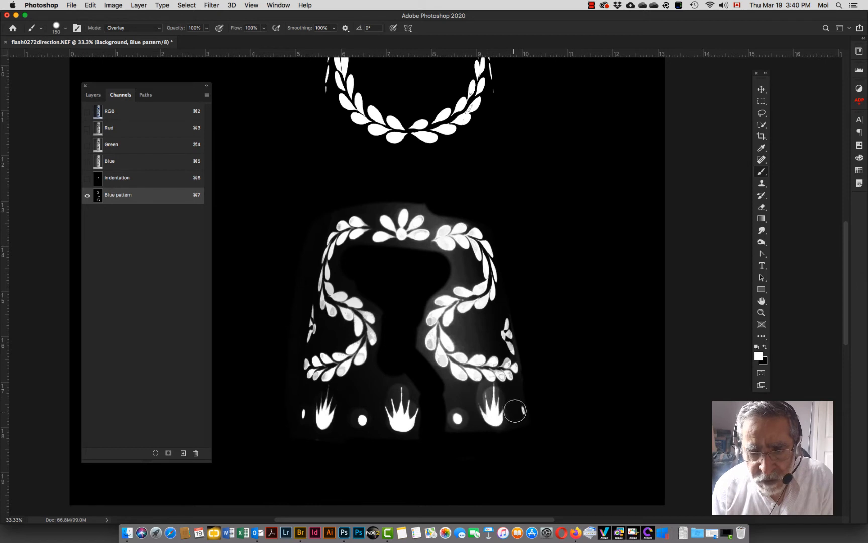
# Step: Paint white over the lower scroll pattern's leaves, the side leaves and the dots
pyautogui.moveTo(508, 366)
pyautogui.mouseDown()
pyautogui.moveTo(450, 361)
pyautogui.moveTo(438, 352)
pyautogui.moveTo(436, 332)
pyautogui.moveTo(432, 342)
pyautogui.moveTo(444, 305)
pyautogui.moveTo(478, 291)
pyautogui.moveTo(490, 263)
pyautogui.moveTo(483, 252)
pyautogui.moveTo(472, 240)
pyautogui.moveTo(413, 235)
pyautogui.moveTo(413, 224)
pyautogui.moveTo(399, 219)
pyautogui.moveTo(333, 240)
pyautogui.moveTo(324, 297)
pyautogui.moveTo(363, 319)
pyautogui.moveTo(328, 305)
pyautogui.moveTo(353, 323)
pyautogui.moveTo(359, 314)
pyautogui.moveTo(368, 348)
pyautogui.moveTo(360, 351)
pyautogui.moveTo(361, 341)
pyautogui.moveTo(344, 365)
pyautogui.moveTo(305, 369)
pyautogui.moveTo(331, 355)
pyautogui.moveTo(331, 364)
pyautogui.moveTo(309, 345)
pyautogui.moveTo(311, 312)
pyautogui.mouseUp()
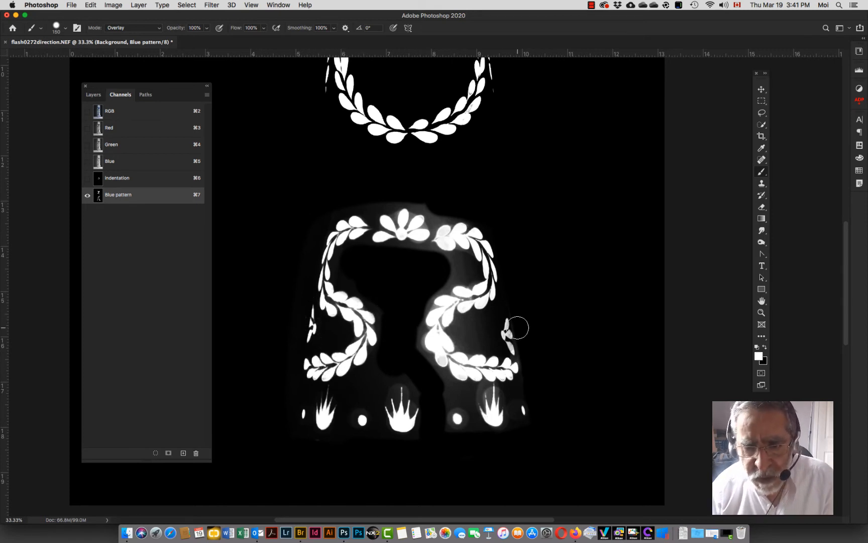
pyautogui.moveTo(517, 327)
pyautogui.mouseDown()
pyautogui.moveTo(517, 353)
pyautogui.moveTo(508, 348)
pyautogui.moveTo(531, 337)
pyautogui.moveTo(497, 364)
pyautogui.moveTo(526, 368)
pyautogui.moveTo(447, 343)
pyautogui.moveTo(480, 351)
pyautogui.moveTo(448, 332)
pyautogui.moveTo(467, 315)
pyautogui.moveTo(481, 338)
pyautogui.moveTo(513, 350)
pyautogui.moveTo(505, 295)
pyautogui.moveTo(454, 326)
pyautogui.moveTo(516, 314)
pyautogui.mouseUp()
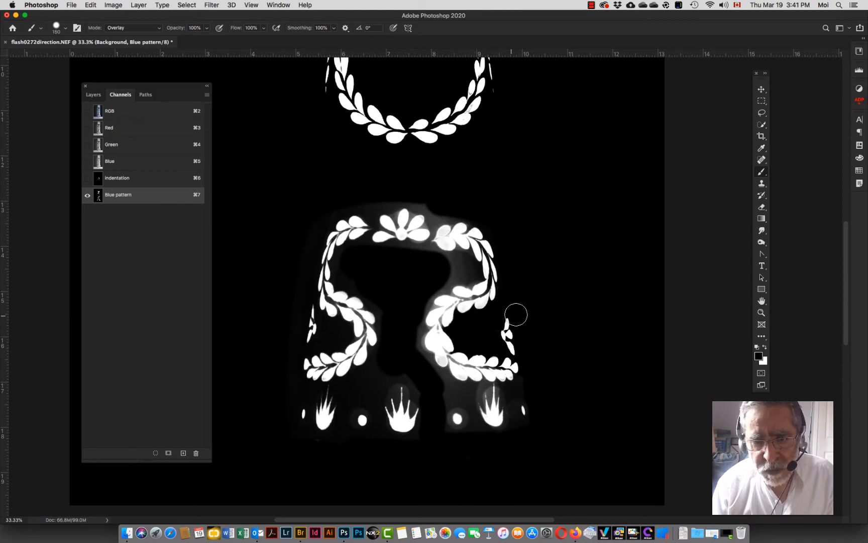
pyautogui.moveTo(500, 301)
pyautogui.mouseDown()
pyautogui.moveTo(496, 273)
pyautogui.moveTo(435, 294)
pyautogui.moveTo(423, 313)
pyautogui.moveTo(421, 351)
pyautogui.moveTo(445, 318)
pyautogui.moveTo(494, 284)
pyautogui.mouseUp()
pyautogui.moveTo(424, 336)
pyautogui.mouseDown()
pyautogui.moveTo(453, 386)
pyautogui.moveTo(438, 375)
pyautogui.moveTo(458, 403)
pyautogui.moveTo(446, 414)
pyautogui.moveTo(457, 433)
pyautogui.moveTo(466, 435)
pyautogui.moveTo(461, 402)
pyautogui.moveTo(454, 391)
pyautogui.moveTo(437, 398)
pyautogui.moveTo(451, 386)
pyautogui.moveTo(467, 396)
pyautogui.moveTo(480, 437)
pyautogui.moveTo(533, 425)
pyautogui.moveTo(516, 425)
pyautogui.moveTo(521, 375)
pyautogui.moveTo(536, 436)
pyautogui.moveTo(521, 395)
pyautogui.moveTo(476, 387)
pyautogui.moveTo(463, 390)
pyautogui.moveTo(508, 407)
pyautogui.moveTo(457, 407)
pyautogui.moveTo(462, 373)
pyautogui.moveTo(435, 356)
pyautogui.moveTo(424, 307)
pyautogui.moveTo(430, 339)
pyautogui.moveTo(416, 431)
pyautogui.moveTo(444, 357)
pyautogui.moveTo(451, 366)
pyautogui.moveTo(425, 409)
pyautogui.moveTo(400, 367)
pyautogui.moveTo(422, 411)
pyautogui.moveTo(423, 450)
pyautogui.moveTo(378, 427)
pyautogui.moveTo(391, 382)
pyautogui.moveTo(369, 441)
pyautogui.mouseUp()
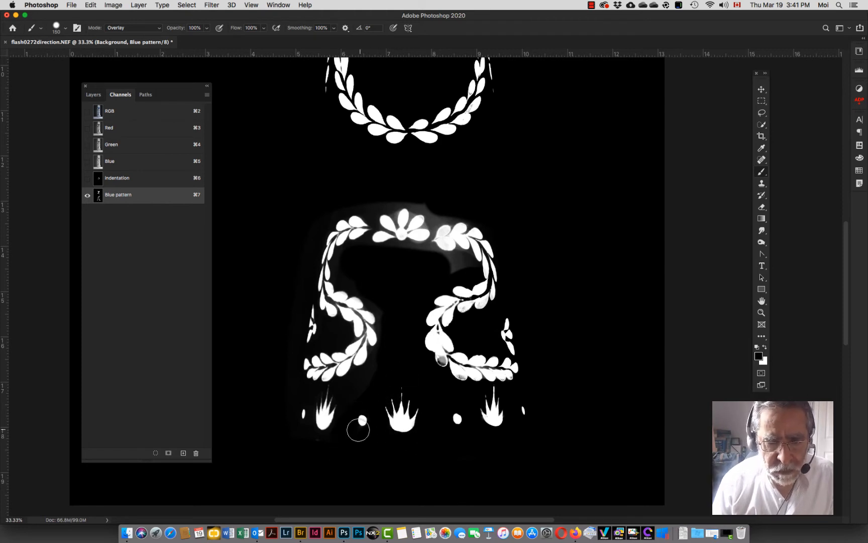
# Step: Enlarge the brush to 250 px and paint black over the gray background around the lower scroll pattern
pyautogui.press(']')
pyautogui.press(']')
pyautogui.press(']')
pyautogui.moveTo(327, 371)
pyautogui.mouseDown()
pyautogui.moveTo(493, 261)
pyautogui.moveTo(335, 272)
pyautogui.moveTo(292, 401)
pyautogui.moveTo(465, 419)
pyautogui.moveTo(418, 344)
pyautogui.moveTo(428, 311)
pyautogui.moveTo(468, 319)
pyautogui.moveTo(502, 372)
pyautogui.moveTo(393, 295)
pyautogui.moveTo(474, 236)
pyautogui.moveTo(429, 236)
pyautogui.moveTo(316, 285)
pyautogui.moveTo(304, 378)
pyautogui.moveTo(387, 319)
pyautogui.moveTo(441, 383)
pyautogui.moveTo(549, 404)
pyautogui.mouseUp()
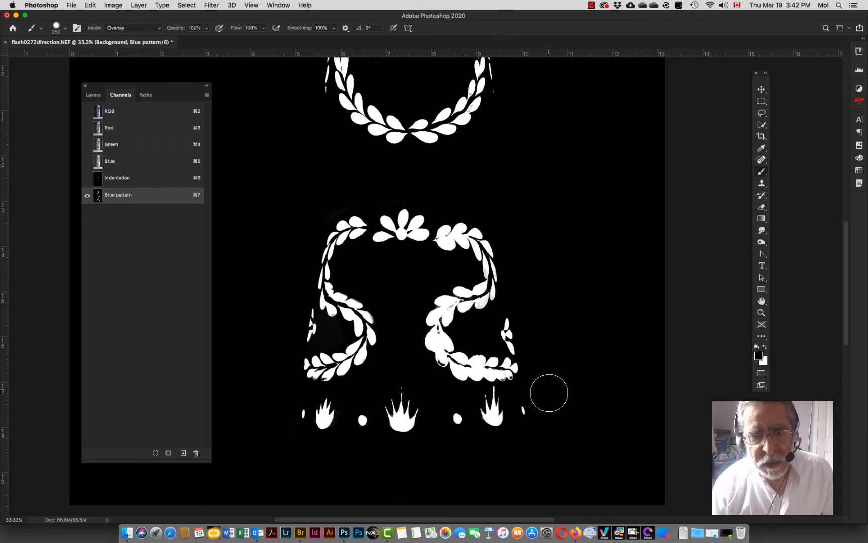
# Step: Show the Blue pattern channel as a mask overlay on the color image and zoom in to inspect the wreath leaves
pyautogui.press('x')
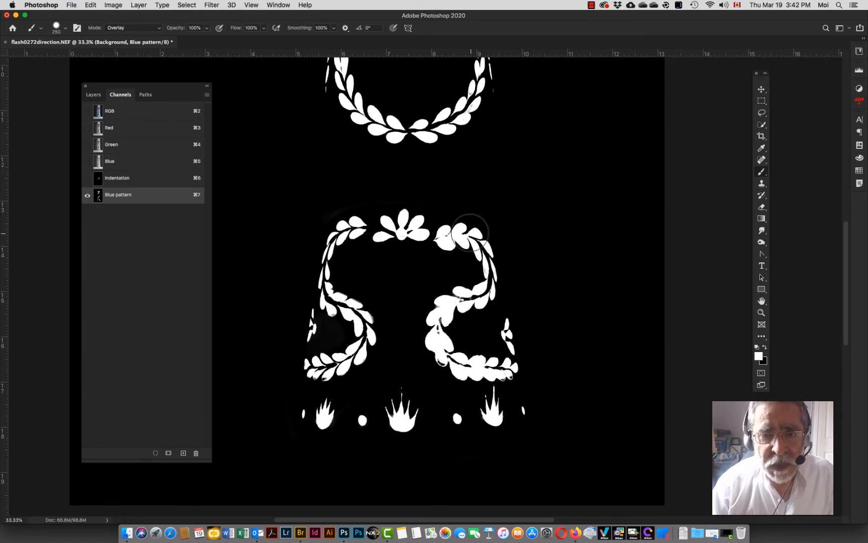
pyautogui.scroll(5, 428, 236)
pyautogui.scroll(1, 429, 236)
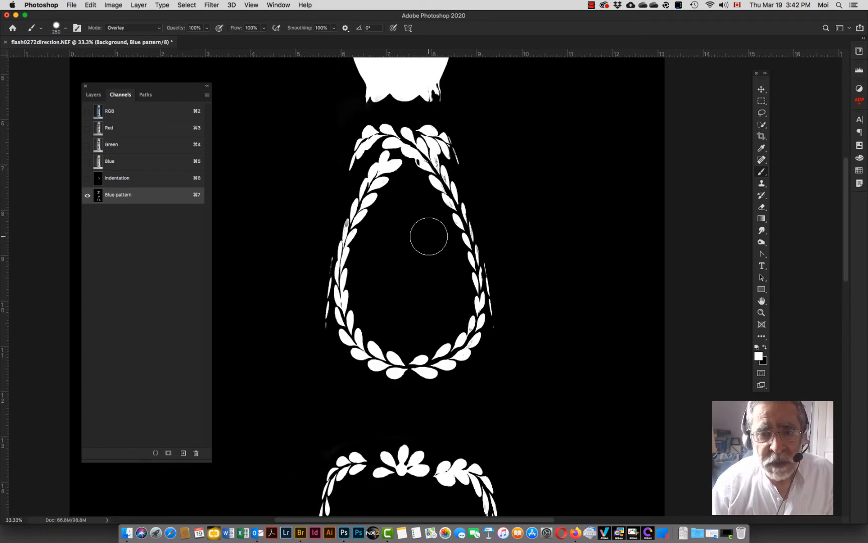
pyautogui.scroll(4, 427, 236)
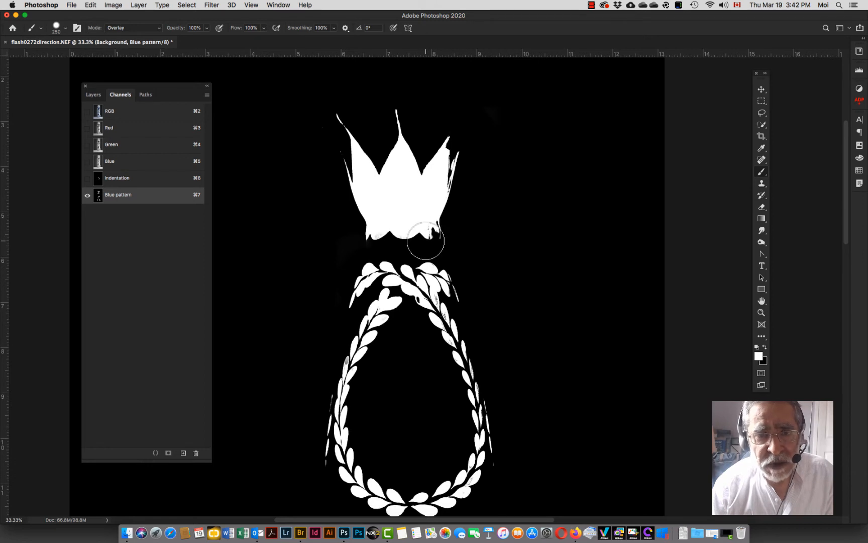
pyautogui.click(98, 110)
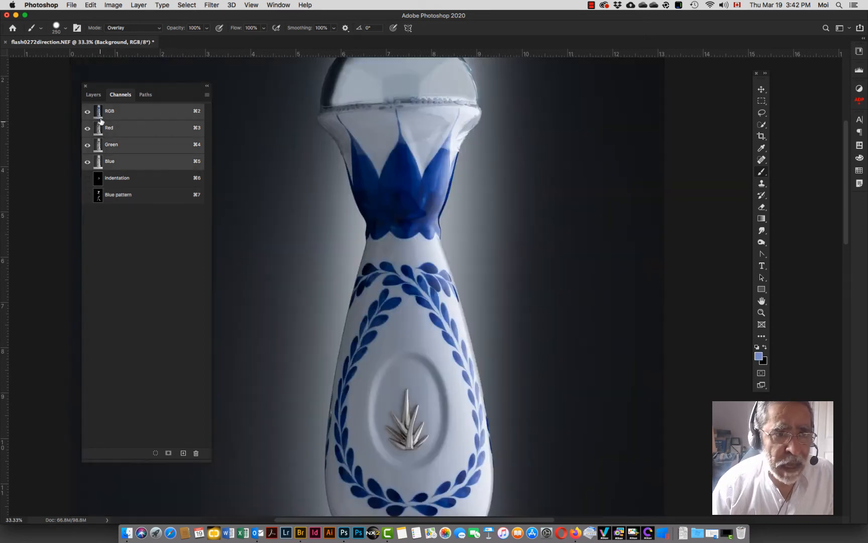
pyautogui.click(88, 196)
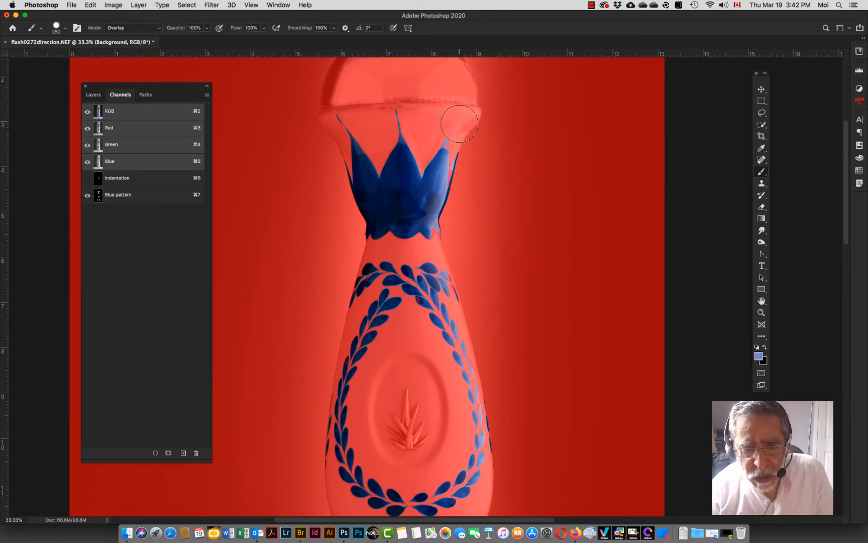
pyautogui.press('z')
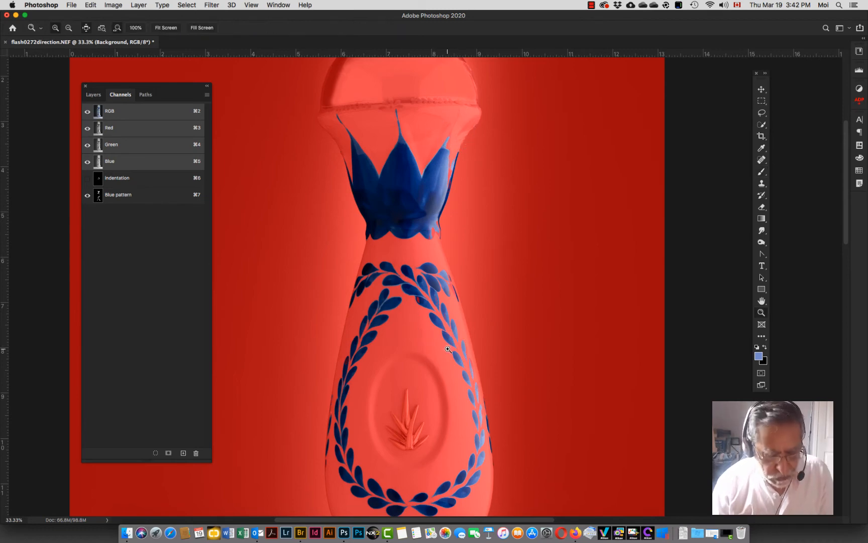
pyautogui.click(435, 330)
pyautogui.click(422, 293)
pyautogui.click(422, 293)
pyautogui.click(421, 293)
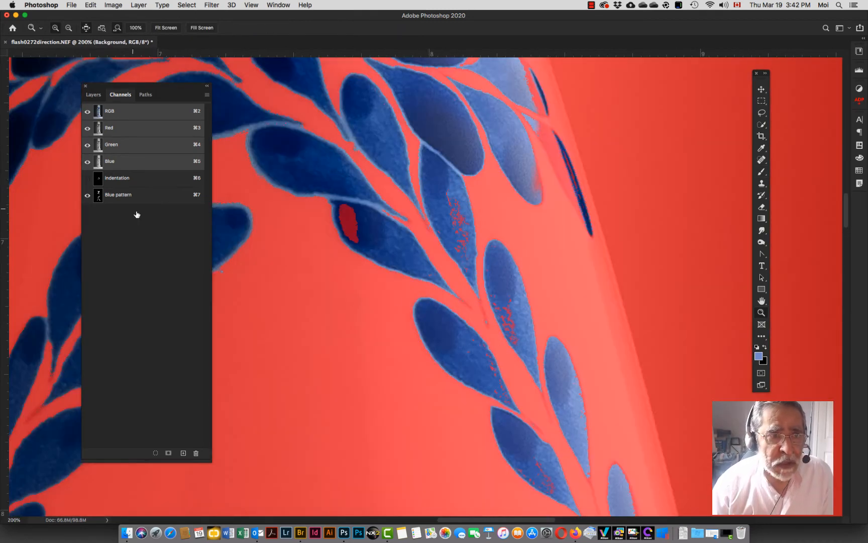
pyautogui.click(87, 197)
pyautogui.click(87, 196)
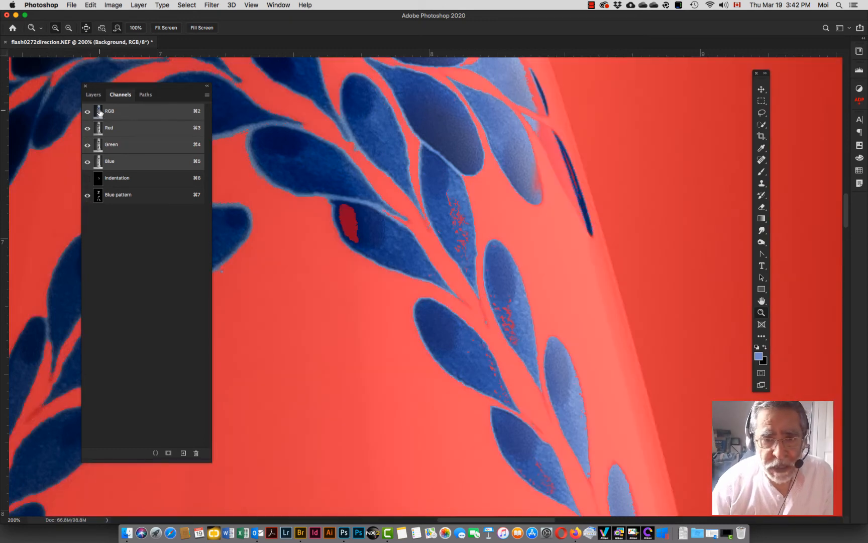
# Step: Select the Blue pattern channel and paint white in Normal mode with a 10 px brush over red specks inside the leaves
pyautogui.click(187, 199)
pyautogui.press('b')
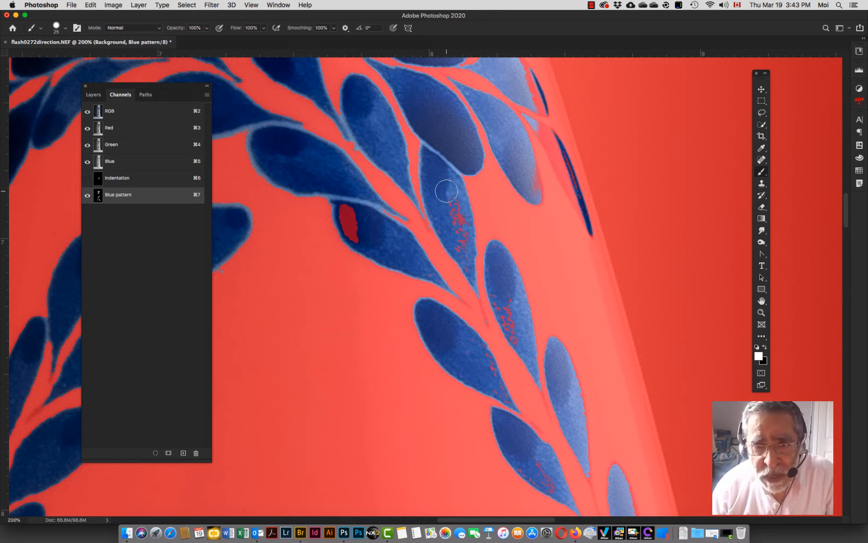
pyautogui.moveTo(453, 211)
pyautogui.mouseDown()
pyautogui.moveTo(465, 253)
pyautogui.moveTo(451, 216)
pyautogui.mouseUp()
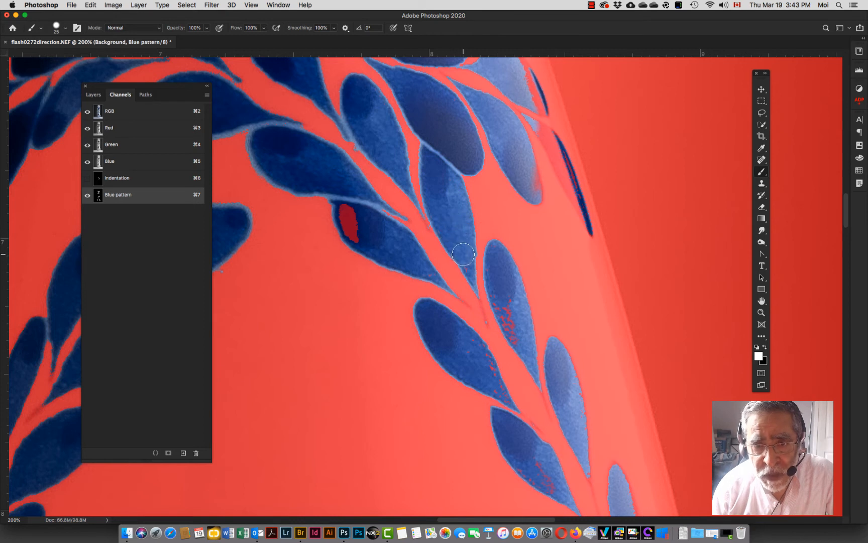
pyautogui.press('[')
pyautogui.press('[')
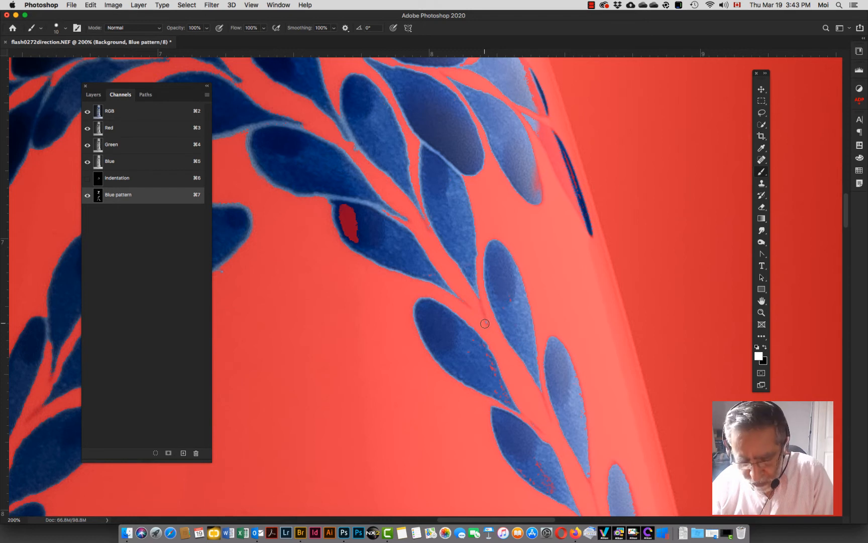
pyautogui.press('x')
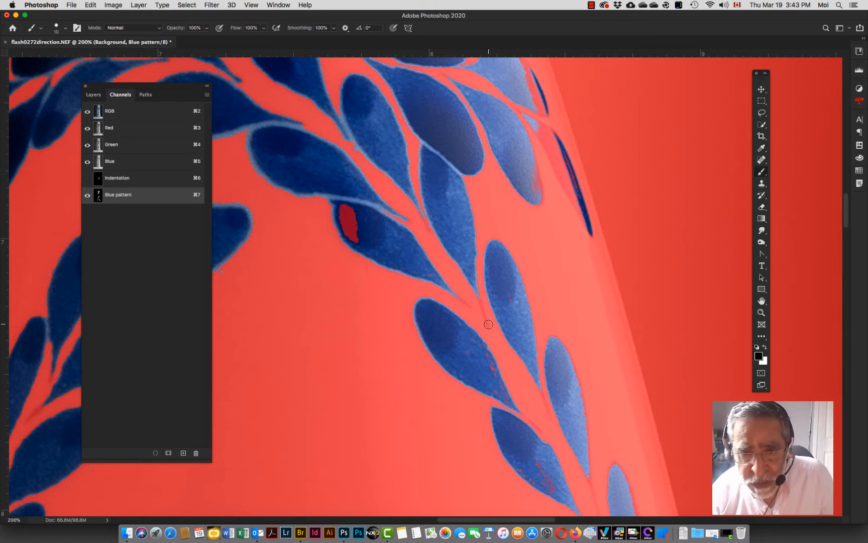
pyautogui.press('x')
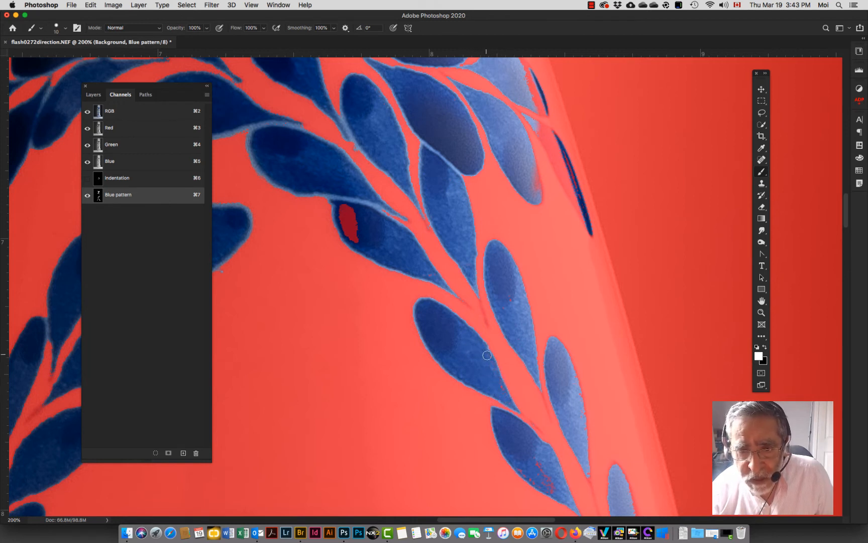
pyautogui.moveTo(342, 206)
pyautogui.mouseDown()
pyautogui.moveTo(357, 241)
pyautogui.moveTo(344, 227)
pyautogui.moveTo(345, 212)
pyautogui.moveTo(358, 247)
pyautogui.mouseUp()
# Step: Paint white over the remaining red specks inside the wreath leaves on the Blue pattern channel
pyautogui.scroll(-8, 403, 254)
pyautogui.hscroll(5, 403, 253)
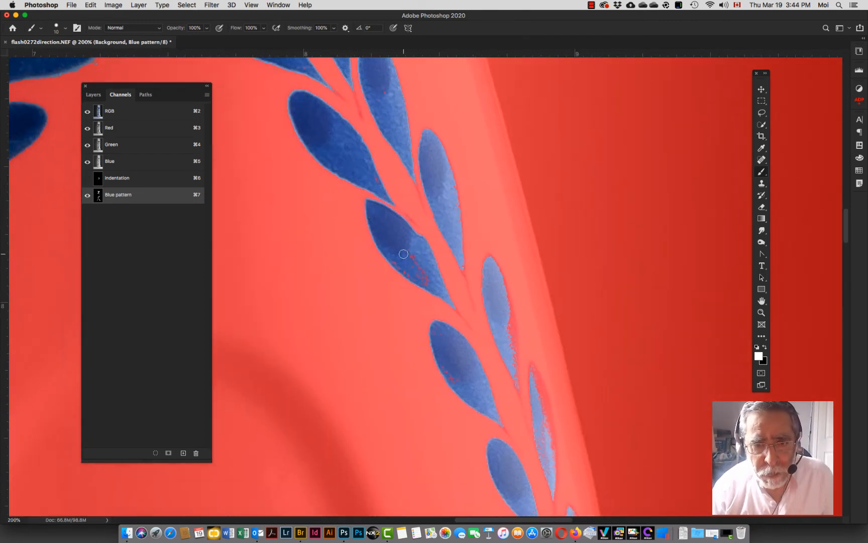
pyautogui.moveTo(514, 372); pyautogui.dragTo(508, 356)
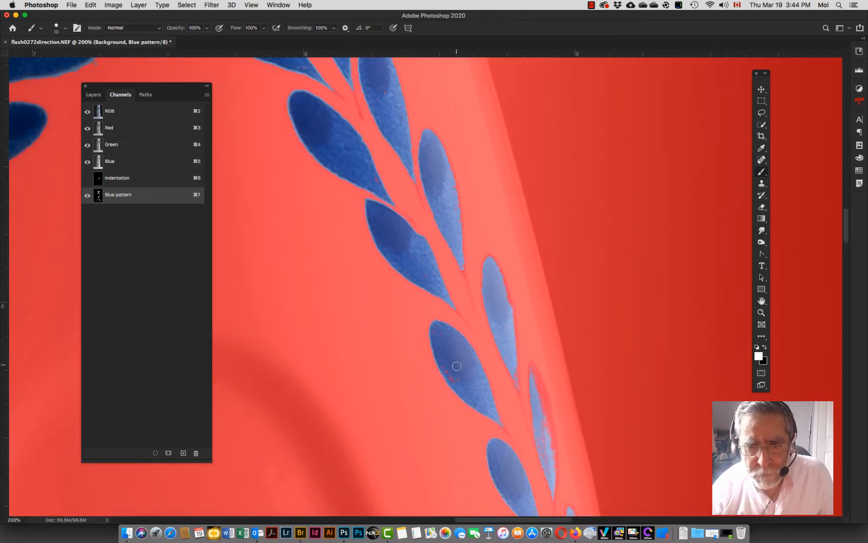
pyautogui.scroll(-5, 460, 387)
pyautogui.moveTo(533, 276)
pyautogui.mouseDown()
pyautogui.moveTo(547, 327)
pyautogui.moveTo(548, 387)
pyautogui.mouseUp()
pyautogui.scroll(-10, 548, 387)
pyautogui.hscroll(5, 548, 386)
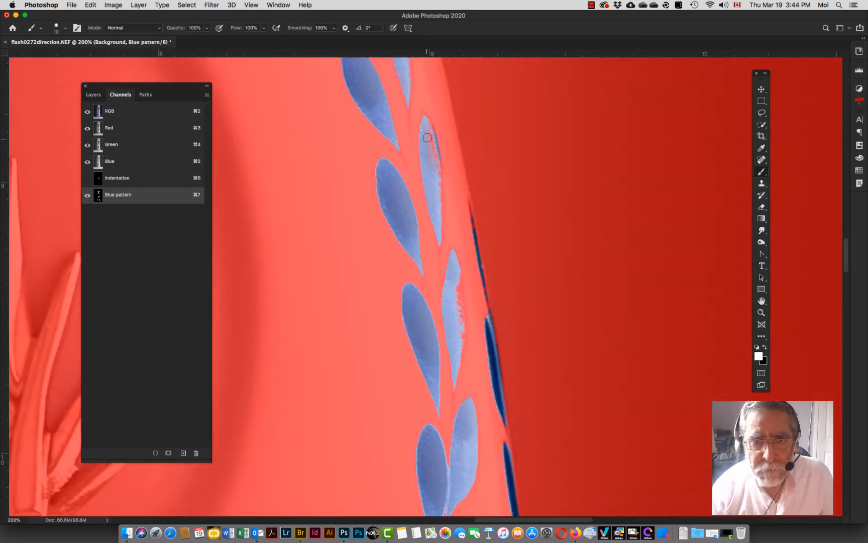
pyautogui.moveTo(427, 132); pyautogui.dragTo(435, 190)
pyautogui.moveTo(455, 281); pyautogui.dragTo(461, 331)
# Step: Shrink the brush and paint white over red specks along the leaf edges near the bottle's right contour
pyautogui.scroll(-10, 455, 373)
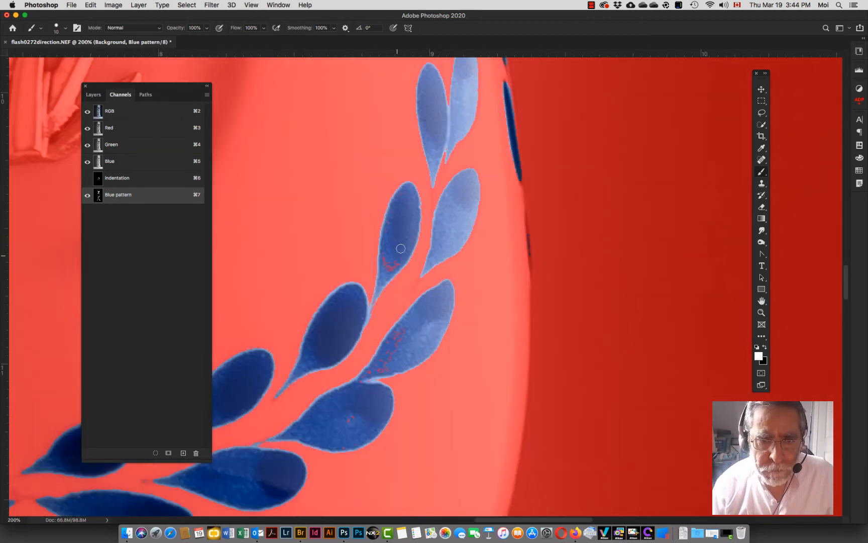
pyautogui.hscroll(-15, 403, 358)
pyautogui.scroll(8, 403, 359)
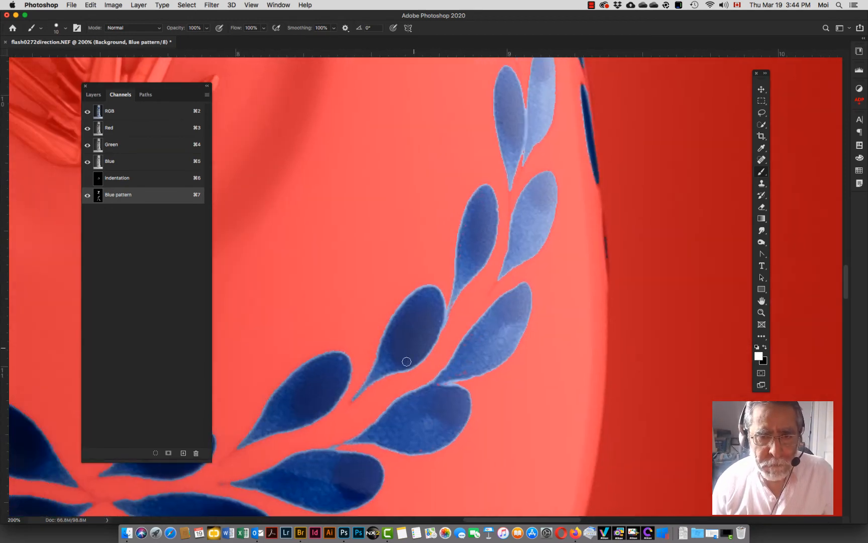
pyautogui.scroll(8, 437, 323)
pyautogui.hscroll(2, 436, 323)
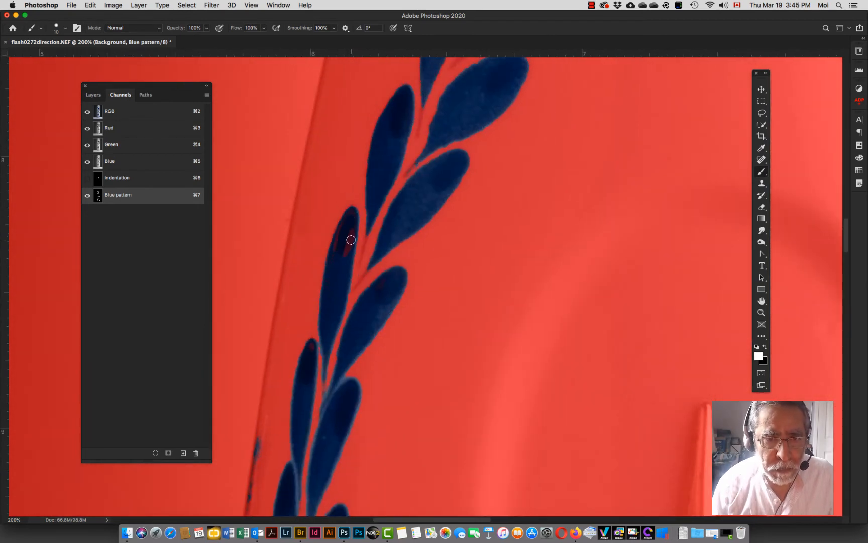
pyautogui.scroll(8, 317, 369)
pyautogui.hscroll(2, 317, 370)
pyautogui.press('[')
pyautogui.press('[')
pyautogui.press('[')
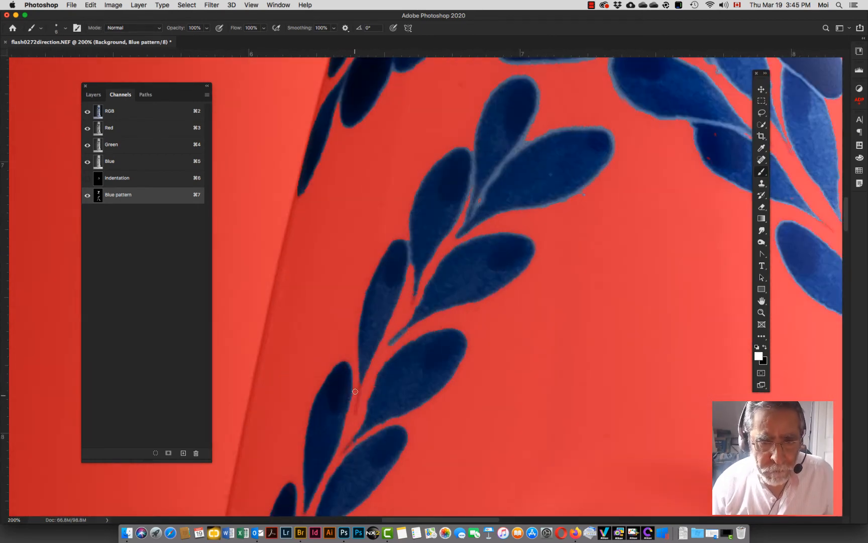
pyautogui.scroll(6, 357, 412)
pyautogui.hscroll(8, 357, 412)
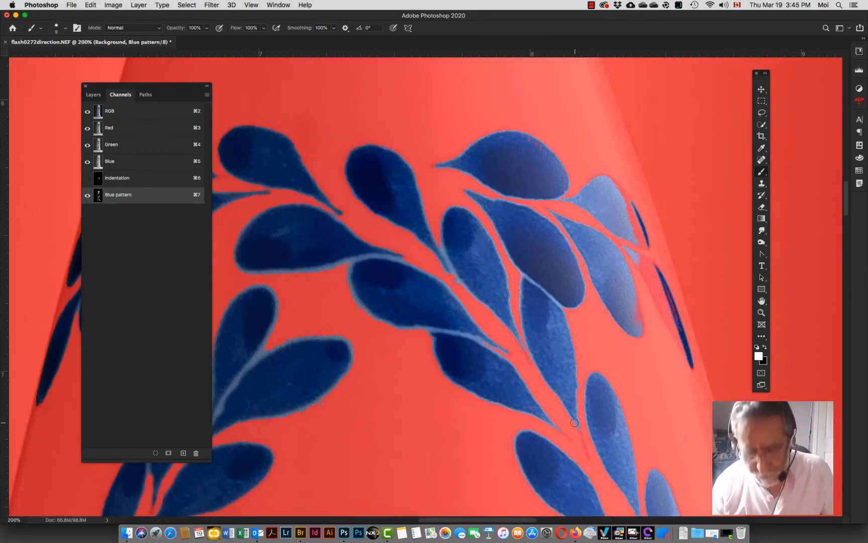
pyautogui.moveTo(581, 430)
pyautogui.mouseDown()
pyautogui.moveTo(588, 459)
pyautogui.moveTo(553, 427)
pyautogui.mouseUp()
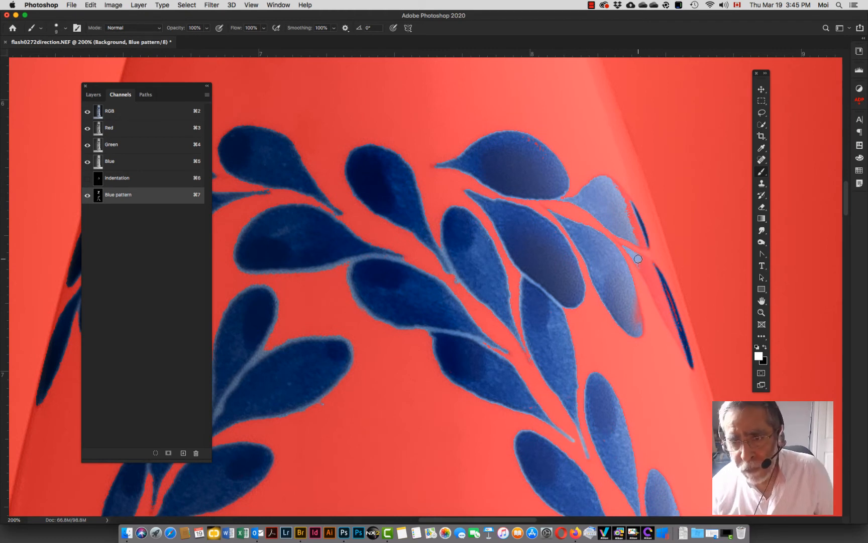
pyautogui.moveTo(638, 258)
pyautogui.mouseDown()
pyautogui.moveTo(686, 348)
pyautogui.moveTo(616, 186)
pyautogui.mouseUp()
pyautogui.click(633, 230)
# Step: Paint white with a smaller brush over the red gaps at the base of the crown leaves
pyautogui.scroll(10, 451, 251)
pyautogui.press(']')
pyautogui.press(']')
pyautogui.press(']')
pyautogui.press(']')
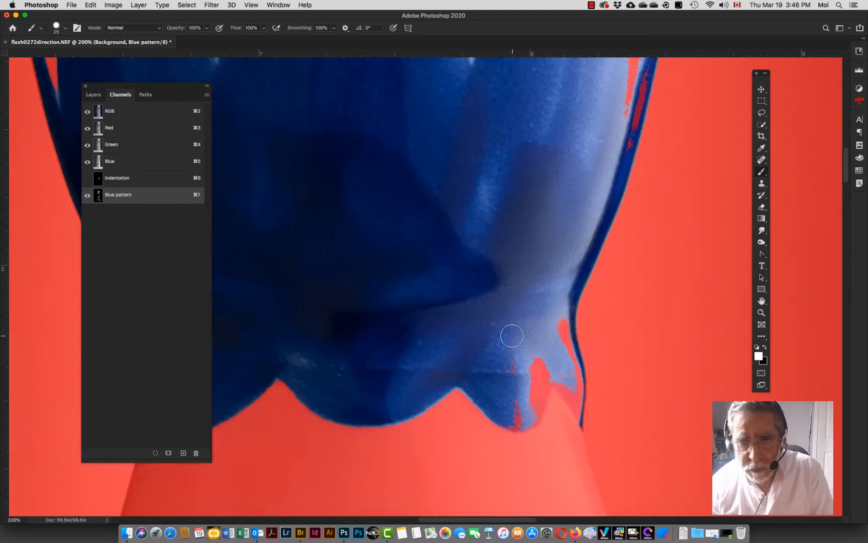
pyautogui.press('[')
pyautogui.press('[')
pyautogui.press('[')
pyautogui.press('[')
pyautogui.press('[')
pyautogui.moveTo(570, 369)
pyautogui.mouseDown()
pyautogui.moveTo(579, 417)
pyautogui.moveTo(556, 378)
pyautogui.moveTo(579, 381)
pyautogui.moveTo(574, 398)
pyautogui.mouseUp()
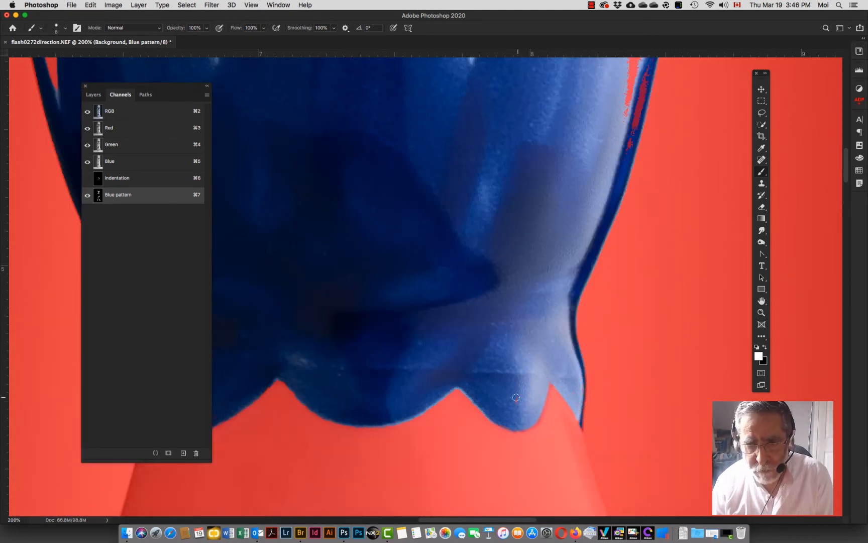
pyautogui.moveTo(592, 173); pyautogui.dragTo(449, 440)
# Step: Enlarge the brush to 30 px and paint white over the red areas inside the crown leaves
pyautogui.press(']')
pyautogui.press(']')
pyautogui.press(']')
pyautogui.press(']')
pyautogui.press(']')
pyautogui.press(']')
pyautogui.moveTo(485, 381)
pyautogui.mouseDown()
pyautogui.moveTo(511, 231)
pyautogui.moveTo(465, 382)
pyautogui.mouseUp()
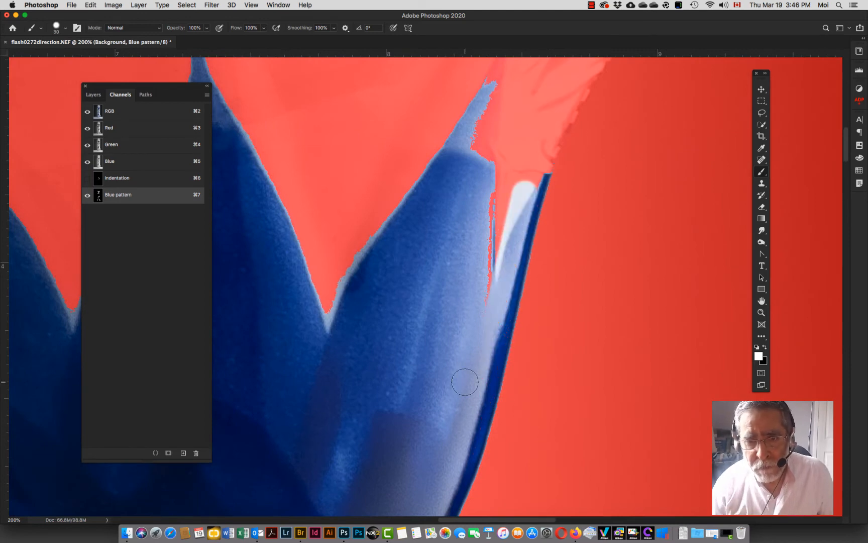
pyautogui.moveTo(498, 292); pyautogui.dragTo(508, 191)
pyautogui.moveTo(531, 142); pyautogui.dragTo(423, 296)
pyautogui.moveTo(390, 377); pyautogui.dragTo(390, 301)
pyautogui.moveTo(378, 300); pyautogui.dragTo(403, 225)
pyautogui.moveTo(396, 338); pyautogui.dragTo(430, 224)
pyautogui.moveTo(417, 324)
pyautogui.mouseDown()
pyautogui.moveTo(442, 238)
pyautogui.moveTo(442, 374)
pyautogui.mouseUp()
pyautogui.moveTo(468, 223); pyautogui.dragTo(552, 279)
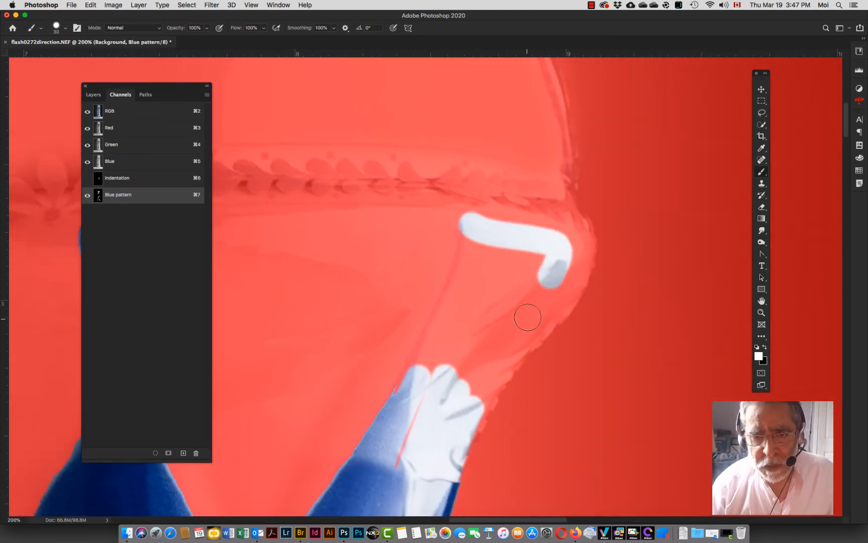
pyautogui.moveTo(527, 317); pyautogui.dragTo(442, 460)
pyautogui.moveTo(443, 460); pyautogui.dragTo(524, 298)
pyautogui.moveTo(581, 244); pyautogui.dragTo(492, 377)
pyautogui.click(88, 197)
pyautogui.click(88, 196)
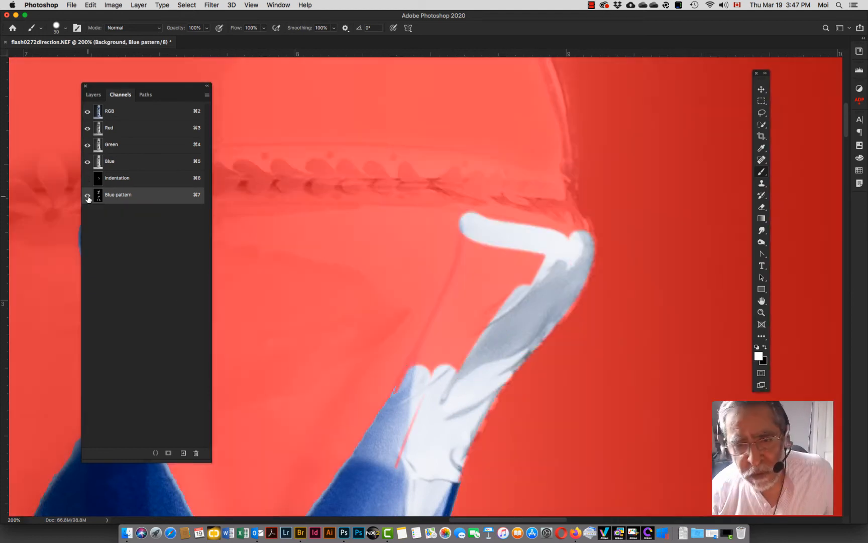
pyautogui.click(87, 197)
pyautogui.click(88, 196)
pyautogui.press('super+z')
pyautogui.press('super+z')
pyautogui.press('super+z')
# Step: Switch to black and paint out the white spill beside the crown leaves with a smaller brush
pyautogui.press('x')
pyautogui.moveTo(424, 386)
pyautogui.mouseDown()
pyautogui.moveTo(421, 261)
pyautogui.moveTo(447, 284)
pyautogui.mouseUp()
pyautogui.click(426, 243)
pyautogui.keyDown('shift'); pyautogui.click(414, 386); pyautogui.keyUp('shift')
pyautogui.keyDown('shift'); pyautogui.click(465, 248); pyautogui.keyUp('shift')
pyautogui.press('[')
pyautogui.press('[')
pyautogui.moveTo(442, 239); pyautogui.dragTo(439, 301)
pyautogui.moveTo(437, 371); pyautogui.dragTo(422, 401)
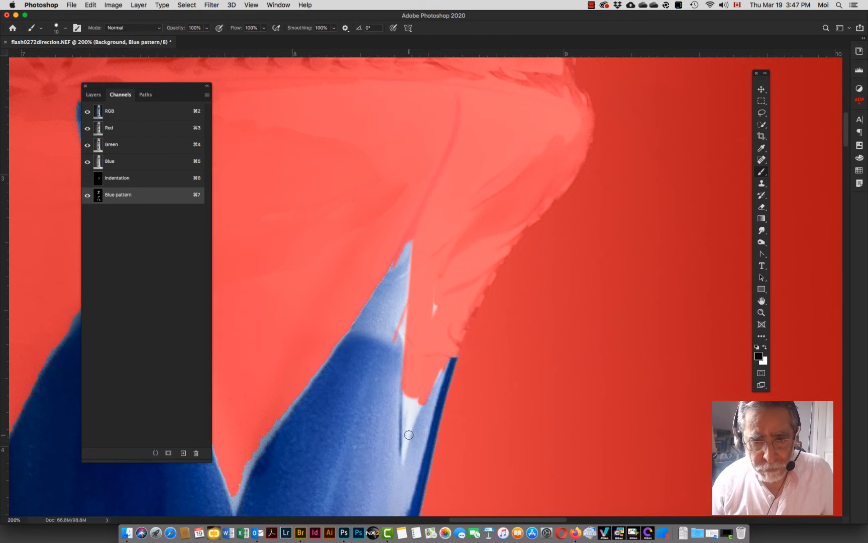
pyautogui.moveTo(409, 434); pyautogui.dragTo(412, 396)
# Step: Switch back to white and paint along the thin crown leaf tips
pyautogui.press('x')
pyautogui.moveTo(404, 249); pyautogui.dragTo(390, 340)
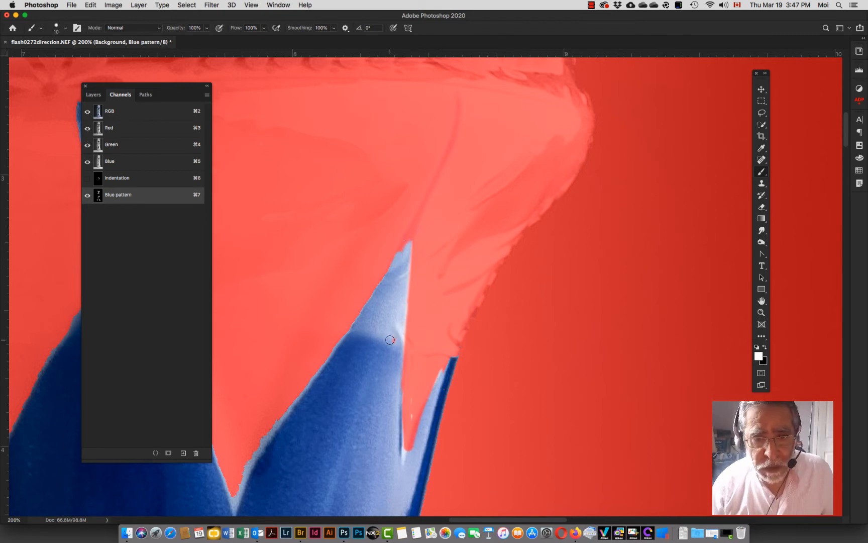
pyautogui.moveTo(410, 242); pyautogui.dragTo(458, 95)
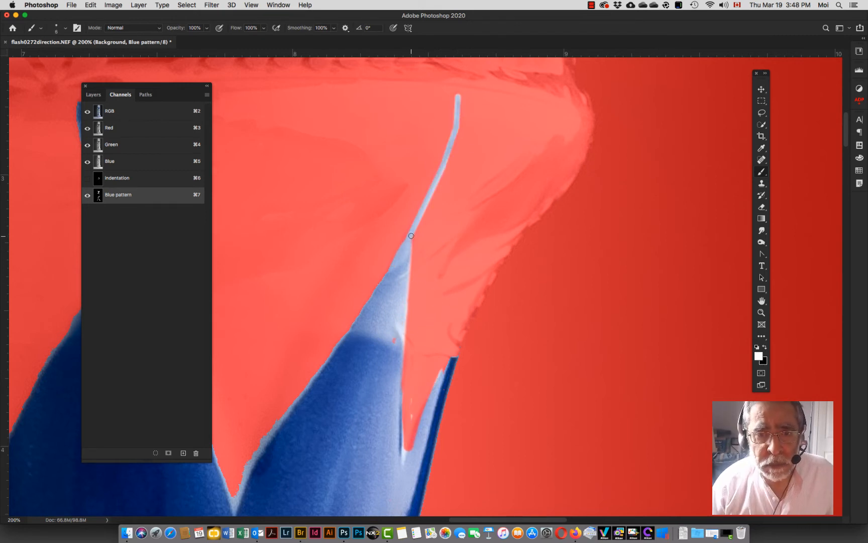
pyautogui.moveTo(293, 270); pyautogui.dragTo(525, 310)
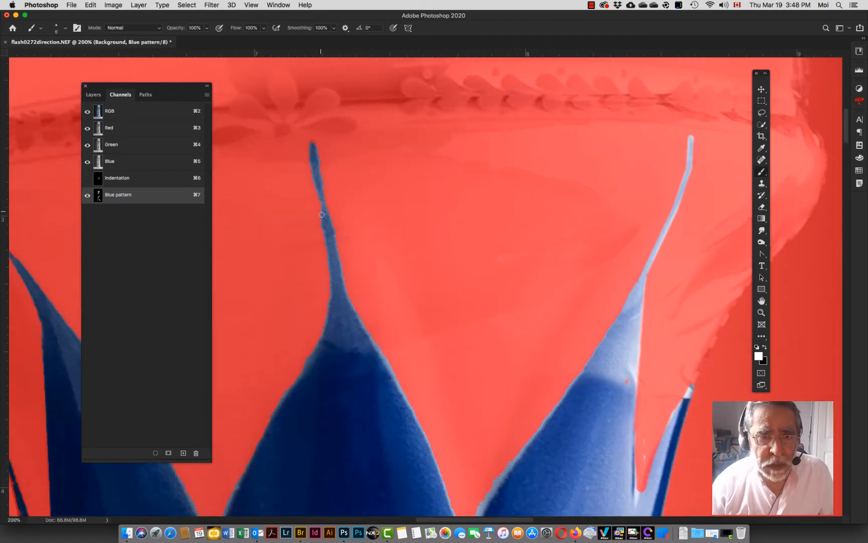
pyautogui.hscroll(-10, 336, 257)
pyautogui.moveTo(292, 174)
pyautogui.mouseDown()
pyautogui.moveTo(354, 263)
pyautogui.moveTo(363, 295)
pyautogui.mouseUp()
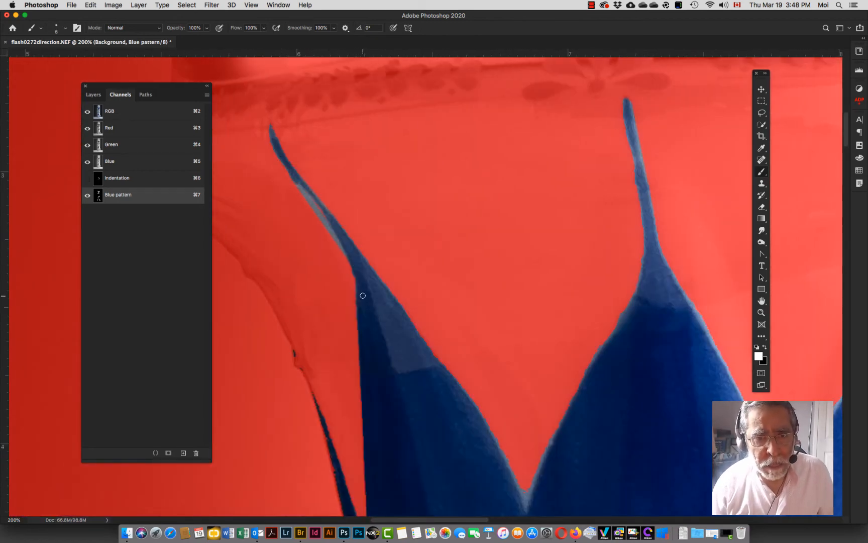
pyautogui.hscroll(-4, 289, 171)
pyautogui.scroll(-3, 290, 171)
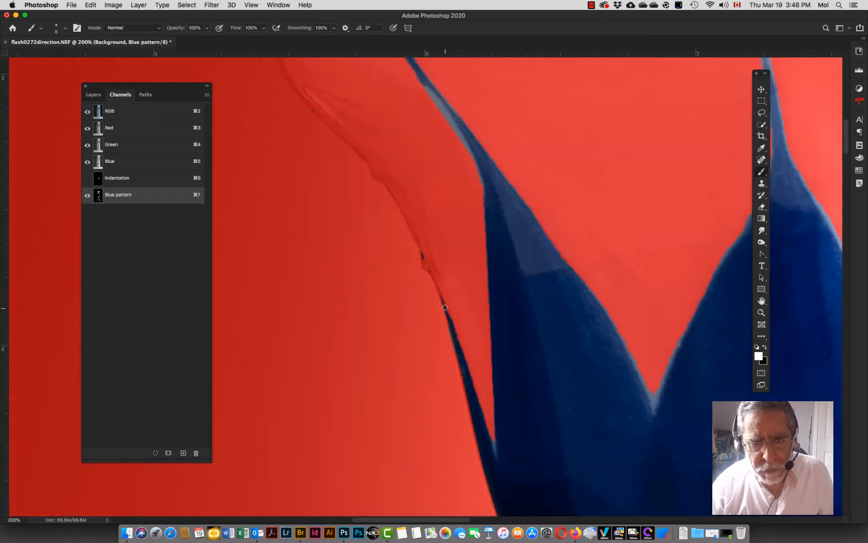
pyautogui.press('x')
pyautogui.scroll(-8, 322, 119)
pyautogui.press('x')
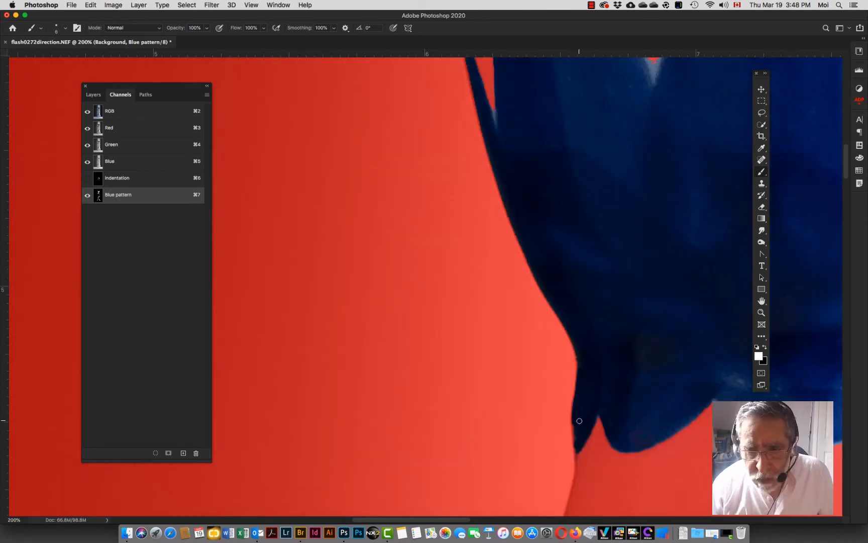
# Step: Hide the Blue pattern channel overlay and return to the RGB composite and the layers list
pyautogui.press('super+0')
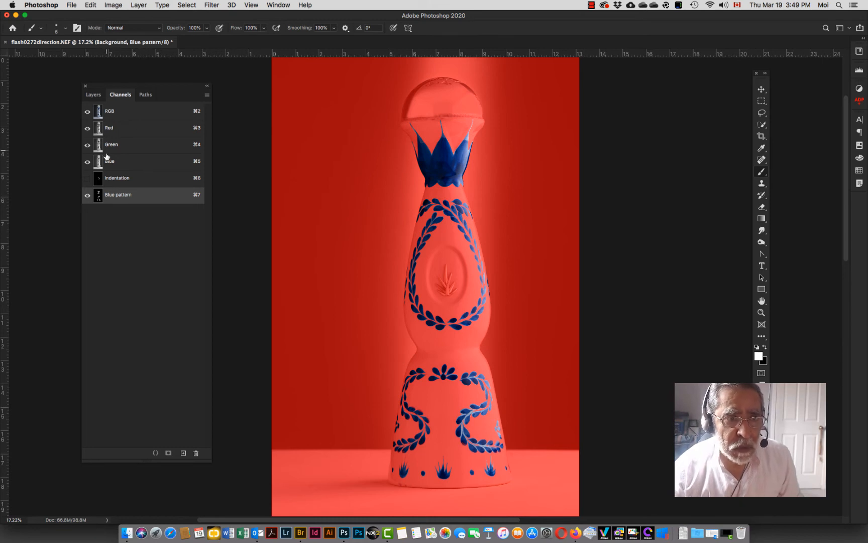
pyautogui.click(86, 195)
pyautogui.click(122, 114)
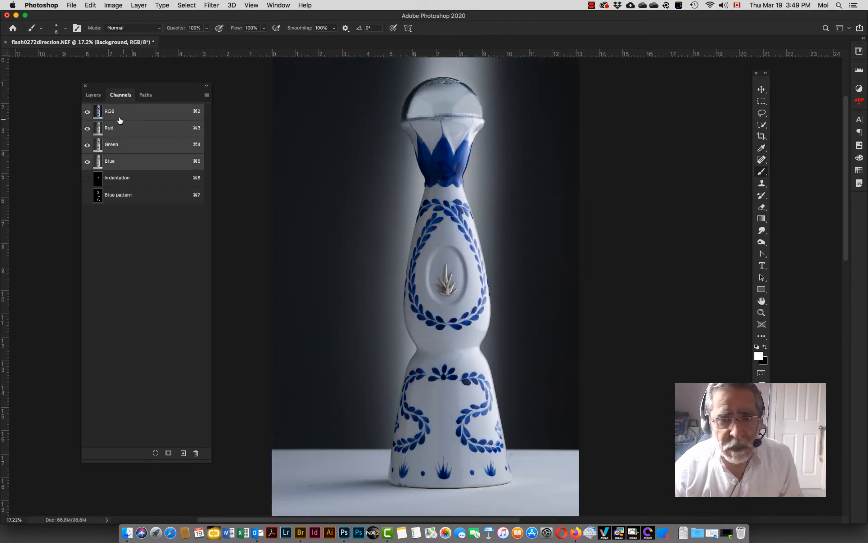
pyautogui.click(90, 96)
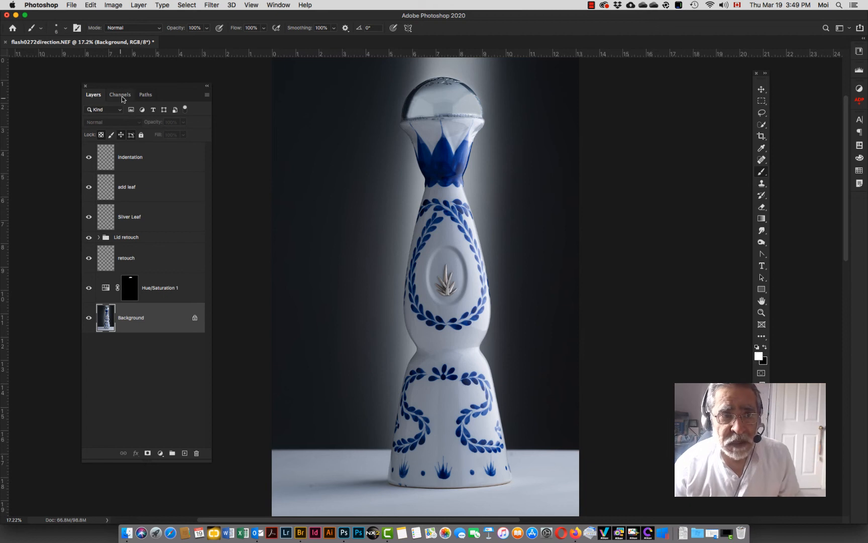
# Step: Load the Blue pattern channel as a new selection
pyautogui.click(189, 6)
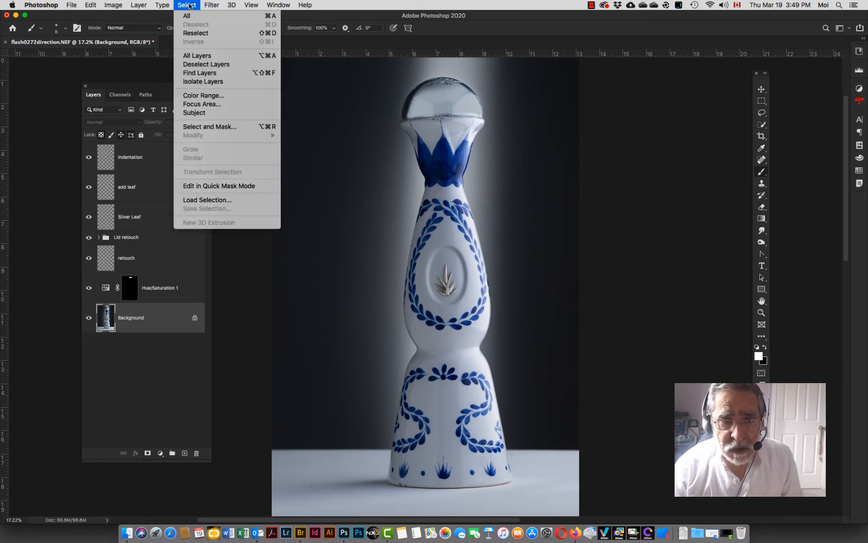
pyautogui.click(216, 201)
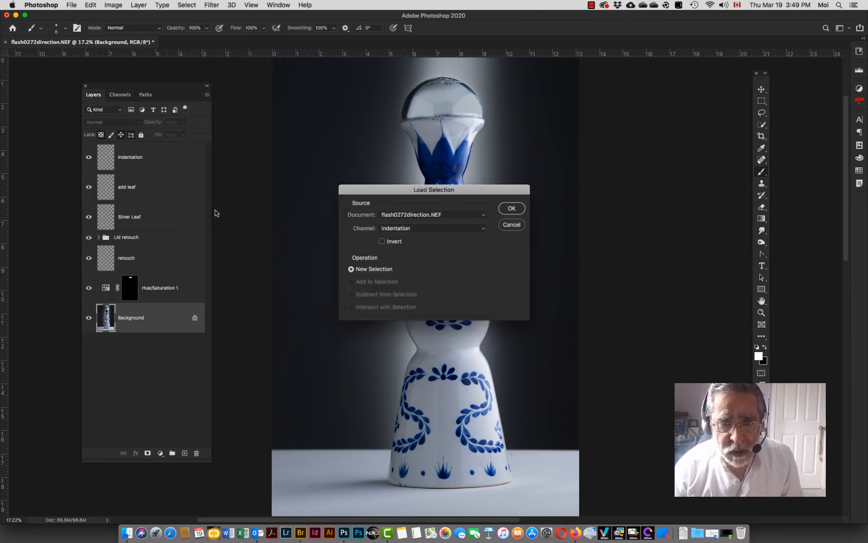
pyautogui.click(412, 229)
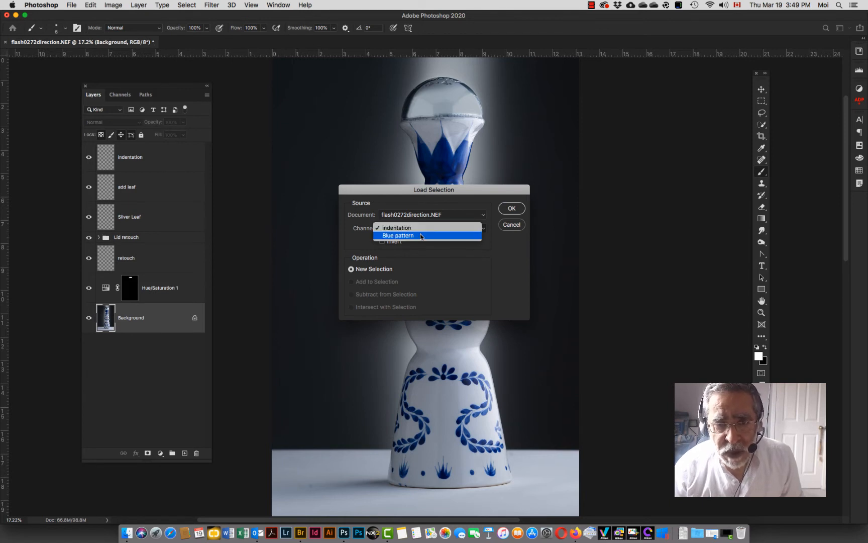
pyautogui.click(415, 238)
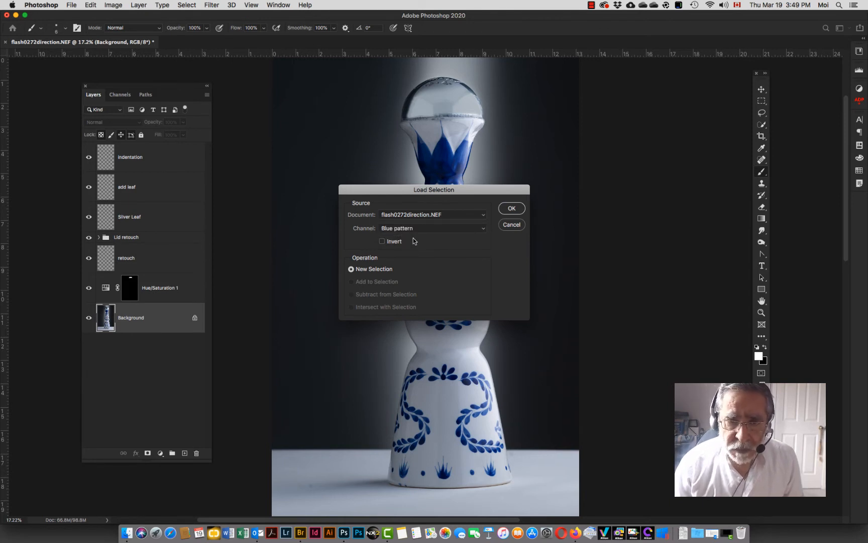
pyautogui.click(511, 208)
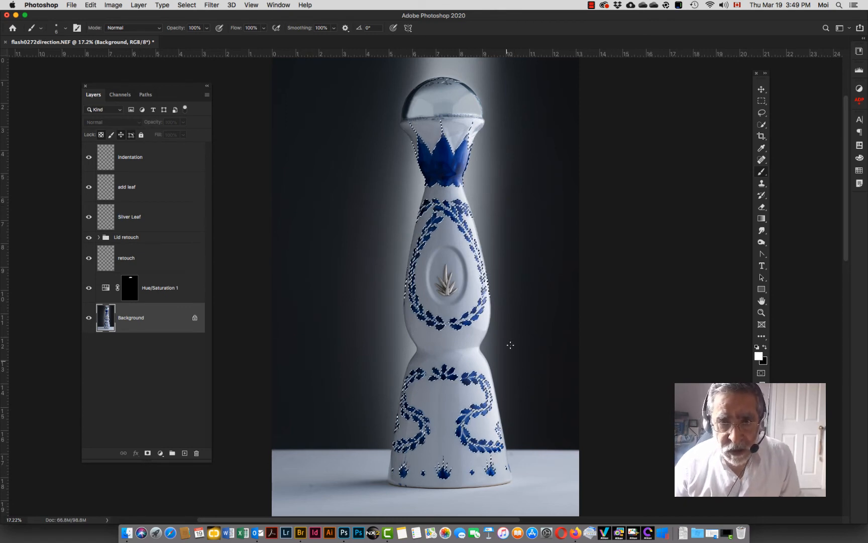
# Step: Feather the loaded decoration selection by 2 pixels
pyautogui.press('super+equal')
pyautogui.press('super+equal')
pyautogui.press('super+equal')
pyautogui.press('super+equal')
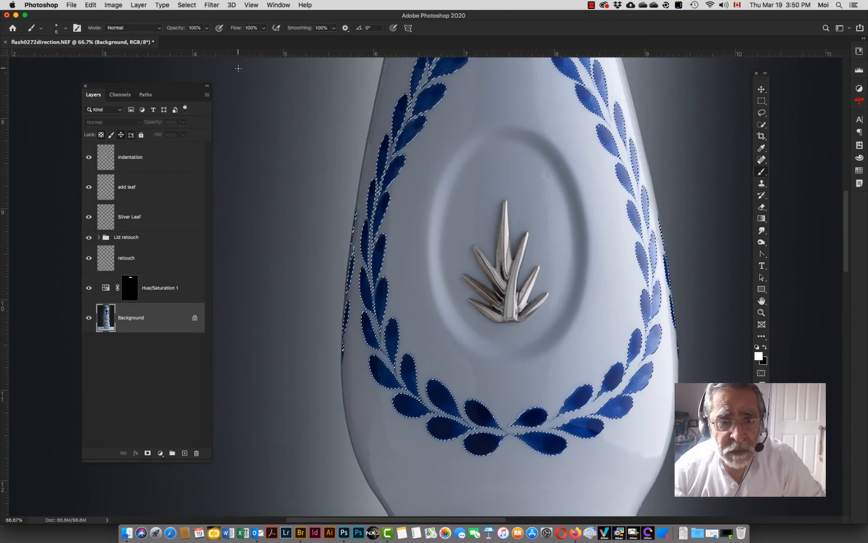
pyautogui.click(187, 6)
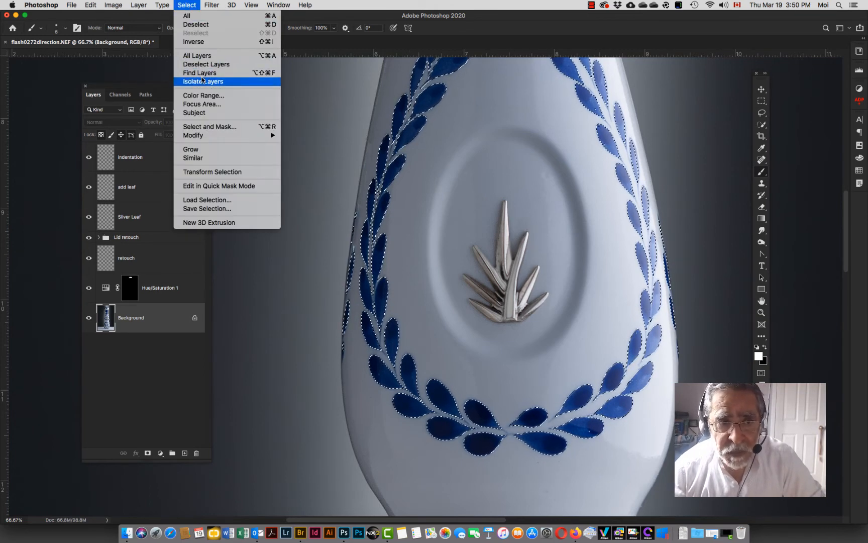
pyautogui.moveTo(211, 140)
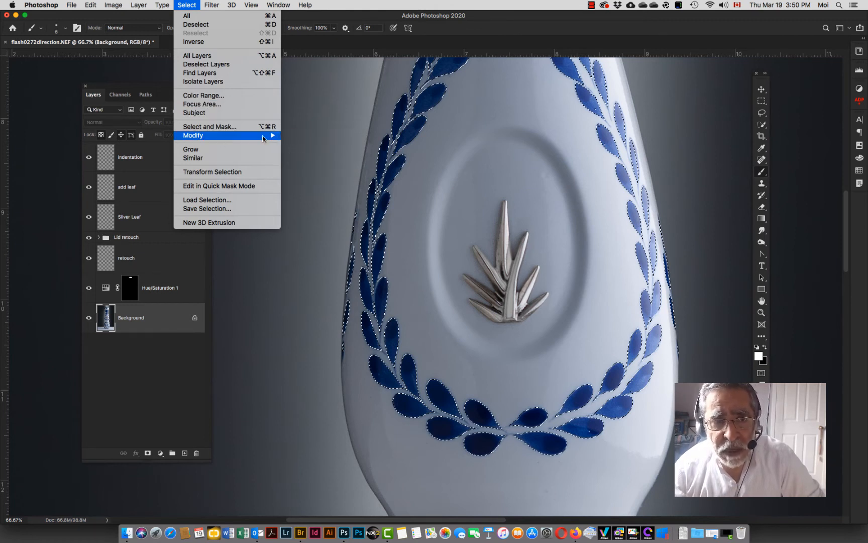
pyautogui.moveTo(264, 137)
pyautogui.click(307, 171)
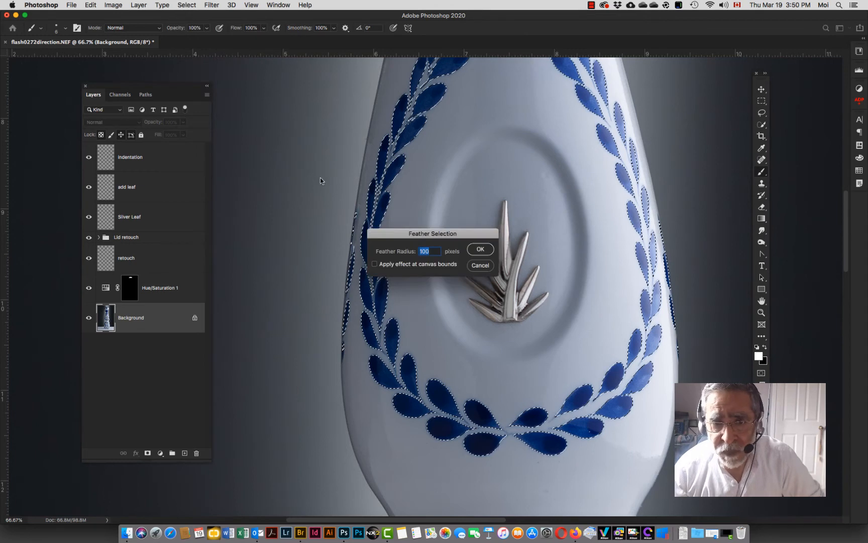
pyautogui.moveTo(425, 232); pyautogui.dragTo(517, 142)
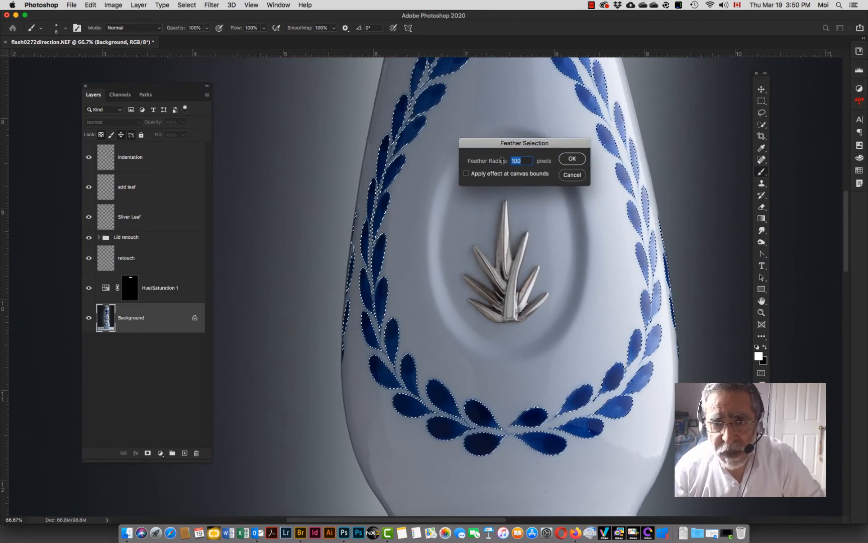
pyautogui.write('2')
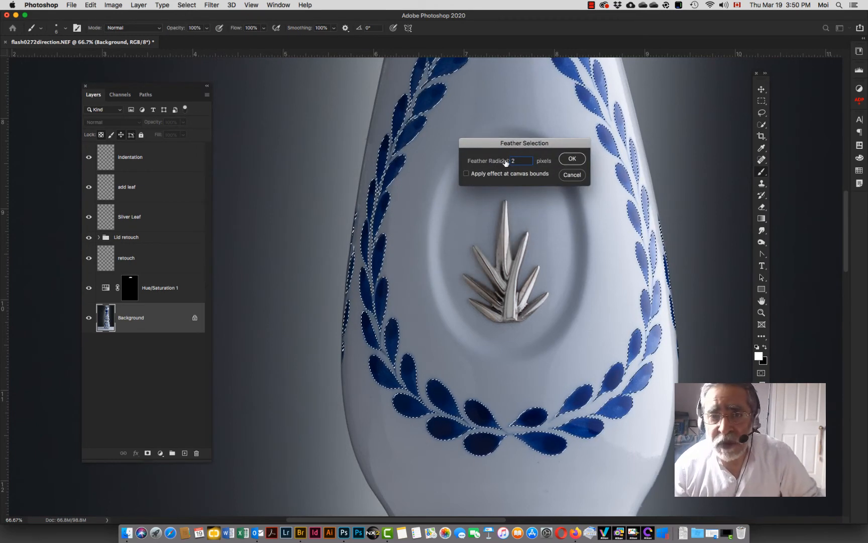
pyautogui.click(507, 164)
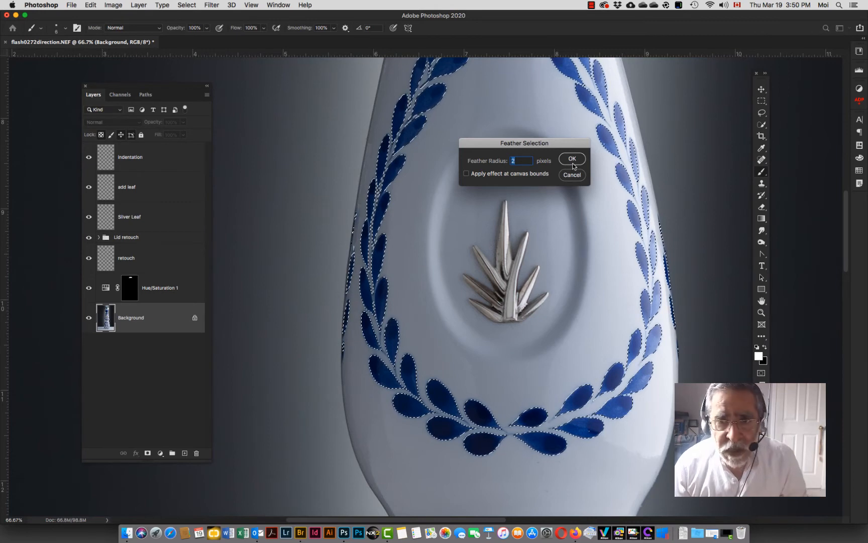
pyautogui.click(573, 159)
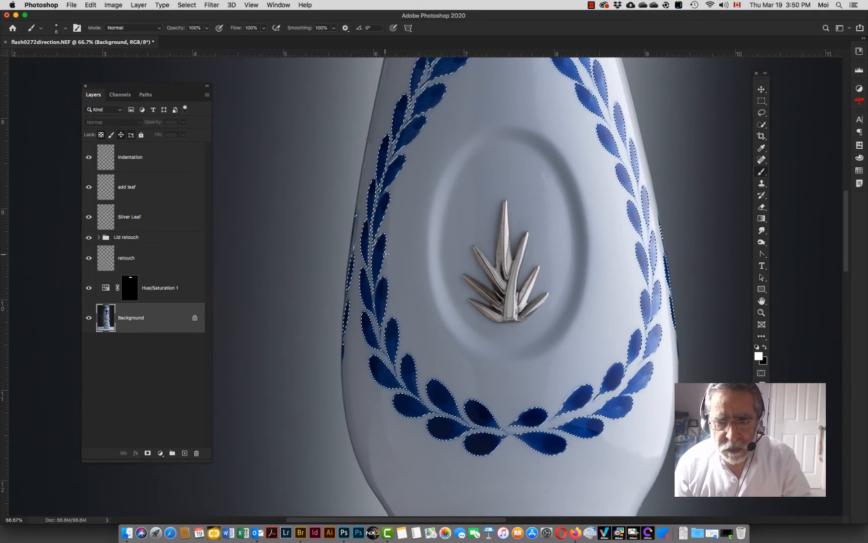
# Step: Select the indentation layer and add a Curves adjustment layer masked by the selection
pyautogui.press('super+0')
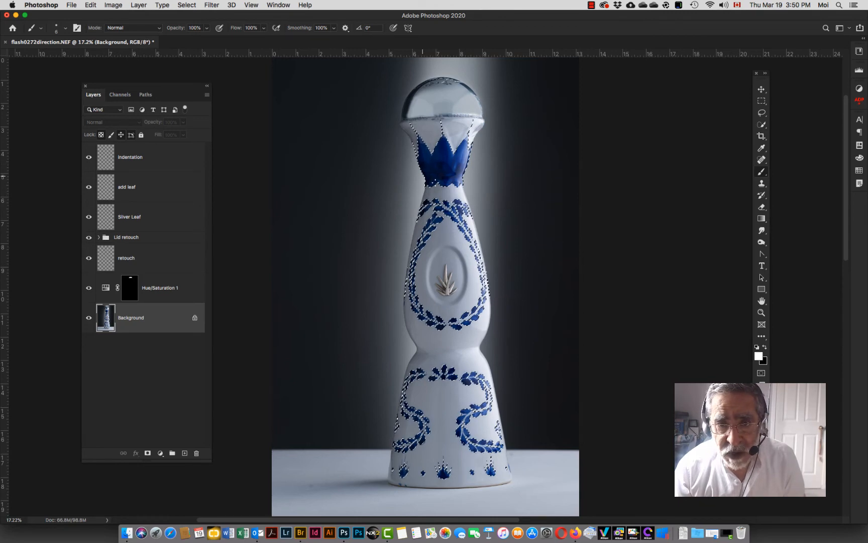
pyautogui.click(134, 157)
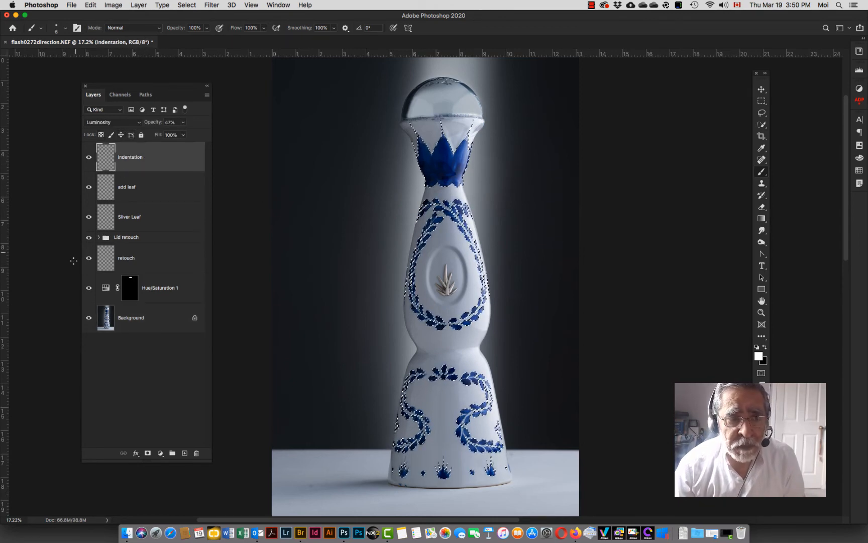
pyautogui.click(161, 453)
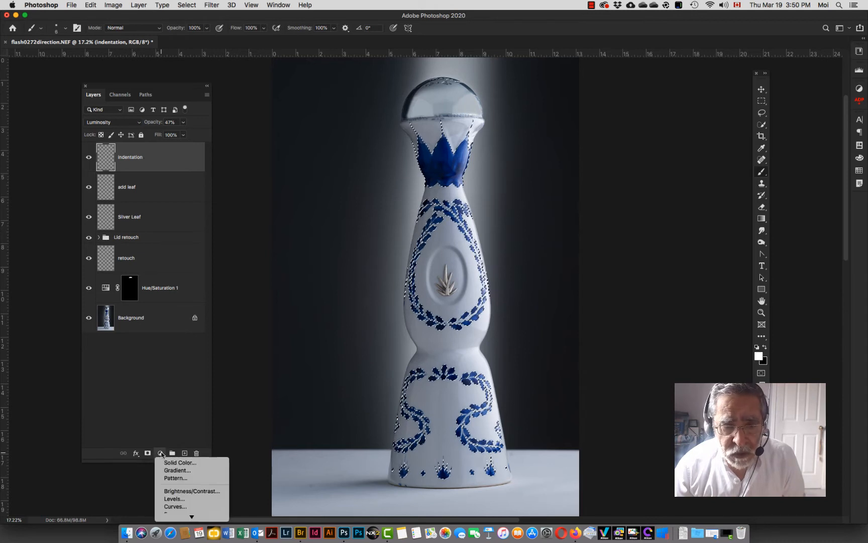
pyautogui.moveTo(191, 516)
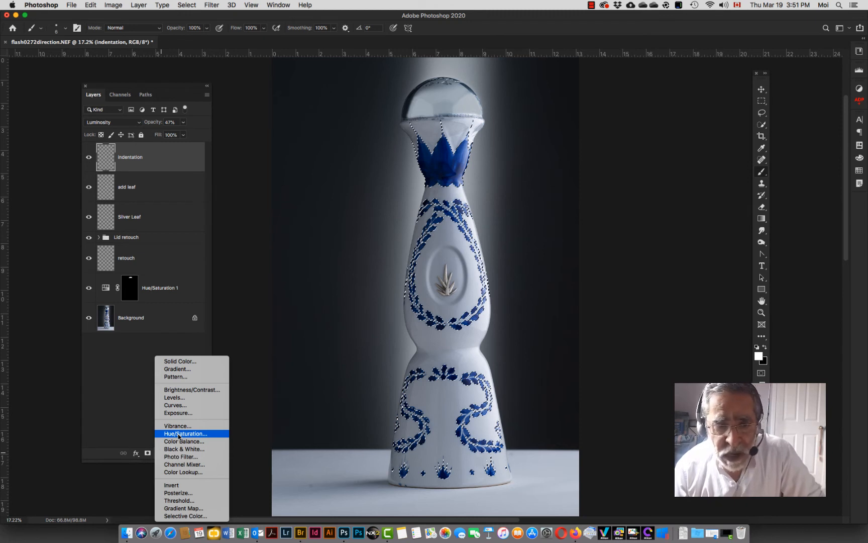
pyautogui.click(176, 406)
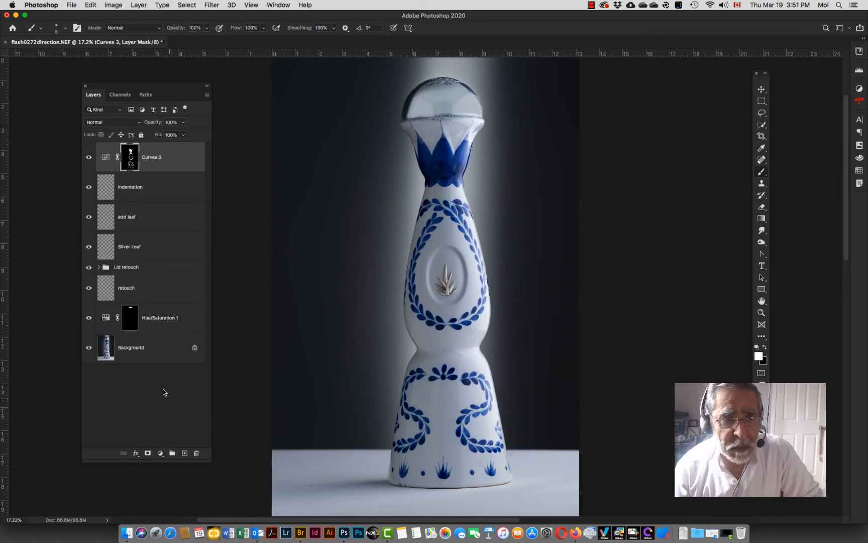
# Step: View the Curves layer mask on its own and examine the leaf edges at higher magnification
pyautogui.keyDown('alt'); pyautogui.click(132, 161); pyautogui.keyUp('alt')
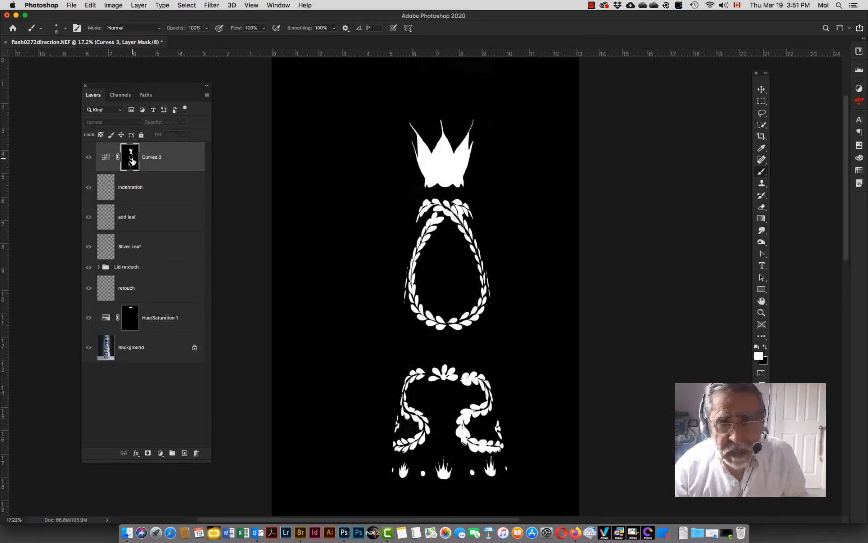
pyautogui.press('z')
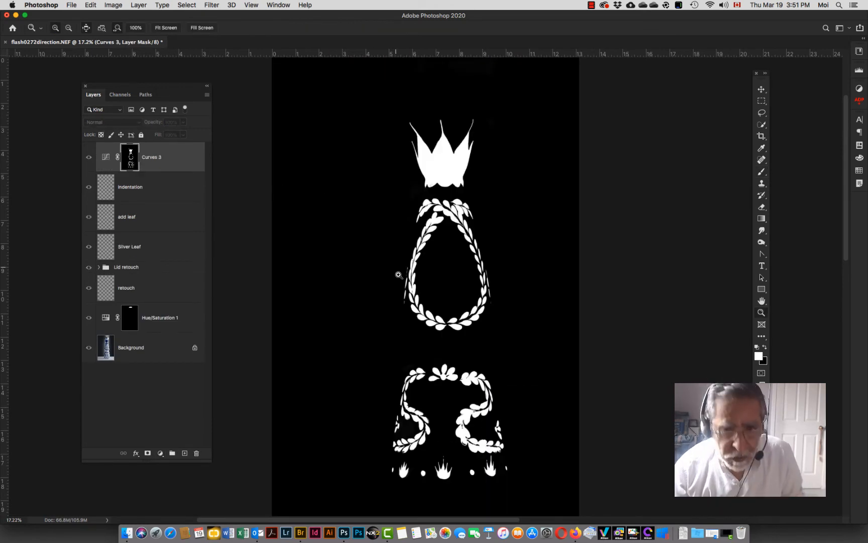
pyautogui.click(437, 278)
pyautogui.click(435, 279)
pyautogui.click(435, 279)
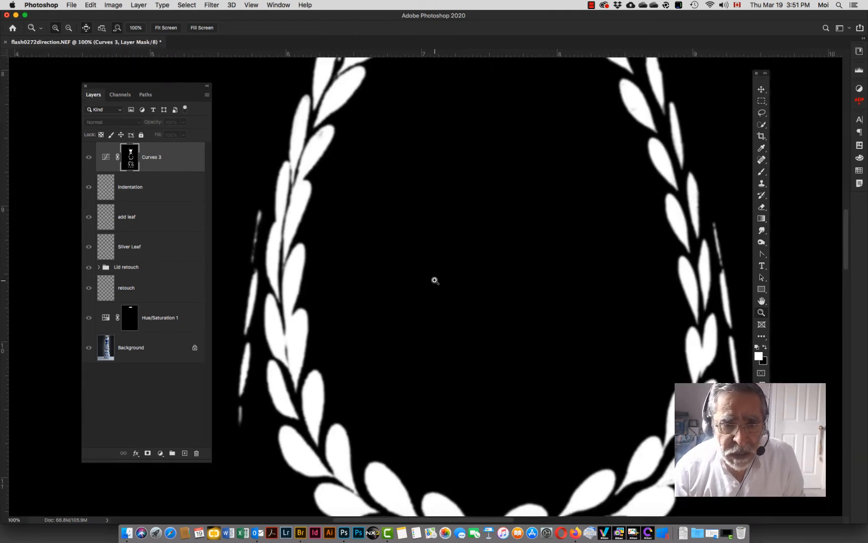
pyautogui.click(300, 356)
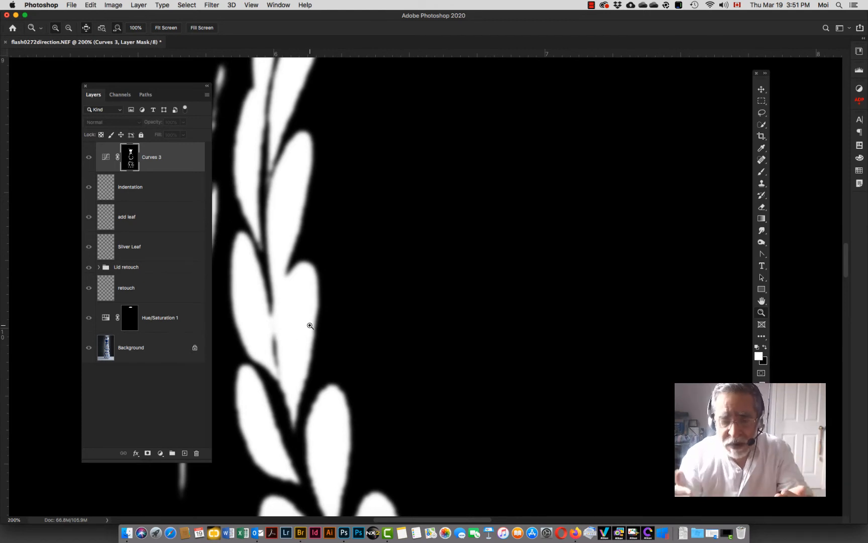
pyautogui.press('super+0')
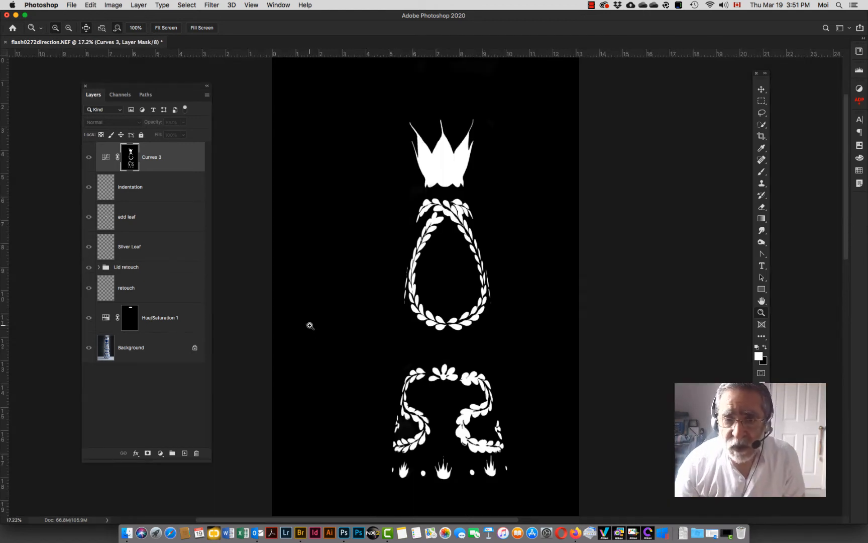
pyautogui.click(105, 159)
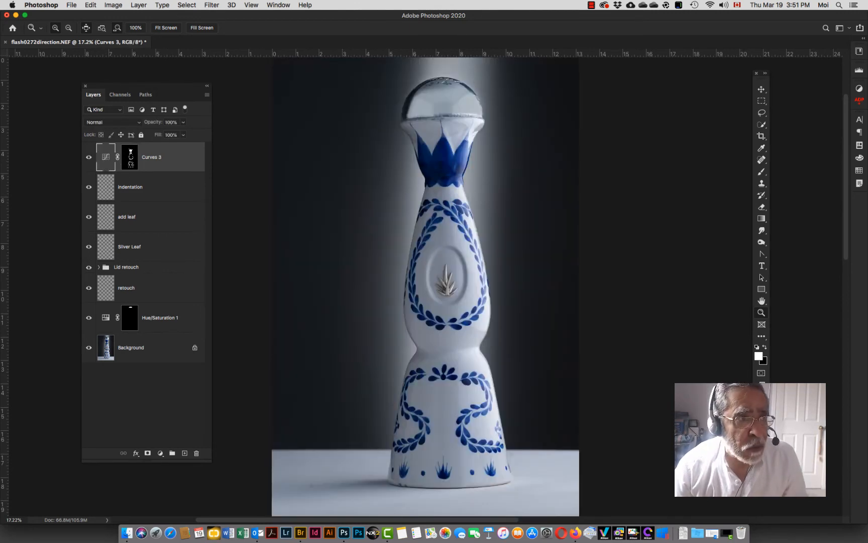
# Step: Open the curve properties, raise the RGB curve with an upper point and add a lower anchor point
pyautogui.moveTo(1, 186); pyautogui.dragTo(624, 195)
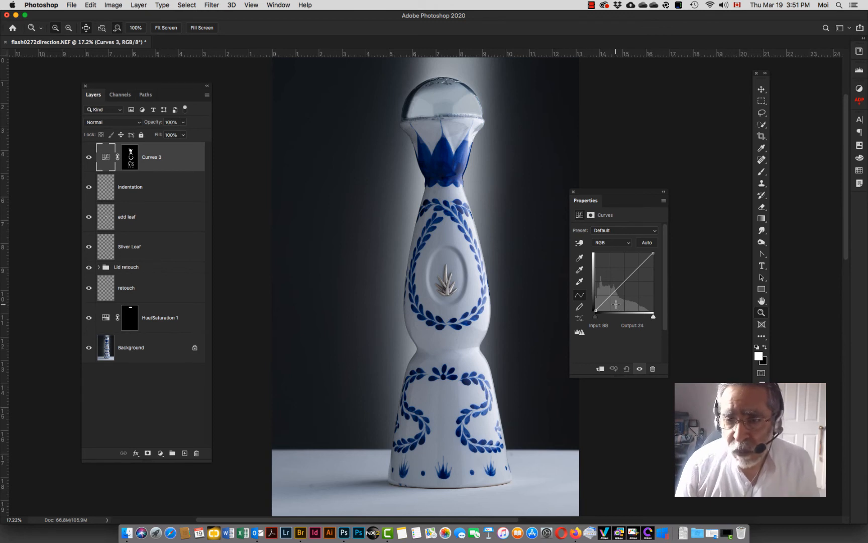
pyautogui.moveTo(609, 296); pyautogui.dragTo(635, 272)
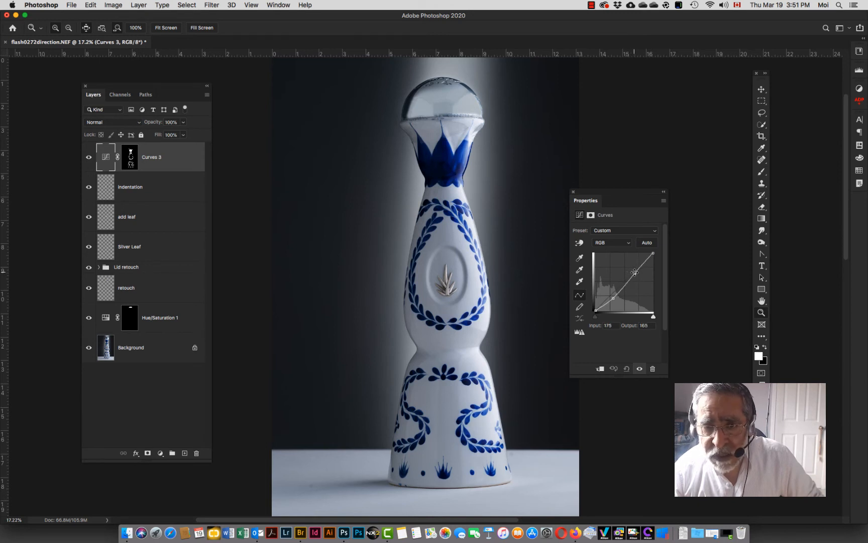
pyautogui.click(615, 298)
pyautogui.moveTo(615, 298); pyautogui.dragTo(613, 296)
# Step: Switch to the Blue channel curve and pull its midpoint slightly down
pyautogui.click(612, 243)
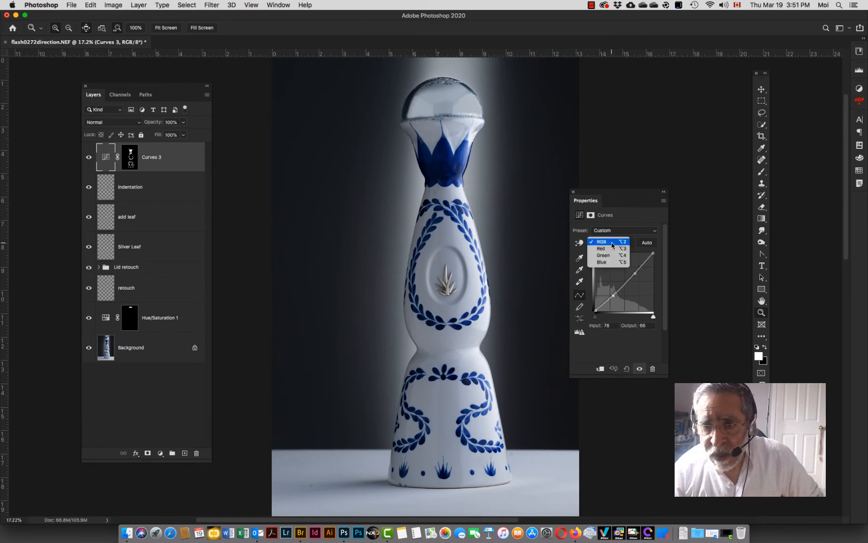
pyautogui.click(607, 262)
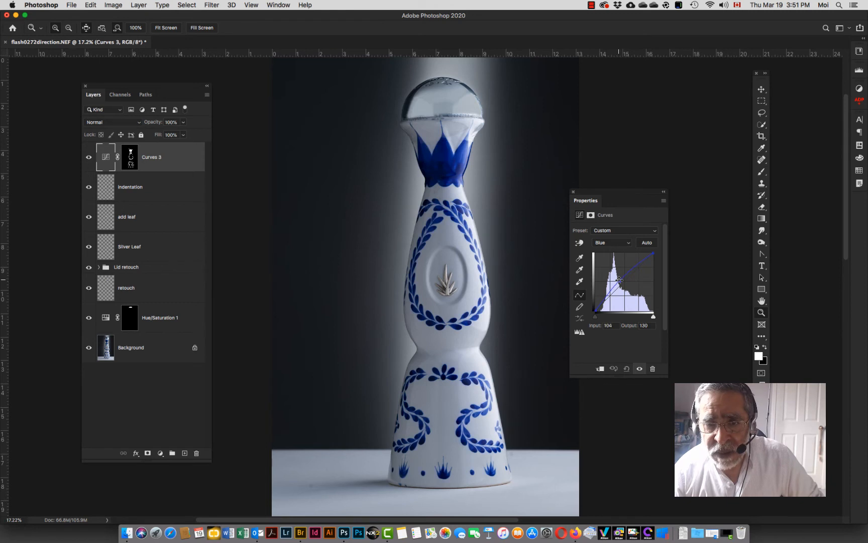
pyautogui.moveTo(619, 279)
pyautogui.mouseDown()
pyautogui.moveTo(609, 285)
pyautogui.moveTo(618, 285)
pyautogui.mouseUp()
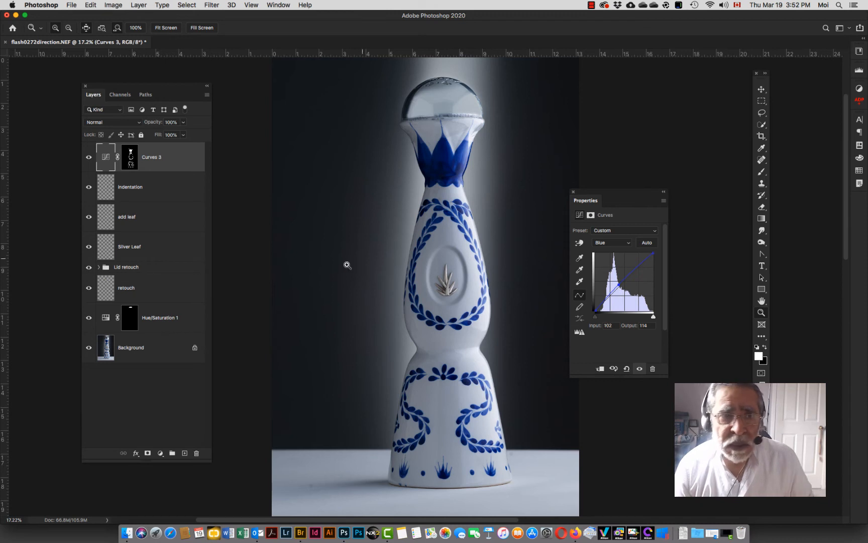
# Step: Try the Darker Color blend mode on the Curves layer and toggle its visibility
pyautogui.click(110, 160)
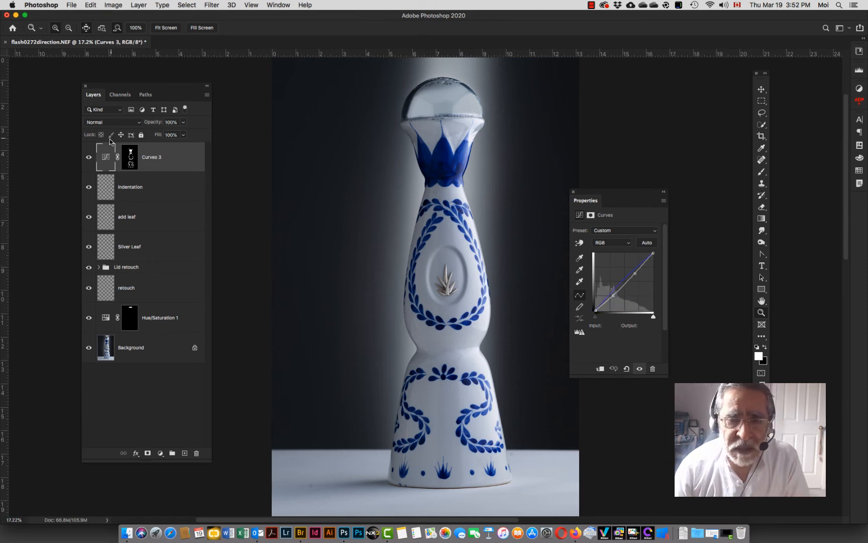
pyautogui.click(117, 124)
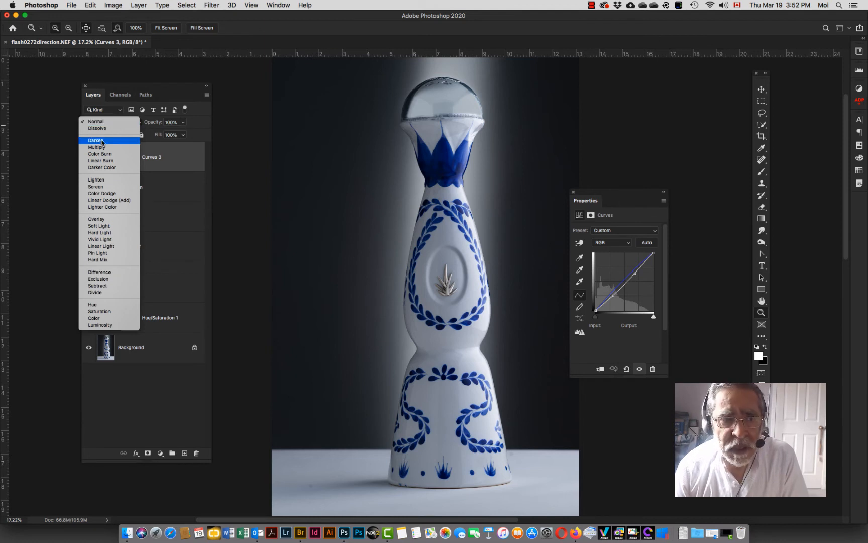
pyautogui.click(101, 167)
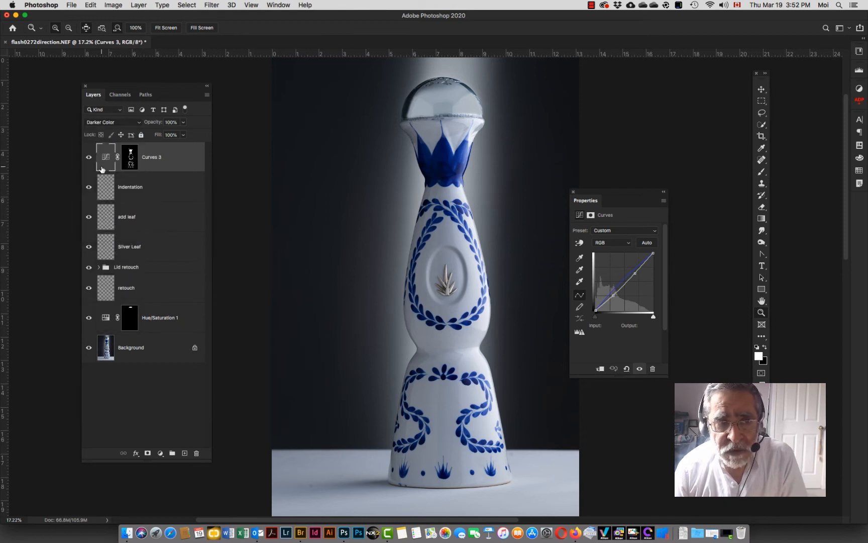
pyautogui.click(90, 159)
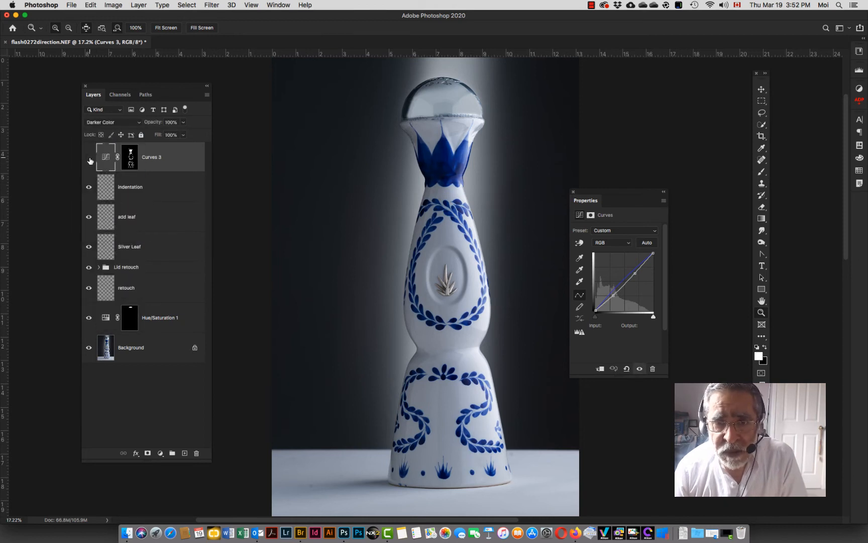
# Step: Try the Multiply blend mode on the Curves layer with lowered opacity
pyautogui.click(114, 123)
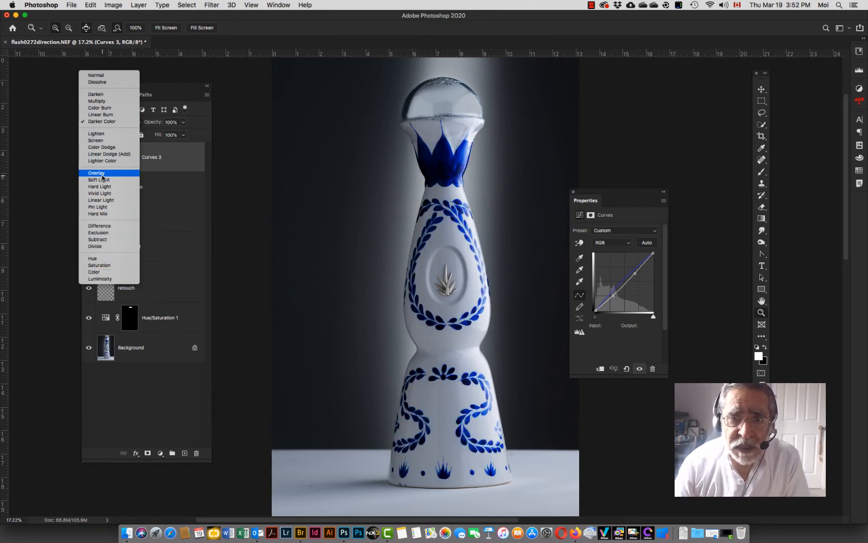
pyautogui.click(99, 102)
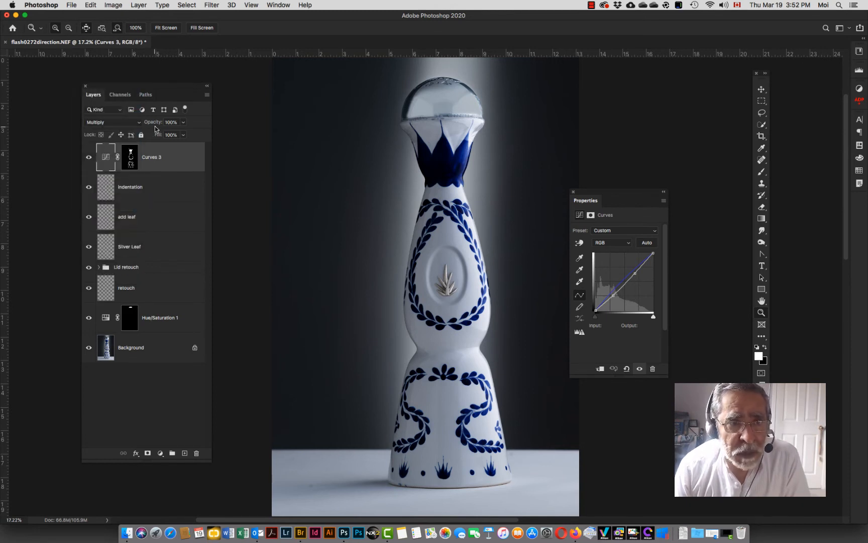
pyautogui.moveTo(159, 123); pyautogui.dragTo(147, 124)
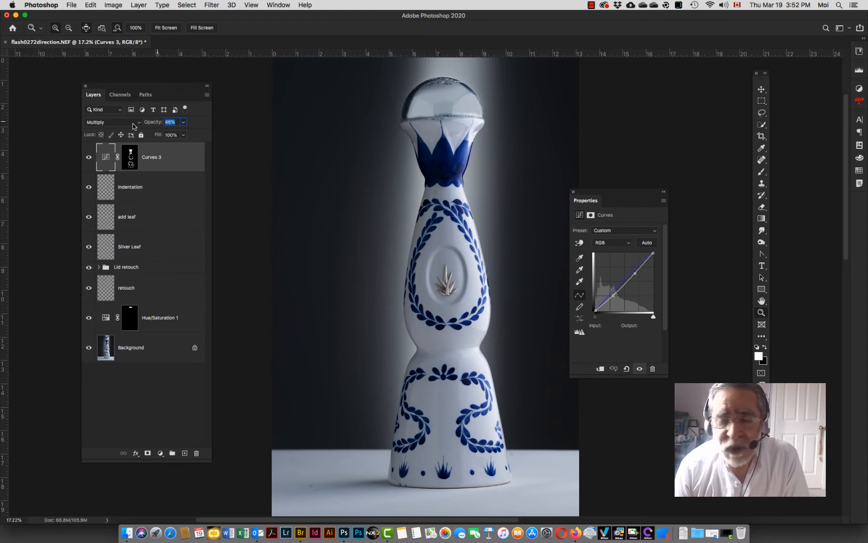
pyautogui.moveTo(133, 123); pyautogui.dragTo(171, 125)
# Step: Set the Curves layer back to Normal blend mode at 85% opacity and hide it to compare
pyautogui.click(129, 122)
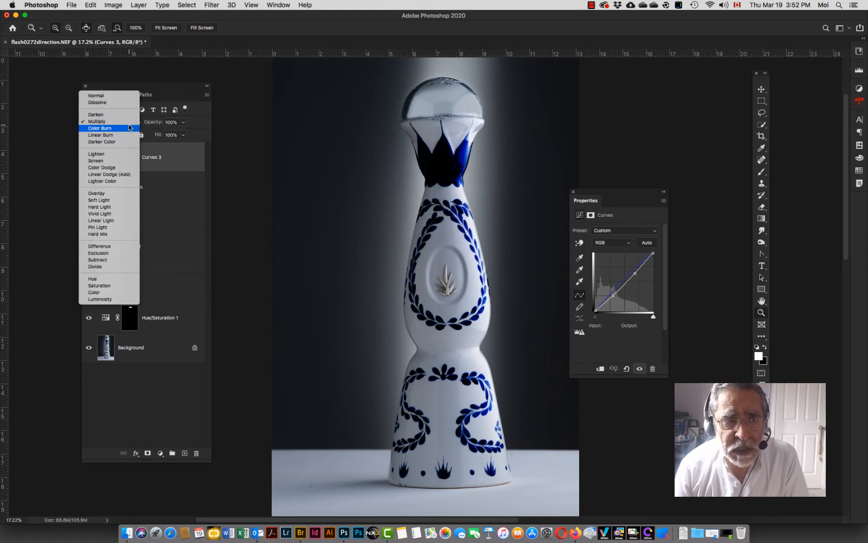
pyautogui.click(112, 96)
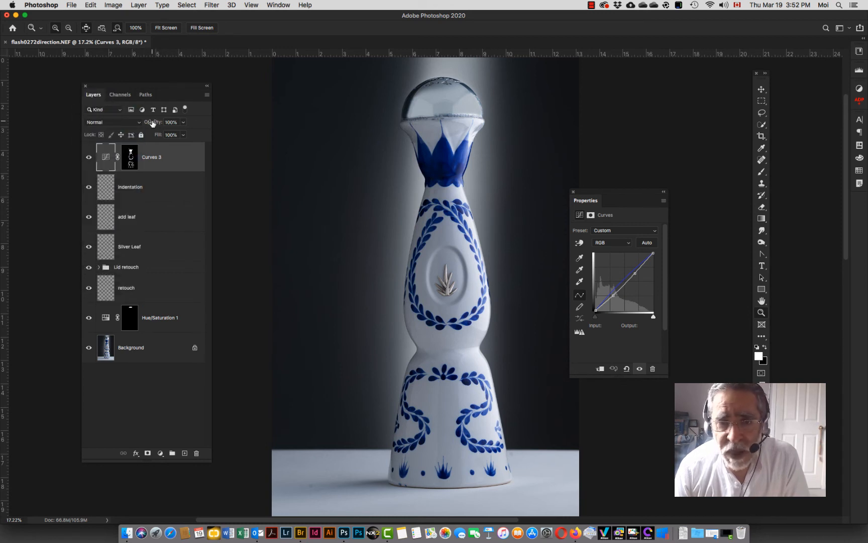
pyautogui.moveTo(152, 124); pyautogui.dragTo(148, 123)
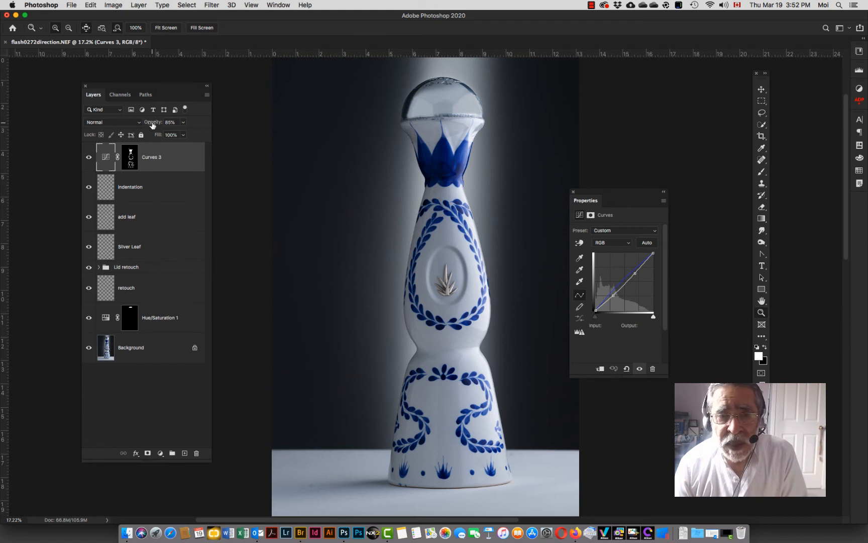
pyautogui.click(90, 159)
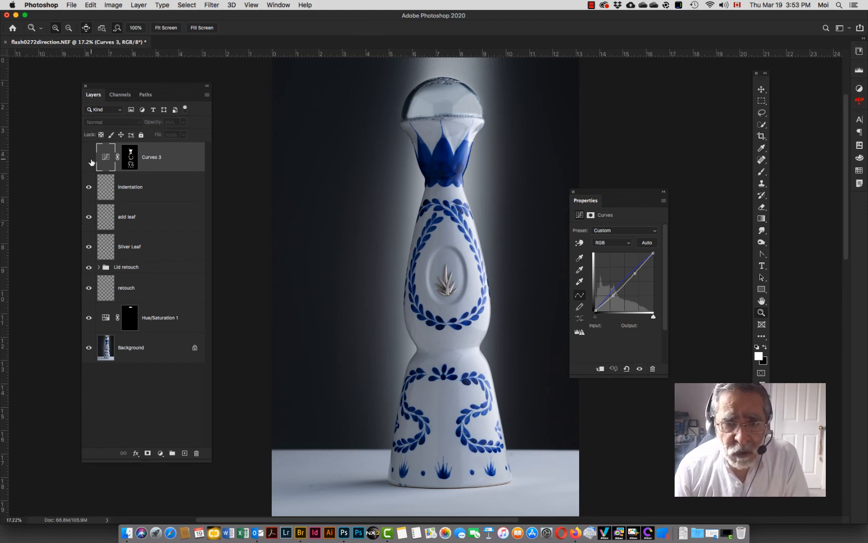
# Step: Toggle the Curves 3 layer's visibility on and off to compare the effect
pyautogui.click(89, 159)
pyautogui.click(90, 160)
pyautogui.click(90, 159)
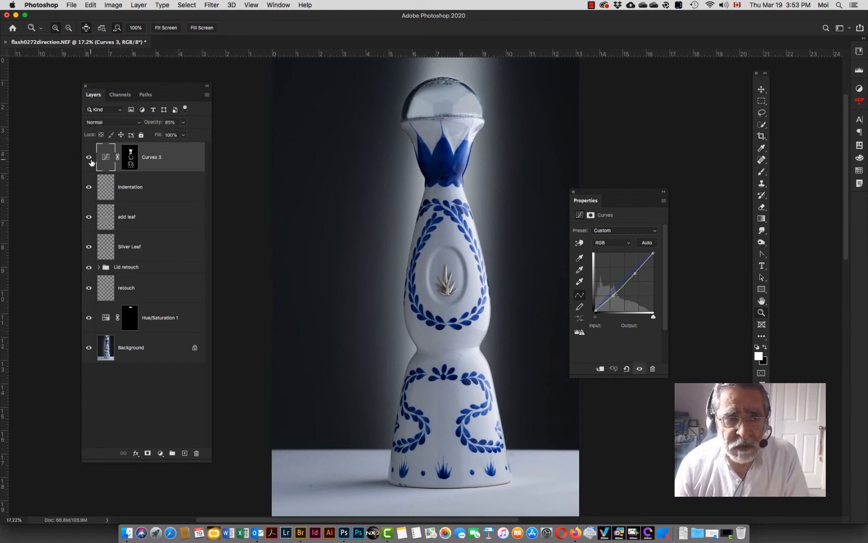
pyautogui.click(90, 159)
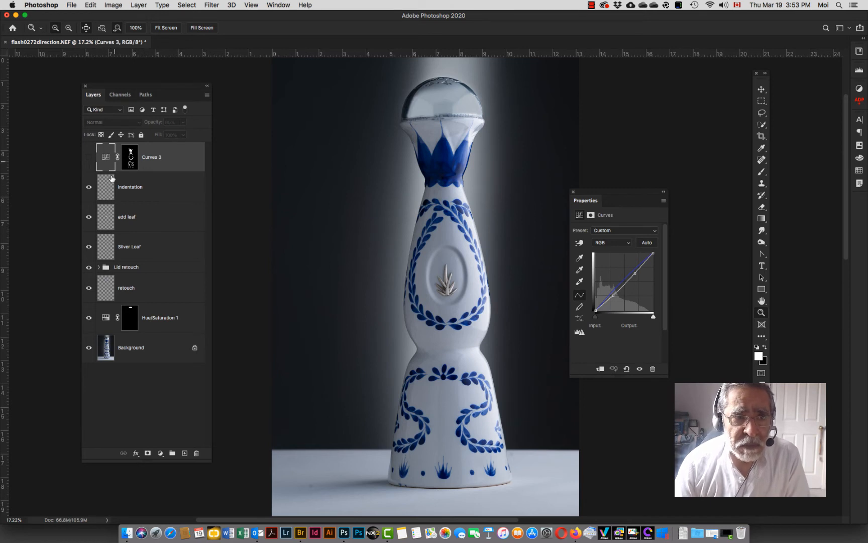
# Step: Add a Hue/Saturation adjustment layer above the indentation layer
pyautogui.click(131, 190)
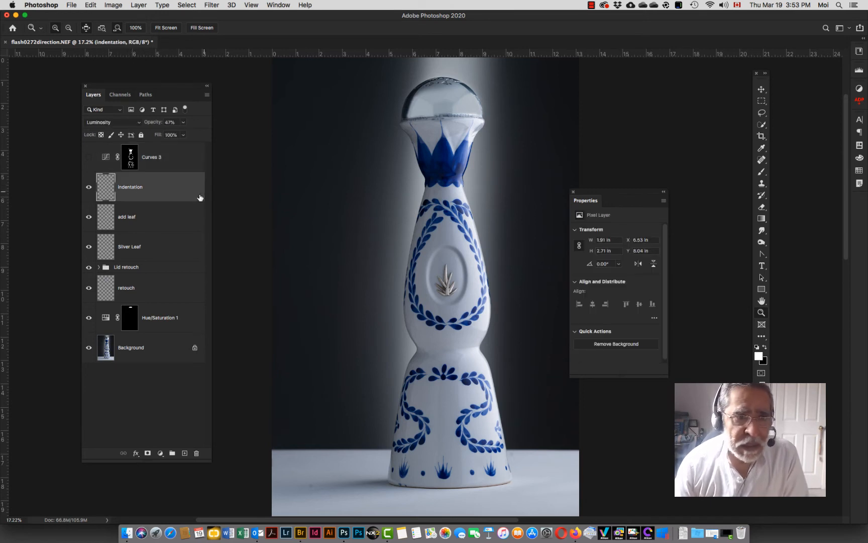
pyautogui.click(160, 453)
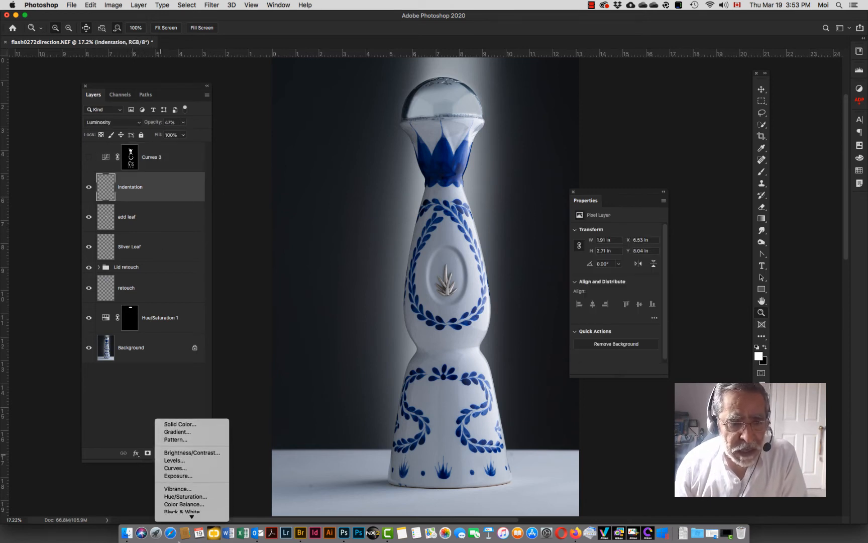
pyautogui.click(177, 433)
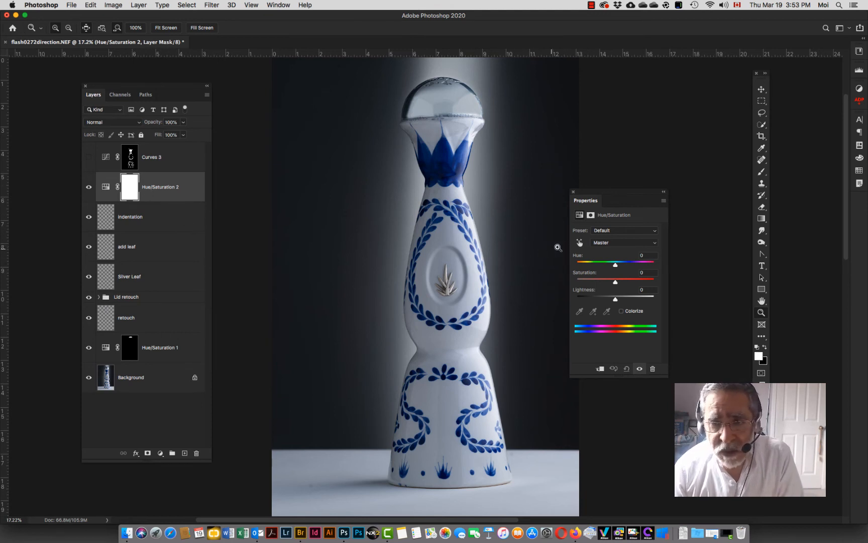
# Step: Boost the Blues saturation to +26 by dragging on the blue crown with the targeted adjustment tool
pyautogui.click(580, 243)
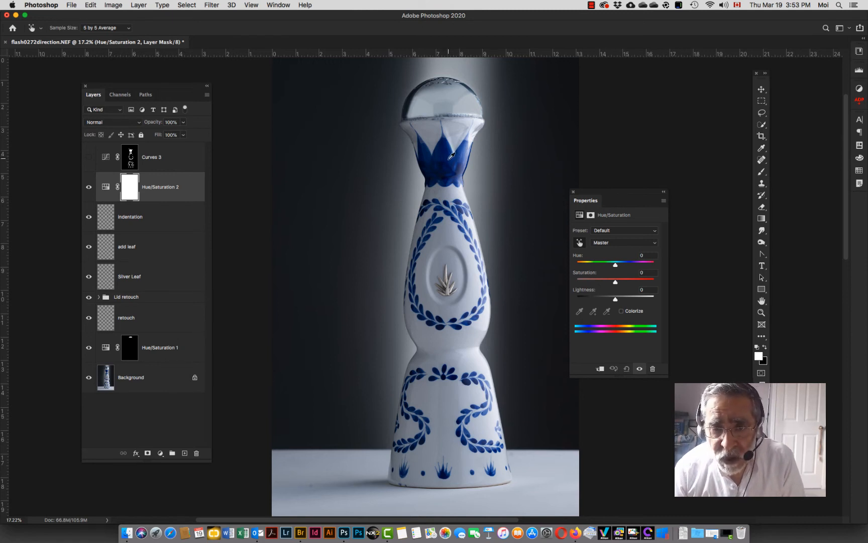
pyautogui.click(449, 158)
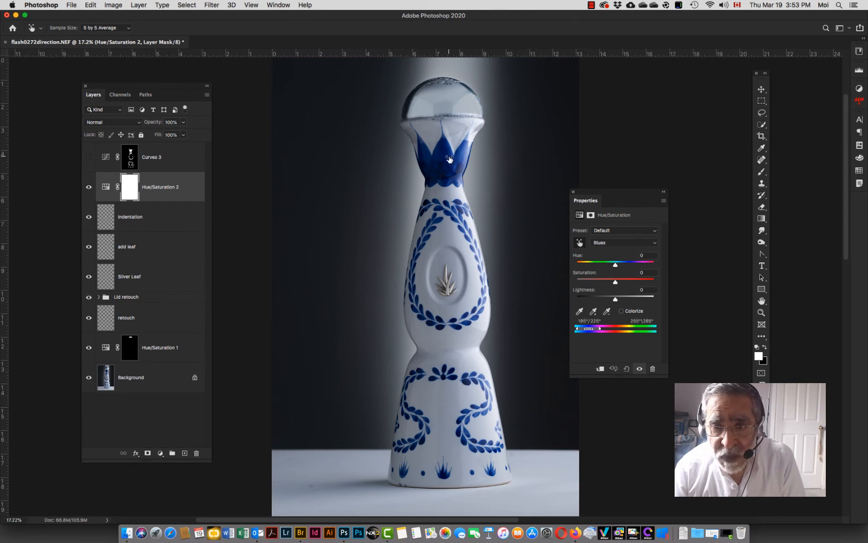
pyautogui.moveTo(449, 159)
pyautogui.mouseDown()
pyautogui.moveTo(473, 158)
pyautogui.moveTo(463, 160)
pyautogui.mouseUp()
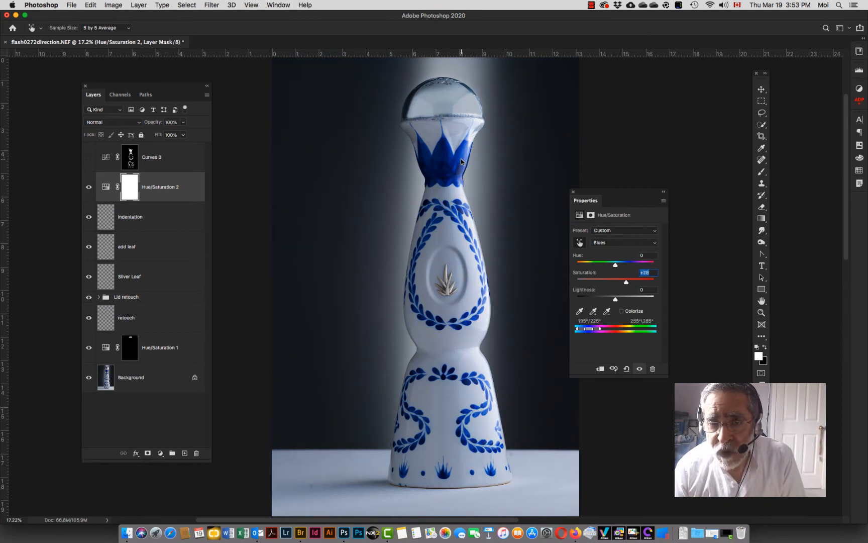
# Step: Switch to the Master range and set Hue to +8, Saturation to +8 and Lightness to -2
pyautogui.click(579, 245)
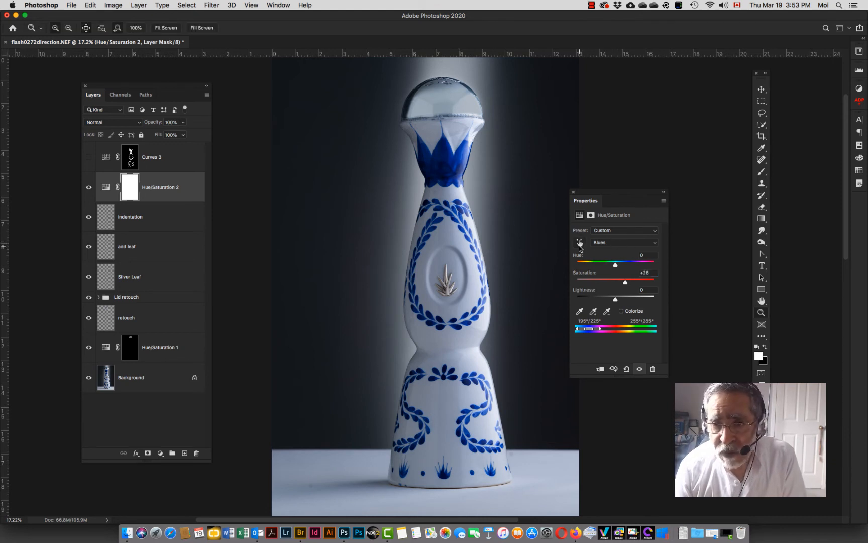
pyautogui.click(630, 242)
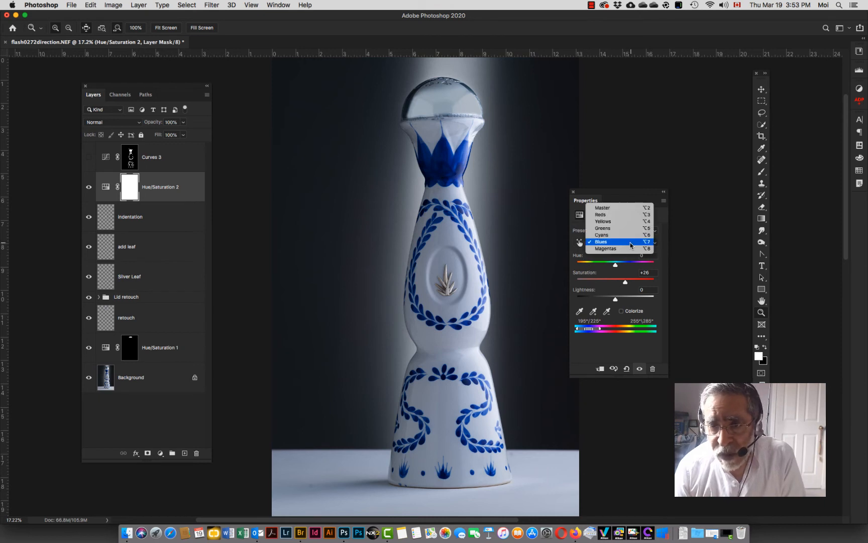
pyautogui.click(609, 208)
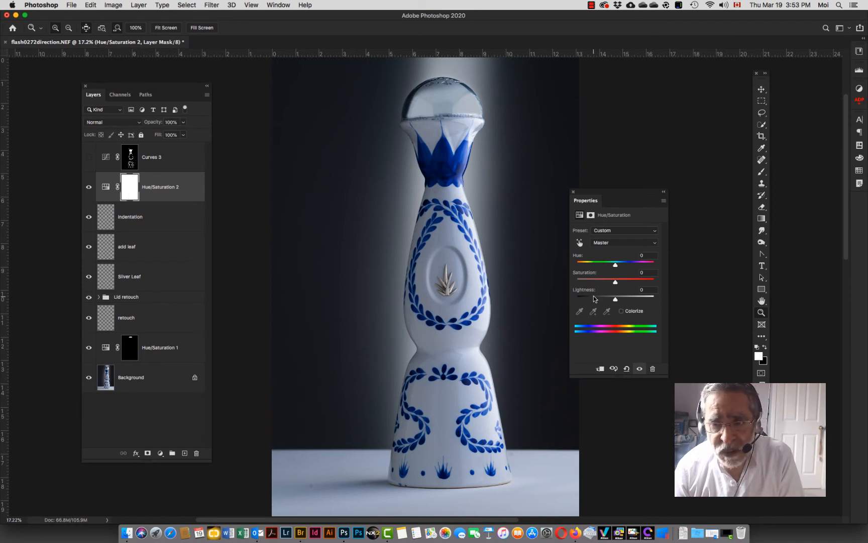
pyautogui.moveTo(616, 282)
pyautogui.mouseDown()
pyautogui.moveTo(624, 285)
pyautogui.moveTo(591, 285)
pyautogui.moveTo(631, 286)
pyautogui.moveTo(614, 286)
pyautogui.mouseUp()
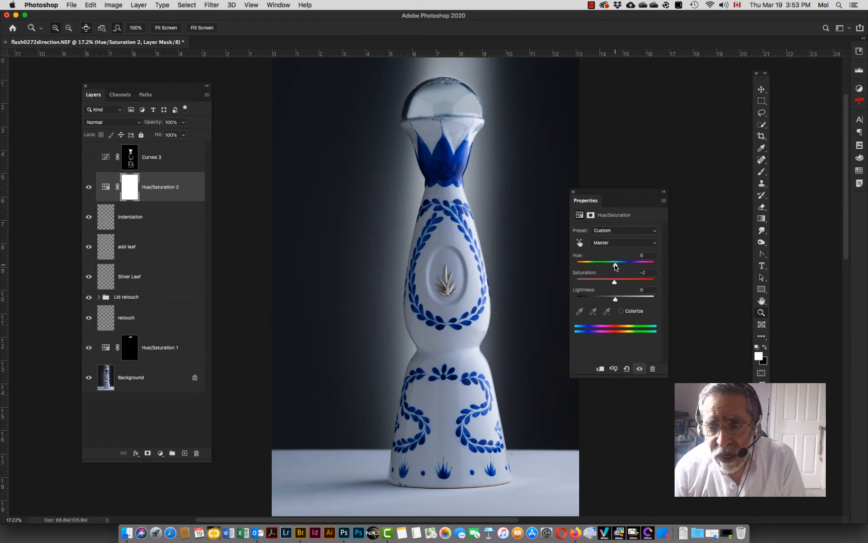
pyautogui.moveTo(616, 266)
pyautogui.mouseDown()
pyautogui.moveTo(625, 267)
pyautogui.moveTo(618, 268)
pyautogui.mouseUp()
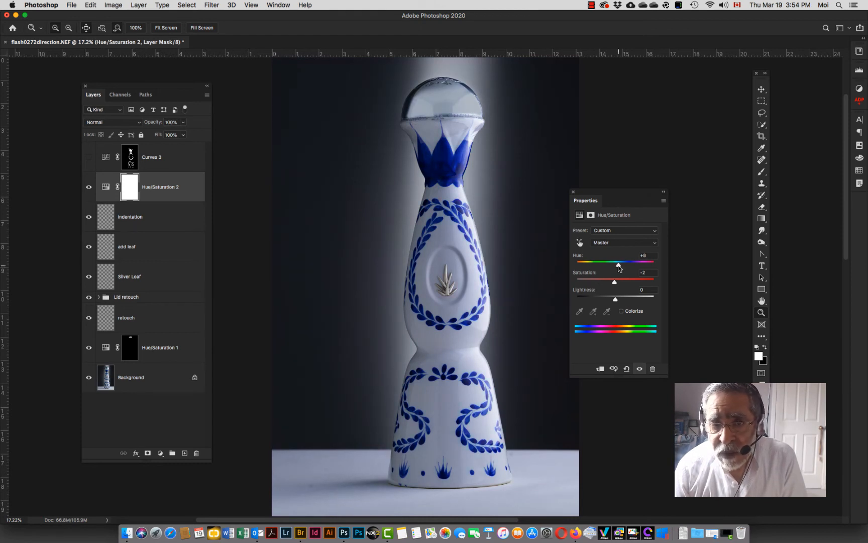
pyautogui.moveTo(614, 282); pyautogui.dragTo(614, 301)
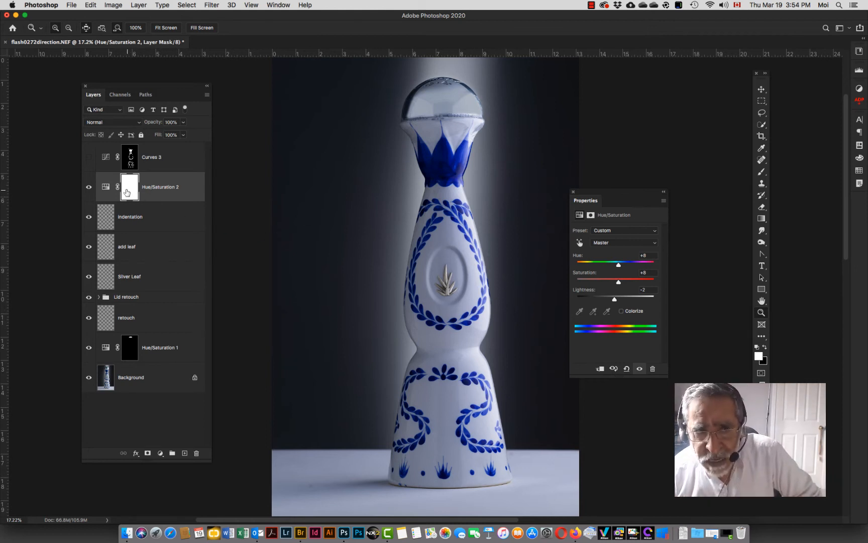
# Step: Select the Hue/Saturation layer mask and load the saved Blue pattern selection
pyautogui.click(126, 193)
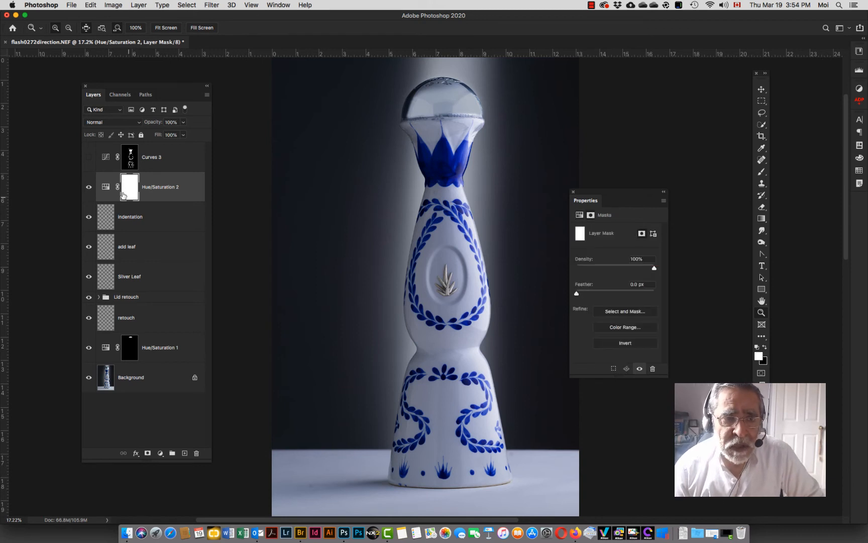
pyautogui.click(188, 6)
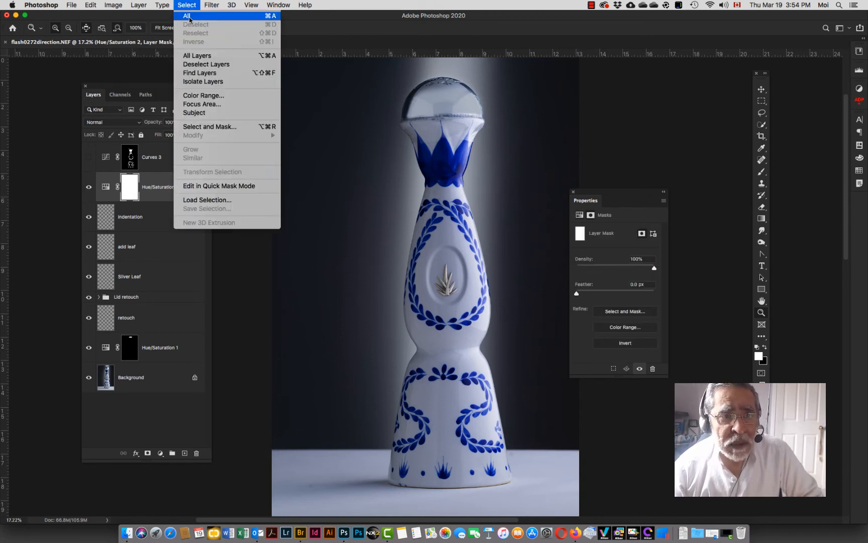
pyautogui.click(213, 201)
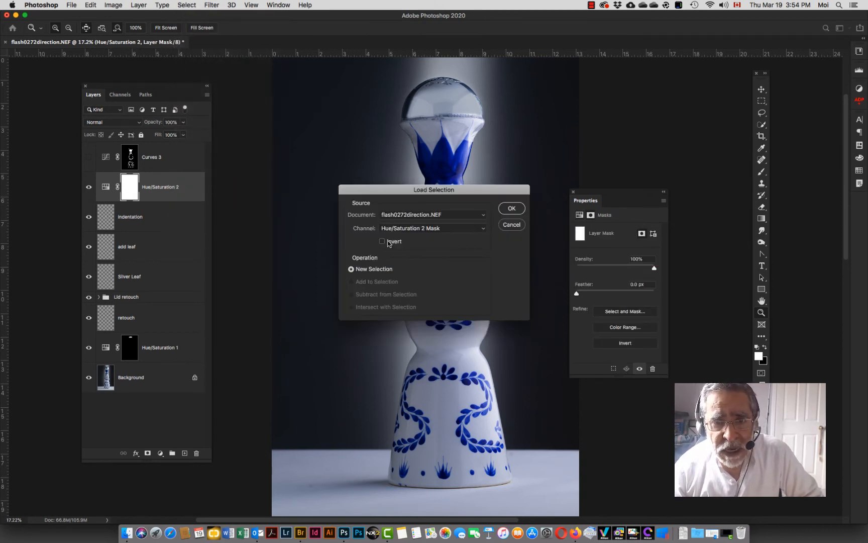
pyautogui.click(414, 229)
pyautogui.click(414, 229)
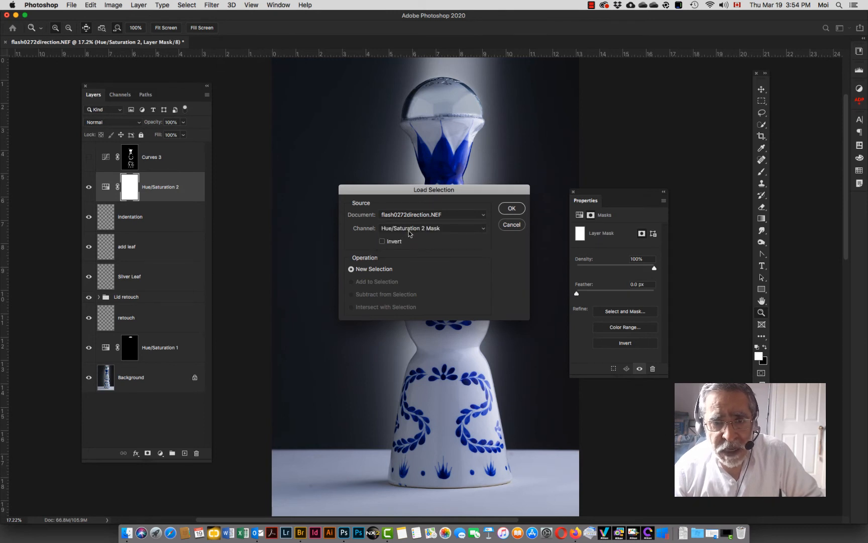
pyautogui.click(409, 229)
pyautogui.click(416, 249)
pyautogui.click(509, 210)
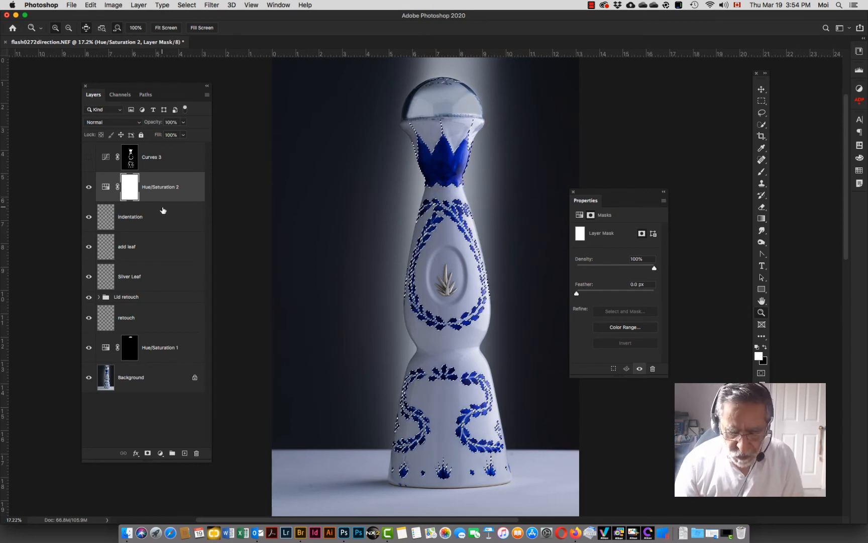
# Step: Invert the selection, fill it with black in the Hue/Saturation mask using the Paint Bucket, then deselect
pyautogui.press('shift+super+i')
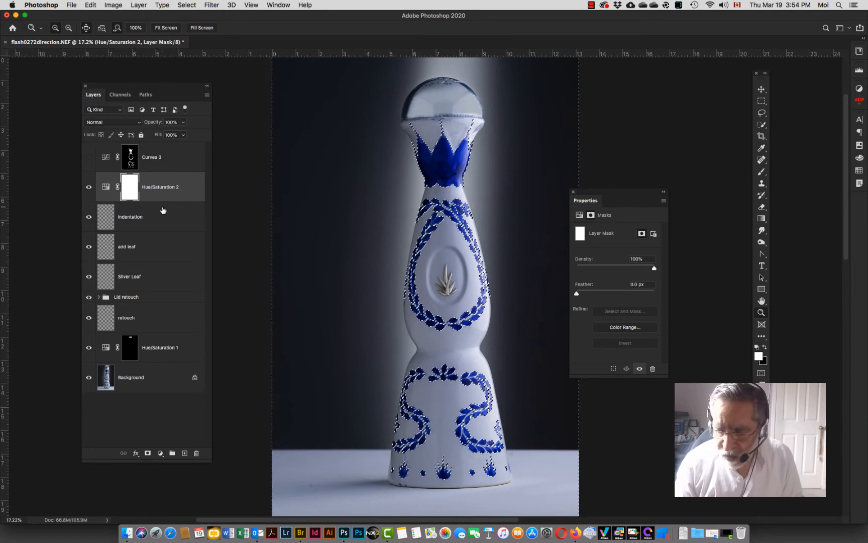
pyautogui.click(186, 5)
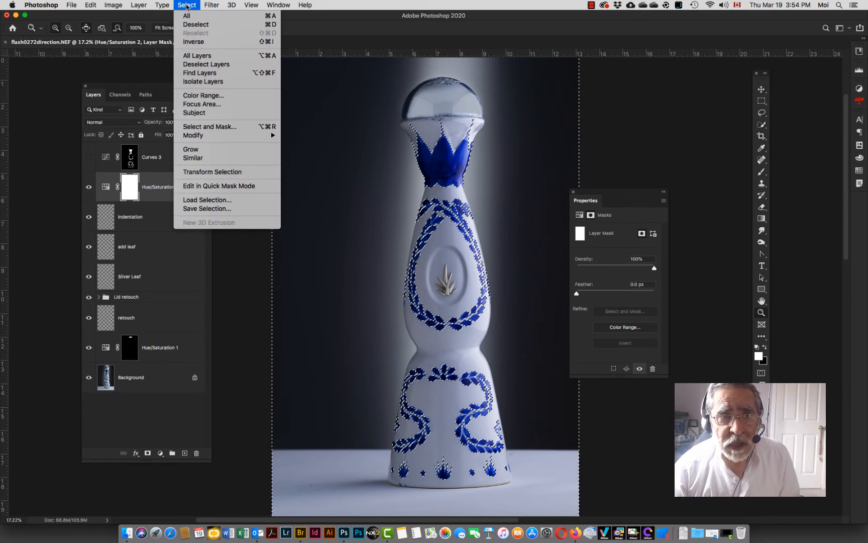
pyautogui.click(186, 5)
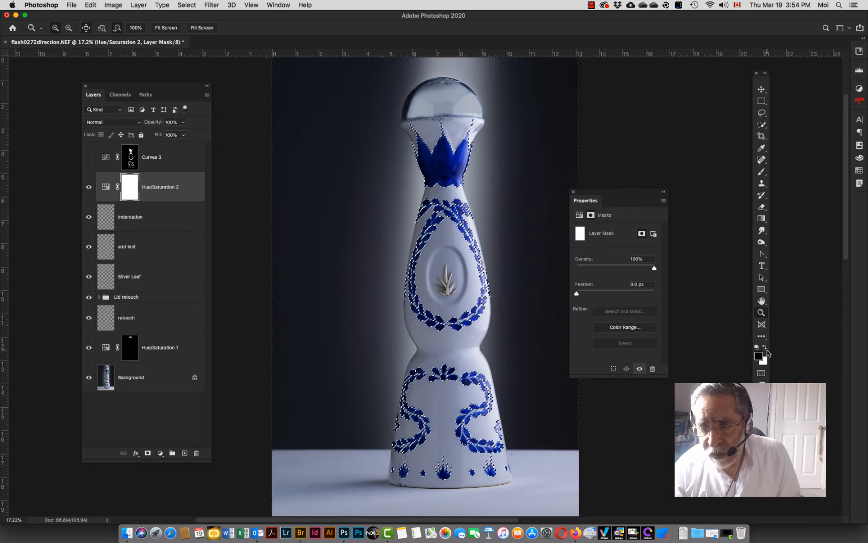
pyautogui.click(761, 219)
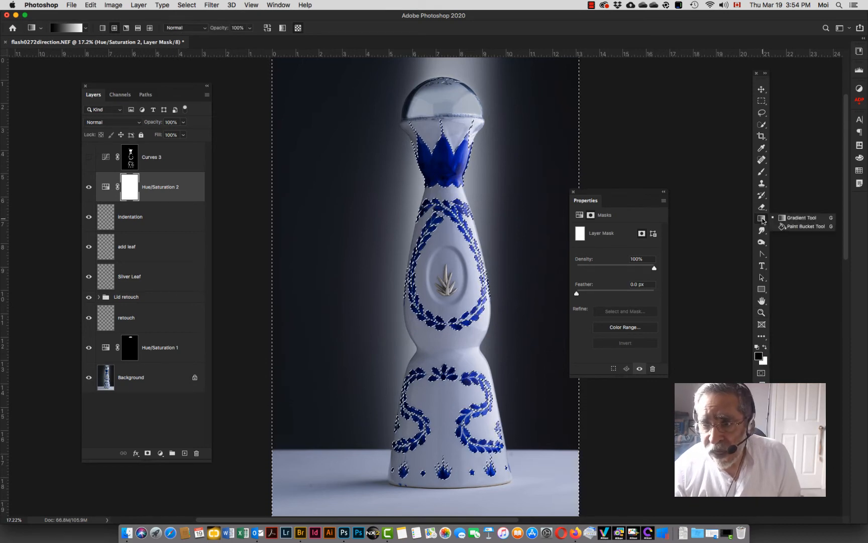
pyautogui.click(804, 226)
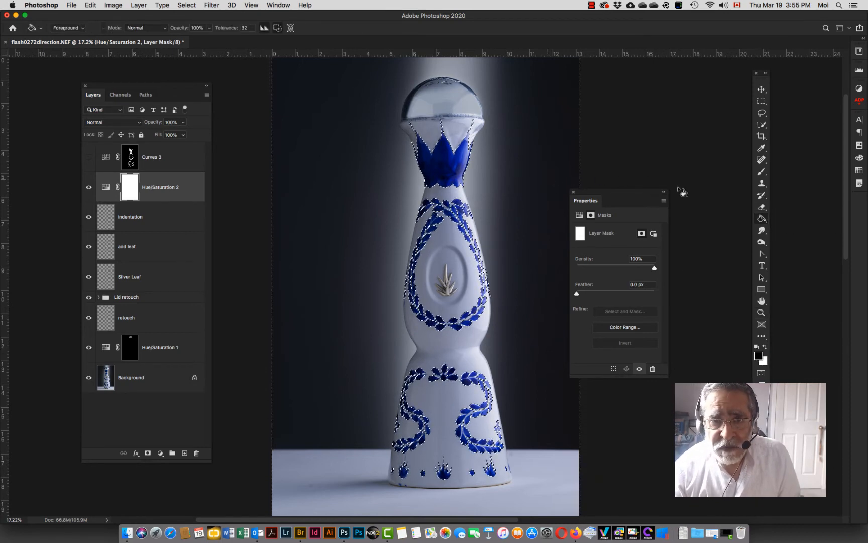
pyautogui.click(548, 178)
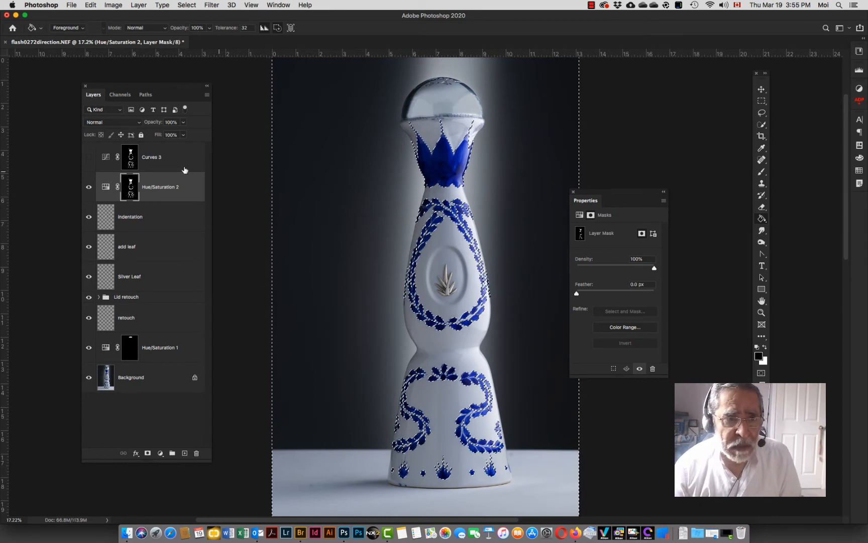
pyautogui.press('super+d')
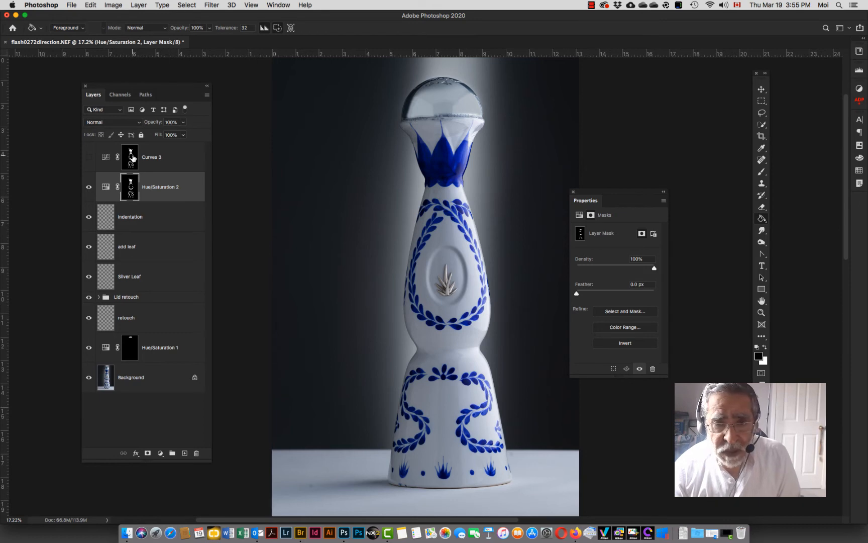
# Step: View the Hue/Saturation mask alone, then toggle the Hue/Saturation and Curves layers' visibility to compare
pyautogui.keyDown('alt'); pyautogui.click(130, 191); pyautogui.keyUp('alt')
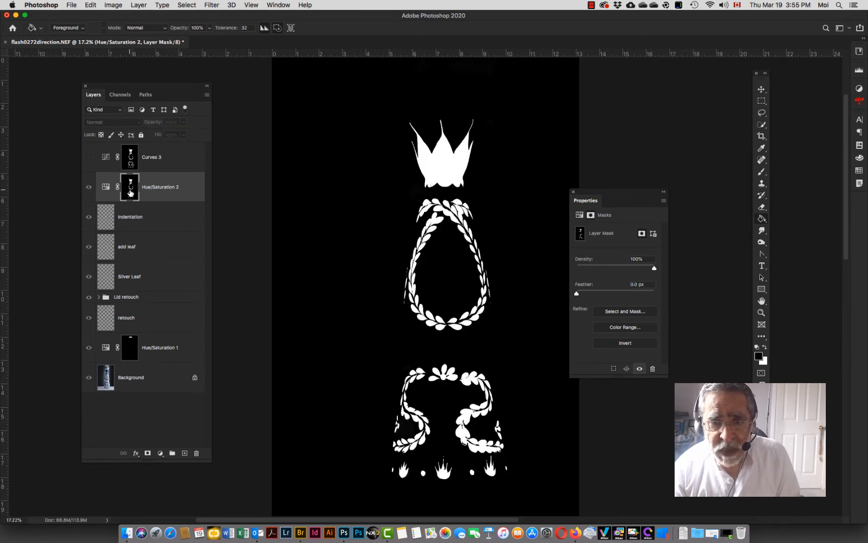
pyautogui.keyDown('alt'); pyautogui.click(131, 192); pyautogui.keyUp('alt')
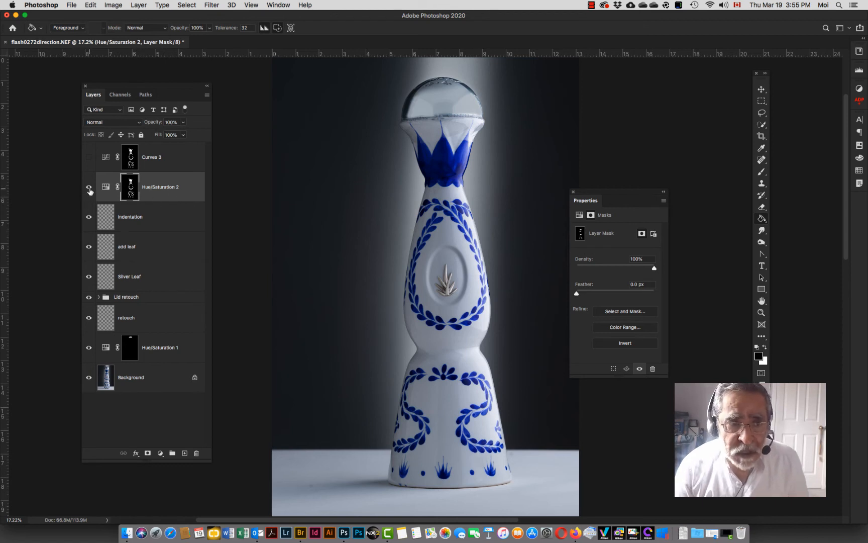
pyautogui.click(90, 190)
pyautogui.click(90, 191)
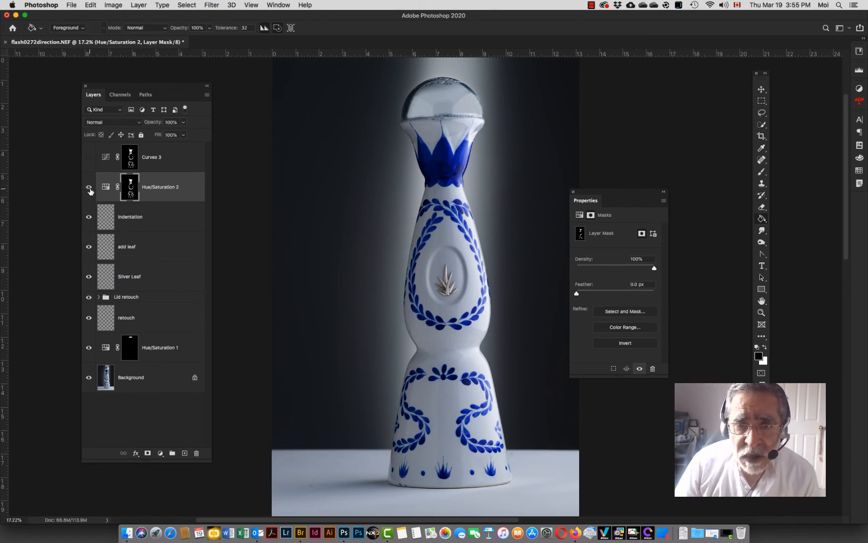
pyautogui.click(90, 191)
pyautogui.click(90, 191)
pyautogui.click(90, 190)
pyautogui.click(90, 191)
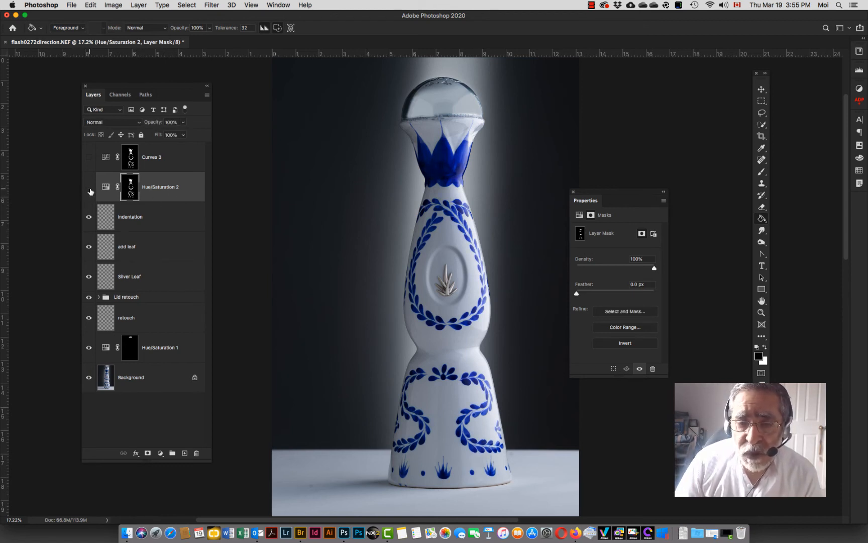
pyautogui.click(88, 160)
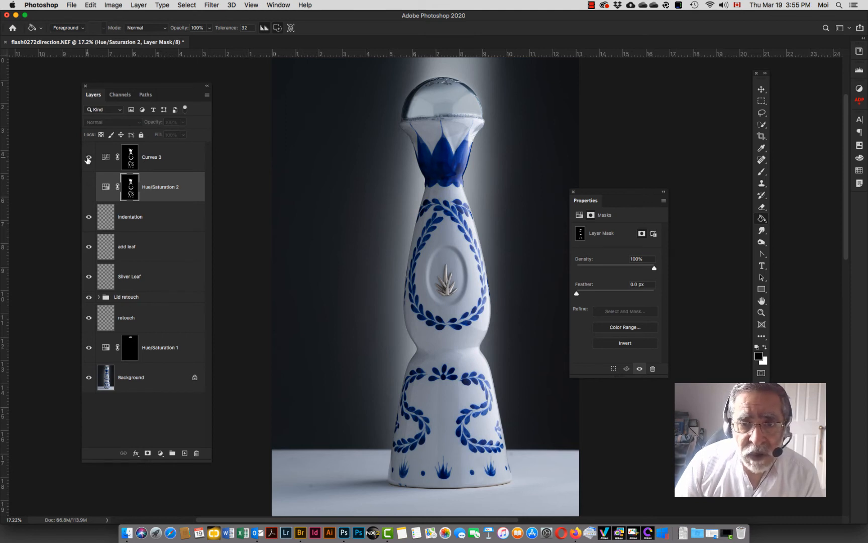
pyautogui.click(88, 160)
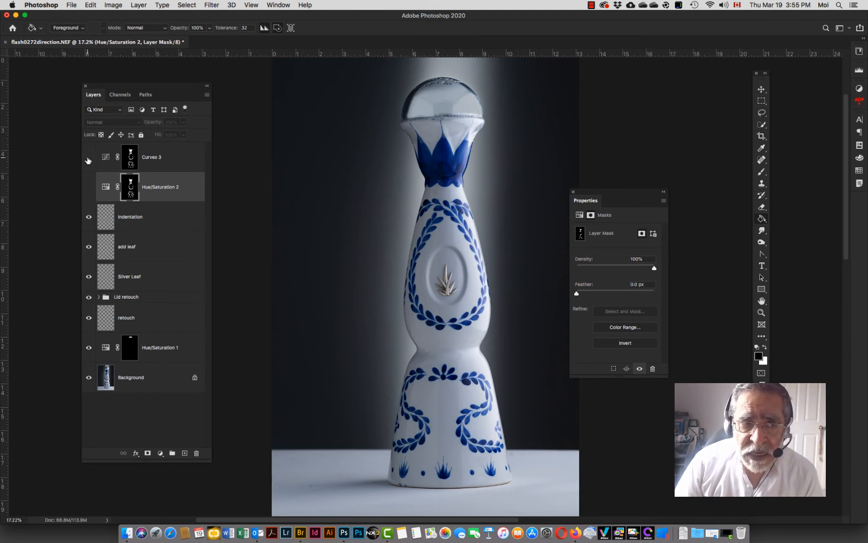
pyautogui.click(88, 189)
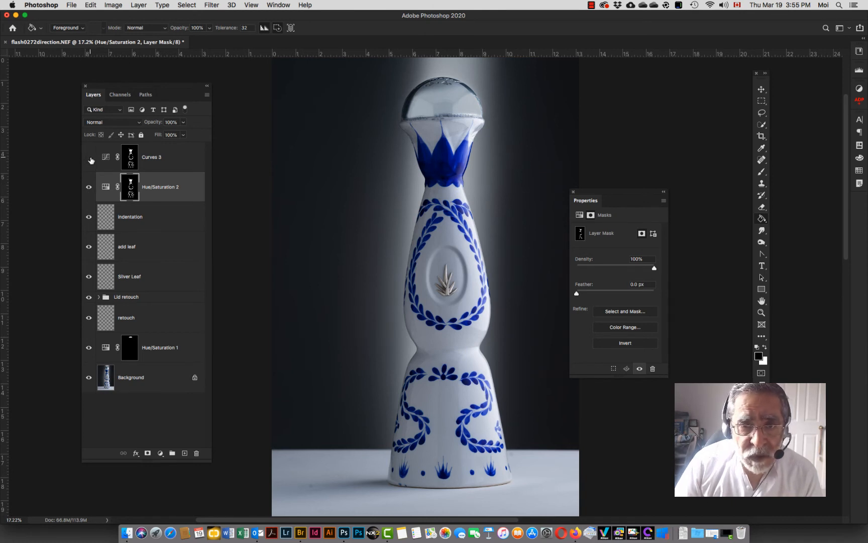
pyautogui.click(89, 158)
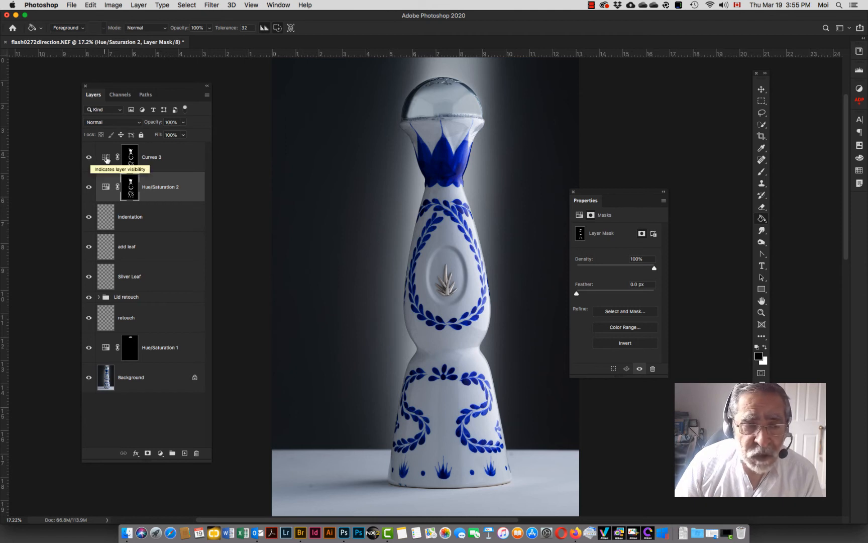
# Step: Inspect the Curves 3 adjustment's Blue and RGB channel curves, then collapse the Properties panel
pyautogui.click(108, 159)
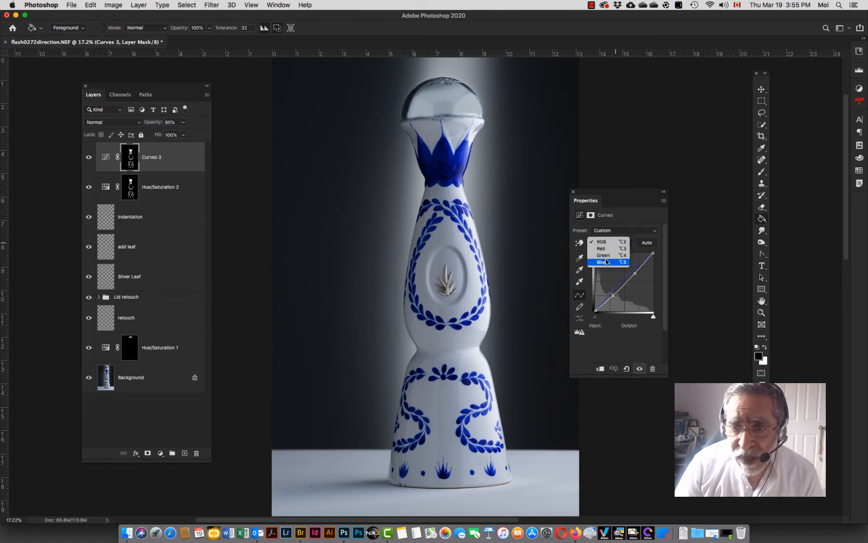
pyautogui.click(614, 261)
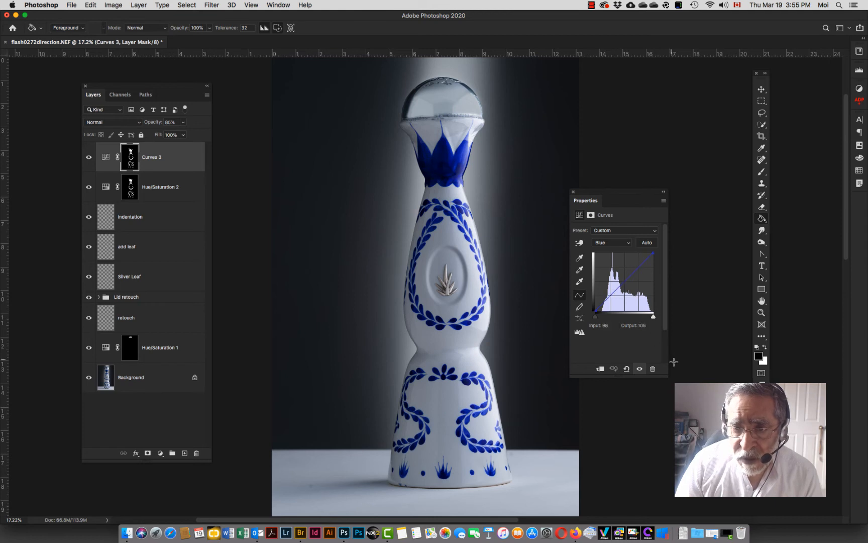
pyautogui.click(611, 244)
pyautogui.click(612, 223)
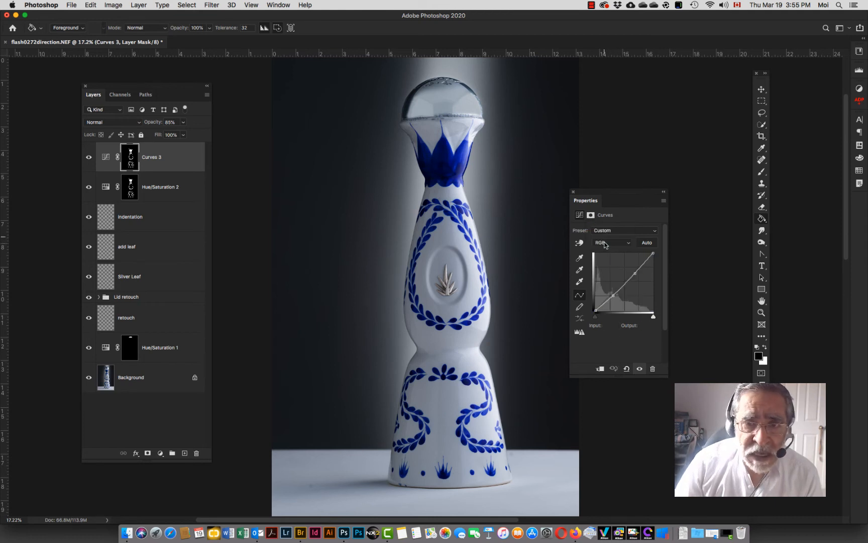
pyautogui.moveTo(634, 274); pyautogui.dragTo(614, 296)
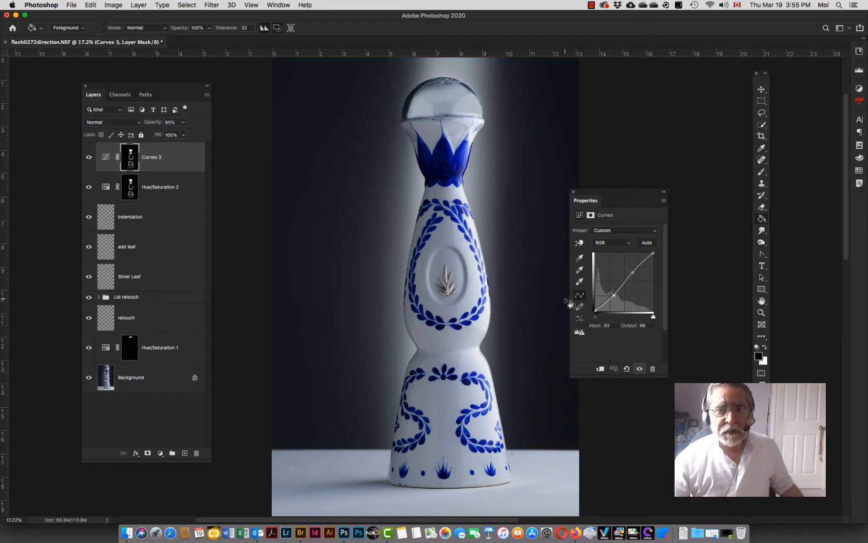
pyautogui.click(664, 192)
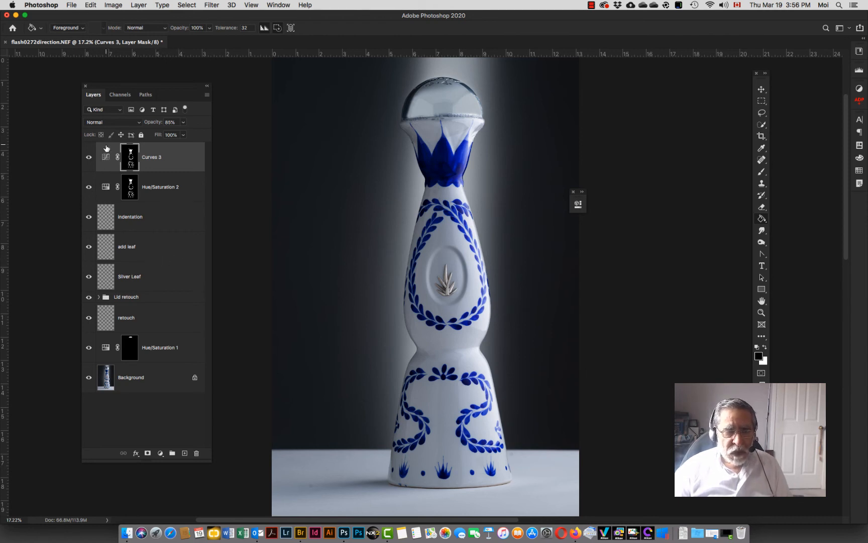
# Step: Rename the Curves 3 layer to Blue contrast
pyautogui.doubleClick(152, 158)
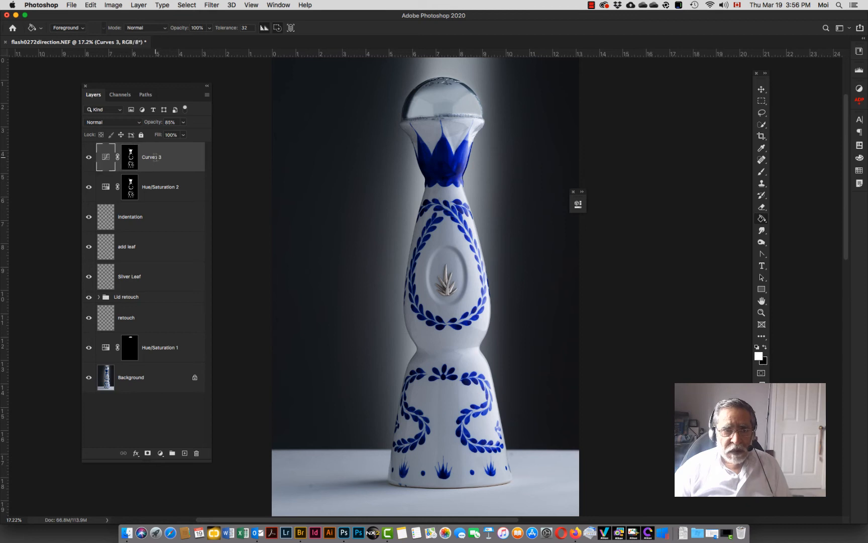
pyautogui.write('Blue contrast')
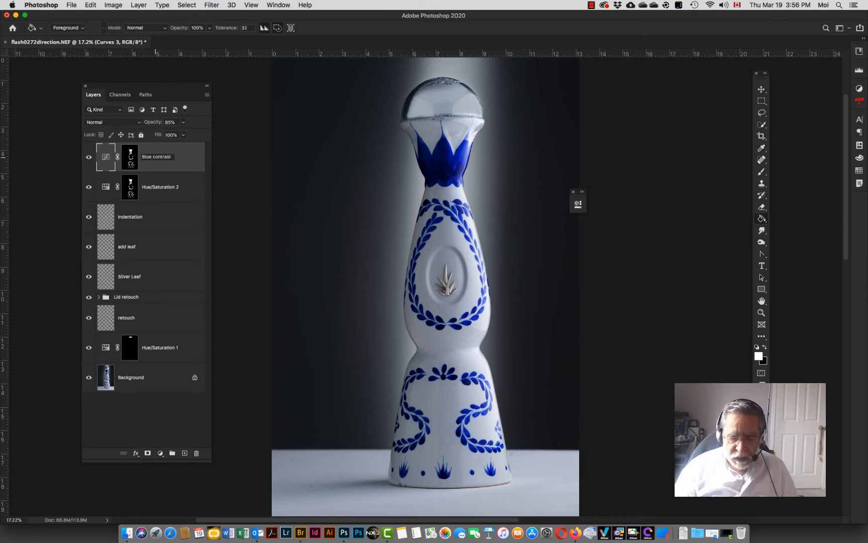
pyautogui.press('Return')
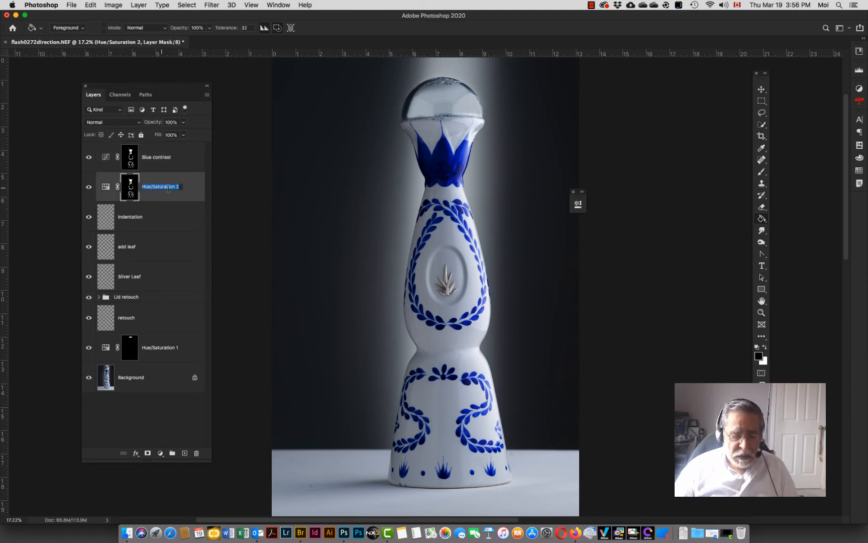
# Step: Rename the Hue/Saturation 2 layer to Blue Saturation
pyautogui.write('Blue ')
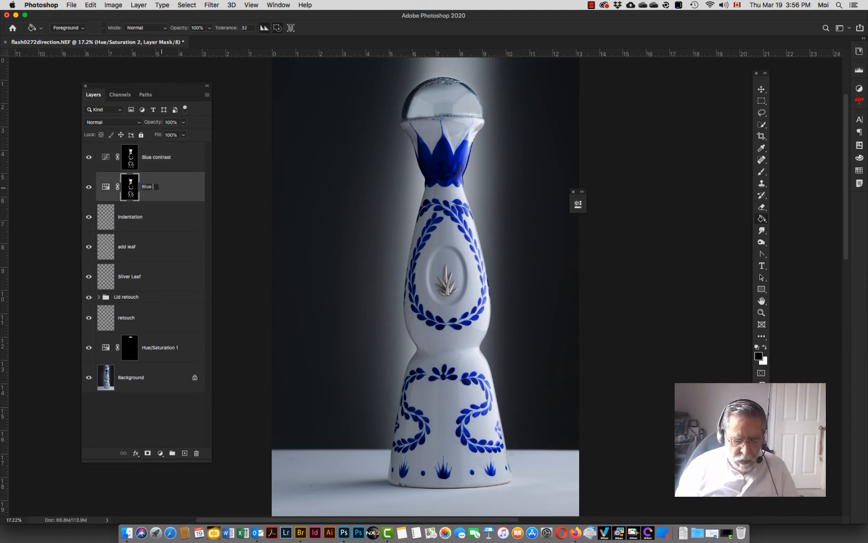
pyautogui.write('Saturat')
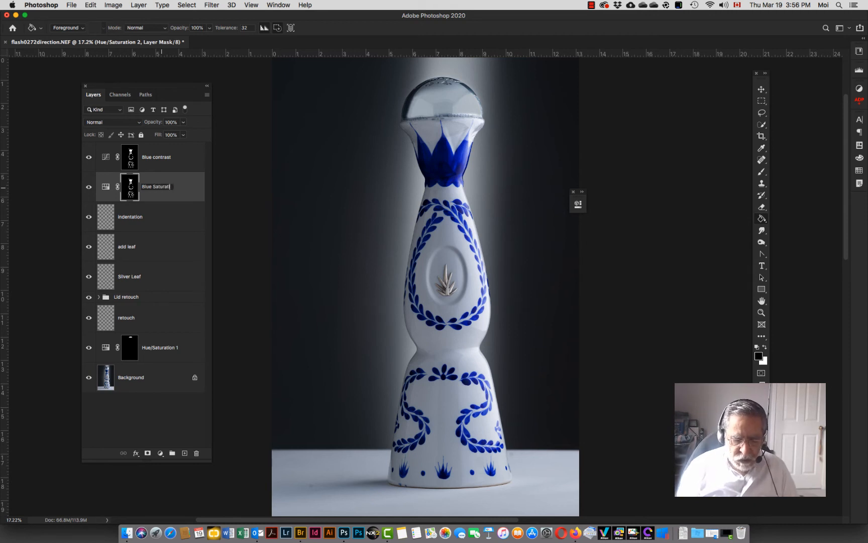
pyautogui.write('ion')
pyautogui.press('Return')
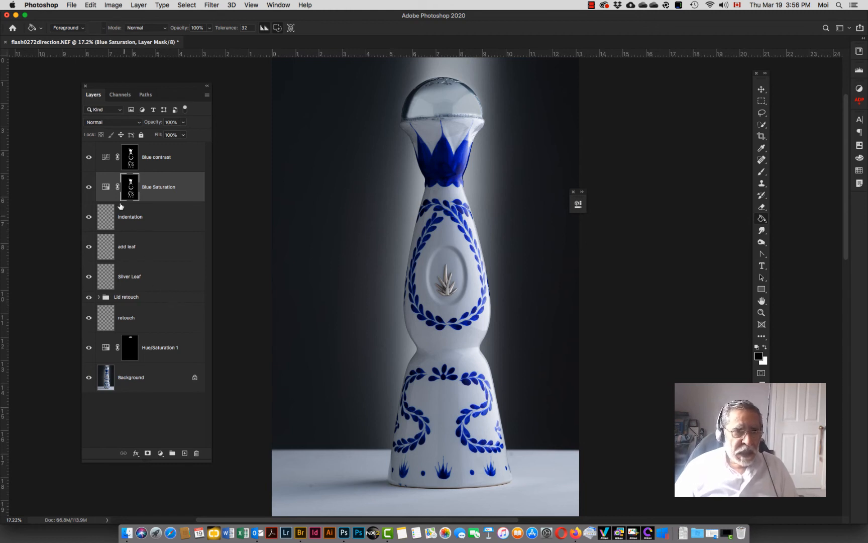
# Step: Group the two blue adjustment layers, and group the indentation, add leaf and Silver Leaf layers together
pyautogui.keyDown('shift'); pyautogui.click(103, 156); pyautogui.keyUp('shift')
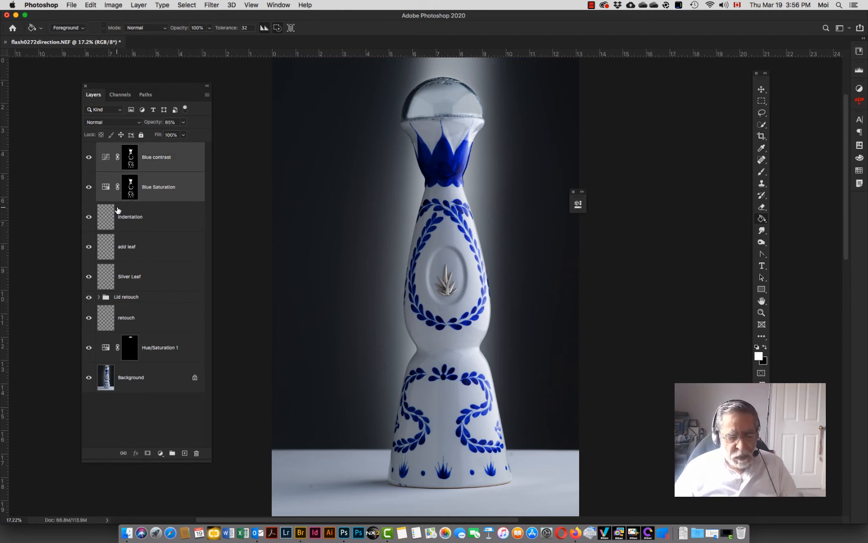
pyautogui.press('super+g')
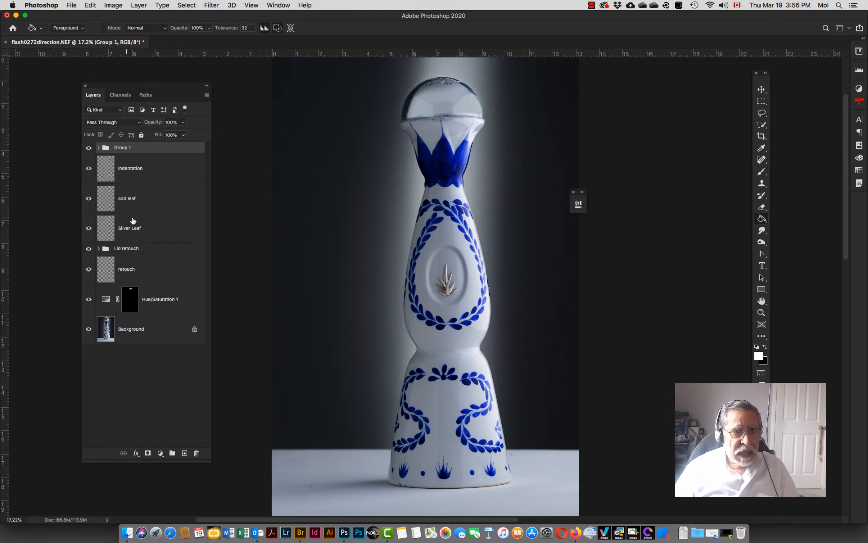
pyautogui.click(117, 176)
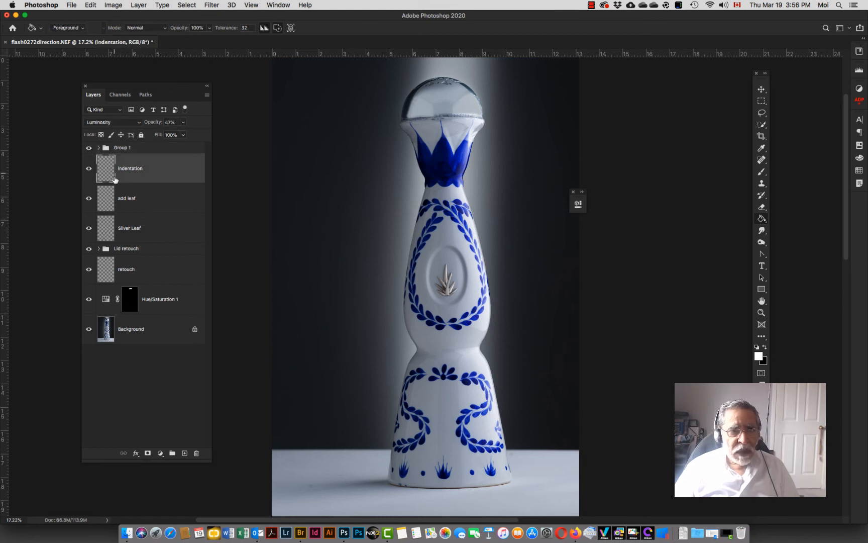
pyautogui.keyDown('shift'); pyautogui.click(118, 226); pyautogui.keyUp('shift')
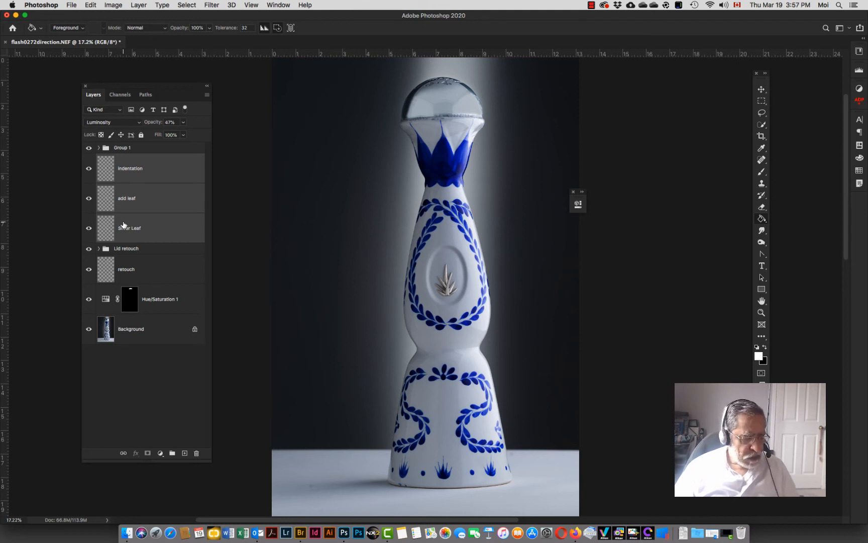
pyautogui.press('super+g')
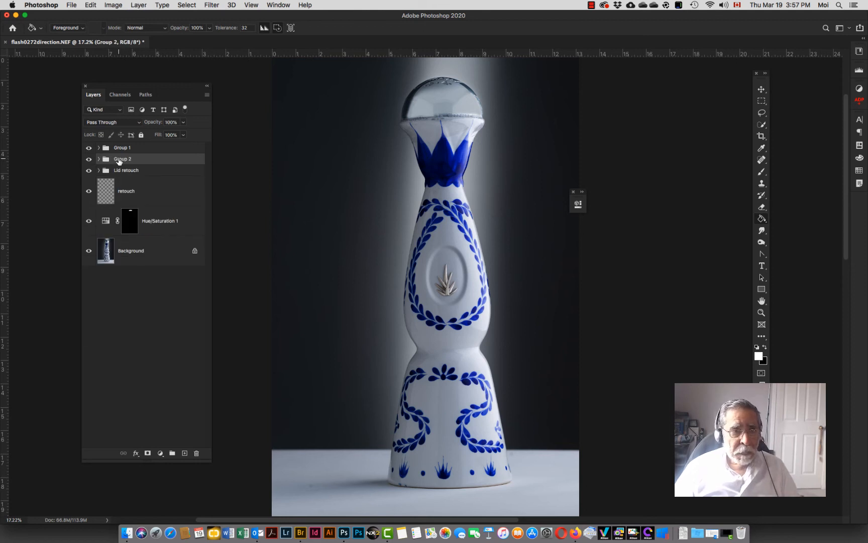
# Step: Rename Group 2 to HiLite+Shadow retouch
pyautogui.doubleClick(123, 159)
pyautogui.write('HiLite+')
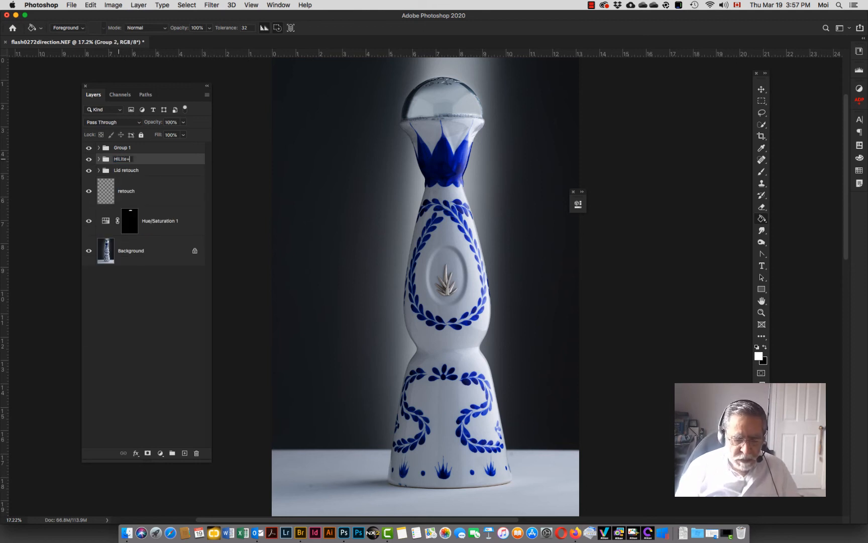
pyautogui.write('Shadow')
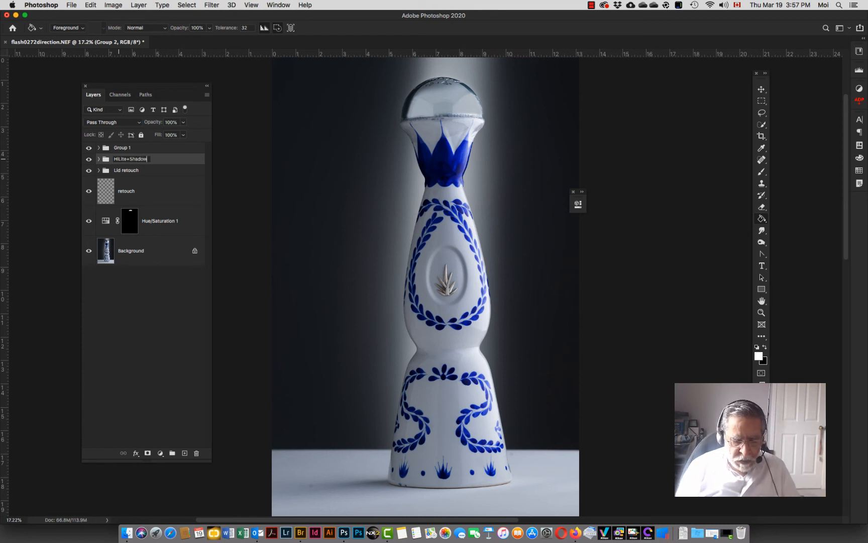
pyautogui.write(' retouch')
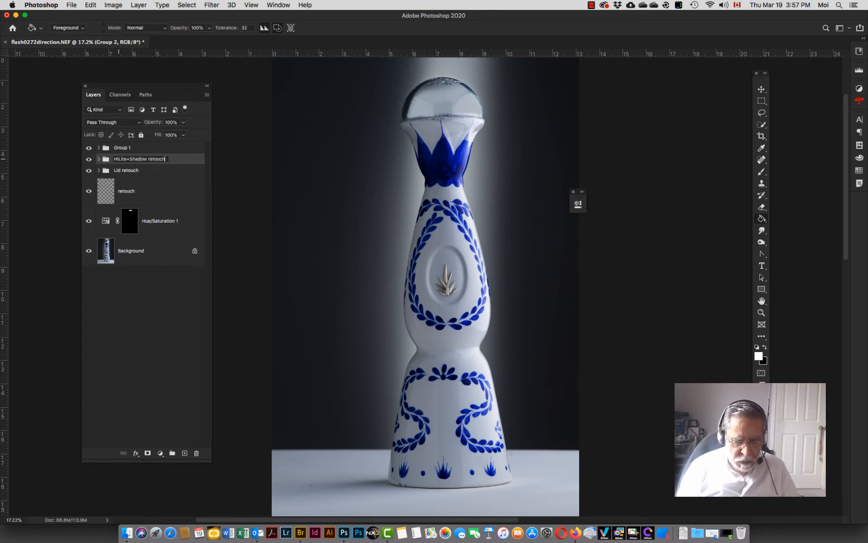
pyautogui.press('Return')
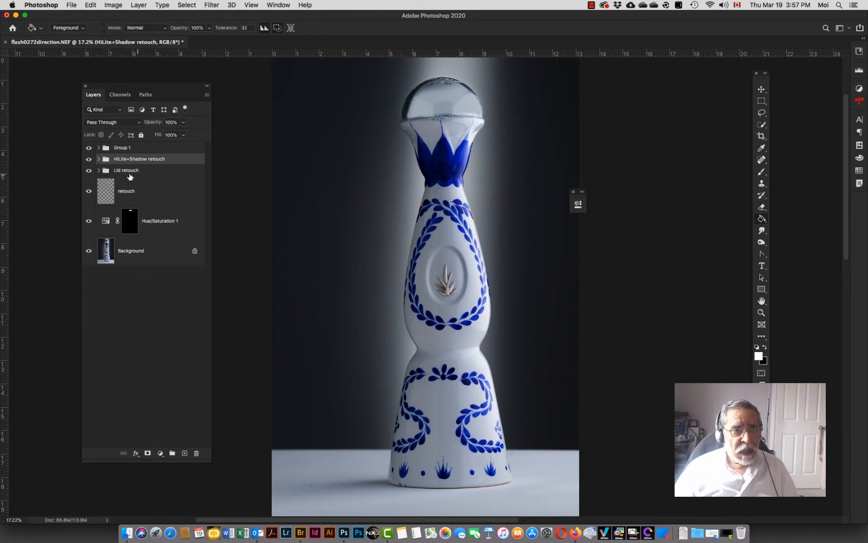
# Step: Rename Group 1 to Blue fix
pyautogui.doubleClick(121, 147)
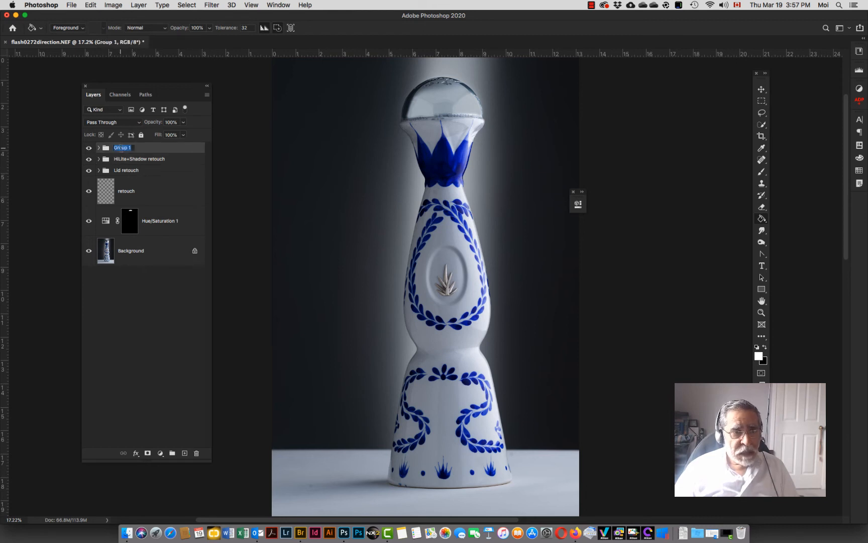
pyautogui.write('Blue f')
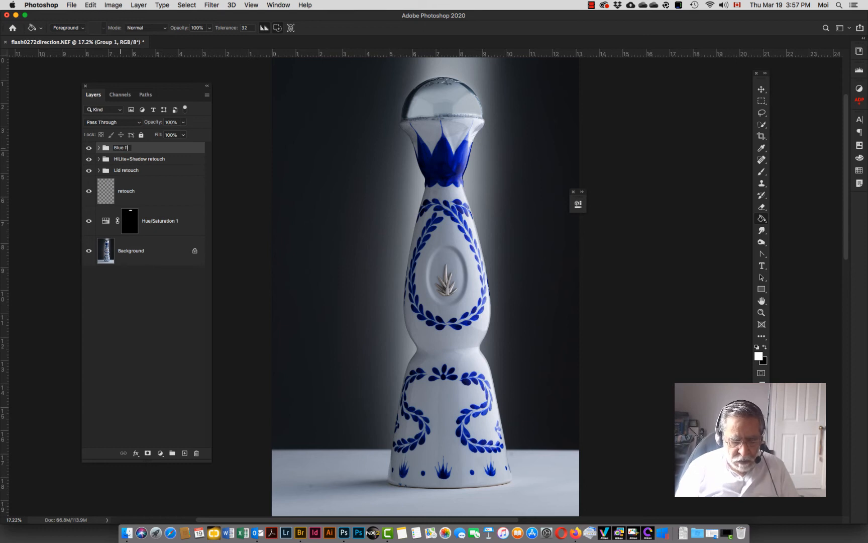
pyautogui.write('ix')
pyautogui.press('Return')
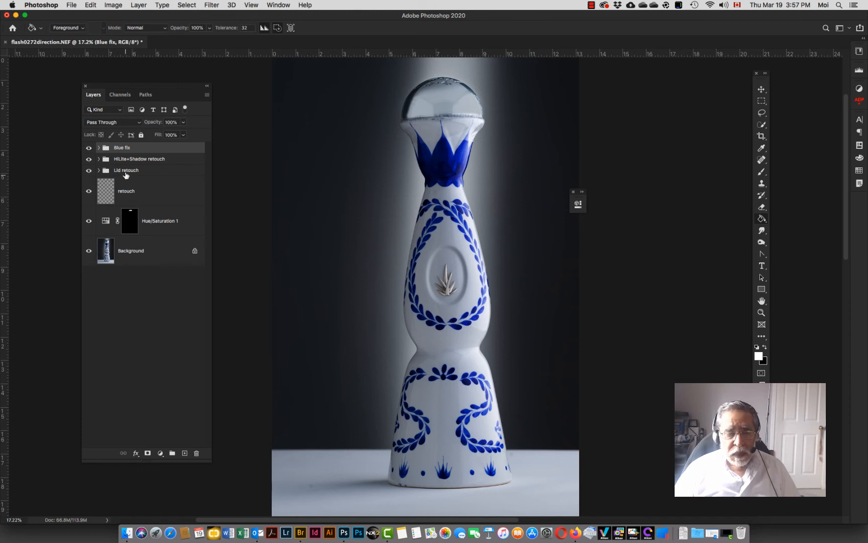
# Step: Make a selection from the Bottle path with a 3-pixel feather radius, then invert the selection
pyautogui.click(146, 94)
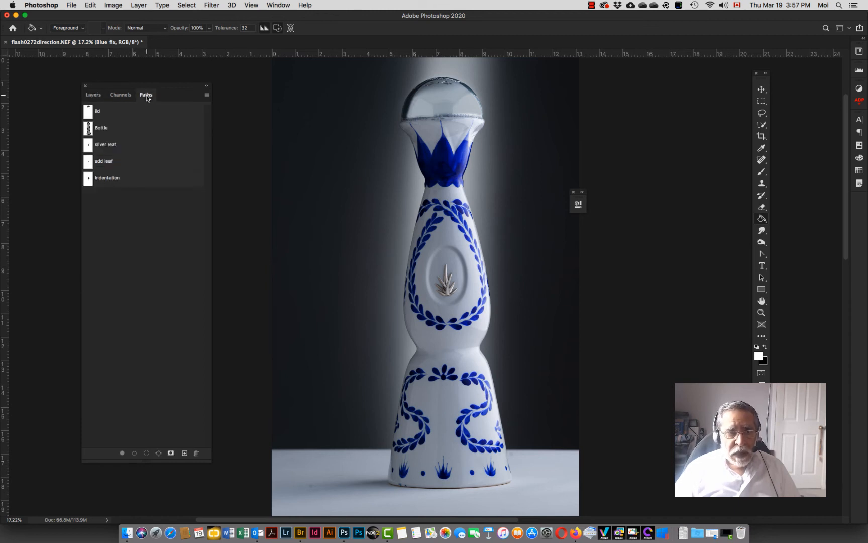
pyautogui.click(114, 133)
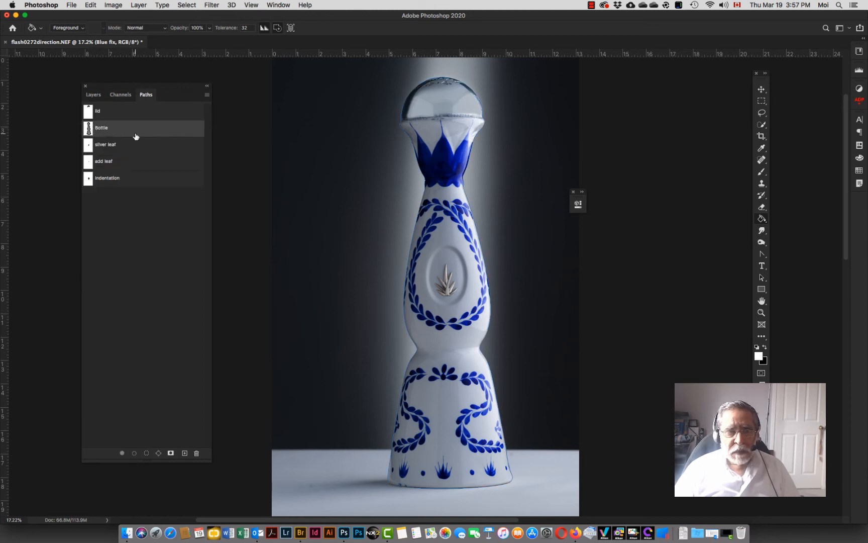
pyautogui.click(207, 94)
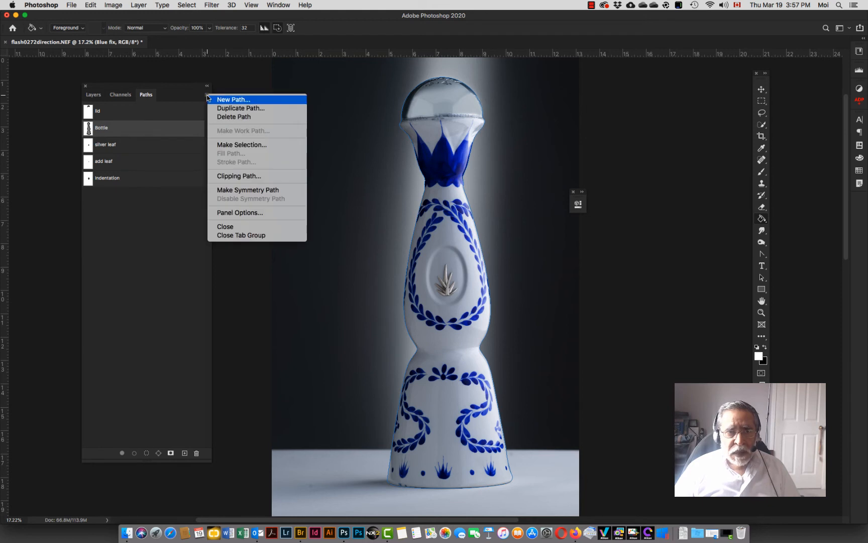
pyautogui.click(226, 146)
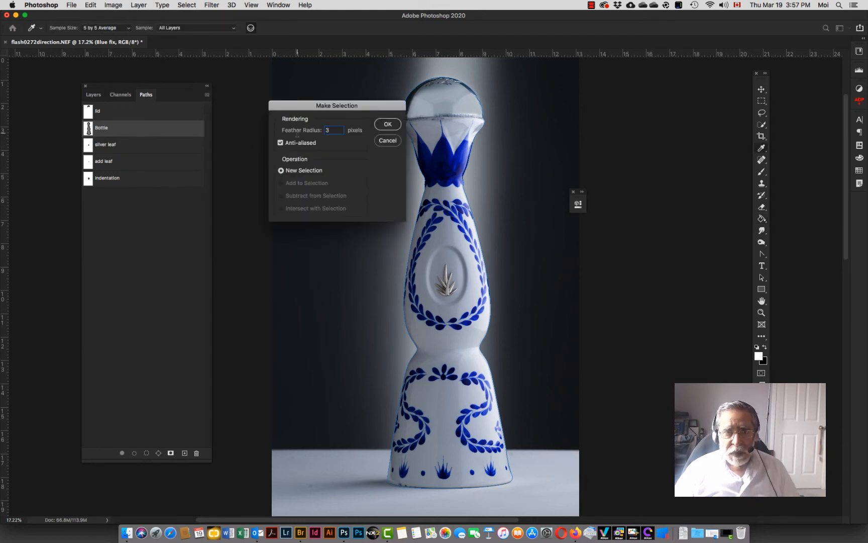
pyautogui.click(387, 125)
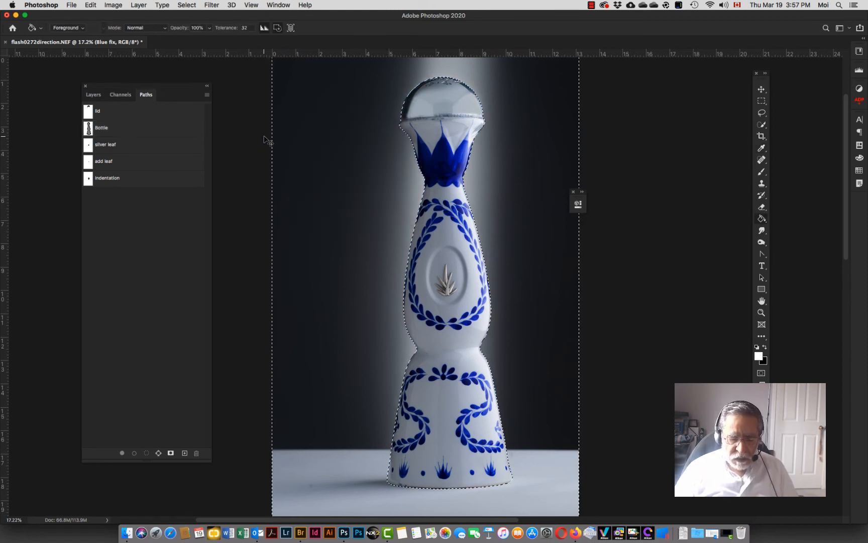
pyautogui.press('shift+super+i')
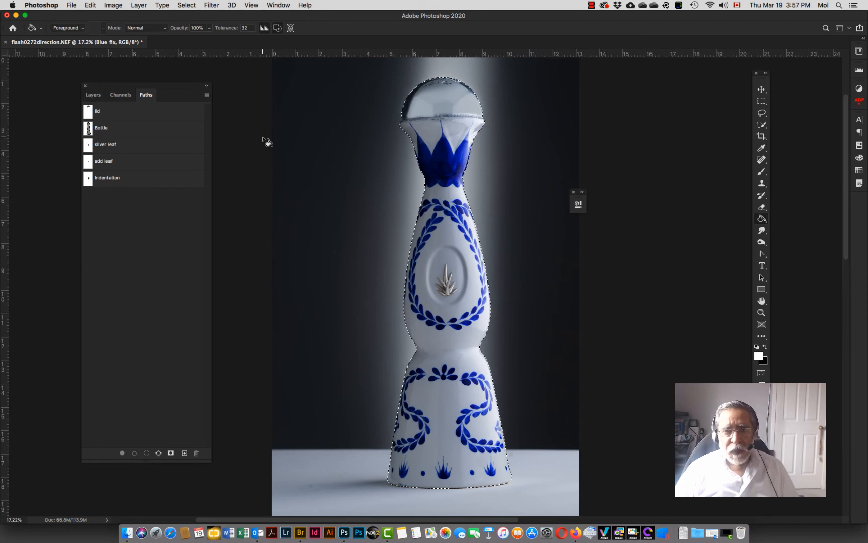
# Step: Add a layer mask to the Background layer from the bottle selection
pyautogui.click(93, 96)
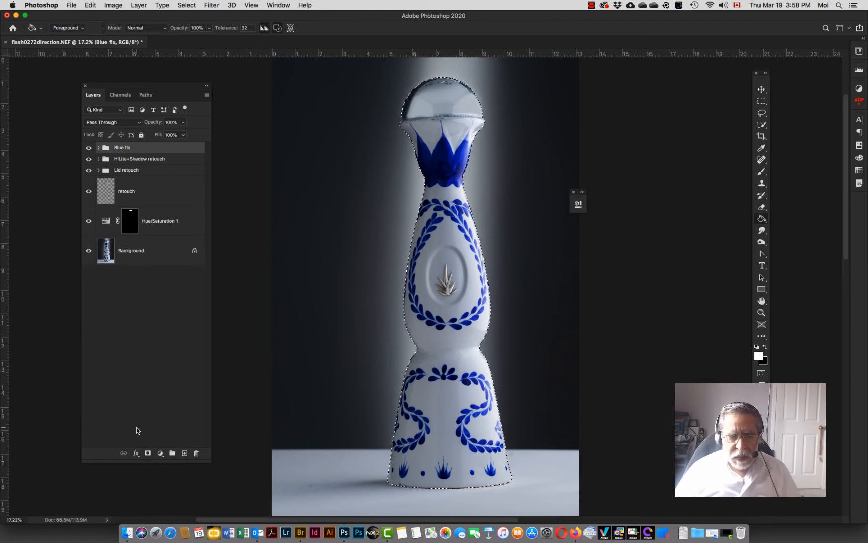
pyautogui.click(118, 251)
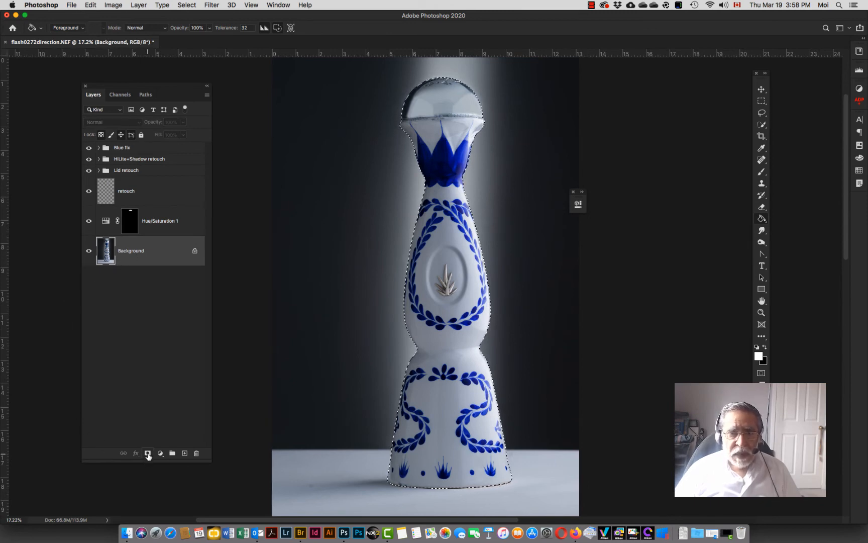
pyautogui.click(148, 454)
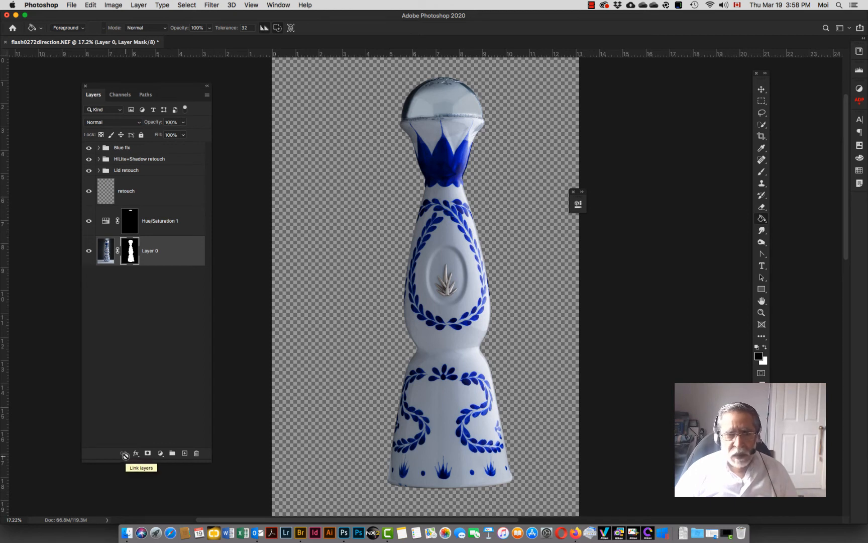
# Step: Duplicate Layer 0 together with its bottle mask
pyautogui.click(104, 251)
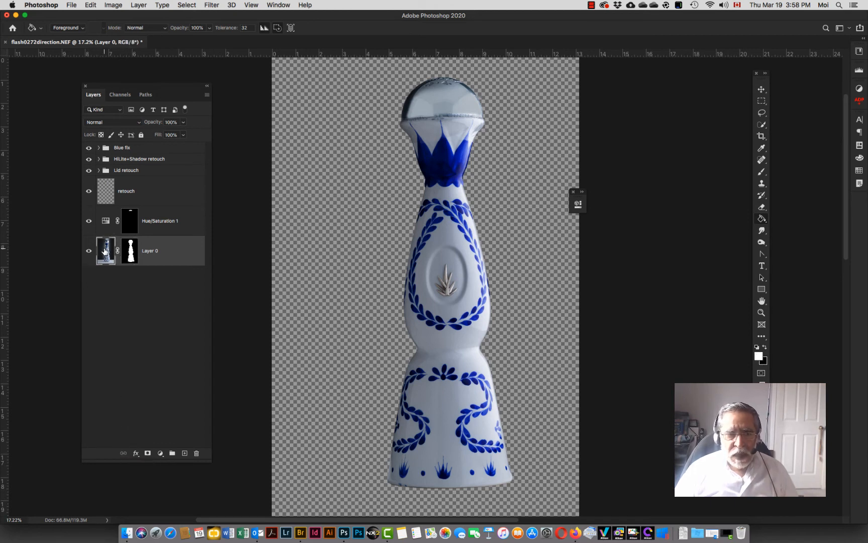
pyautogui.press('super+j')
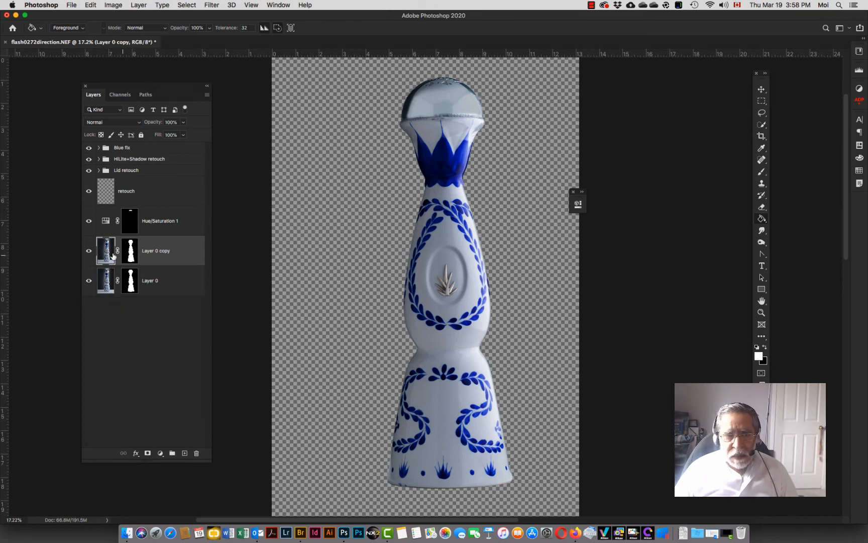
# Step: Invert the mask on the lower Layer 0 and toggle both bottle layers' visibility to compare them
pyautogui.click(131, 285)
pyautogui.press('x')
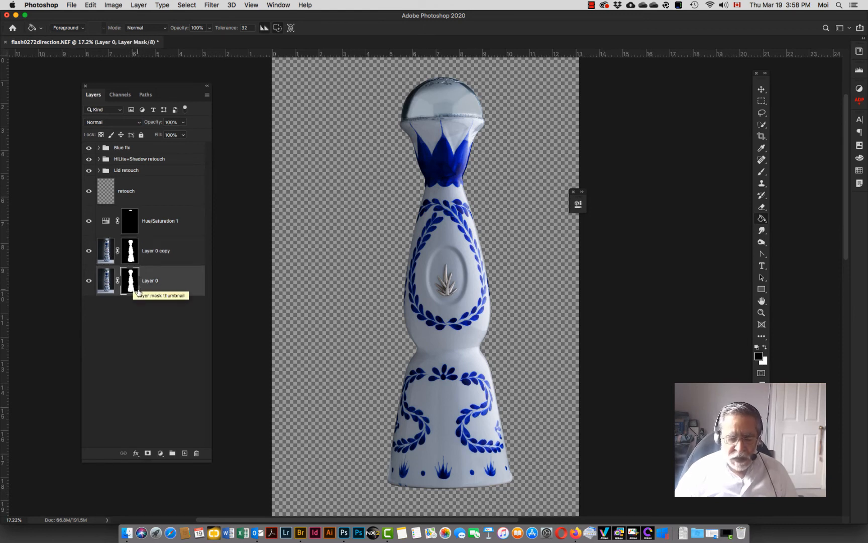
pyautogui.press('super+i')
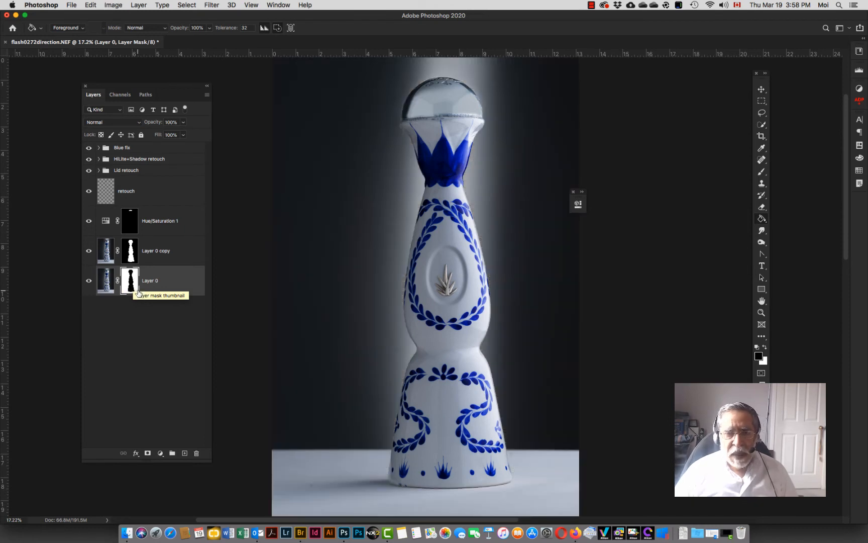
pyautogui.click(89, 282)
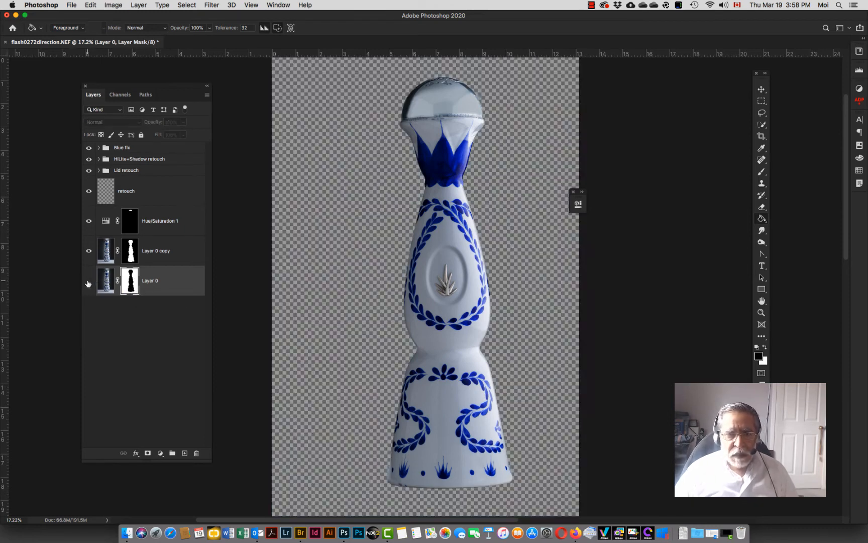
pyautogui.click(88, 282)
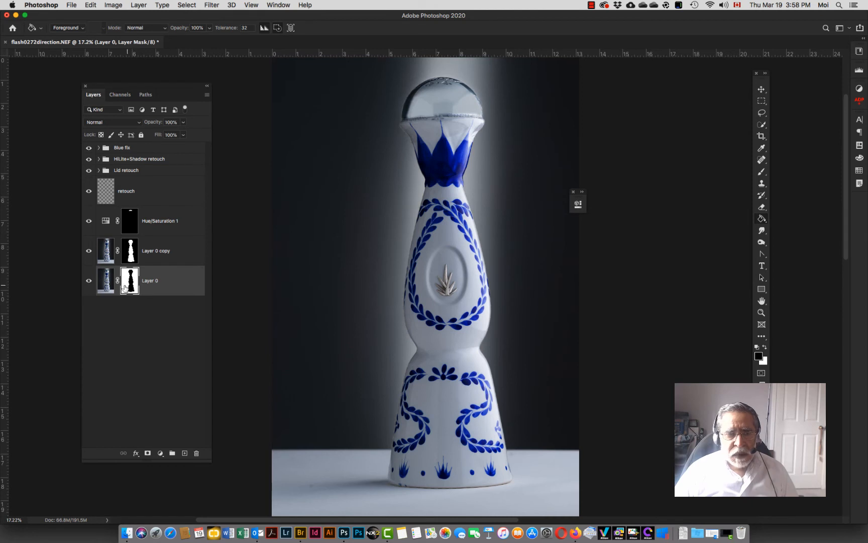
pyautogui.click(89, 251)
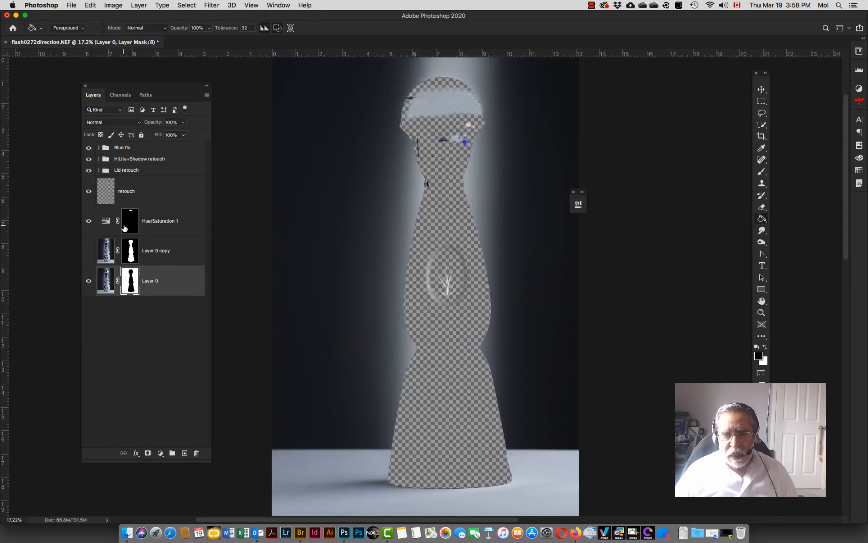
pyautogui.click(89, 250)
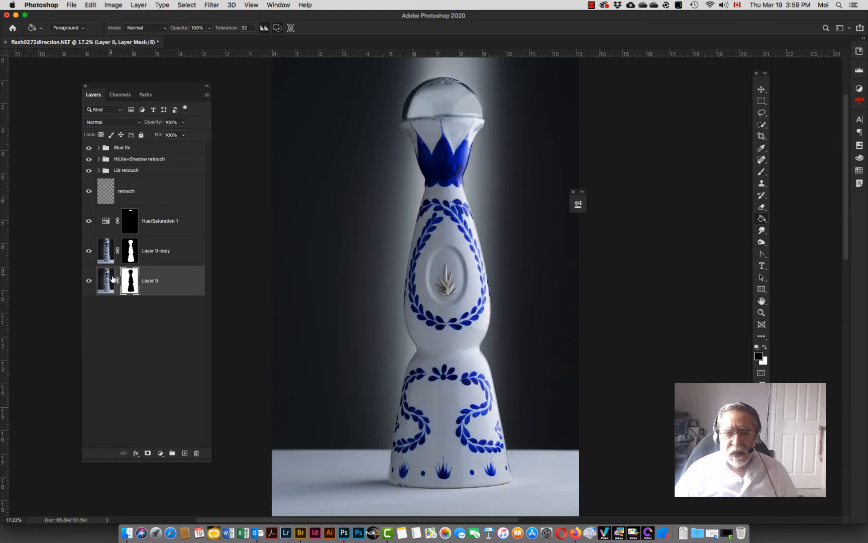
# Step: Rename the copied layer to Bottle and the lower layer to Background
pyautogui.doubleClick(148, 251)
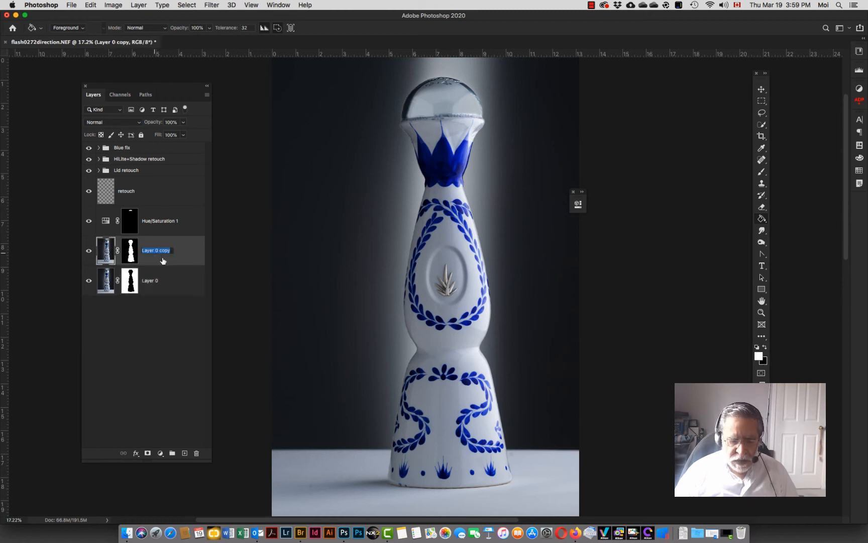
pyautogui.write('Bott')
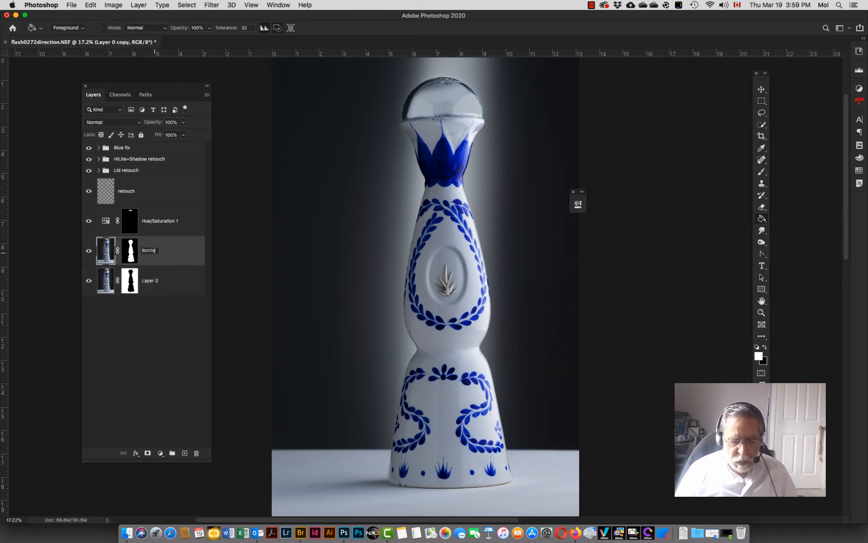
pyautogui.write('le')
pyautogui.press('Return')
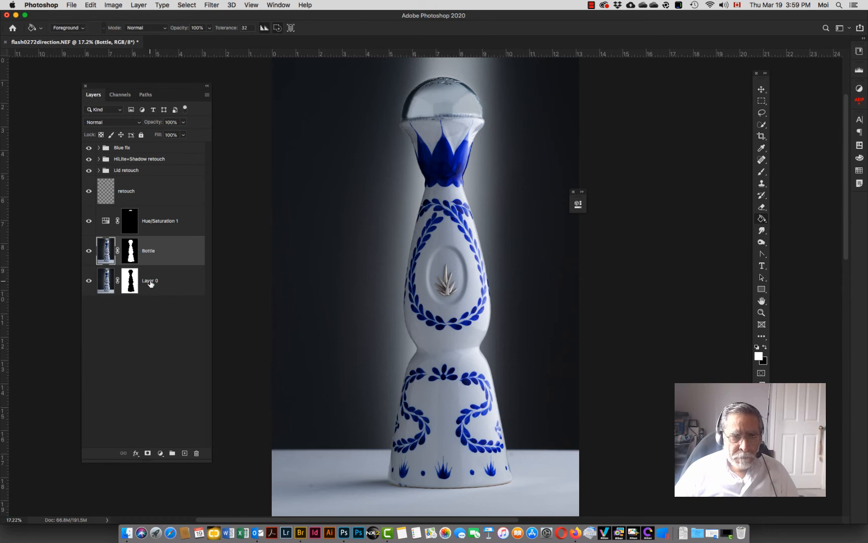
pyautogui.doubleClick(150, 282)
pyautogui.write('Ba')
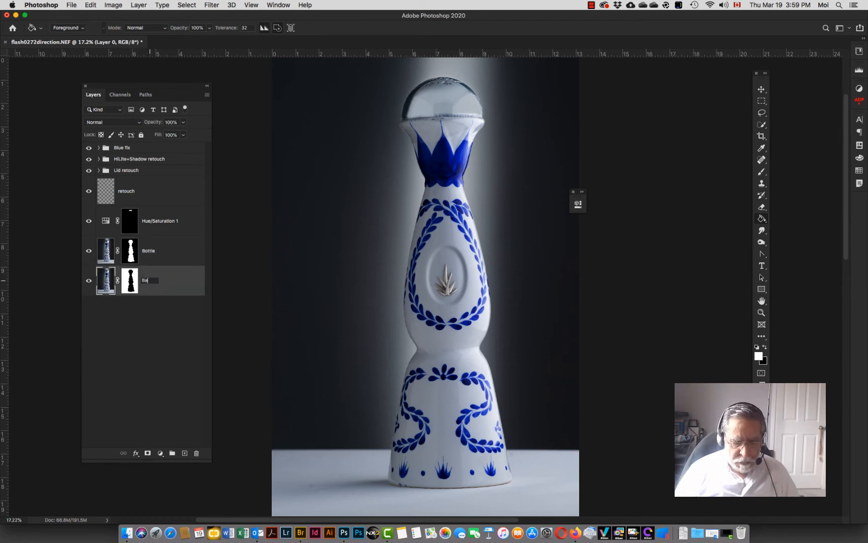
pyautogui.write('ckground')
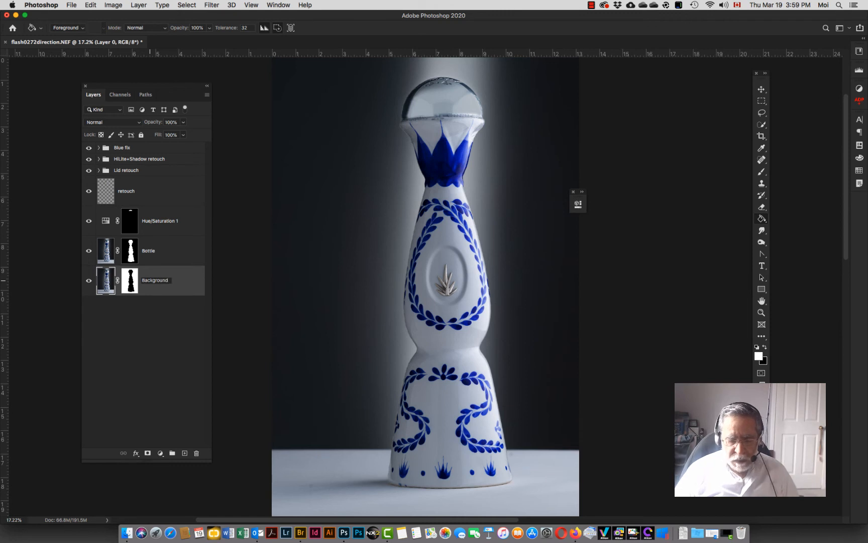
pyautogui.press('Return')
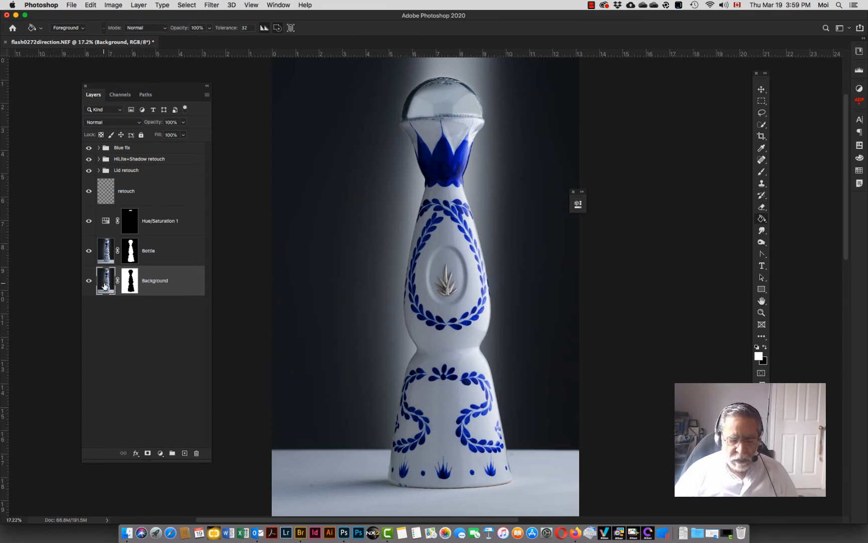
# Step: Add a new empty layer between the Bottle and Background layers
pyautogui.press('super+i')
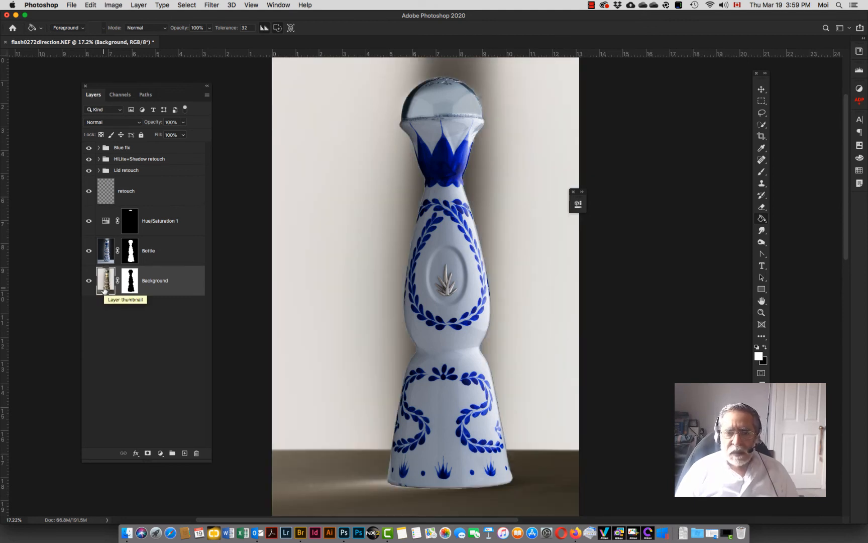
pyautogui.press('super+z')
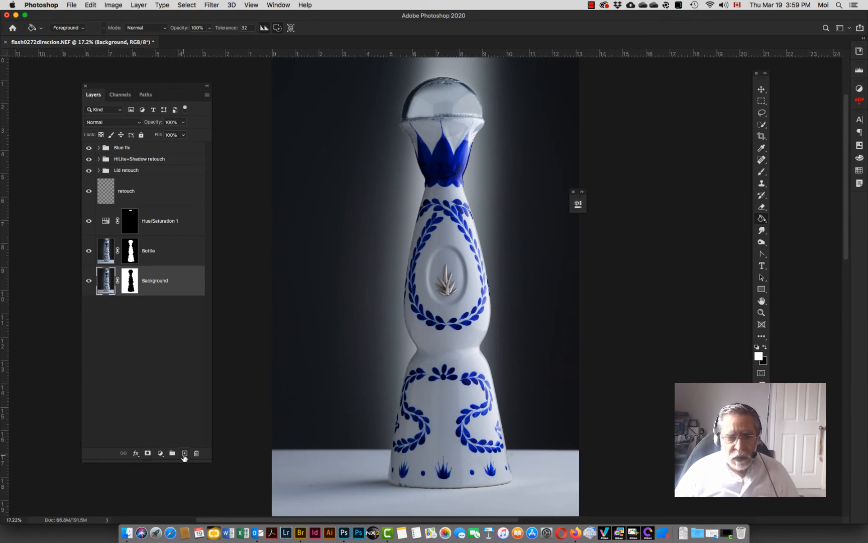
pyautogui.click(184, 454)
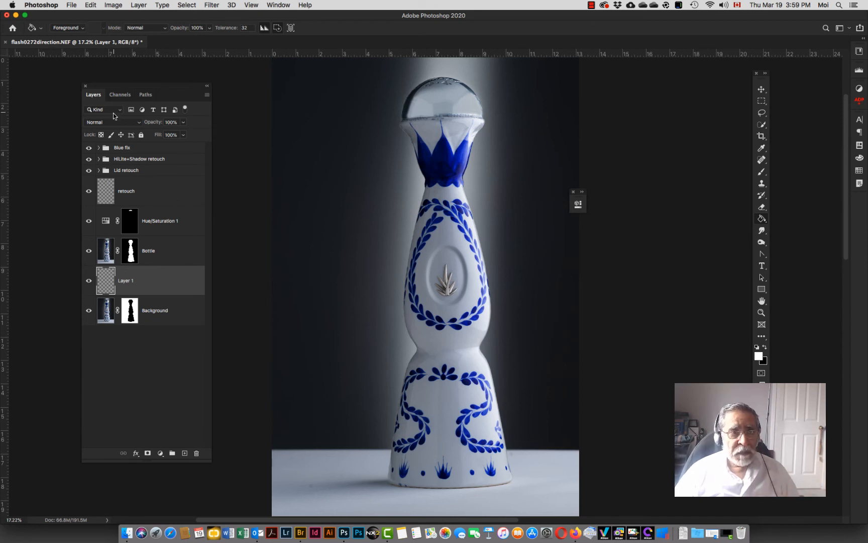
# Step: Switch to the Gradient tool and pick the dark blue-to-black gradient preset
pyautogui.rightClick(762, 218)
pyautogui.click(794, 219)
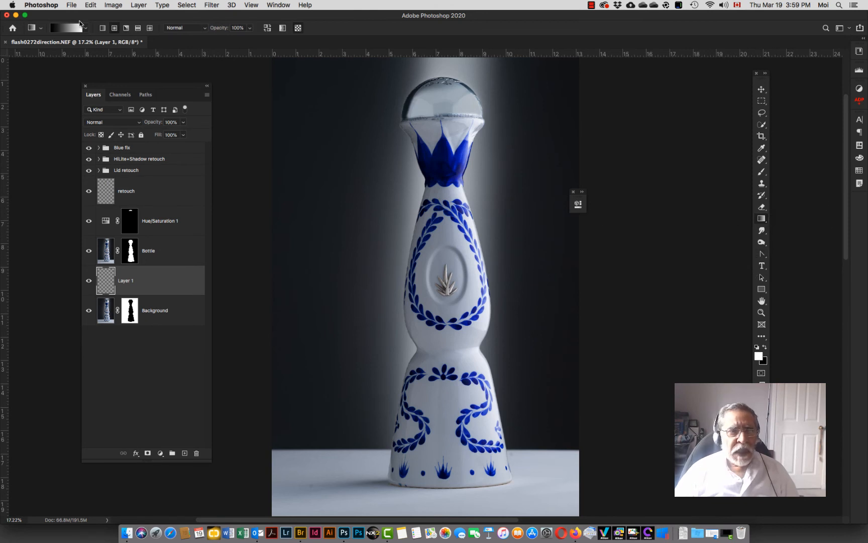
pyautogui.click(85, 29)
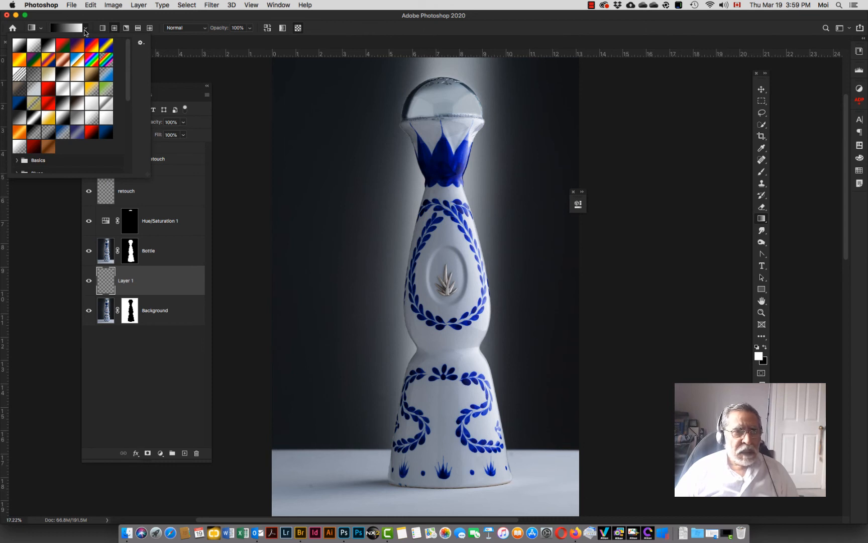
pyautogui.click(105, 133)
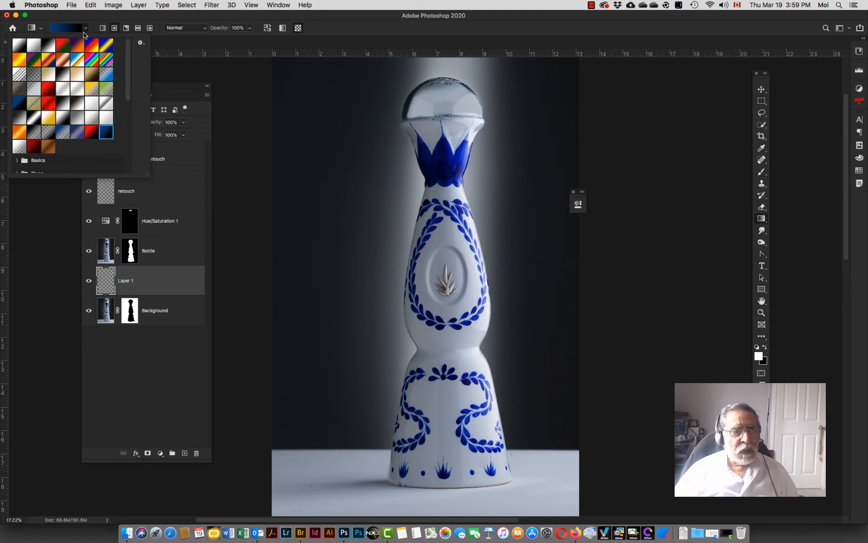
pyautogui.click(107, 22)
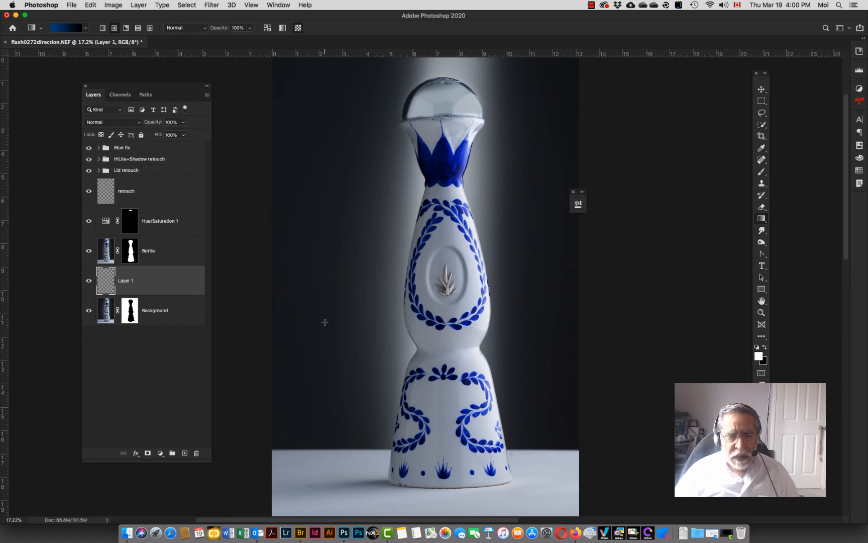
# Step: Fill Layer 1 with a radial blue gradient spreading outward from the bottle's lower middle
pyautogui.moveTo(324, 320); pyautogui.dragTo(325, 453)
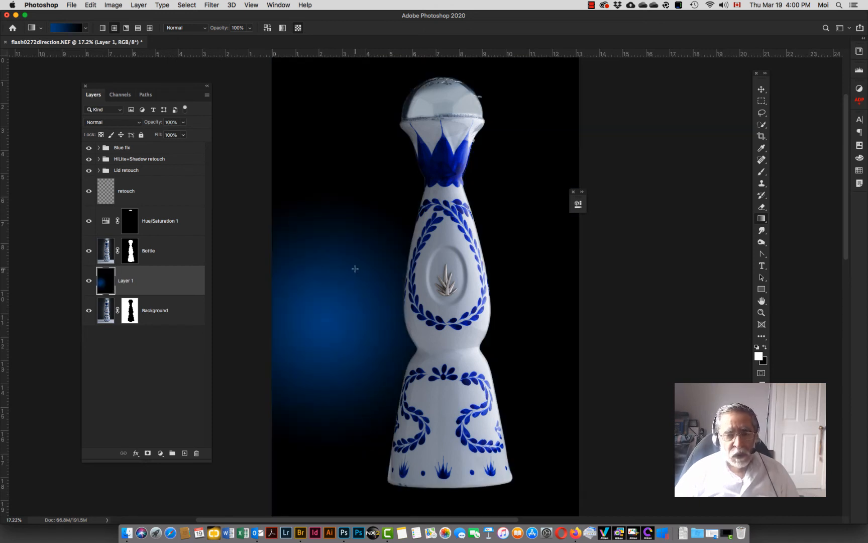
pyautogui.press('super+z')
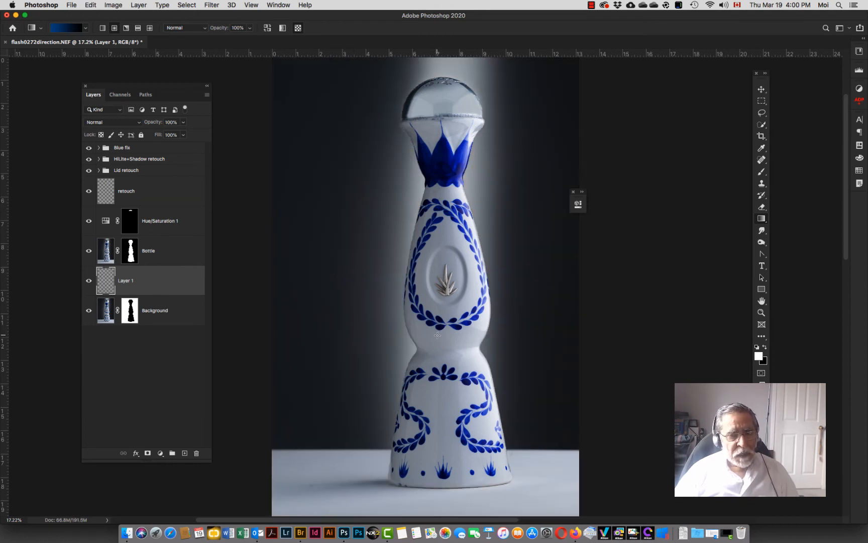
pyautogui.moveTo(437, 335); pyautogui.dragTo(432, 457)
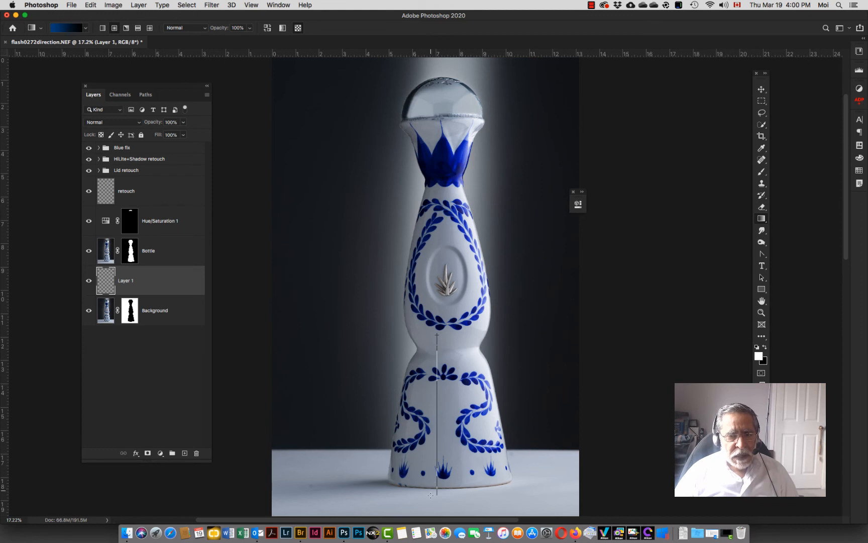
pyautogui.moveTo(435, 496); pyautogui.dragTo(432, 481)
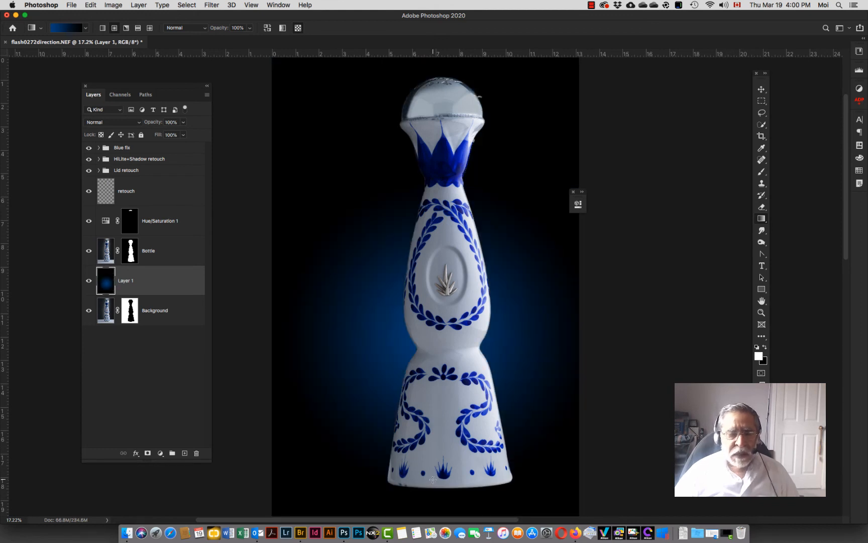
# Step: Open the blend mode options for Layer 1
pyautogui.click(121, 122)
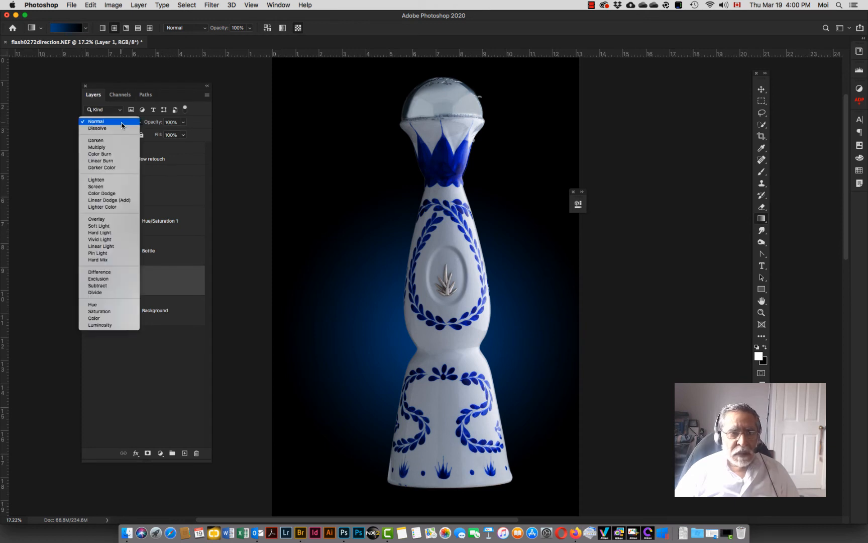
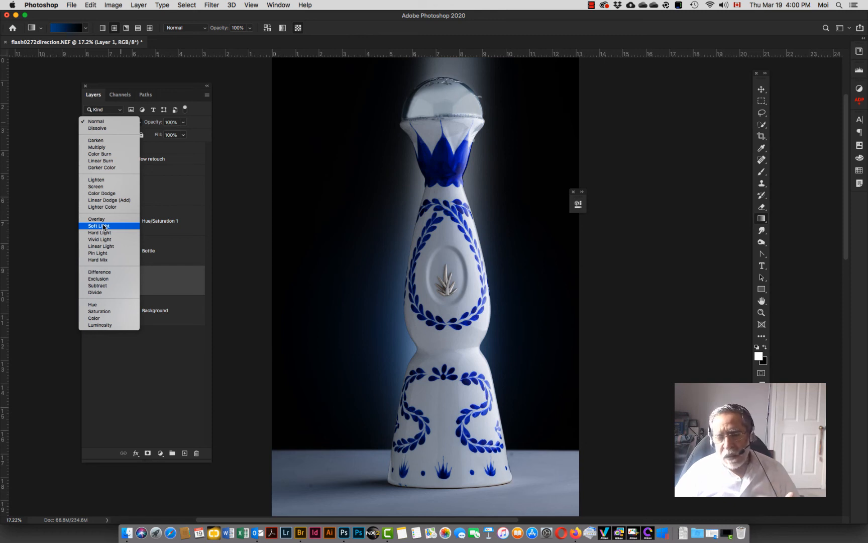
# Step: Set Layer 1's blend mode to Color and add a new empty layer above it
pyautogui.click(96, 318)
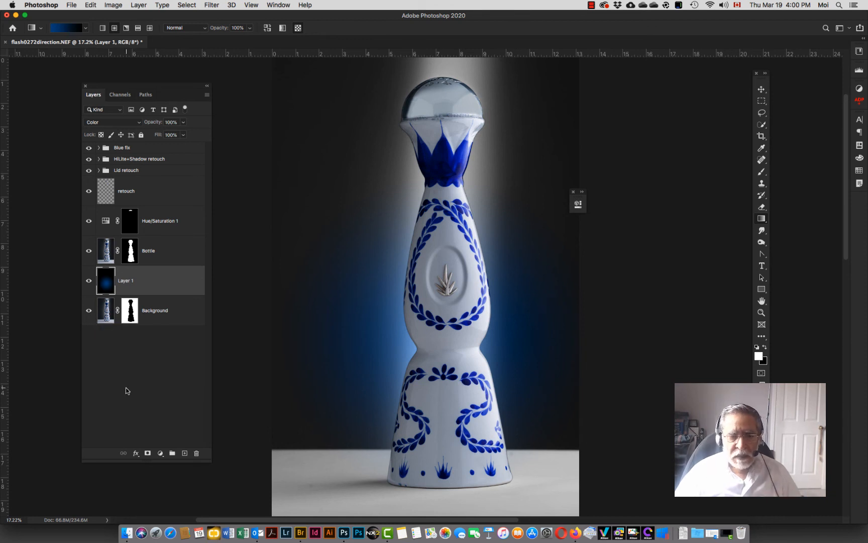
pyautogui.click(185, 453)
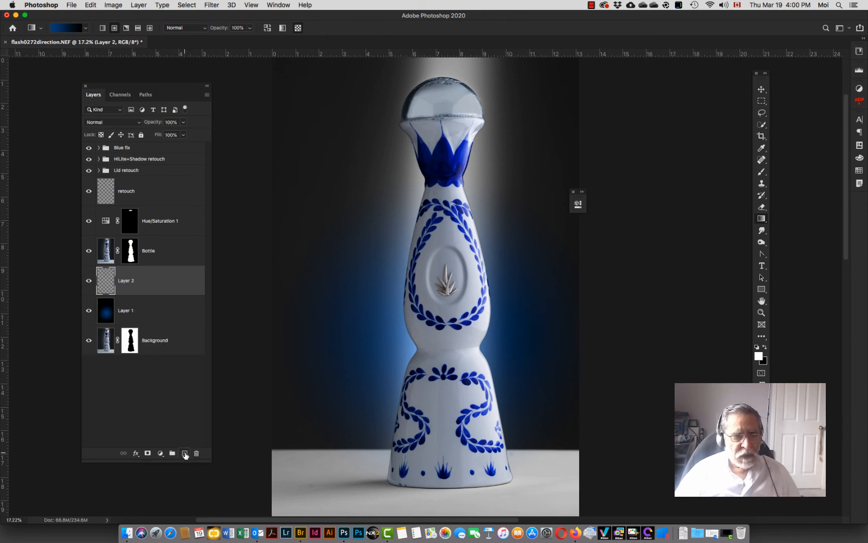
# Step: Pick the red-to-black gradient preset and change its end colour stop to white in the Gradient Editor
pyautogui.click(86, 28)
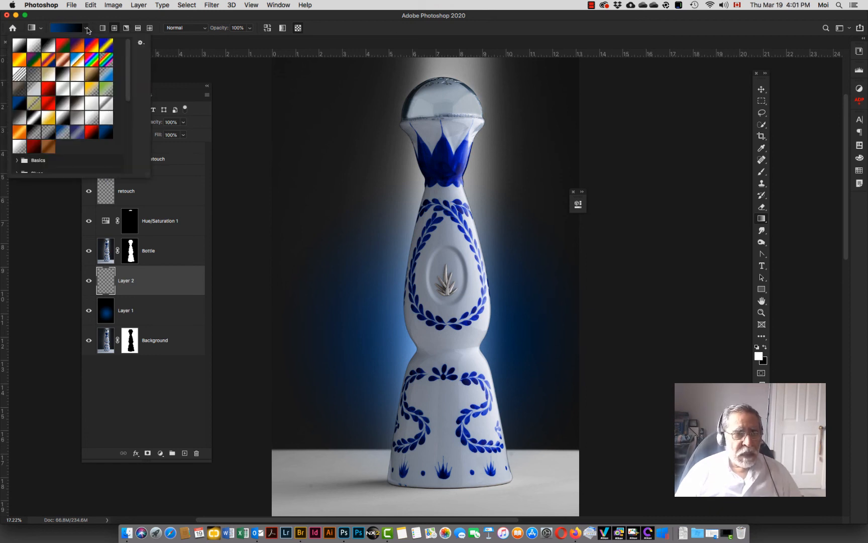
pyautogui.click(91, 133)
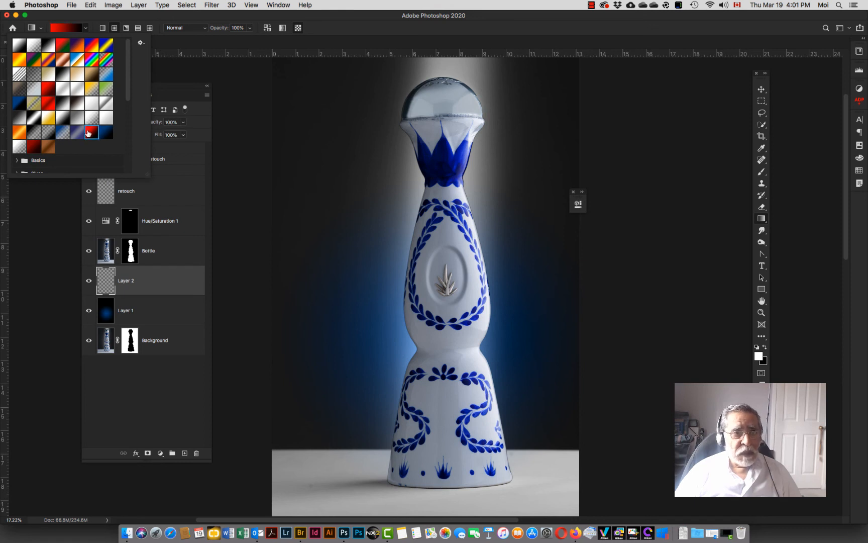
pyautogui.click(67, 28)
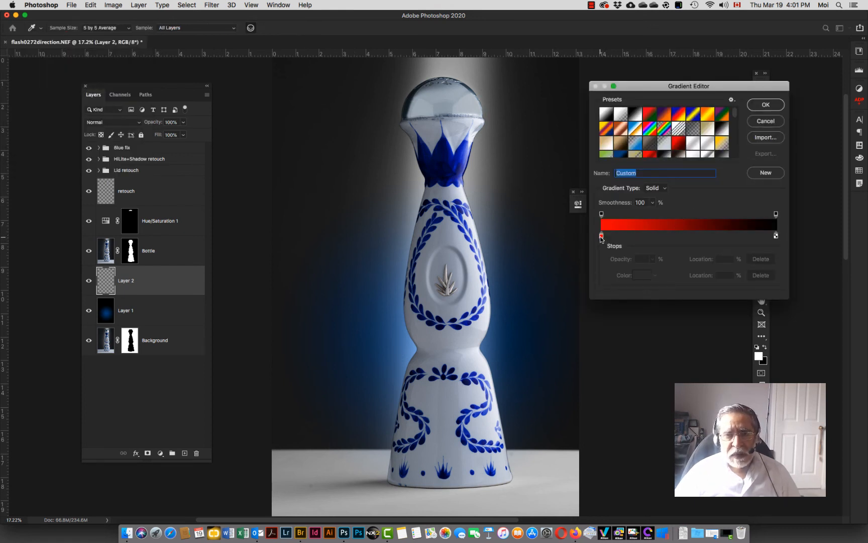
pyautogui.click(777, 236)
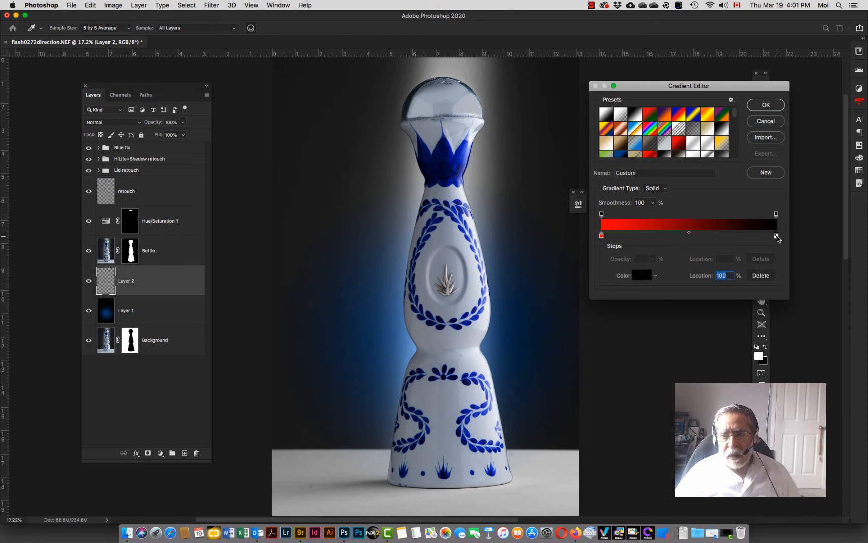
pyautogui.click(777, 214)
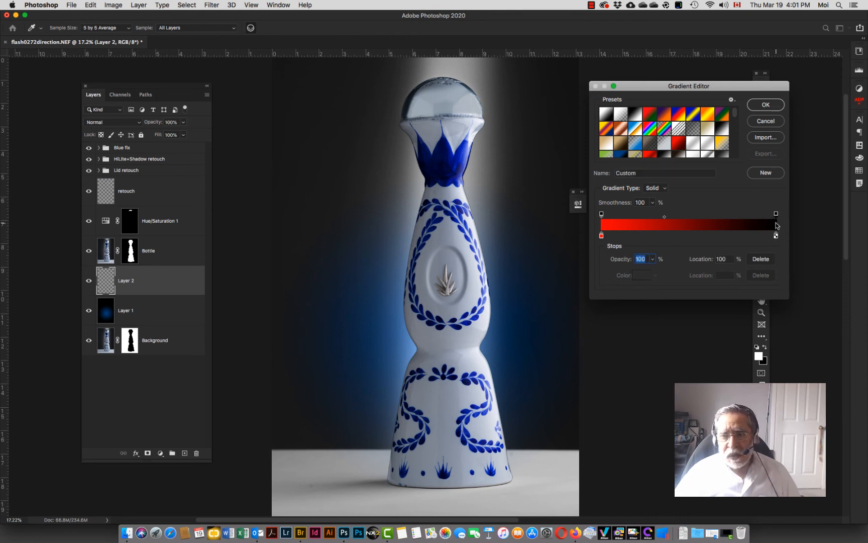
pyautogui.doubleClick(776, 236)
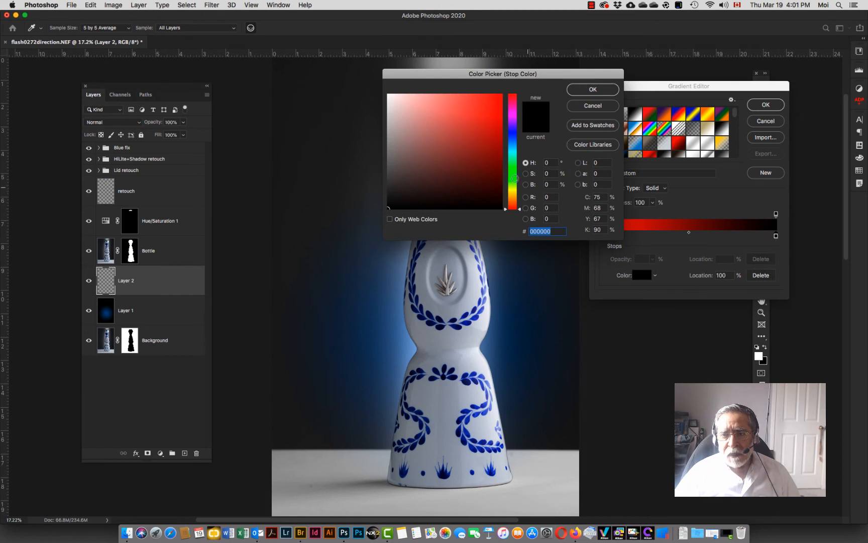
pyautogui.moveTo(407, 172); pyautogui.dragTo(387, 95)
pyautogui.click(584, 92)
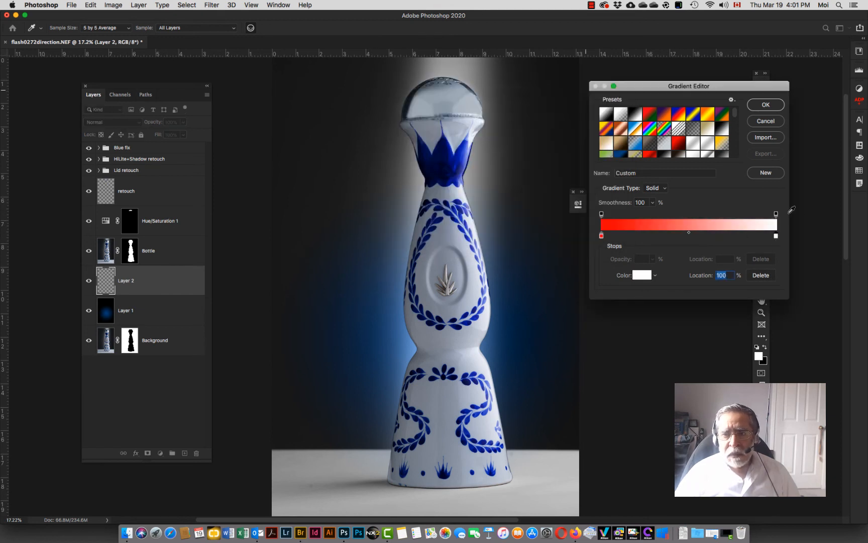
# Step: Set the gradient's end opacity stop to 0% and save it as a new gradient preset
pyautogui.click(777, 215)
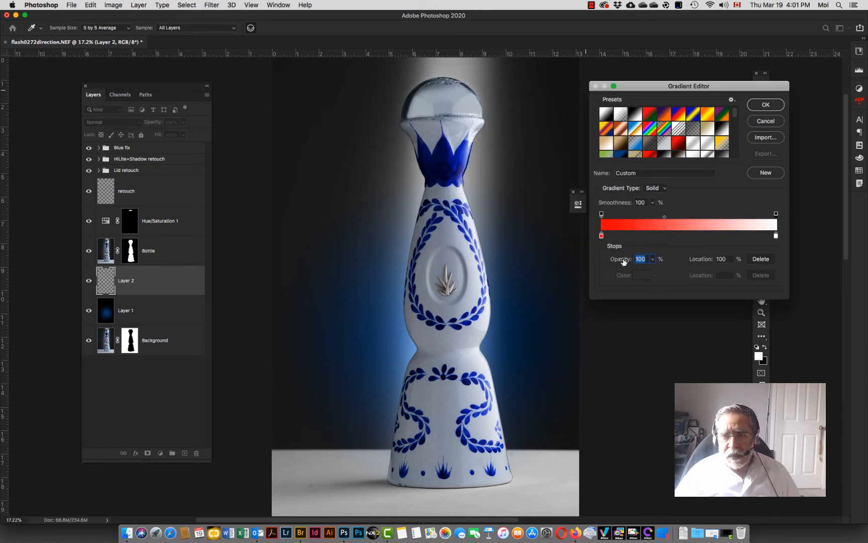
pyautogui.write('0')
pyautogui.click(765, 174)
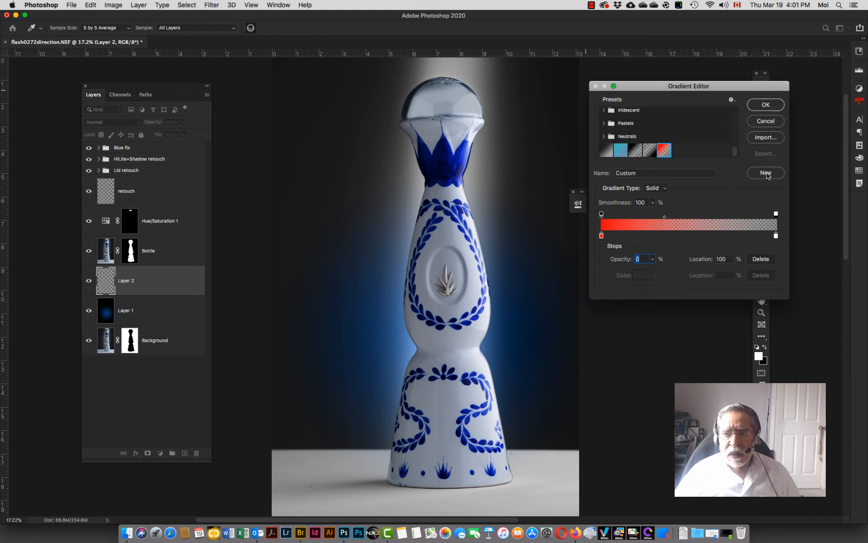
pyautogui.click(766, 105)
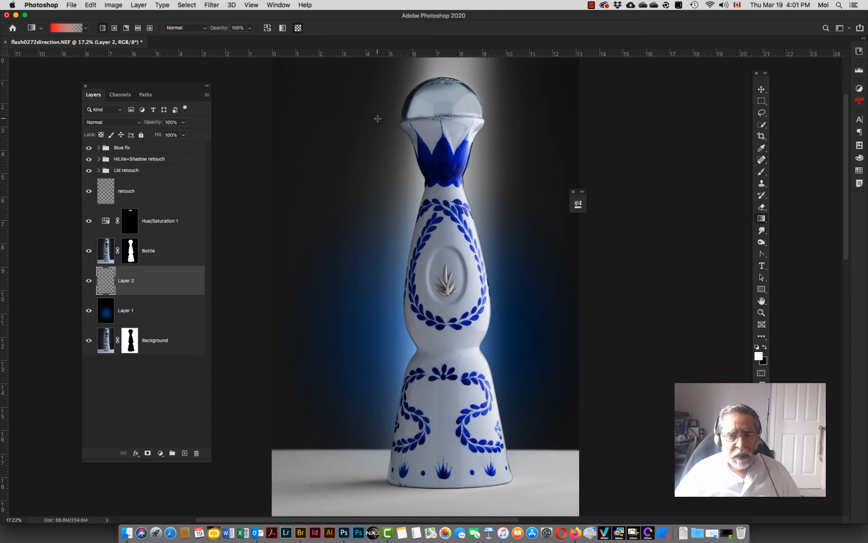
# Step: Draw a linear red-to-transparent gradient on the new layer from the top of the canvas down to the bottle's middle
pyautogui.press('super+minus')
pyautogui.press('super+minus')
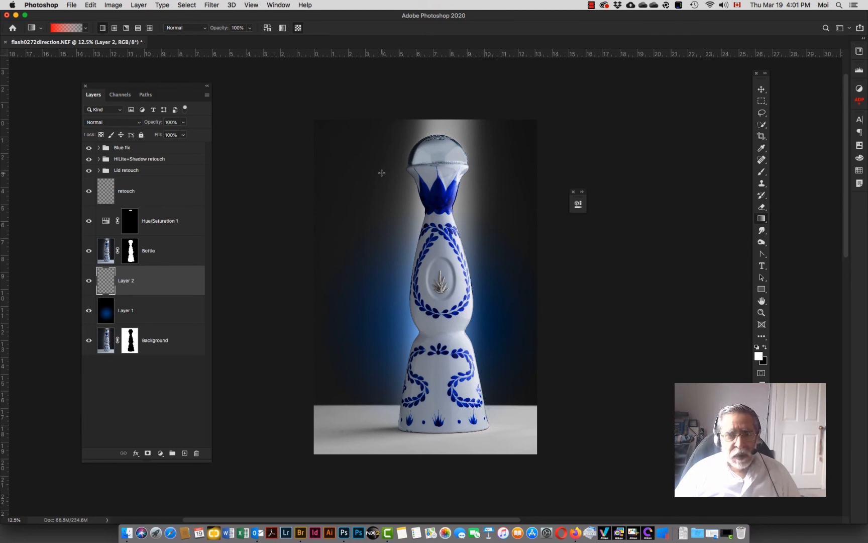
pyautogui.moveTo(382, 171); pyautogui.dragTo(391, 309)
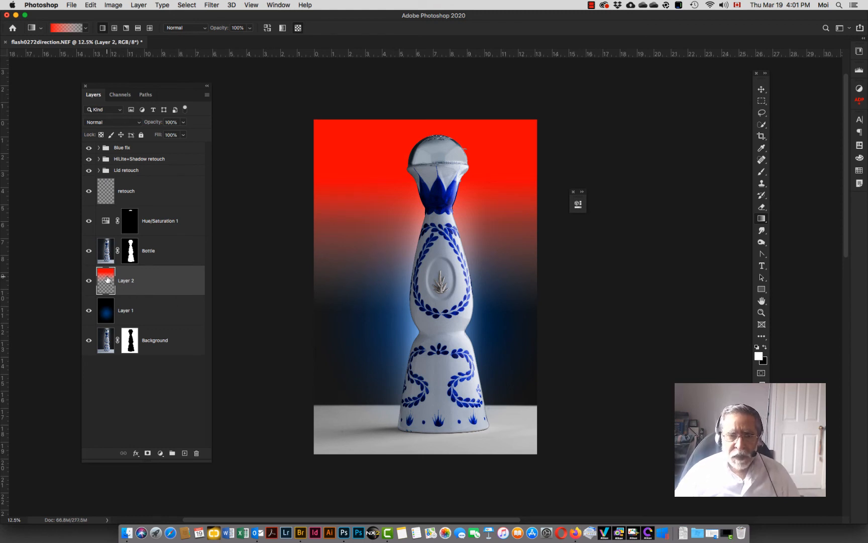
# Step: Try the red gradient layer below Layer 1, move it back above, and set its blend mode to Multiply
pyautogui.moveTo(107, 280); pyautogui.dragTo(109, 325)
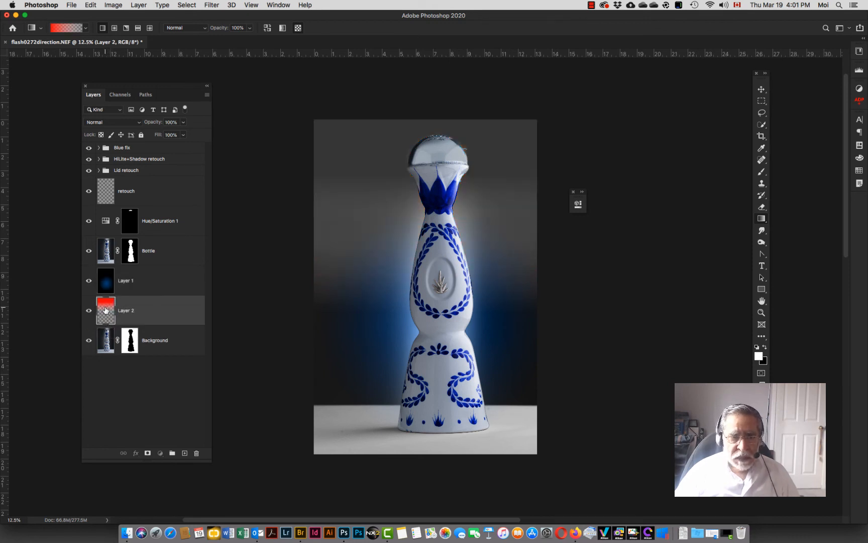
pyautogui.moveTo(106, 310); pyautogui.dragTo(107, 271)
pyautogui.click(118, 122)
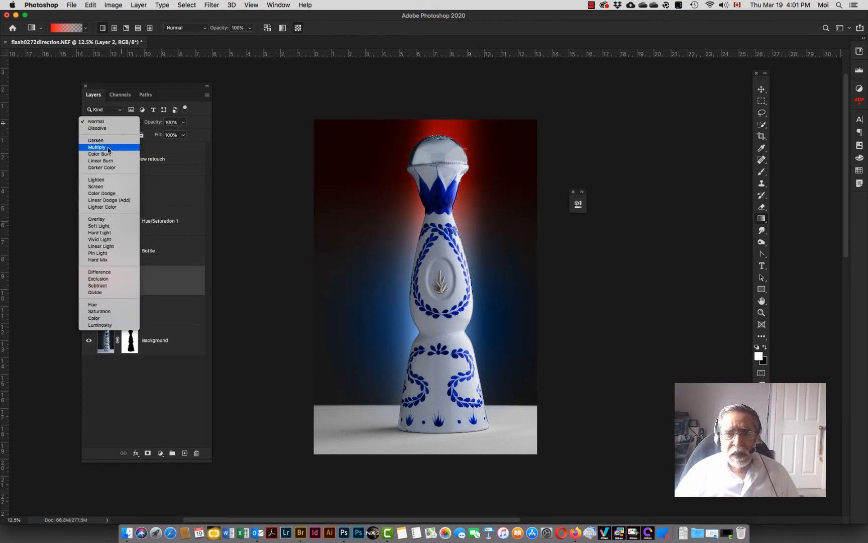
pyautogui.click(108, 147)
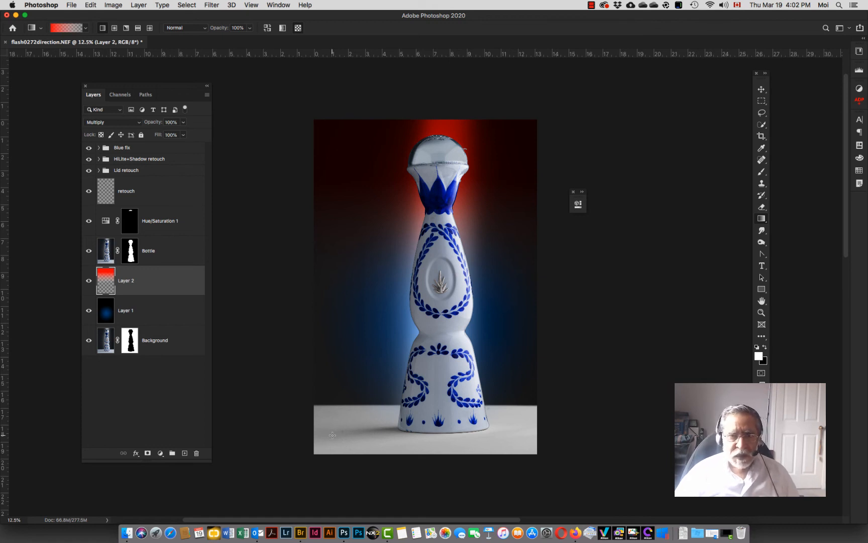
# Step: Select the Background layer and trace a Pen path down the bottle's left edge from the lid rim to the base
pyautogui.click(107, 347)
pyautogui.press('z')
pyautogui.click(475, 326)
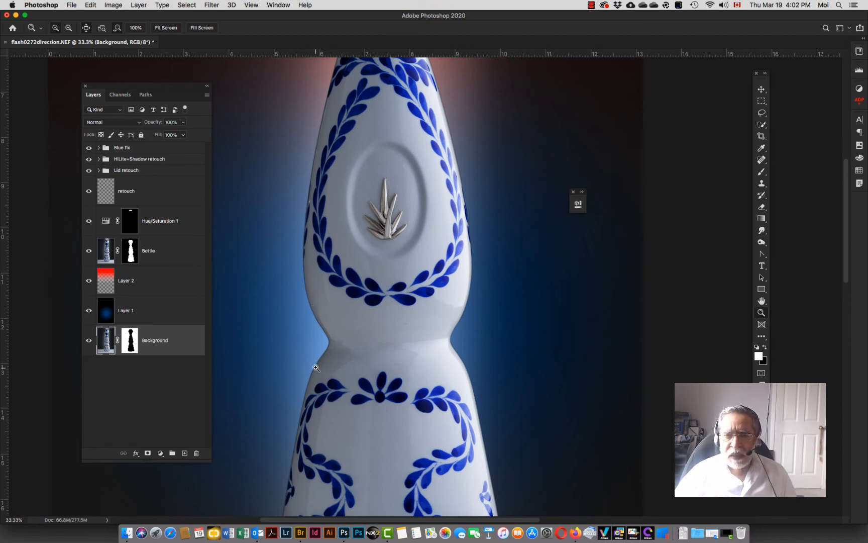
pyautogui.moveTo(355, 219); pyautogui.dragTo(410, 313)
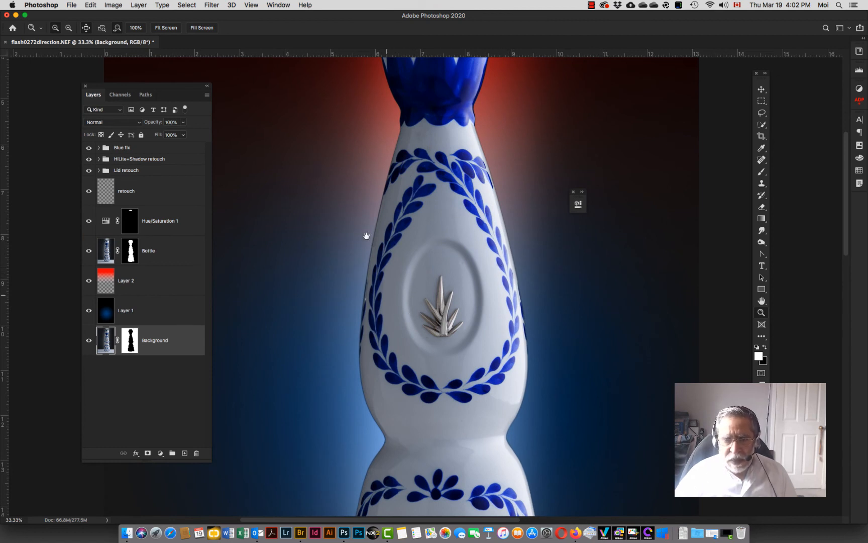
pyautogui.moveTo(397, 125); pyautogui.dragTo(413, 289)
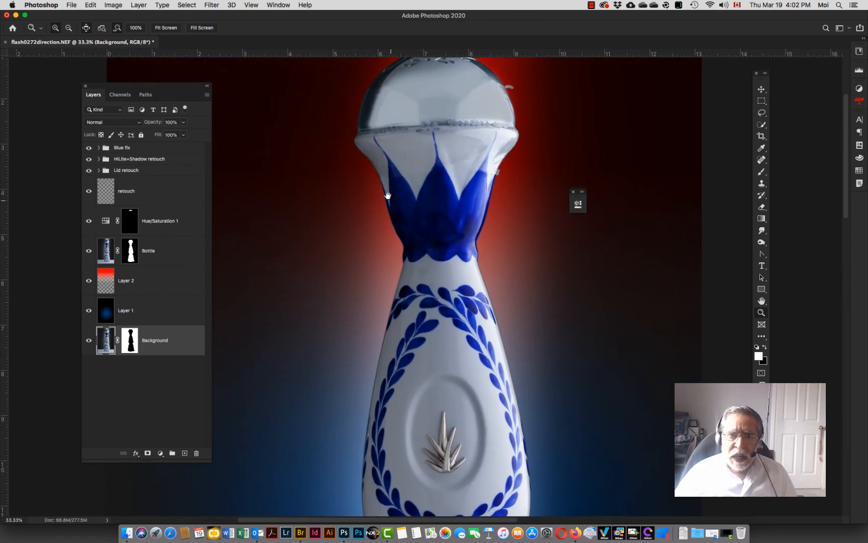
pyautogui.press('p')
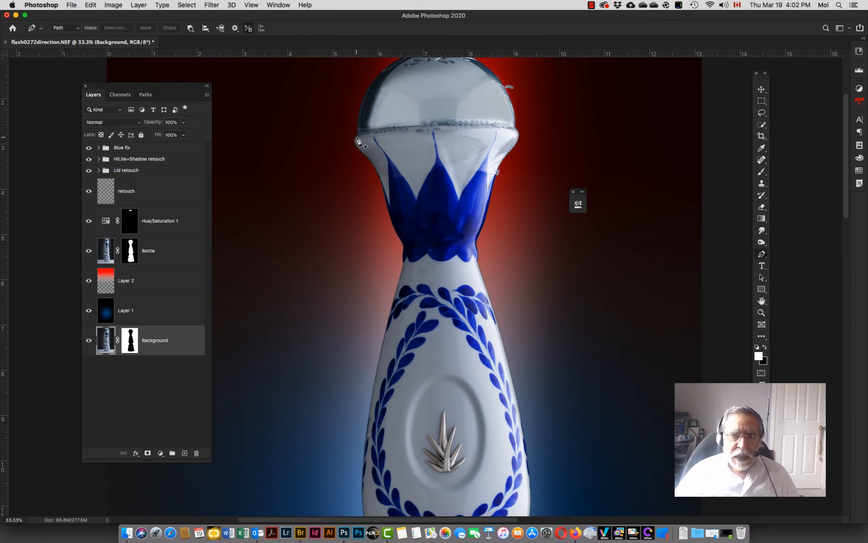
pyautogui.moveTo(356, 138); pyautogui.dragTo(378, 167)
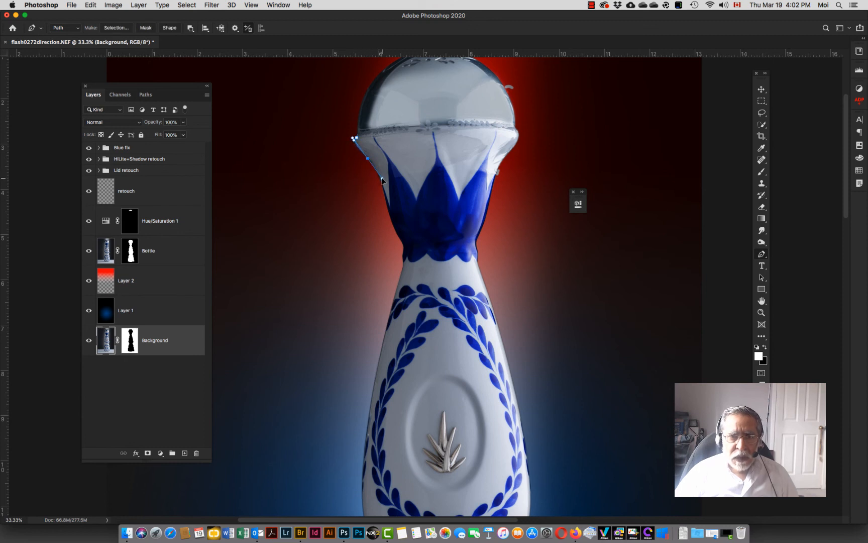
pyautogui.click(382, 178)
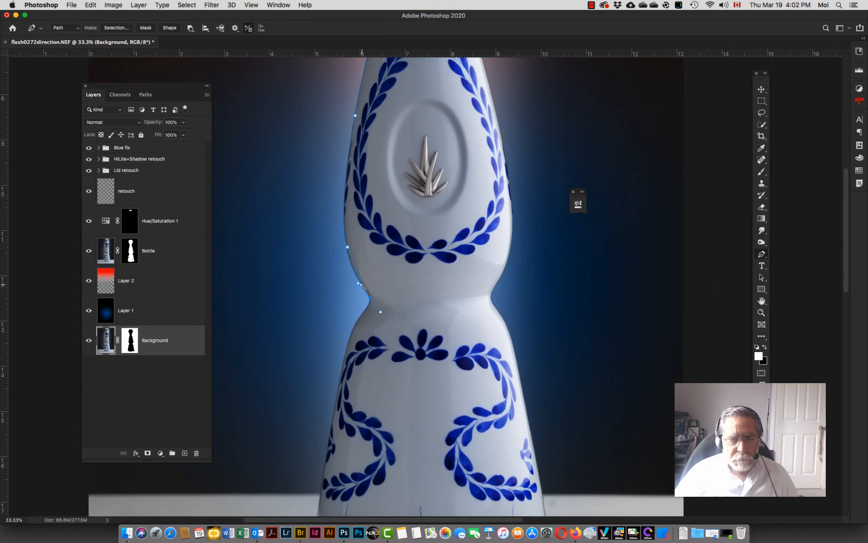
pyautogui.click(367, 291)
pyautogui.moveTo(350, 336); pyautogui.dragTo(317, 388)
pyautogui.scroll(-5, 334, 364)
pyautogui.moveTo(337, 434); pyautogui.dragTo(348, 435)
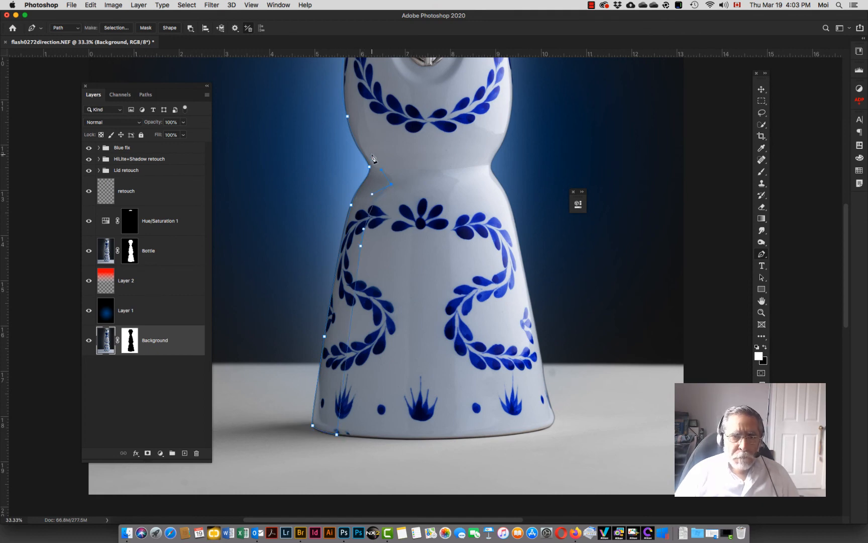
# Step: Extend the path over the top of the lid and close it at the starting point on the lid's left rim
pyautogui.scroll(5, 373, 159)
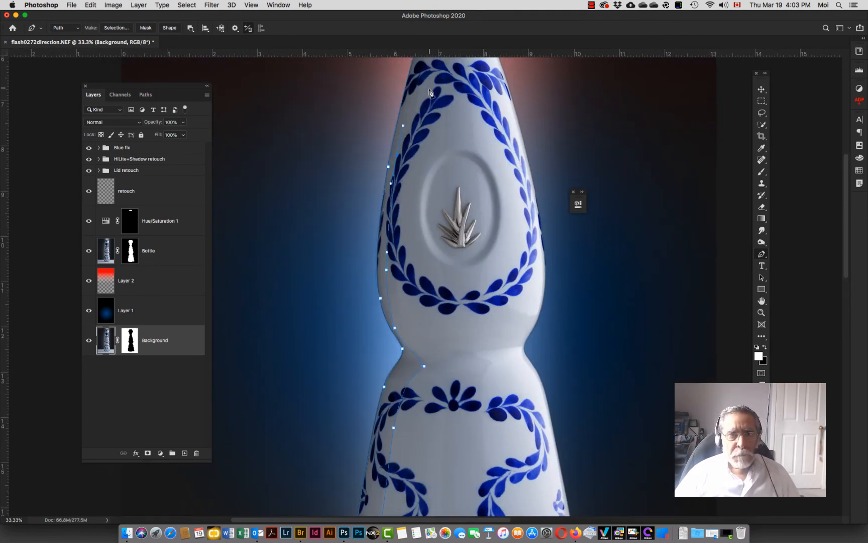
pyautogui.scroll(5, 430, 92)
pyautogui.scroll(3, 390, 87)
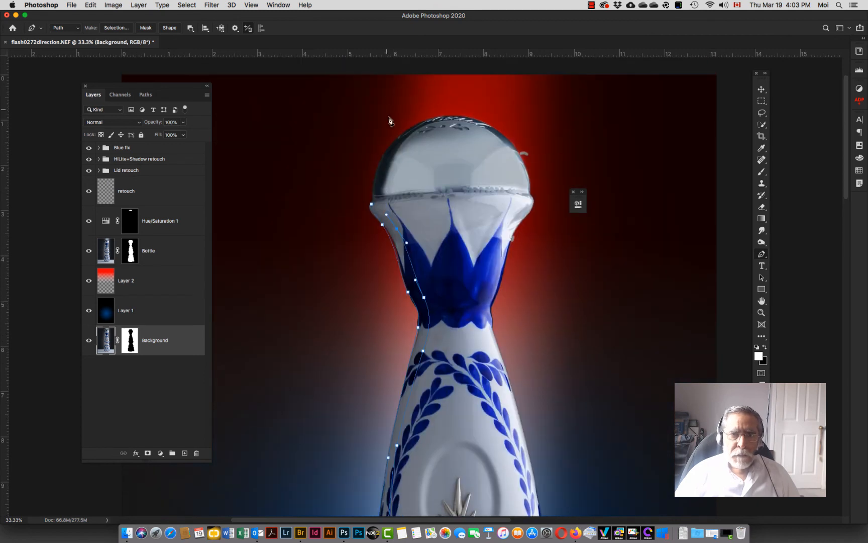
pyautogui.moveTo(381, 197); pyautogui.dragTo(389, 179)
pyautogui.moveTo(429, 124); pyautogui.dragTo(467, 110)
pyautogui.keyDown('alt'); pyautogui.click(429, 124); pyautogui.keyUp('alt')
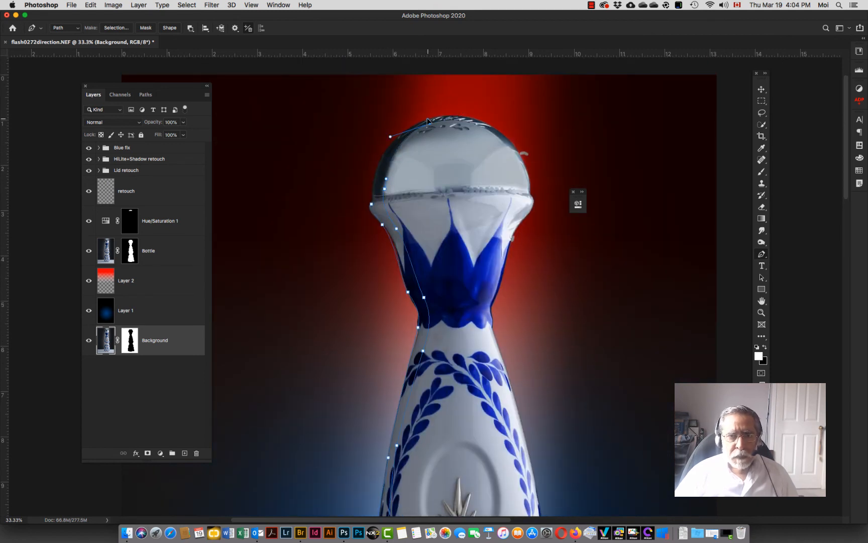
pyautogui.click(435, 118)
pyautogui.moveTo(386, 152); pyautogui.dragTo(359, 187)
pyautogui.click(373, 199)
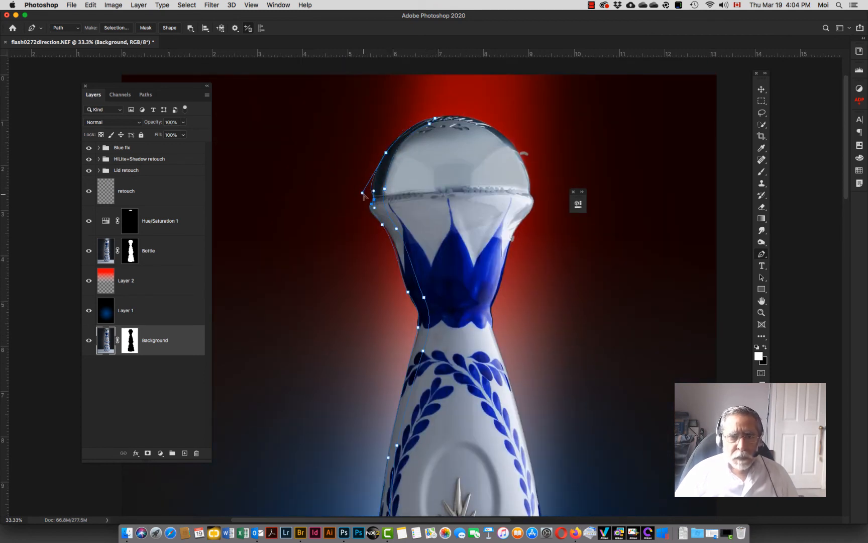
pyautogui.click(371, 204)
# Step: Switch to the Convert Point tool and adjust the path's curve handles around the lid's left side
pyautogui.keyDown('super'); pyautogui.tripleClick(397, 146); pyautogui.keyUp('super')
pyautogui.rightClick(762, 254)
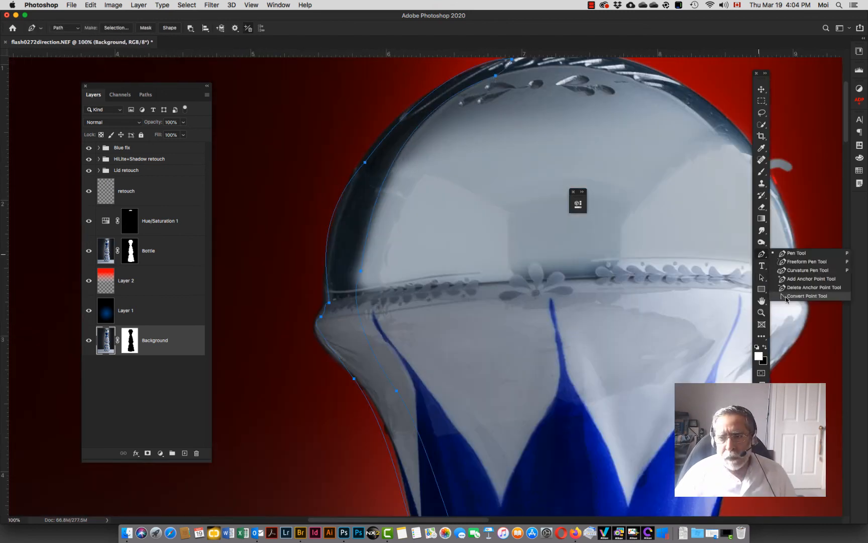
pyautogui.click(809, 297)
pyautogui.keyDown('super'); pyautogui.click(363, 163); pyautogui.keyUp('super')
pyautogui.moveTo(308, 222); pyautogui.dragTo(321, 225)
pyautogui.moveTo(403, 183); pyautogui.dragTo(330, 289)
pyautogui.moveTo(376, 157); pyautogui.dragTo(343, 175)
pyautogui.keyDown('super'); pyautogui.click(316, 280); pyautogui.keyUp('super')
pyautogui.moveTo(303, 221); pyautogui.dragTo(311, 222)
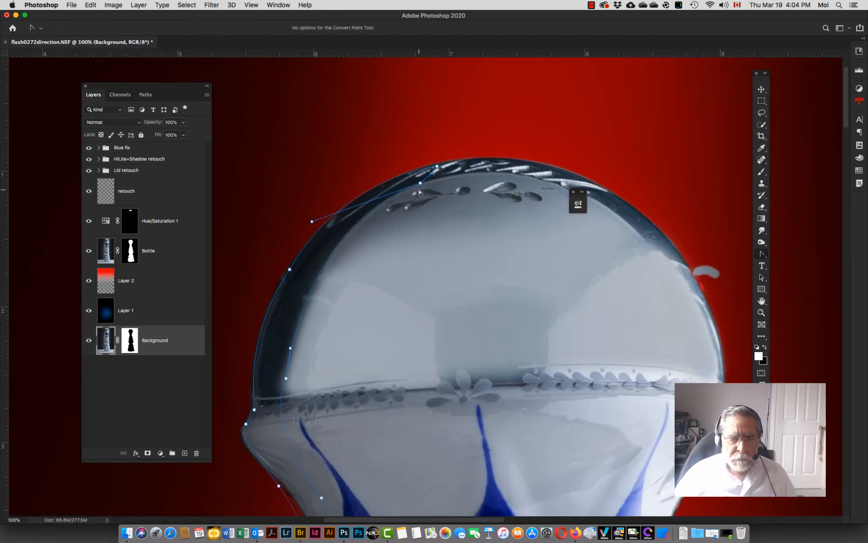
# Step: Adjust the anchor handles along the neck so the path hugs the bottle's left edge
pyautogui.scroll(-3, 420, 190)
pyautogui.keyDown('super'); pyautogui.click(246, 337); pyautogui.keyUp('super')
pyautogui.moveTo(278, 400); pyautogui.dragTo(287, 404)
pyautogui.moveTo(263, 375)
pyautogui.mouseDown()
pyautogui.moveTo(248, 358)
pyautogui.moveTo(249, 369)
pyautogui.mouseUp()
pyautogui.scroll(-5, 274, 405)
pyautogui.moveTo(329, 324); pyautogui.dragTo(346, 351)
pyautogui.scroll(-5, 373, 460)
pyautogui.moveTo(355, 312); pyautogui.dragTo(358, 312)
pyautogui.moveTo(336, 276); pyautogui.dragTo(328, 262)
pyautogui.moveTo(376, 347); pyautogui.dragTo(370, 344)
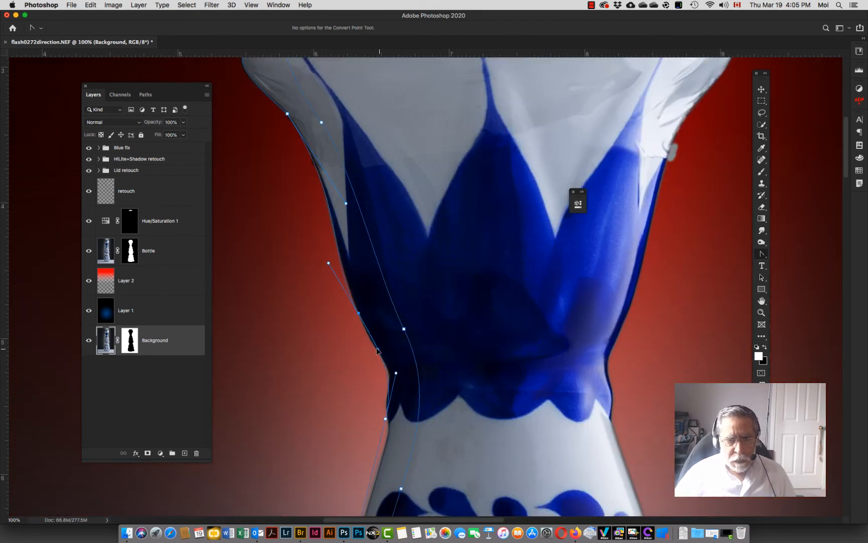
pyautogui.moveTo(385, 418); pyautogui.dragTo(387, 394)
pyautogui.moveTo(404, 332); pyautogui.dragTo(399, 377)
pyautogui.moveTo(376, 440); pyautogui.dragTo(400, 452)
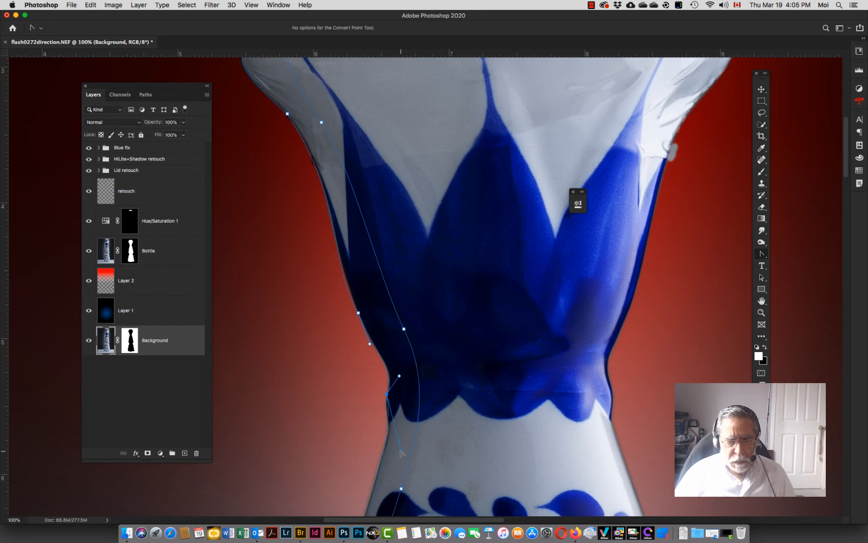
pyautogui.scroll(-4, 400, 451)
pyautogui.moveTo(334, 306); pyautogui.dragTo(349, 312)
# Step: Add an anchor point on the path at the neck's left edge and convert it to a corner point
pyautogui.press('p')
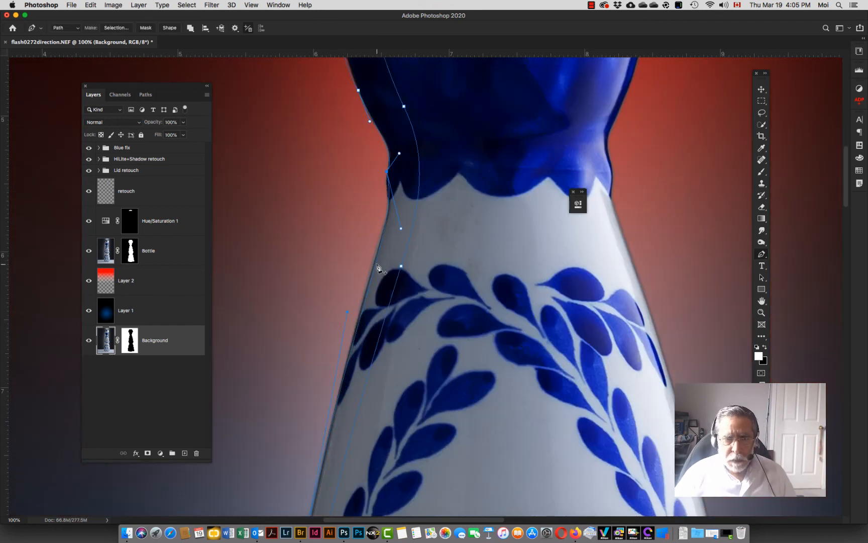
pyautogui.click(378, 264)
pyautogui.click(761, 253)
pyautogui.click(803, 299)
pyautogui.click(377, 265)
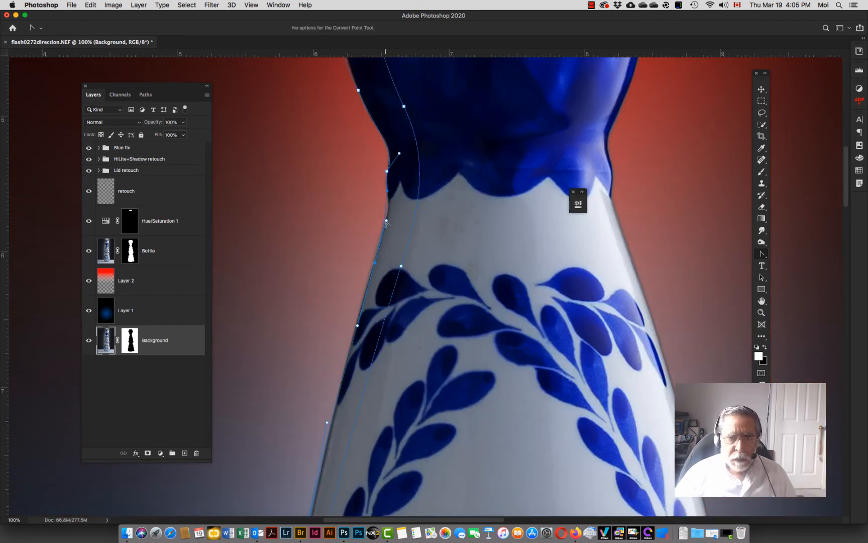
pyautogui.scroll(-7, 270, 379)
pyautogui.scroll(-9, 270, 378)
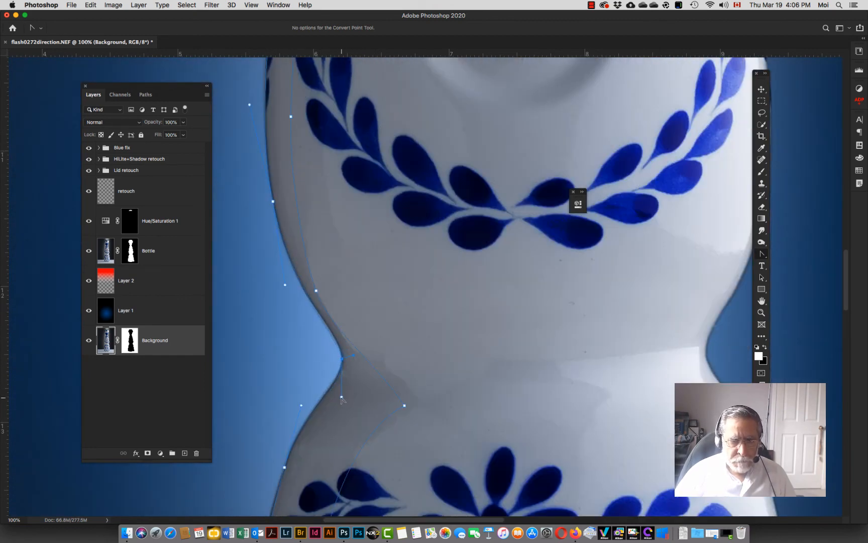
# Step: Adjust the path's curve handles around the bottle's lower left corner at the base
pyautogui.scroll(-10, 341, 402)
pyautogui.moveTo(345, 461); pyautogui.dragTo(347, 465)
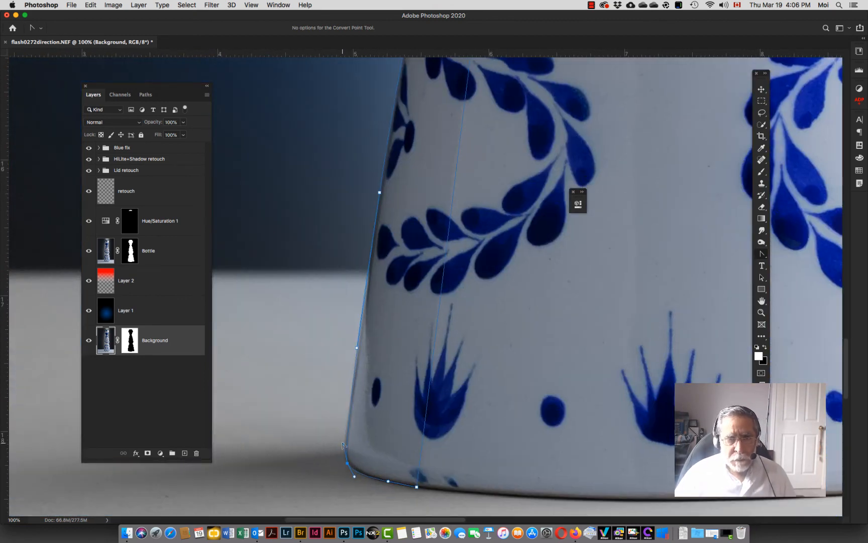
pyautogui.moveTo(417, 488); pyautogui.dragTo(426, 488)
pyautogui.moveTo(343, 444)
pyautogui.mouseDown()
pyautogui.moveTo(336, 443)
pyautogui.moveTo(344, 460)
pyautogui.mouseUp()
pyautogui.press('super+0')
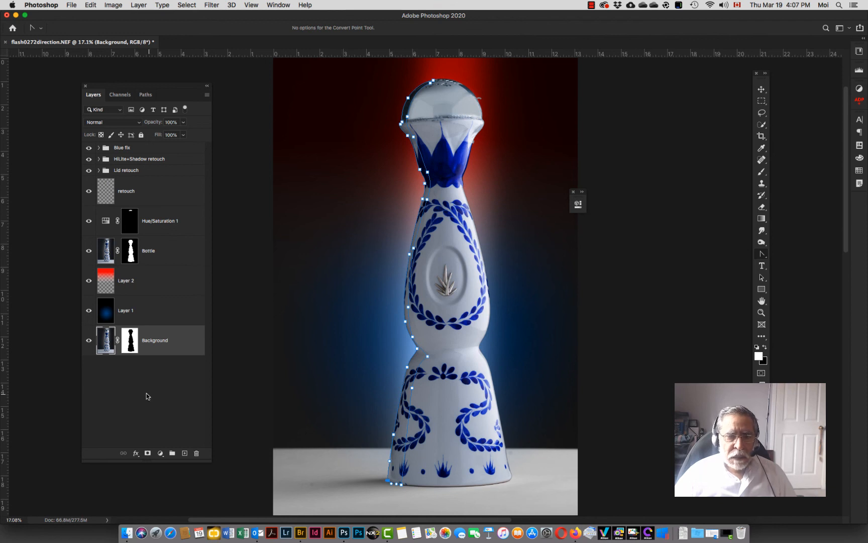
# Step: Hide the two gradient backdrop layers and return the stack to the unmasked Background image
pyautogui.click(89, 310)
pyautogui.click(89, 282)
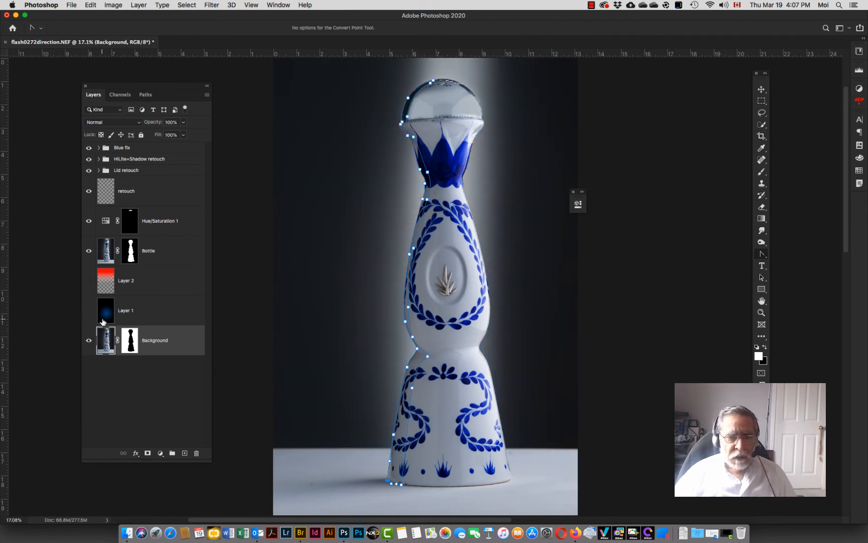
pyautogui.click(106, 282)
pyautogui.keyDown('shift'); pyautogui.click(116, 316); pyautogui.keyUp('shift')
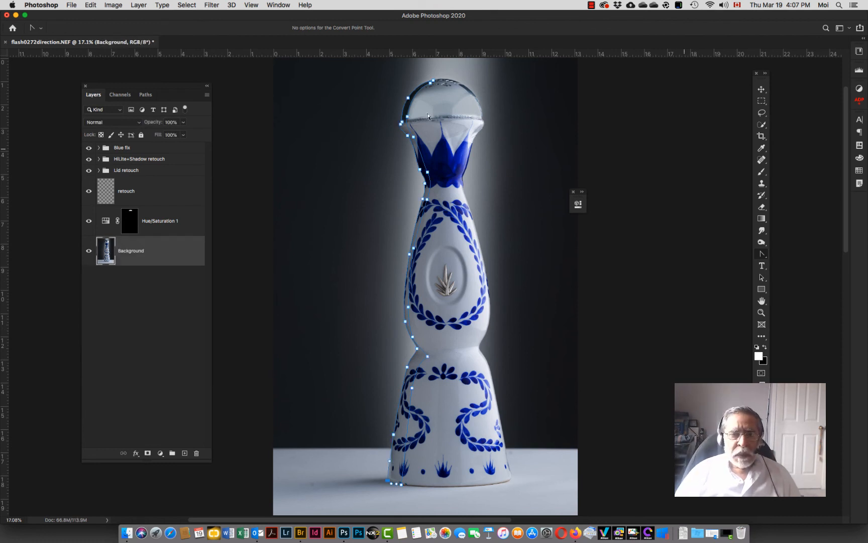
# Step: Save the work path as a named path called Left Hilite
pyautogui.click(145, 95)
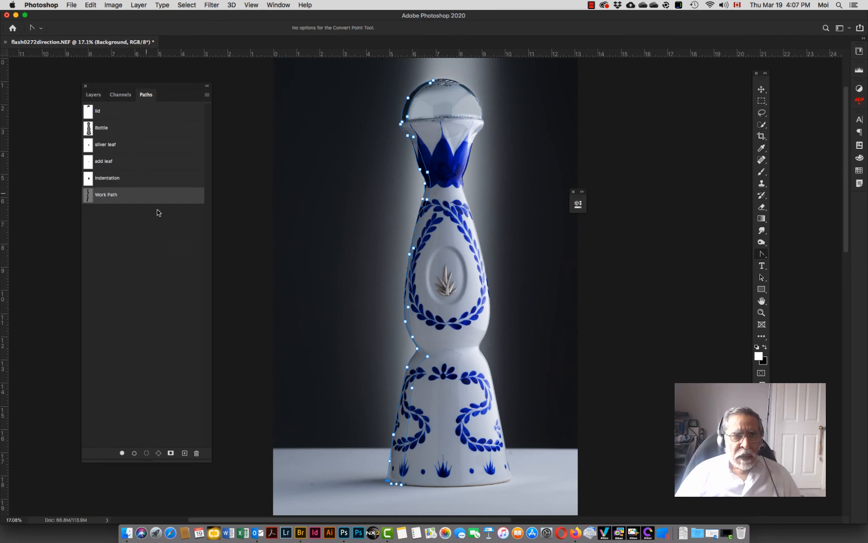
pyautogui.doubleClick(101, 197)
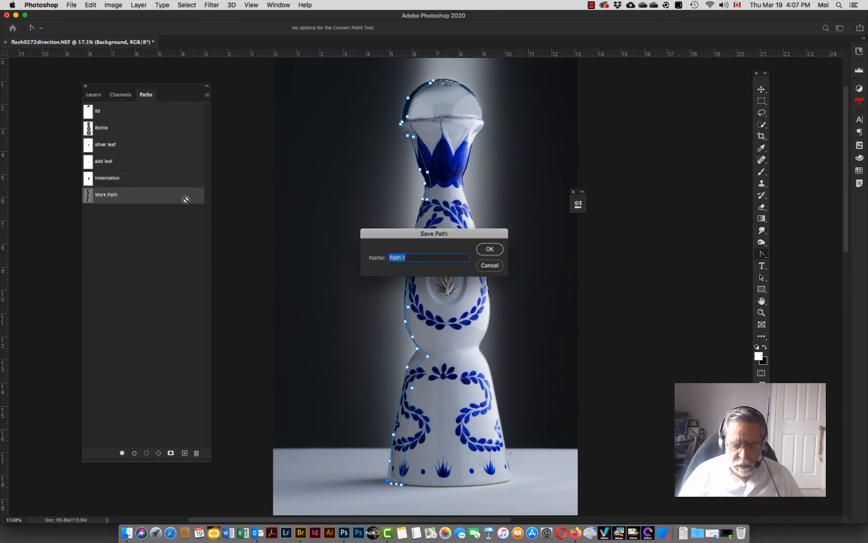
pyautogui.write('Left')
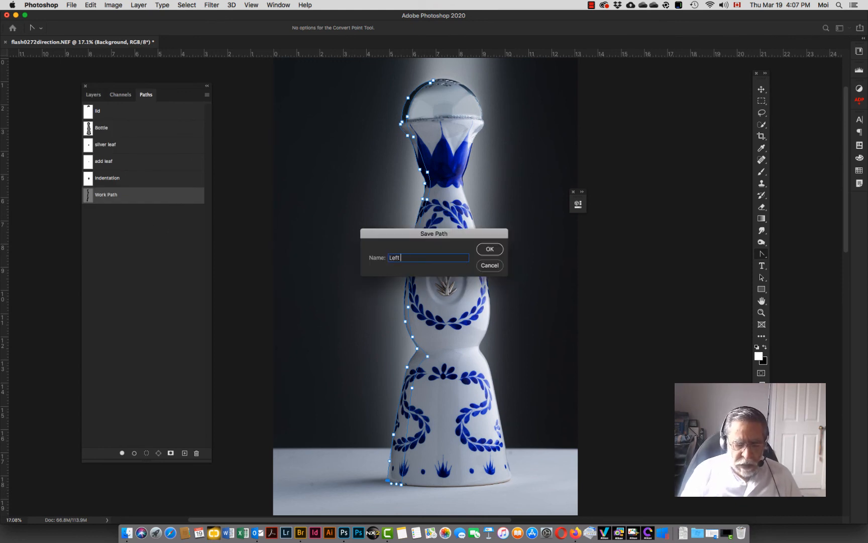
pyautogui.write(' Hilite')
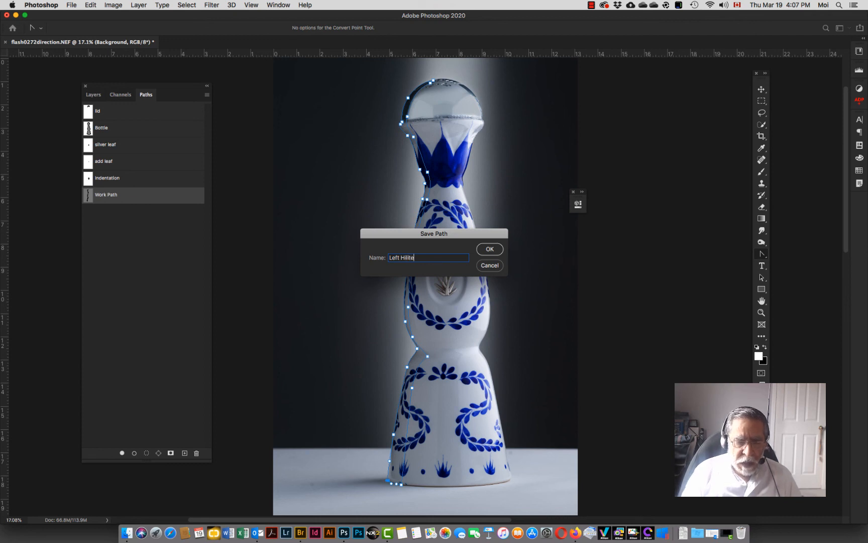
pyautogui.press('Return')
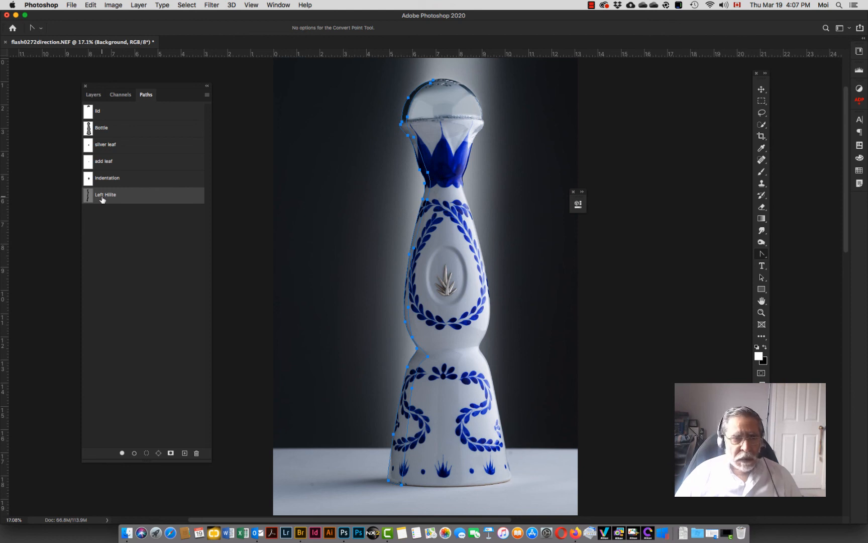
# Step: Make a selection from the Left Hilite path with a 5-pixel feather radius
pyautogui.click(207, 95)
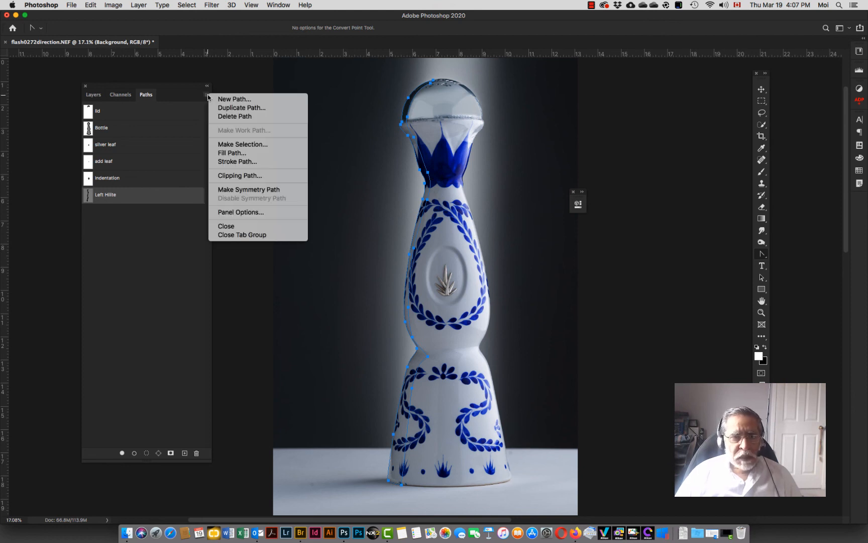
pyautogui.click(233, 143)
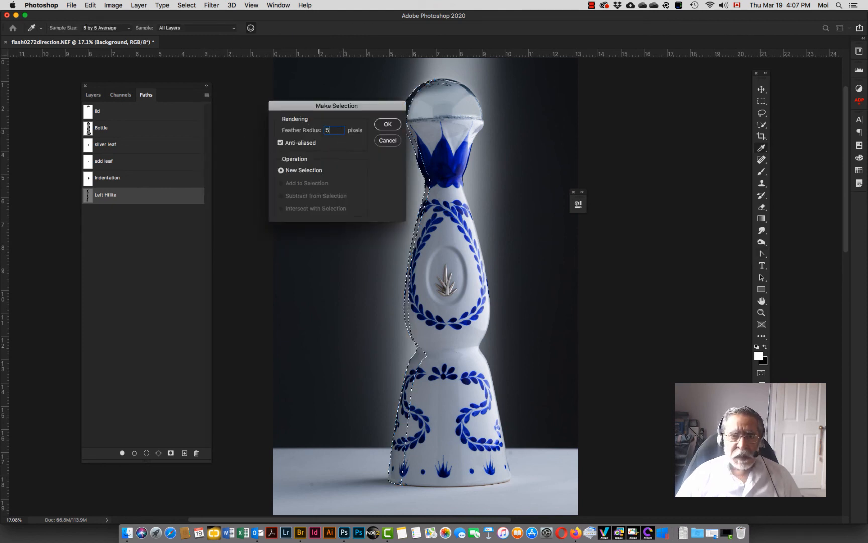
pyautogui.press('Return')
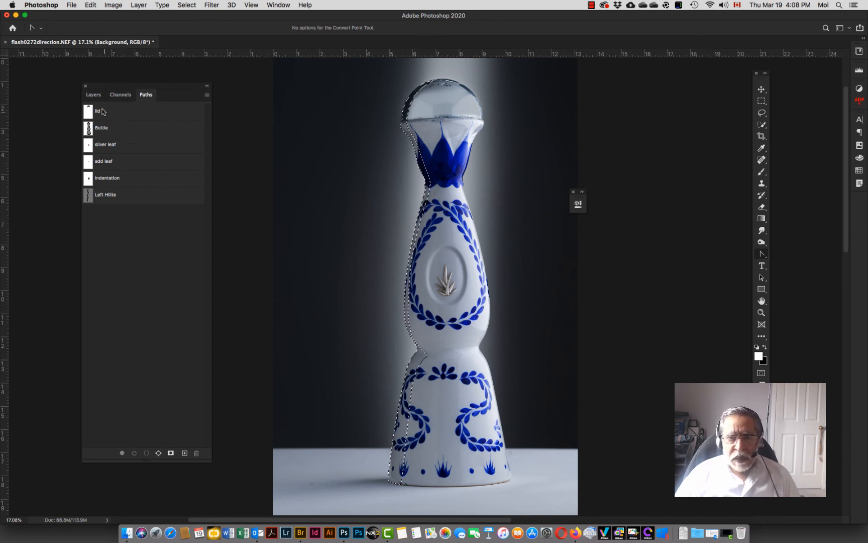
# Step: Create a new layer at the top of the layer stack and name it Left Hilite
pyautogui.click(92, 95)
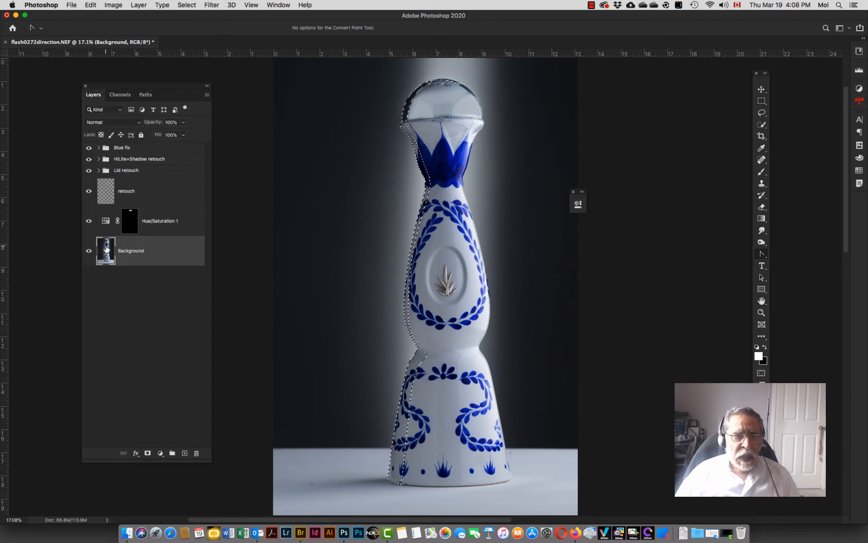
pyautogui.click(123, 149)
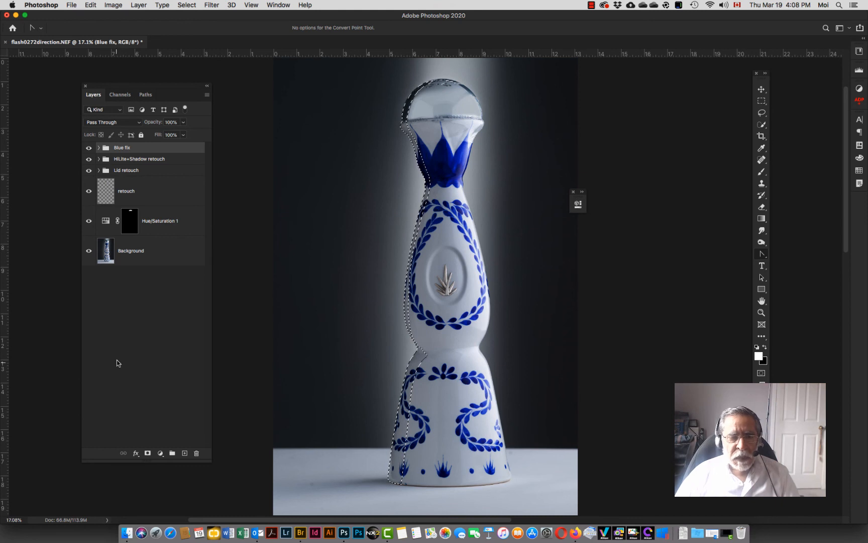
pyautogui.click(185, 453)
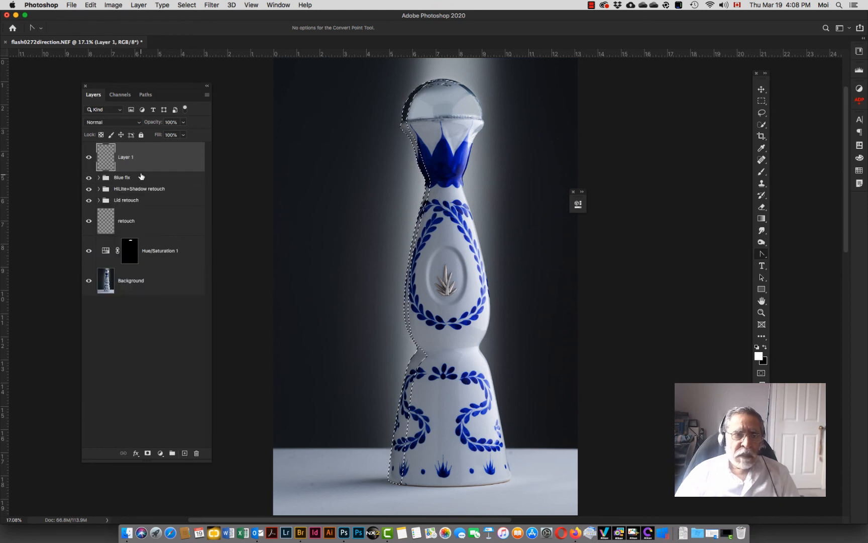
pyautogui.doubleClick(124, 158)
pyautogui.write('L')
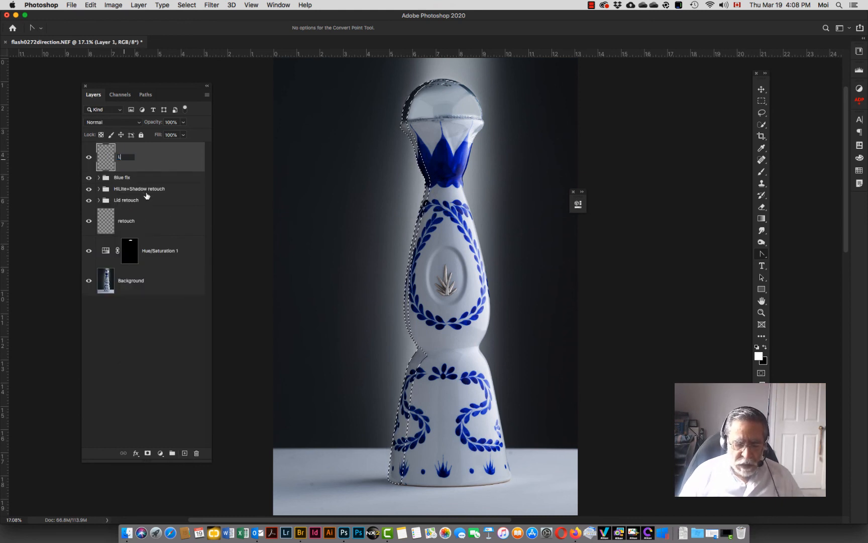
pyautogui.write('eft H')
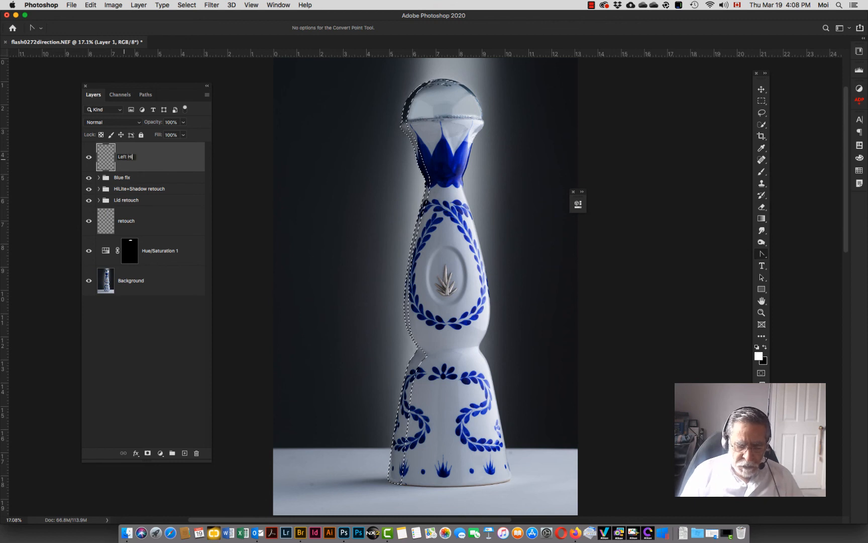
pyautogui.write('ilite')
pyautogui.press('Return')
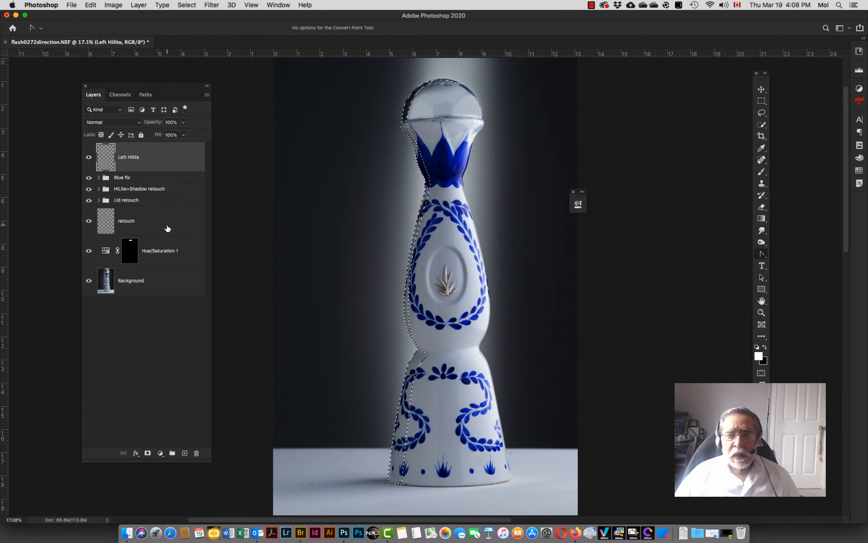
# Step: Switch to the Gradient tool and pick the foreground-to-transparent gradient preset
pyautogui.press('g')
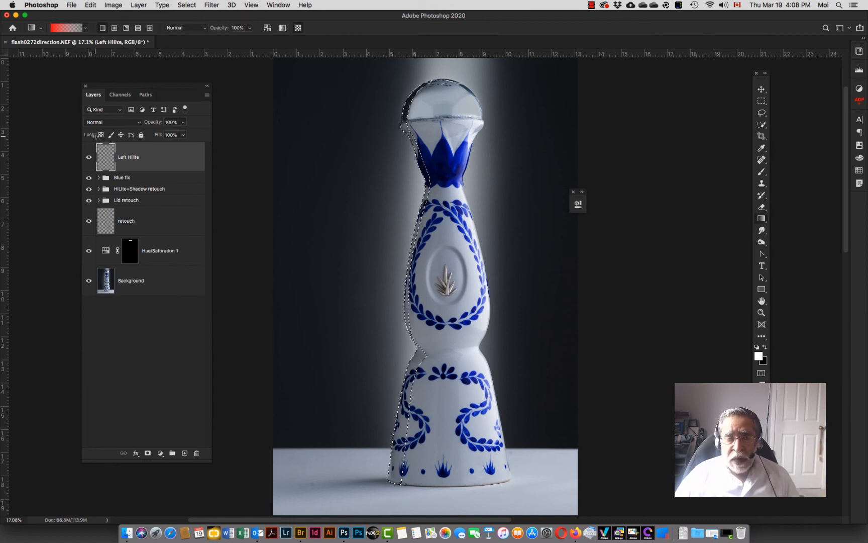
pyautogui.click(87, 30)
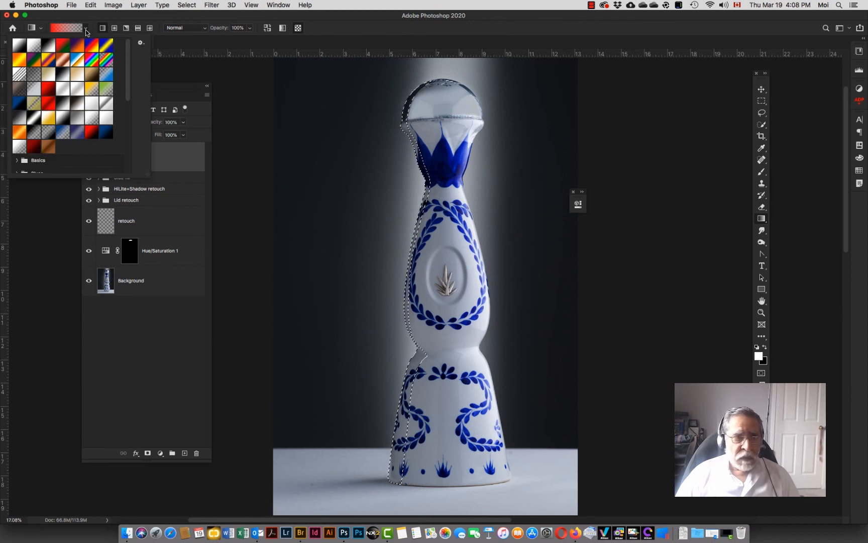
pyautogui.click(17, 147)
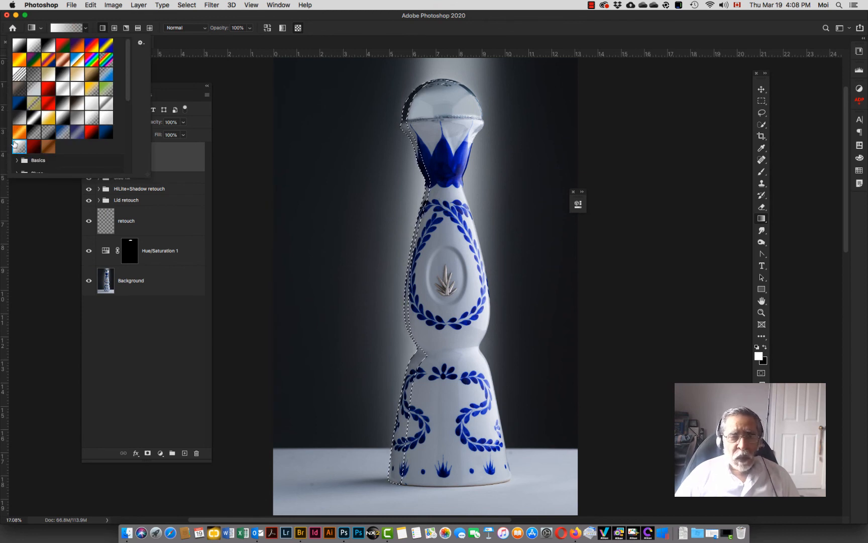
pyautogui.click(145, 19)
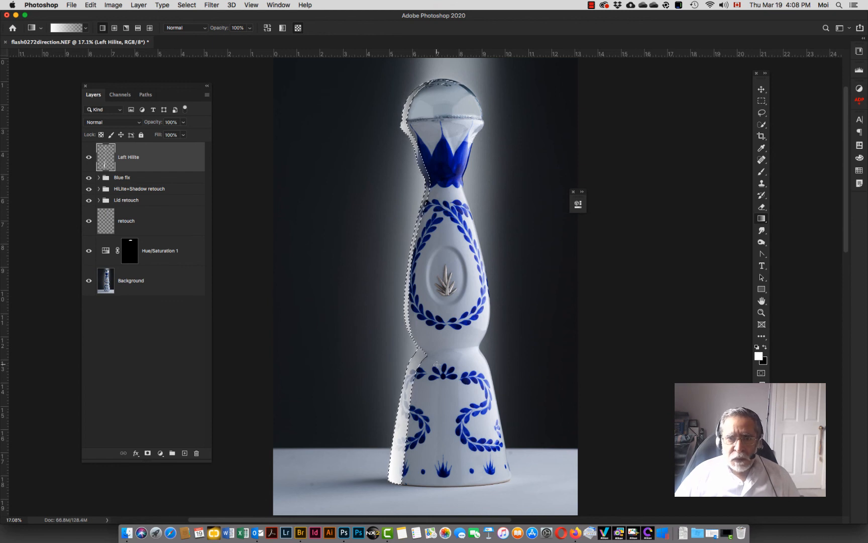
# Step: Undo the deselection and the first gradient fill, restoring the highlight selection
pyautogui.press('super+d')
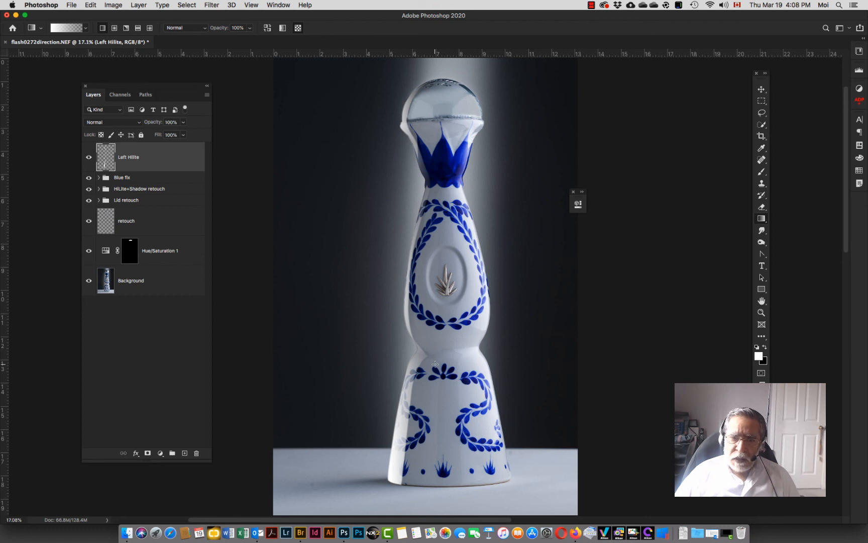
pyautogui.press('super+z')
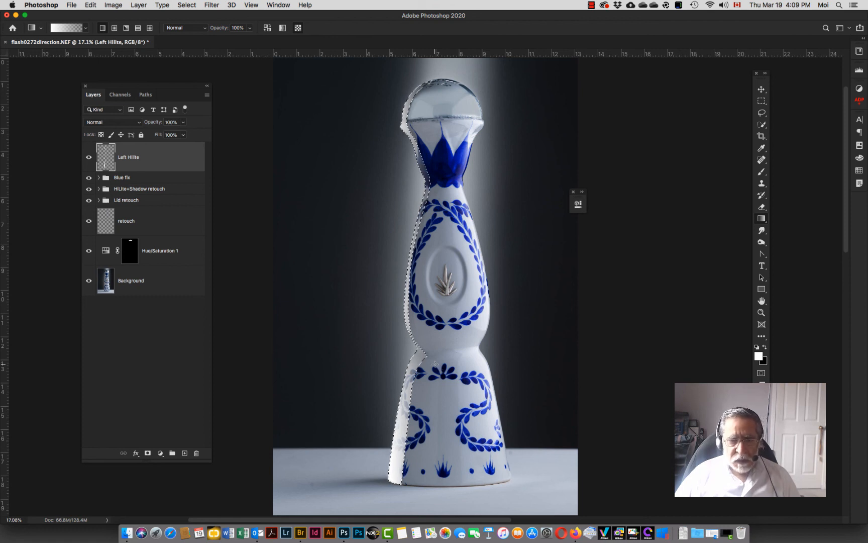
pyautogui.press('super+z')
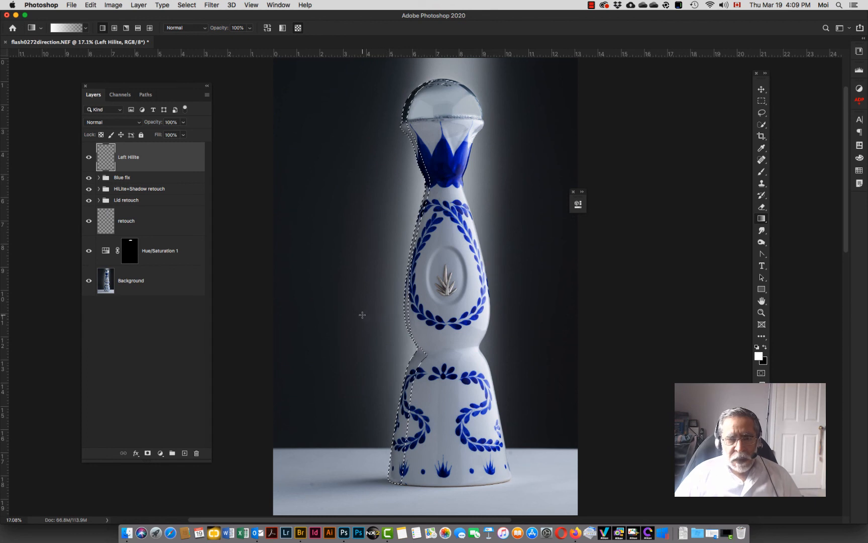
# Step: Drag a horizontal white gradient from outside the bottle's left edge toward its centre inside the selection, then deselect
pyautogui.moveTo(362, 315); pyautogui.dragTo(478, 315)
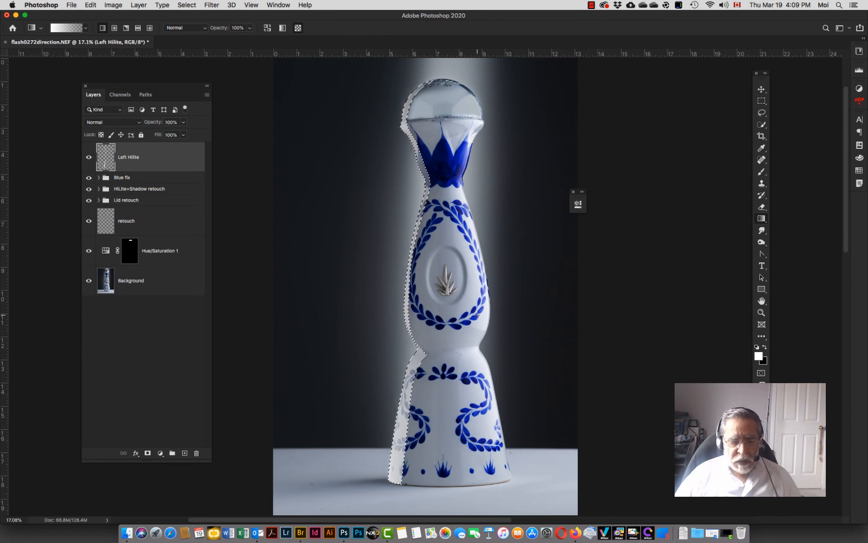
pyautogui.press('super+d')
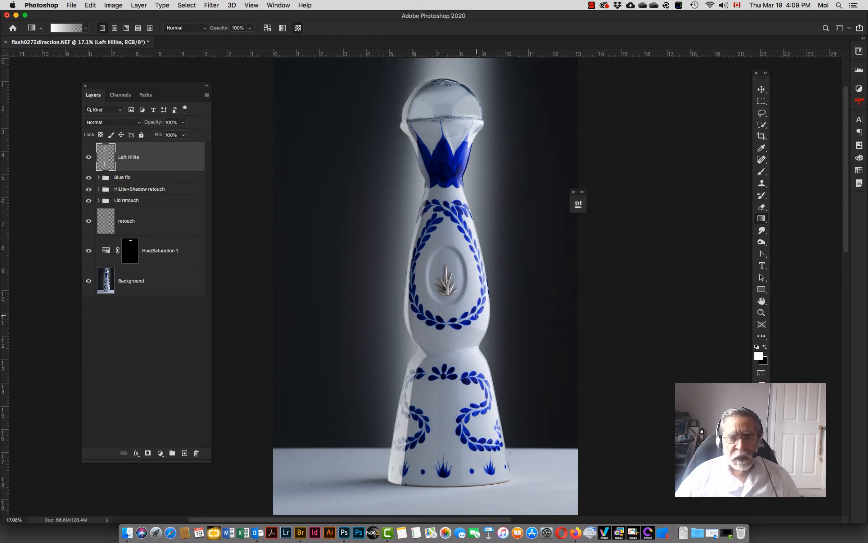
# Step: Zoom in on the bottle's left edge and toggle the Left Hilite layer to compare the highlight
pyautogui.press('z')
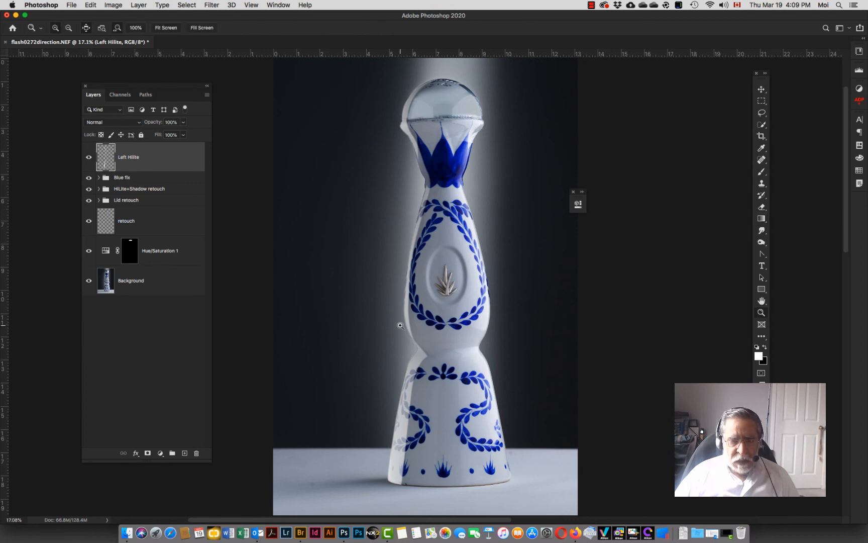
pyautogui.click(408, 323)
pyautogui.click(408, 323)
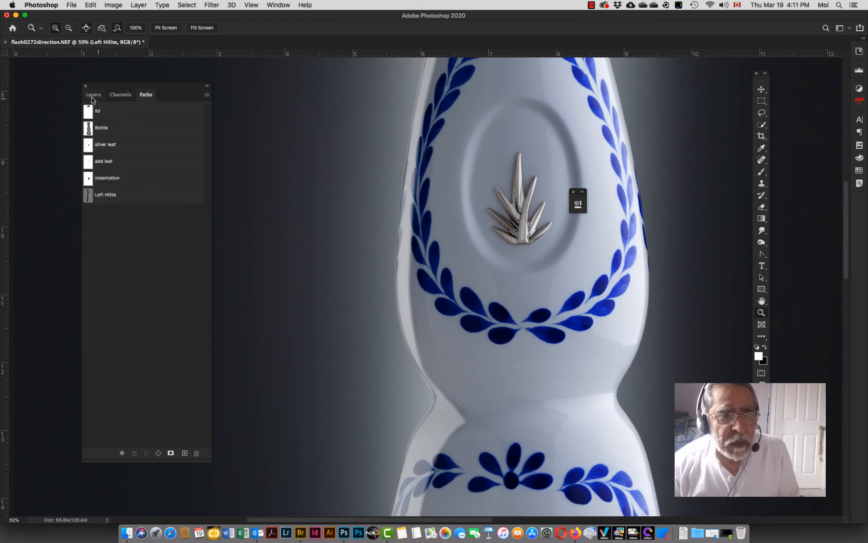
pyautogui.click(92, 95)
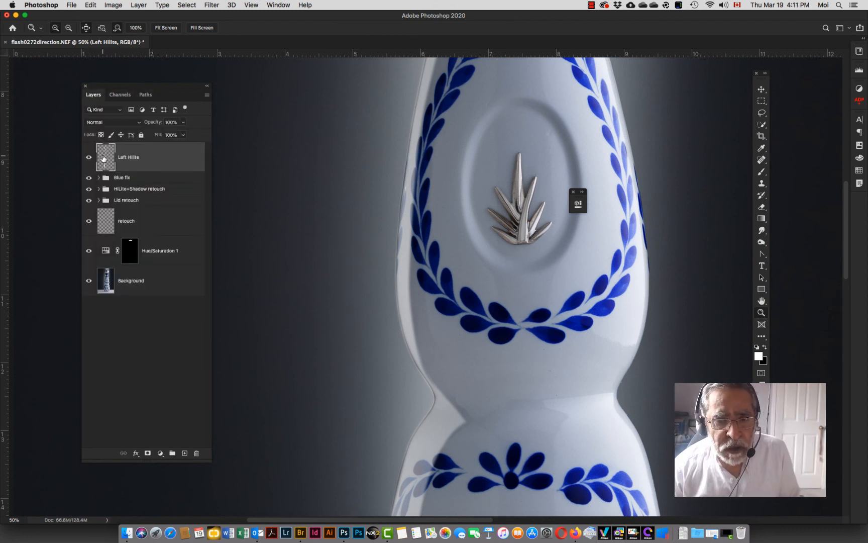
pyautogui.click(415, 349)
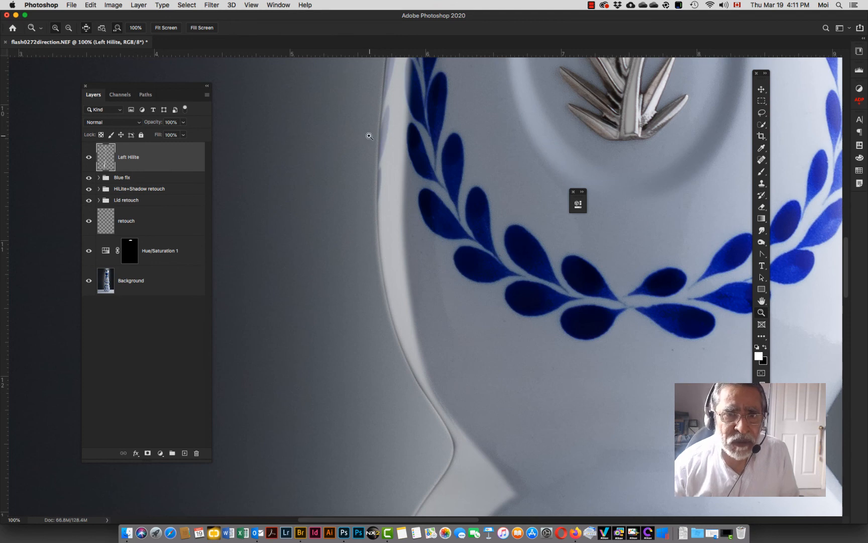
pyautogui.click(87, 158)
pyautogui.click(86, 159)
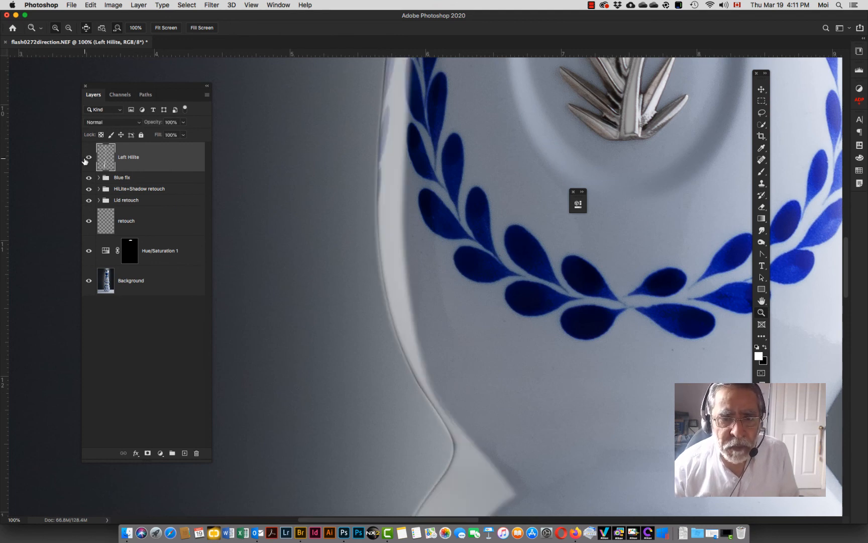
pyautogui.click(86, 159)
pyautogui.click(86, 159)
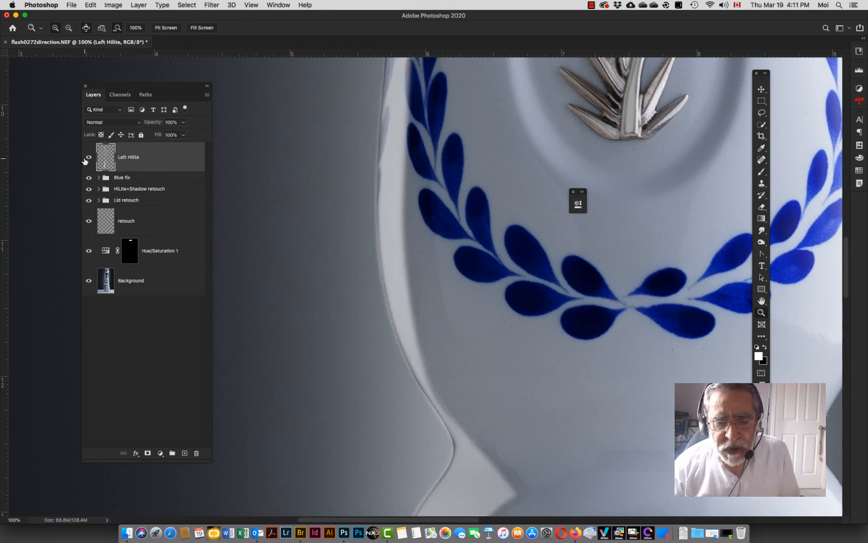
pyautogui.scroll(10, 314, 244)
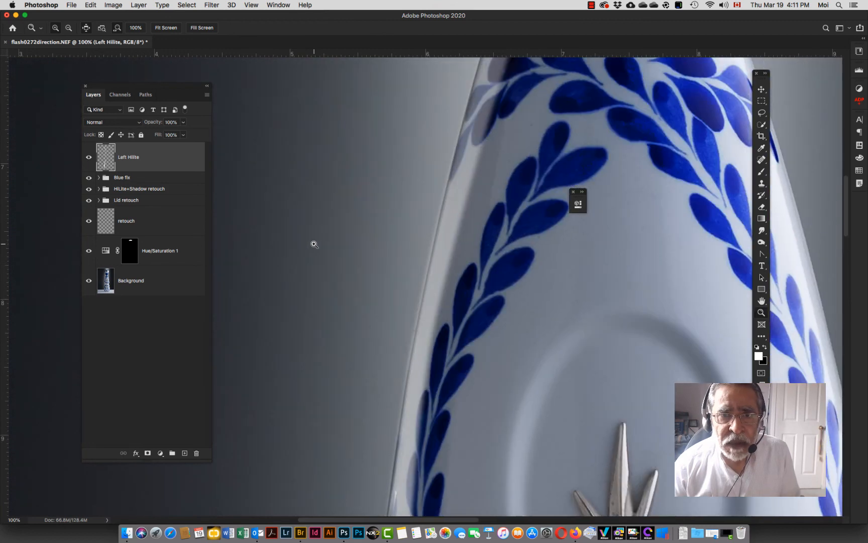
pyautogui.scroll(15, 314, 244)
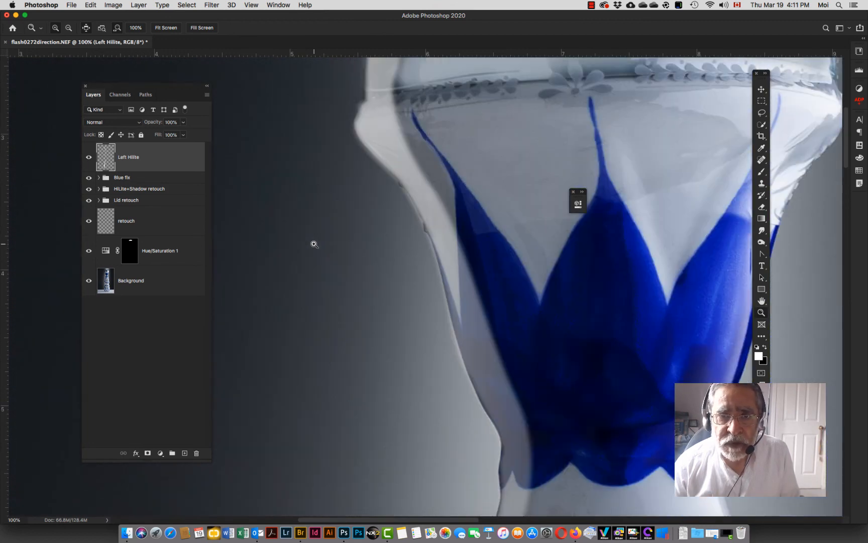
# Step: Set the Left Hilite layer's blend mode to Screen and its opacity to 58%
pyautogui.scroll(8, 314, 244)
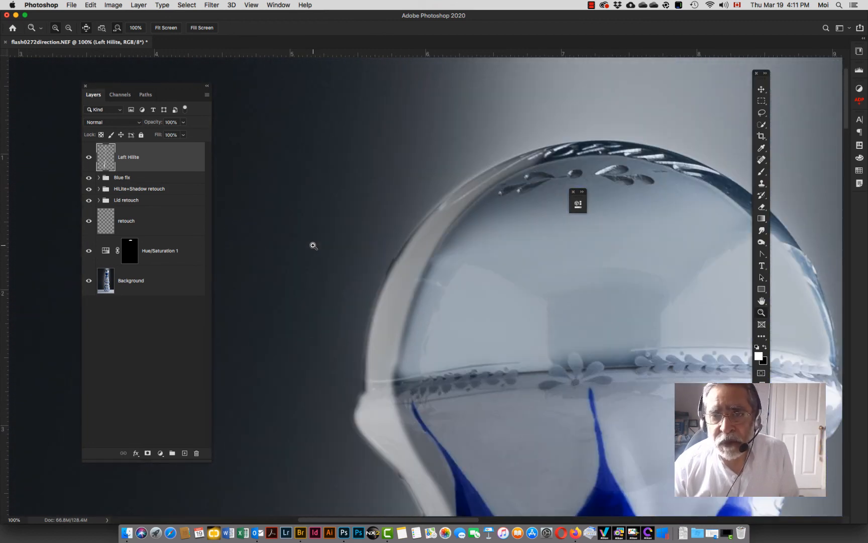
pyautogui.scroll(-5, 314, 246)
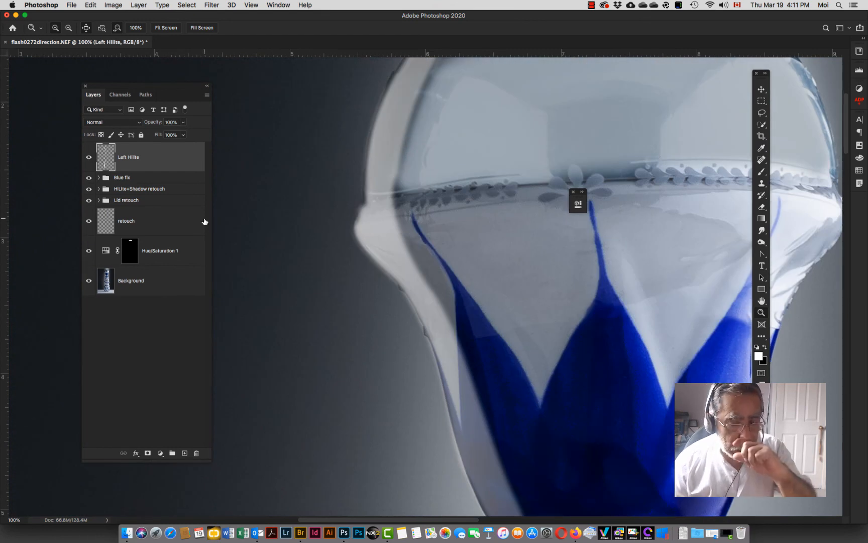
pyautogui.click(126, 123)
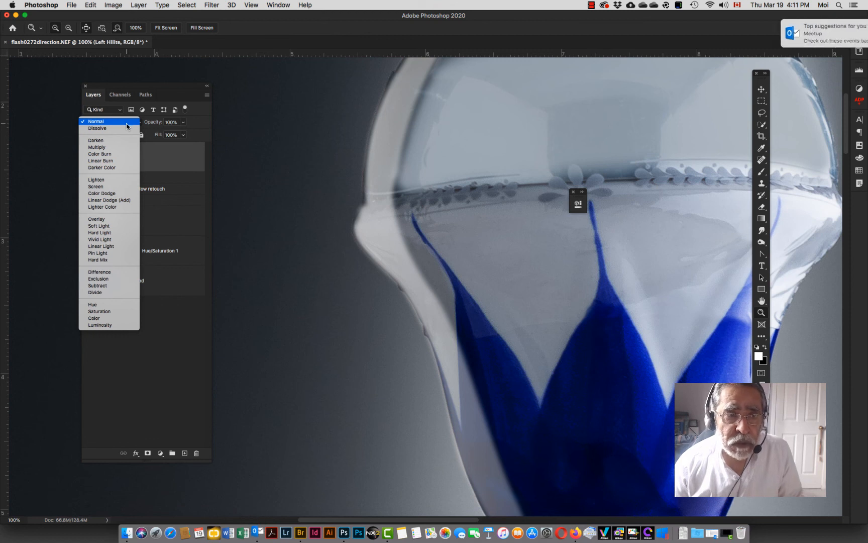
pyautogui.click(112, 190)
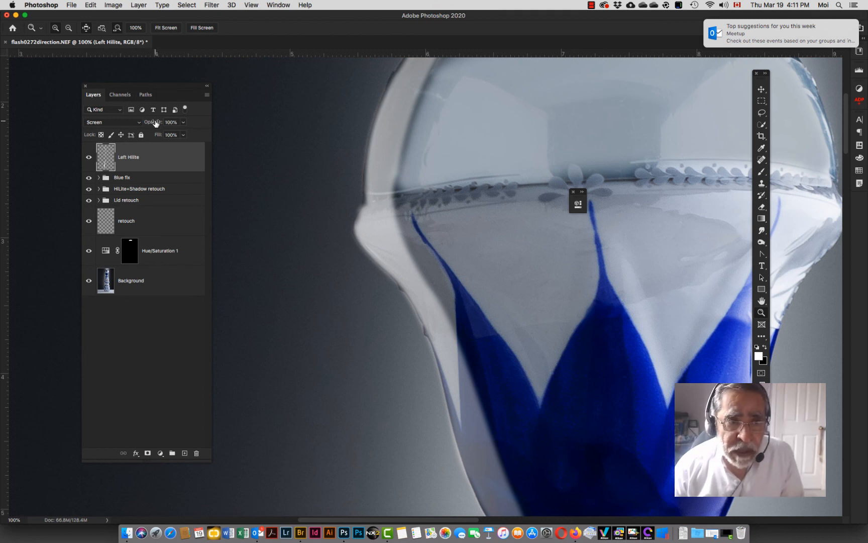
pyautogui.moveTo(155, 122); pyautogui.dragTo(145, 124)
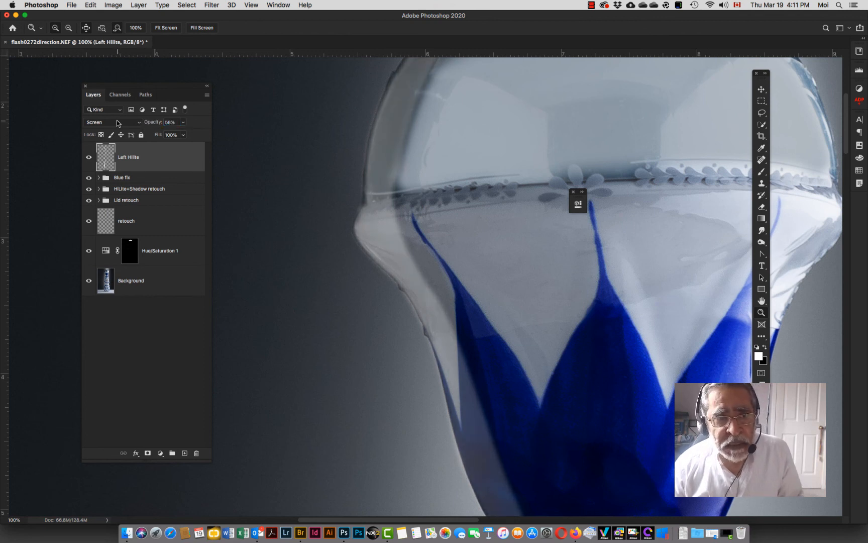
pyautogui.scroll(-5, 280, 267)
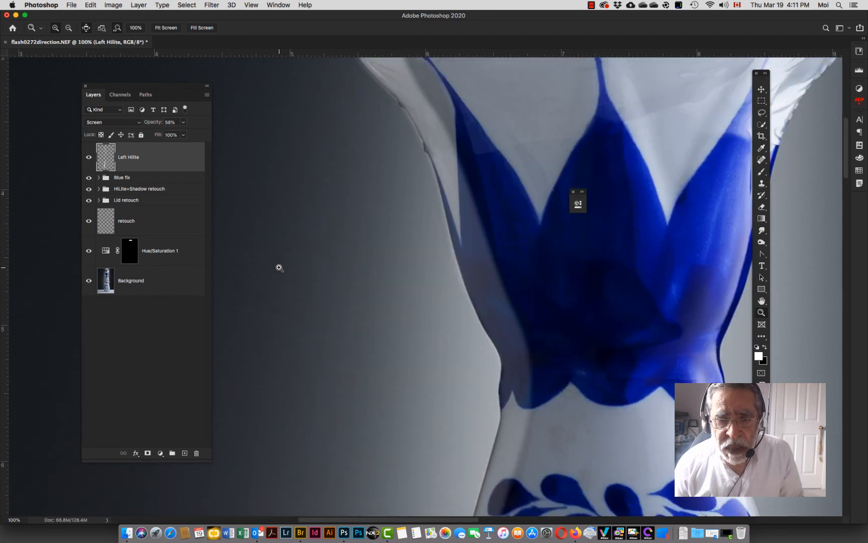
pyautogui.click(131, 122)
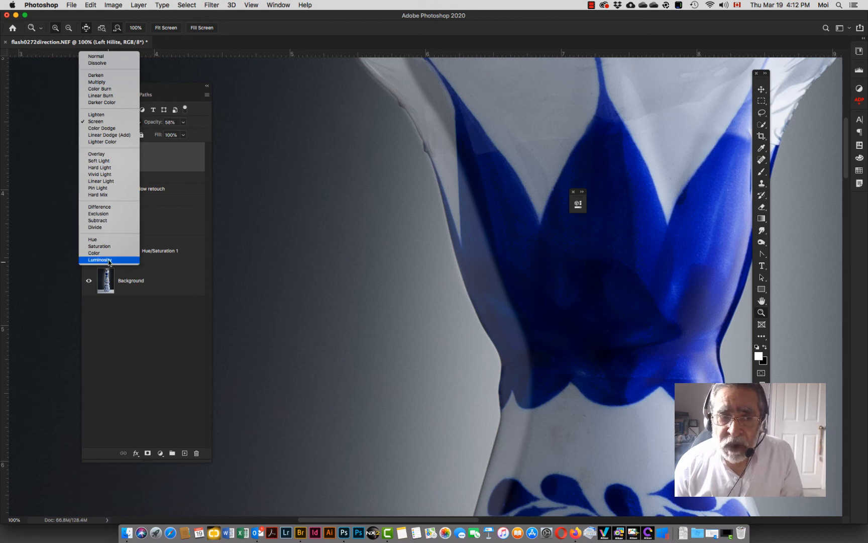
pyautogui.click(97, 123)
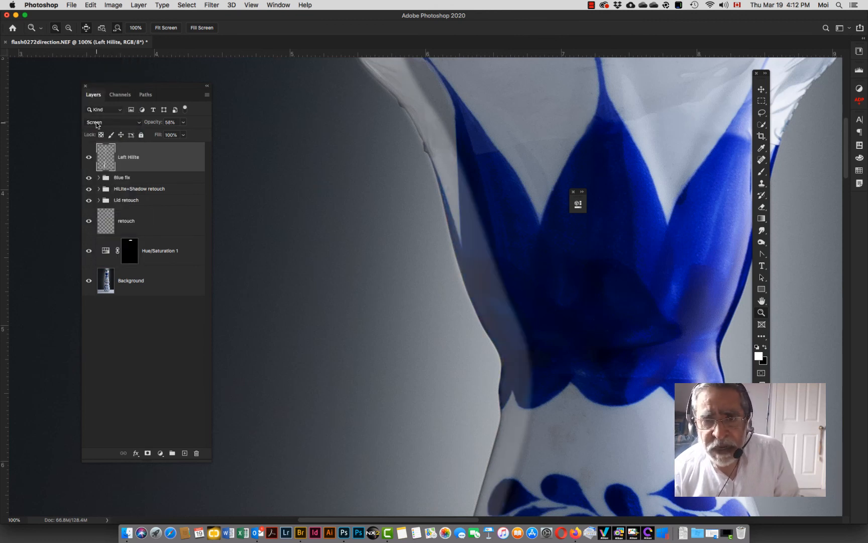
pyautogui.scroll(5, 288, 196)
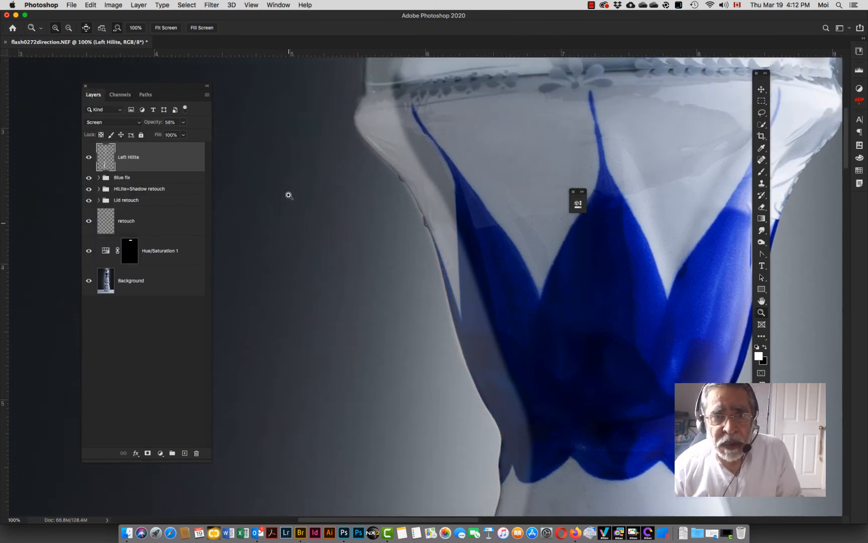
pyautogui.scroll(3, 289, 196)
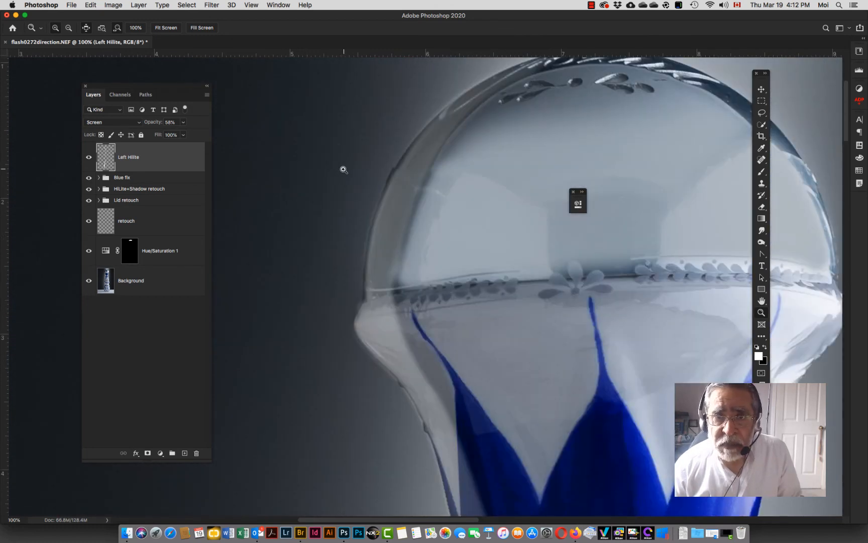
pyautogui.scroll(2, 342, 173)
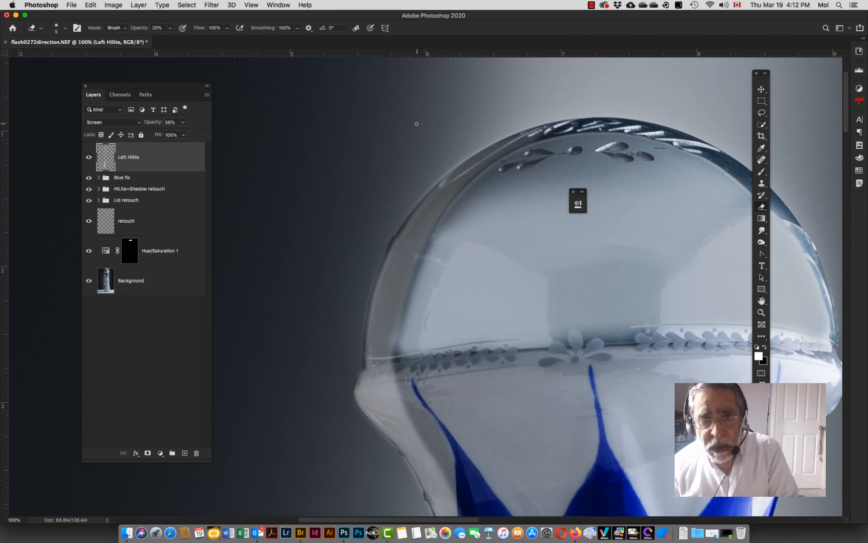
# Step: Set the Eraser brush to about 20 px with 47% hardness and 100% opacity
pyautogui.press(']')
pyautogui.press(']')
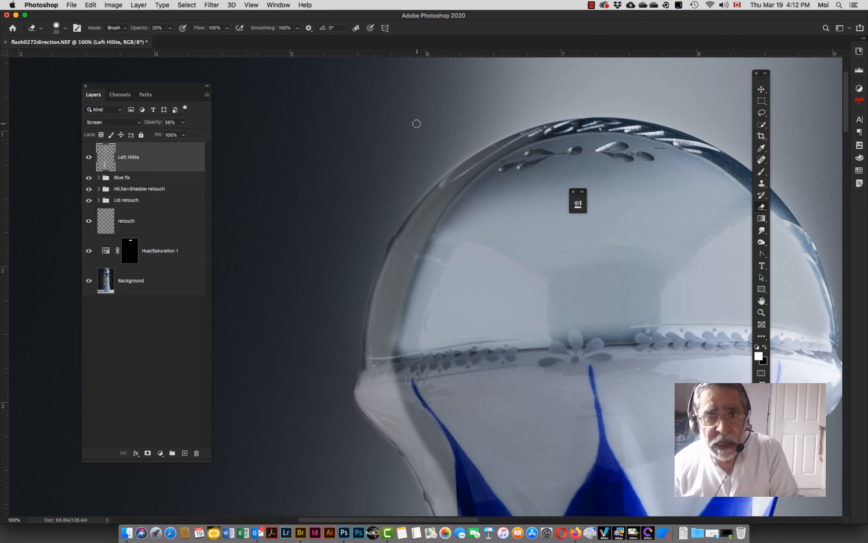
pyautogui.click(66, 29)
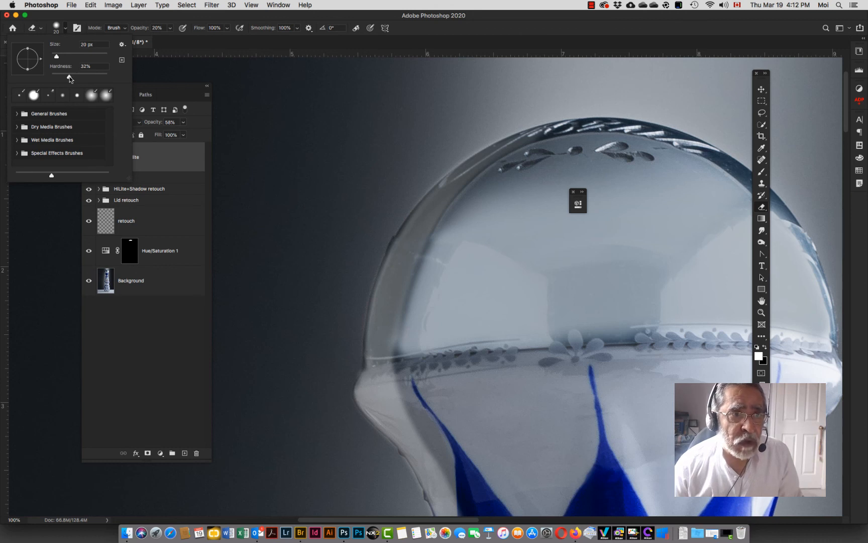
pyautogui.moveTo(71, 78); pyautogui.dragTo(78, 79)
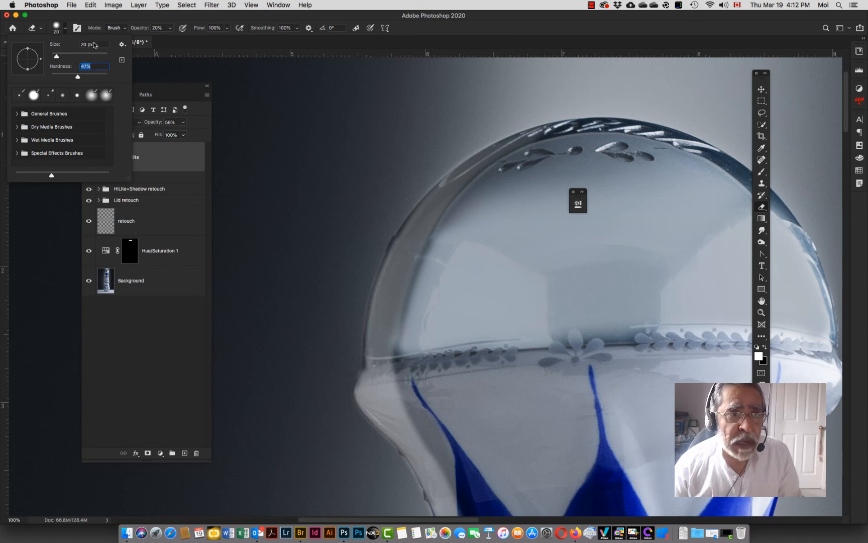
pyautogui.click(122, 19)
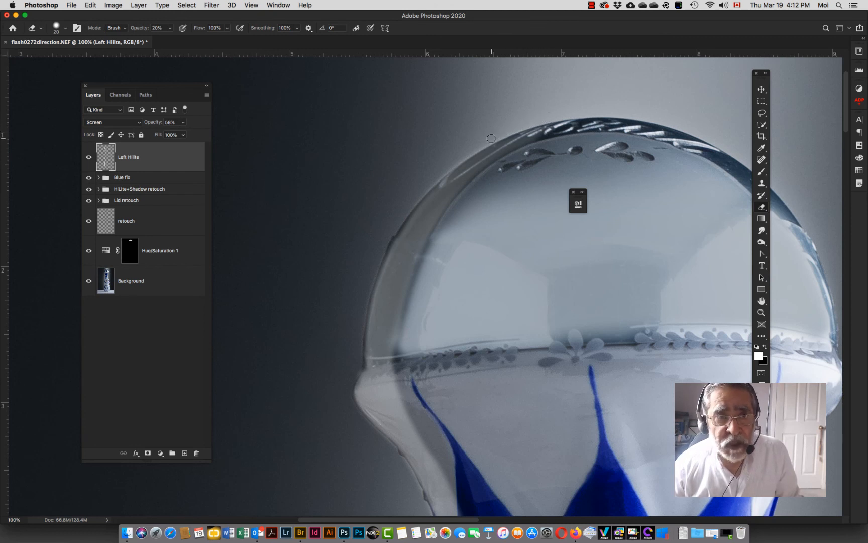
pyautogui.moveTo(137, 29); pyautogui.dragTo(222, 28)
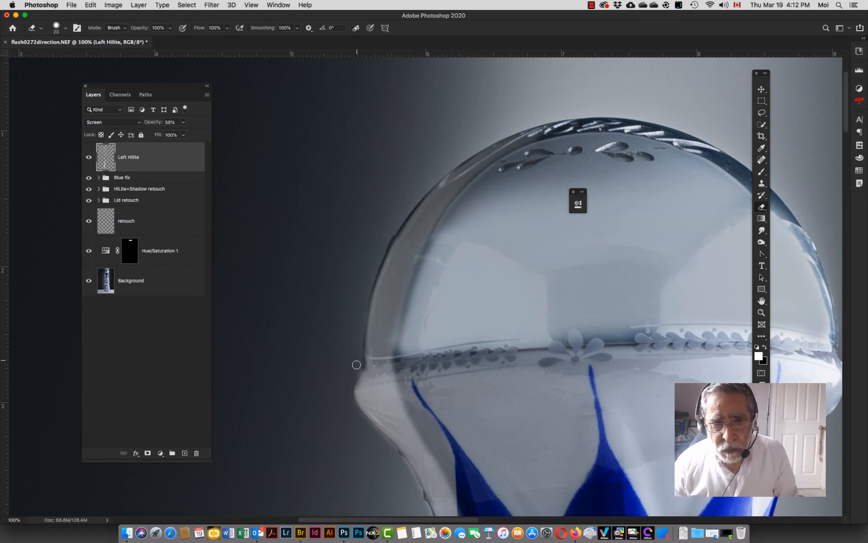
# Step: Scroll down along the bottle's left edge to inspect the highlight, then fit the whole image on screen
pyautogui.scroll(-5, 359, 371)
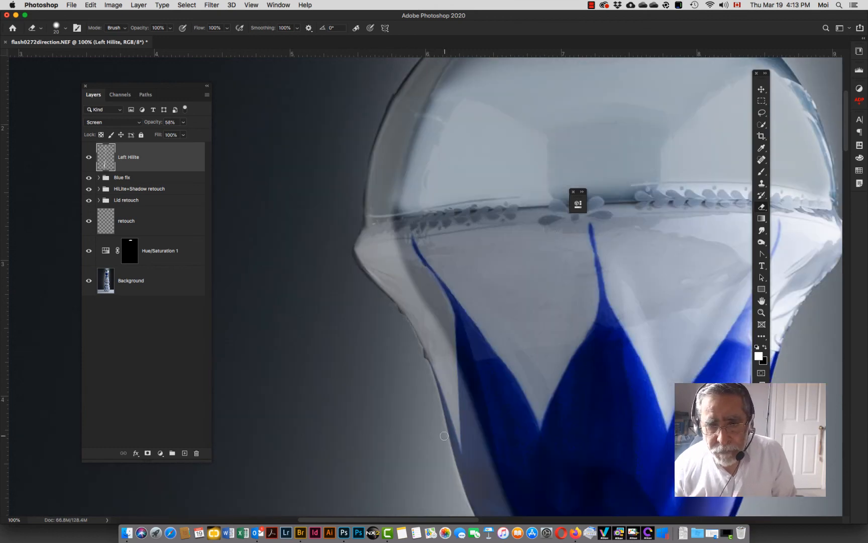
pyautogui.scroll(-7, 420, 341)
pyautogui.scroll(-7, 426, 217)
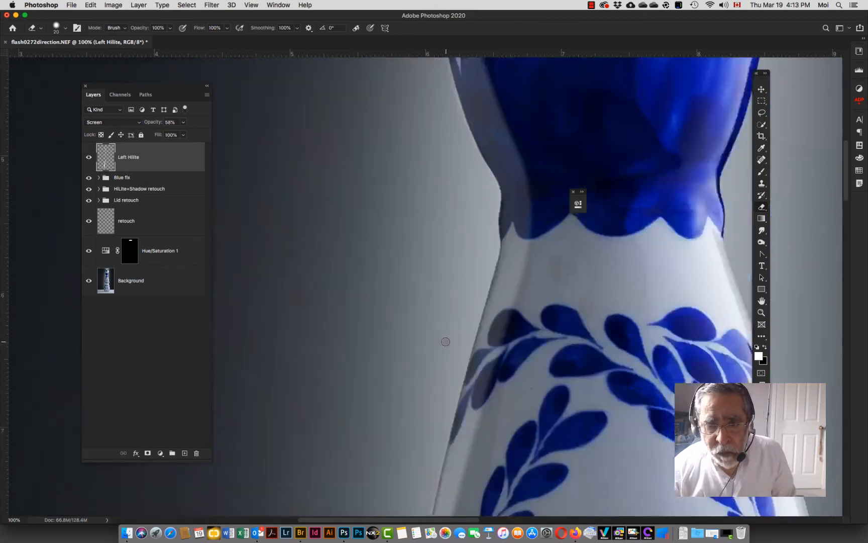
pyautogui.scroll(-6, 445, 341)
pyautogui.scroll(-15, 400, 467)
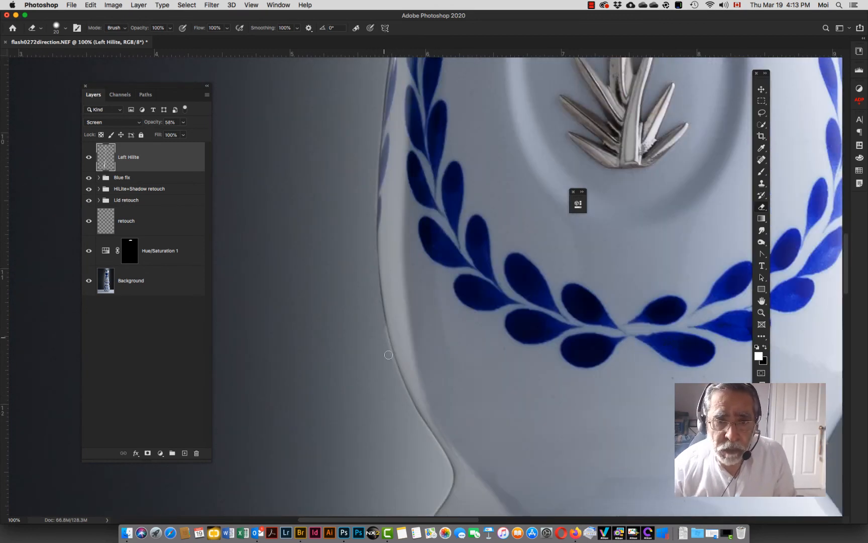
pyautogui.scroll(-6, 443, 471)
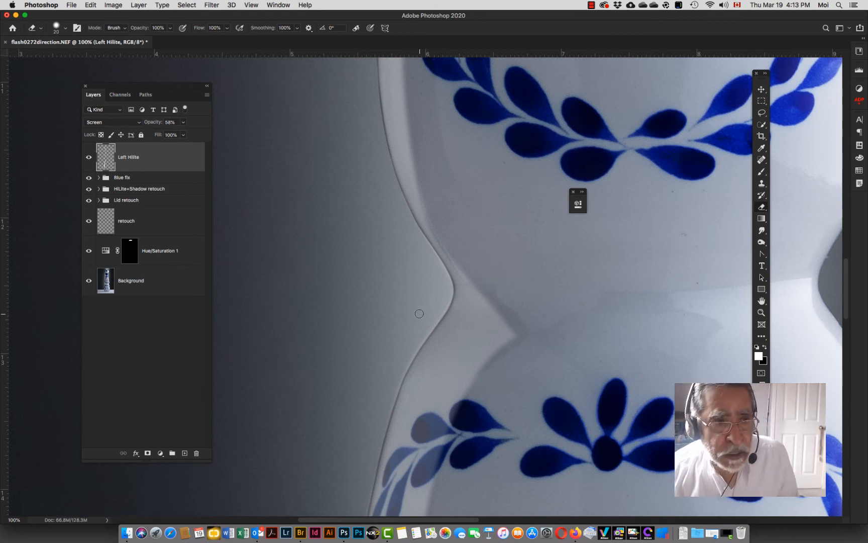
pyautogui.press('super+0')
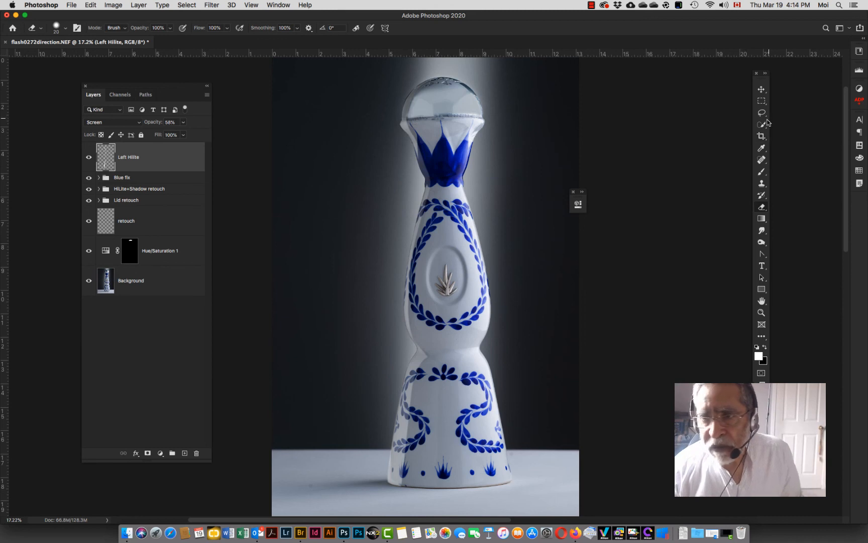
# Step: Select the dark backdrop left of the bottle with the Magic Wand and expand the selection by 5 pixels
pyautogui.moveTo(767, 123); pyautogui.dragTo(799, 135)
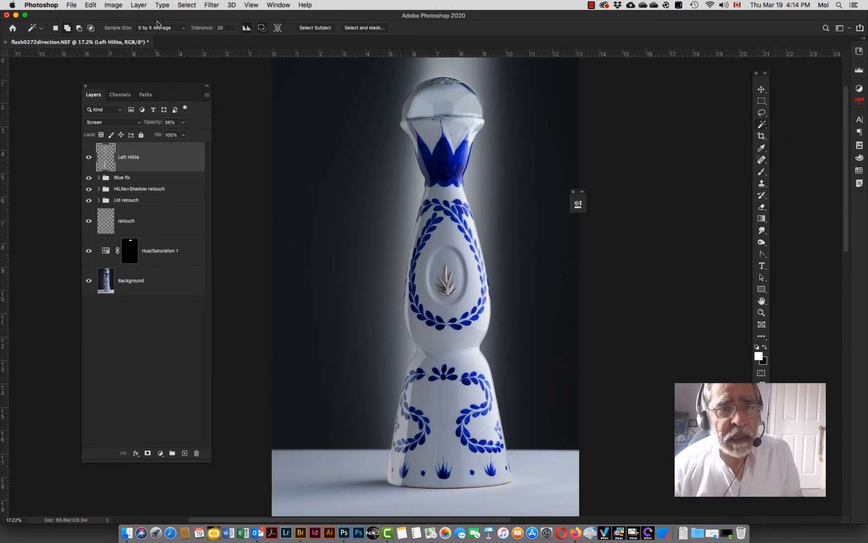
pyautogui.click(320, 229)
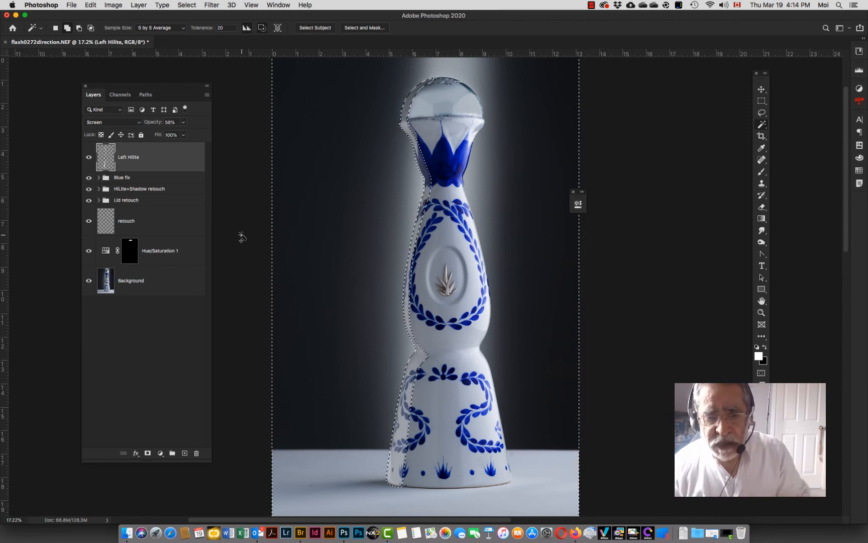
pyautogui.click(185, 5)
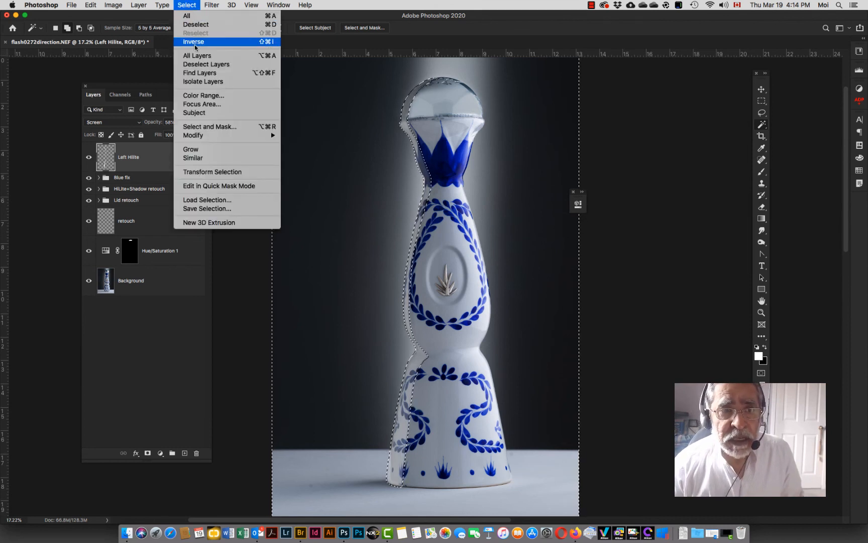
pyautogui.moveTo(216, 138)
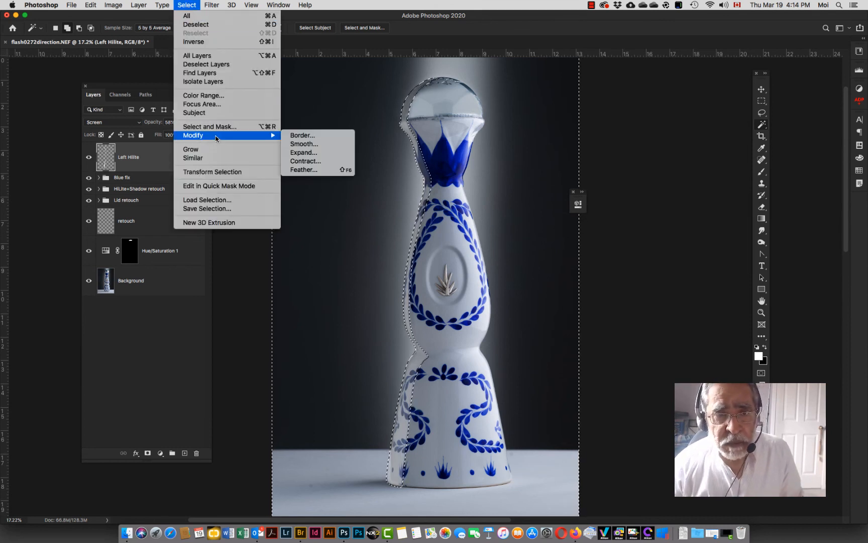
pyautogui.click(302, 153)
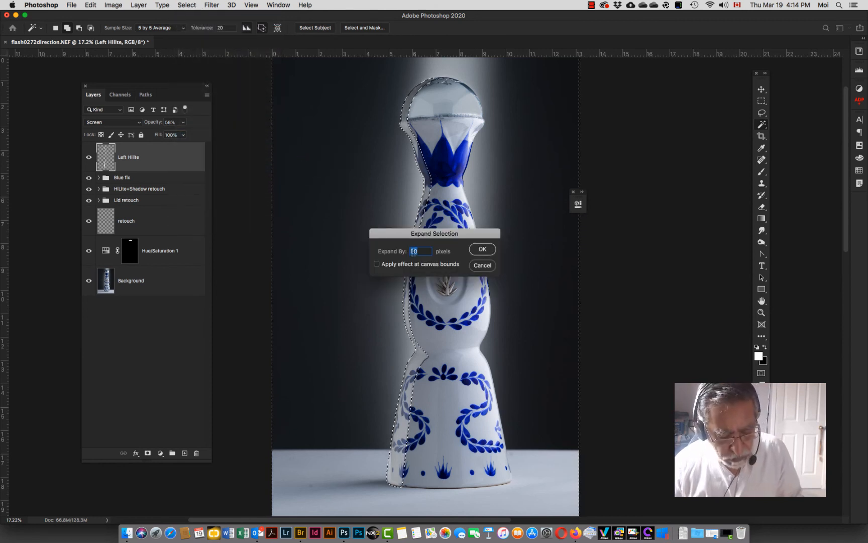
pyautogui.write('3')
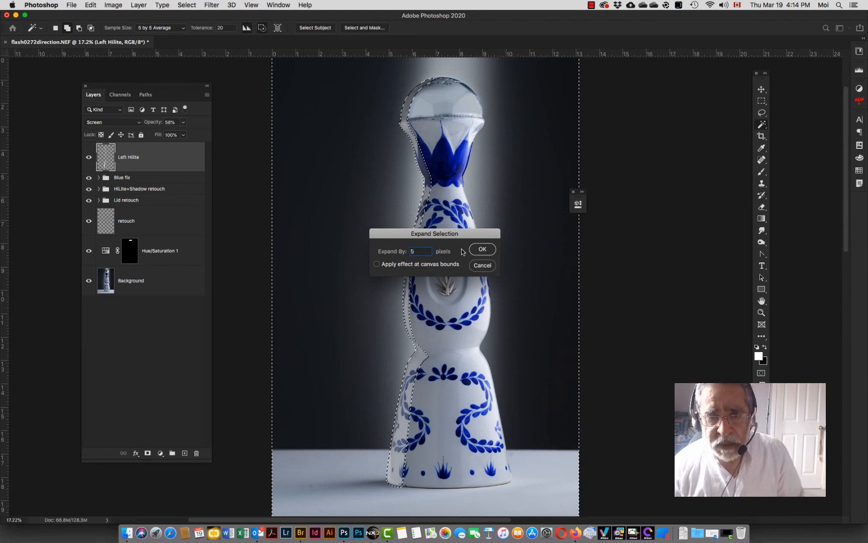
pyautogui.click(481, 249)
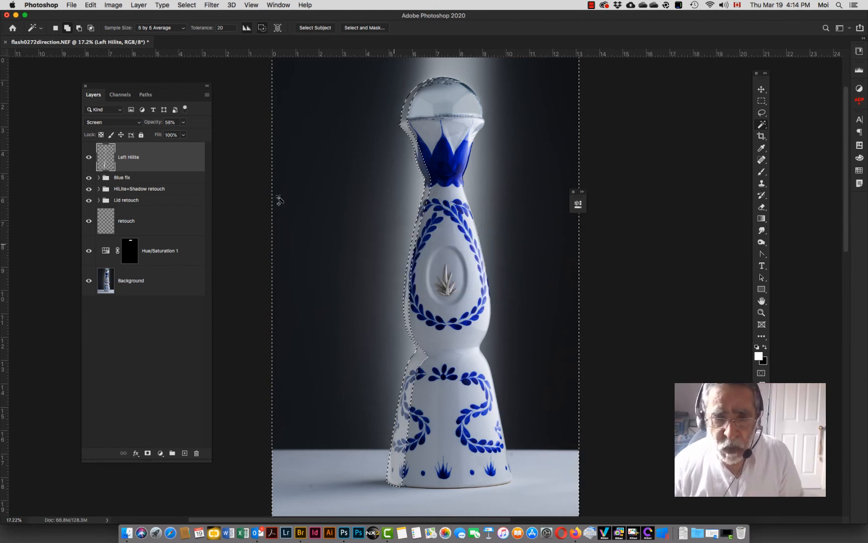
# Step: Feather the selection by a 5 pixel radius
pyautogui.click(190, 6)
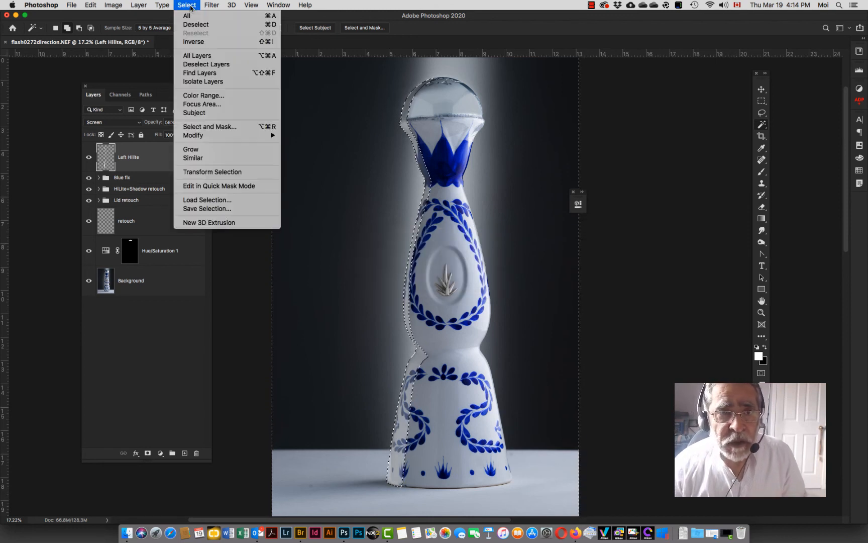
pyautogui.moveTo(228, 135)
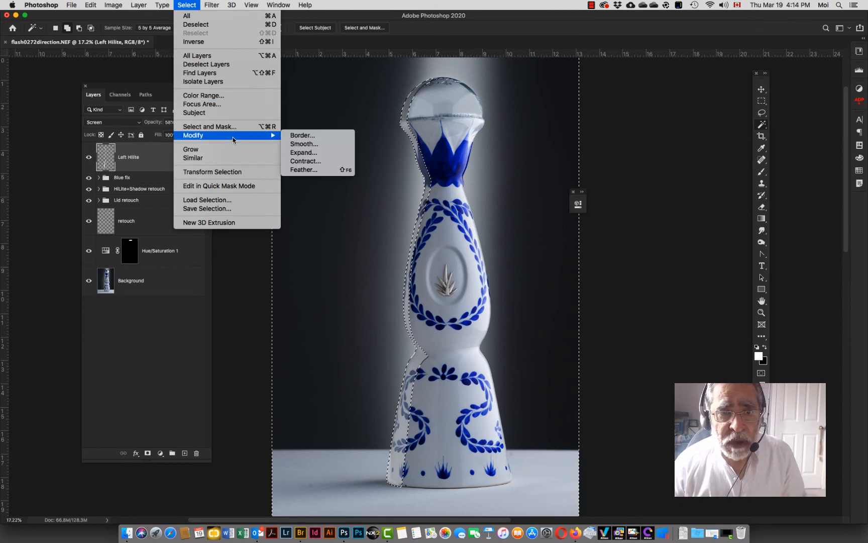
pyautogui.click(305, 170)
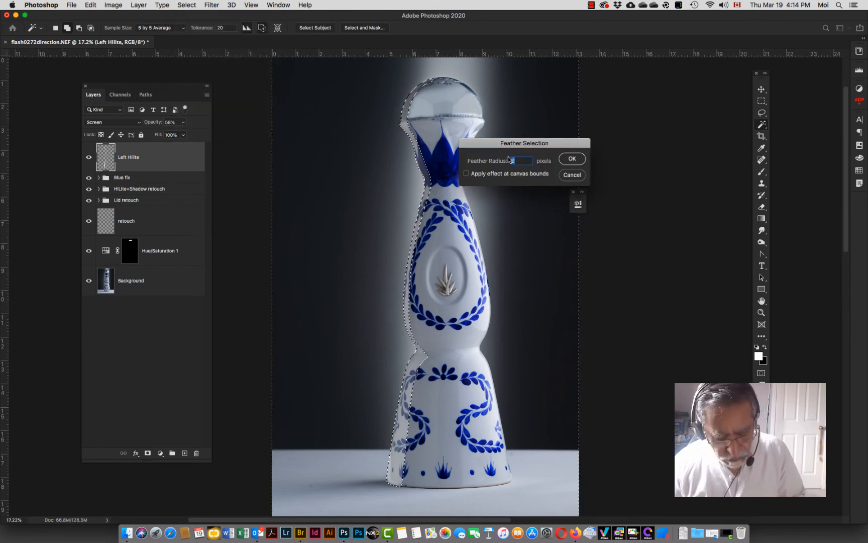
pyautogui.write('5')
pyautogui.click(565, 158)
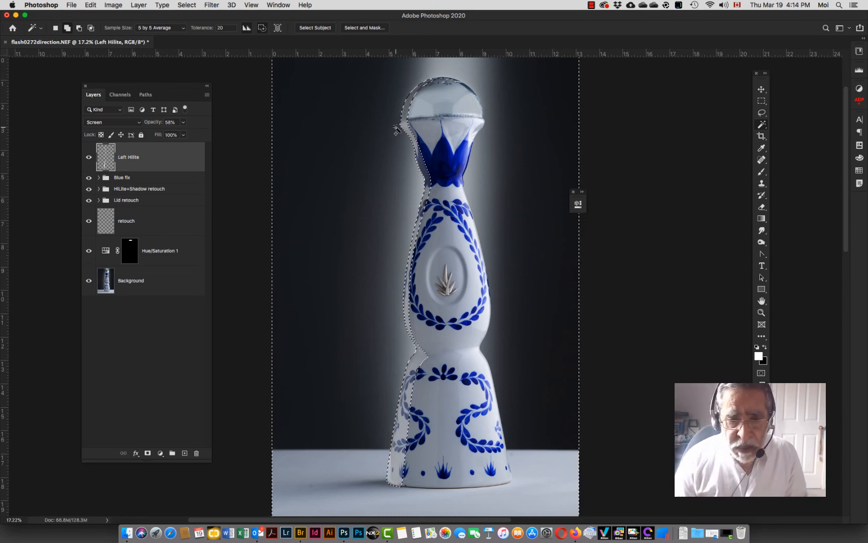
# Step: Set the Left Hilite layer back to Normal blend mode at 100% opacity
pyautogui.press('super+1')
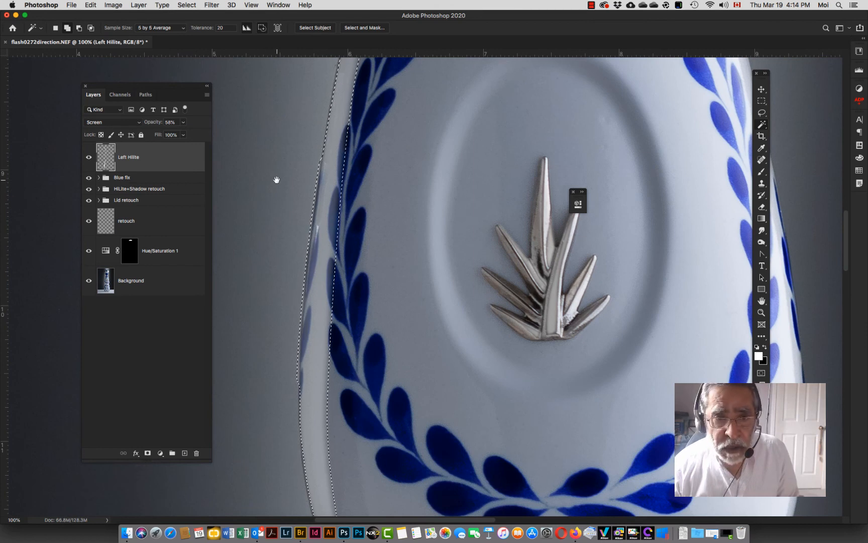
pyautogui.moveTo(275, 181); pyautogui.dragTo(352, 184)
pyautogui.moveTo(153, 122); pyautogui.dragTo(257, 131)
pyautogui.click(123, 122)
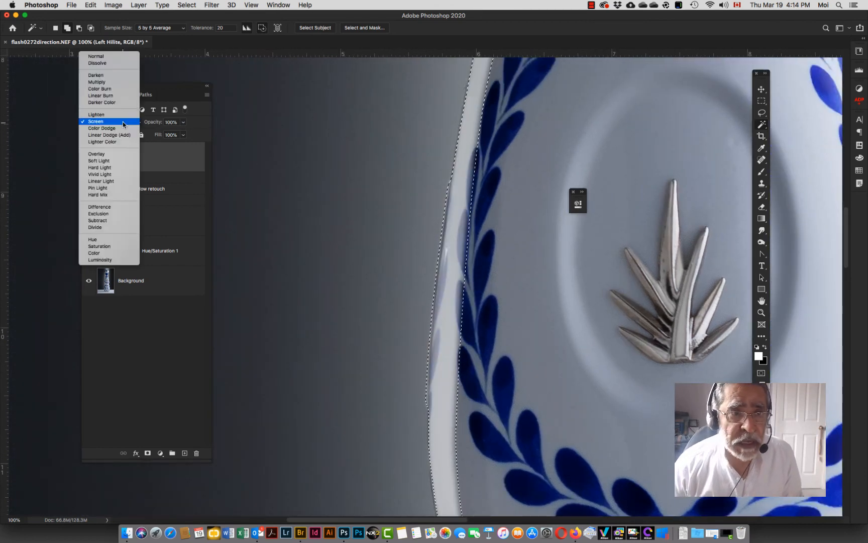
pyautogui.click(121, 57)
pyautogui.scroll(-5, 300, 282)
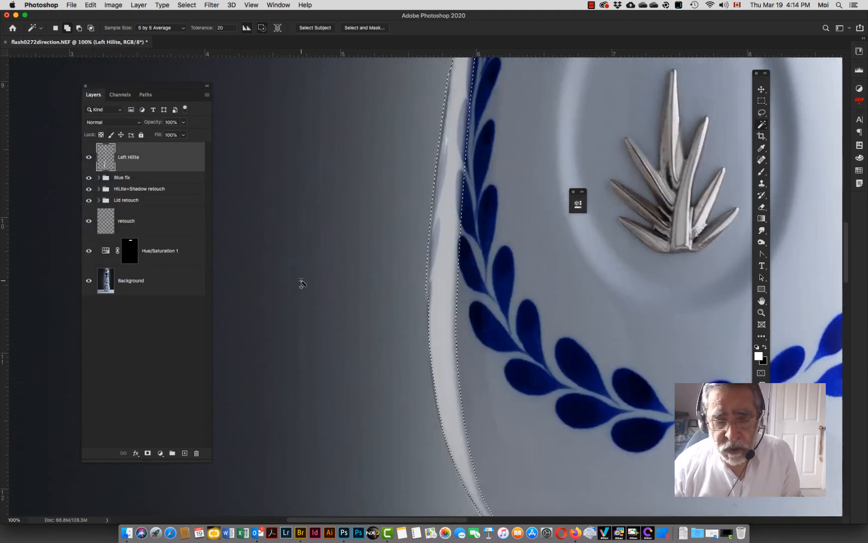
# Step: Deselect, then apply a Gaussian Blur with a 7.0 pixel radius to the Left Hilite layer
pyautogui.scroll(-8, 301, 283)
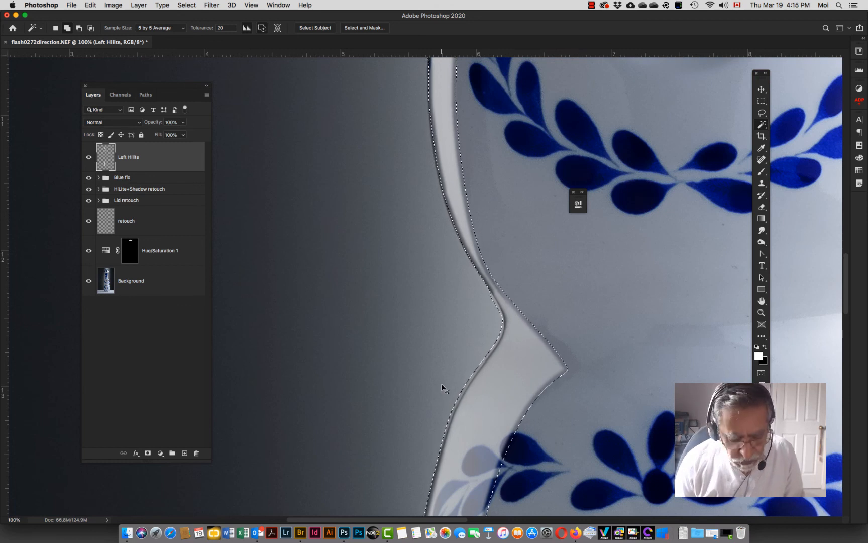
pyautogui.press('super+d')
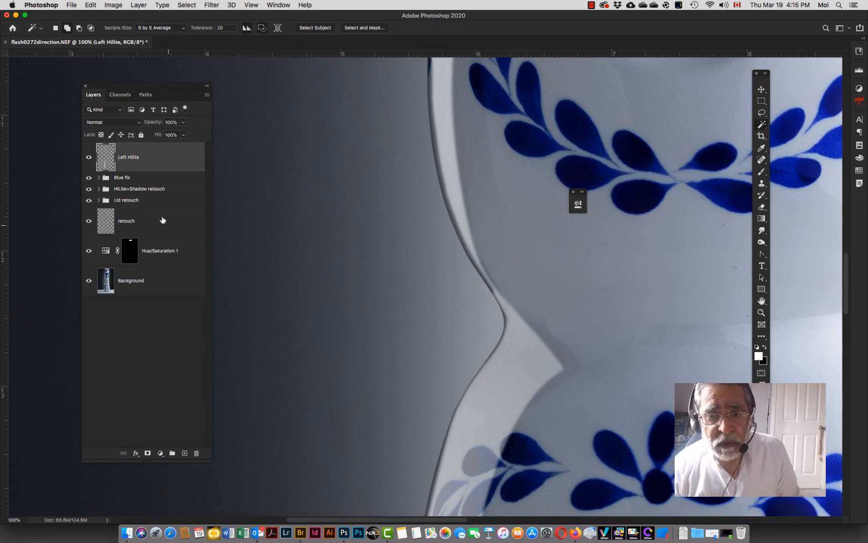
pyautogui.click(215, 6)
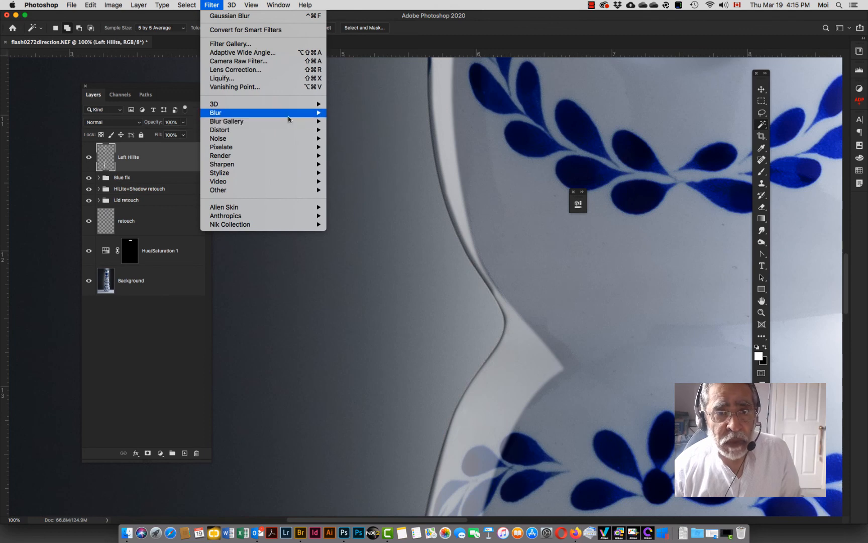
pyautogui.moveTo(285, 114)
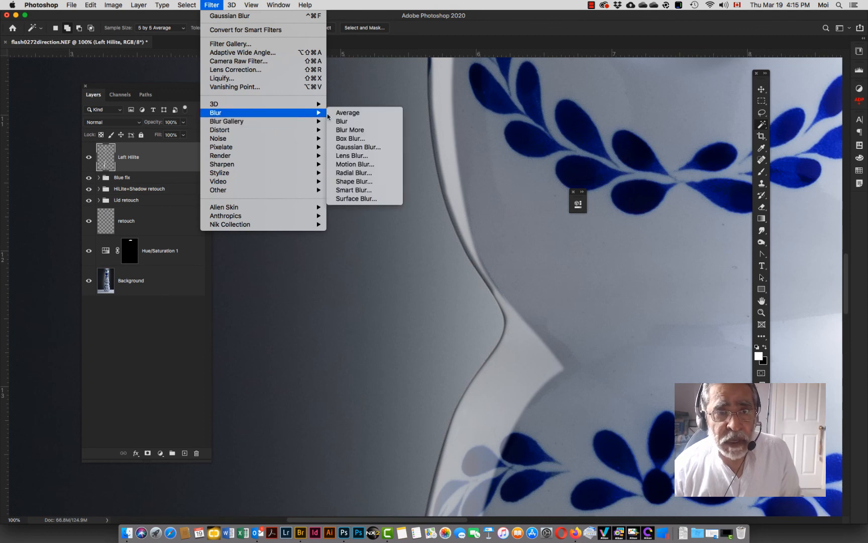
pyautogui.click(350, 147)
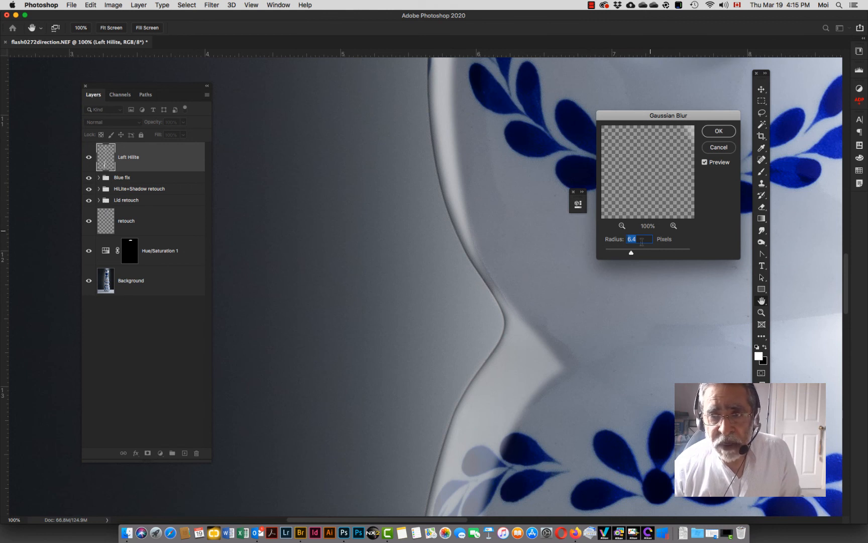
pyautogui.moveTo(630, 253)
pyautogui.mouseDown()
pyautogui.moveTo(642, 253)
pyautogui.moveTo(633, 255)
pyautogui.mouseUp()
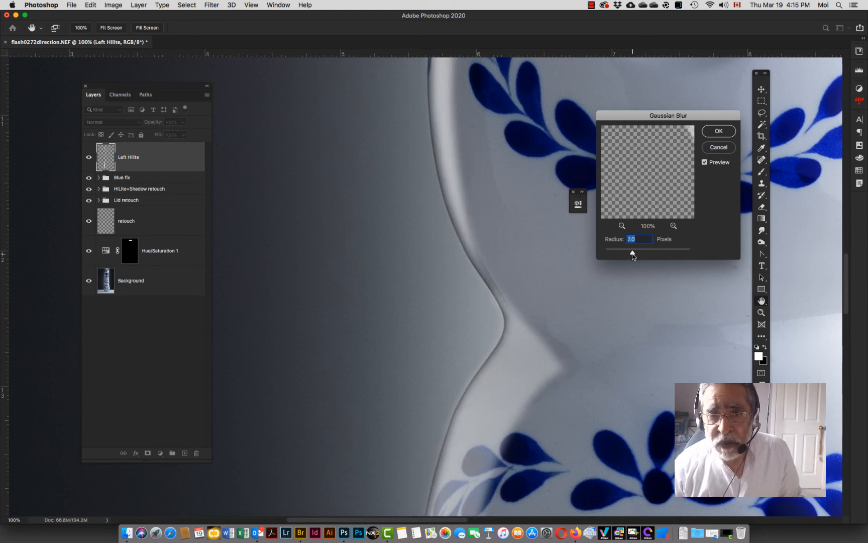
pyautogui.click(722, 133)
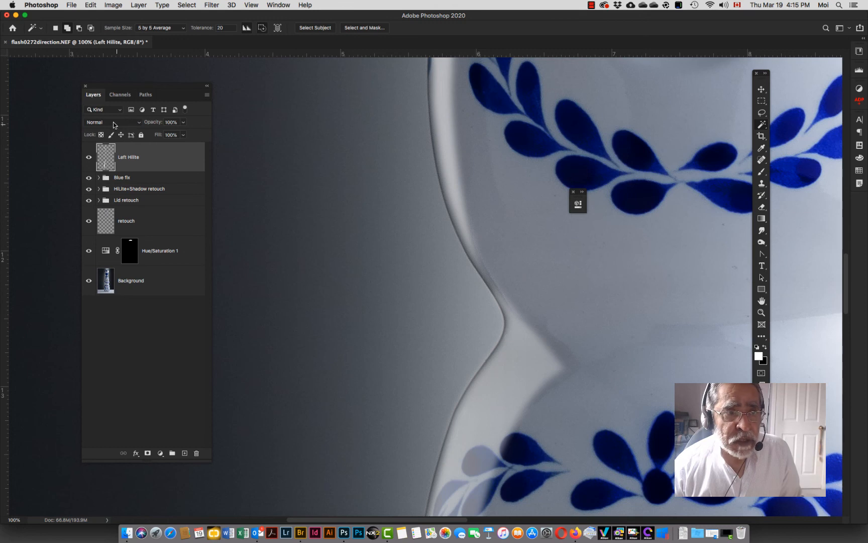
# Step: Set the Left Hilite layer to Screen blend mode and lower its opacity to 54%
pyautogui.click(114, 122)
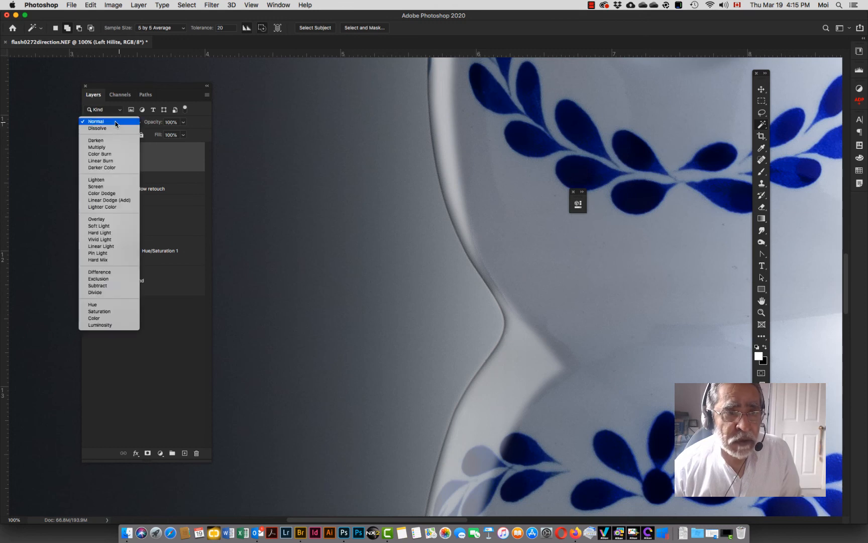
pyautogui.click(102, 186)
pyautogui.moveTo(153, 124); pyautogui.dragTo(130, 123)
# Step: Fit the image on screen and hide every layer and group above the Background to view the original photo
pyautogui.press('super+0')
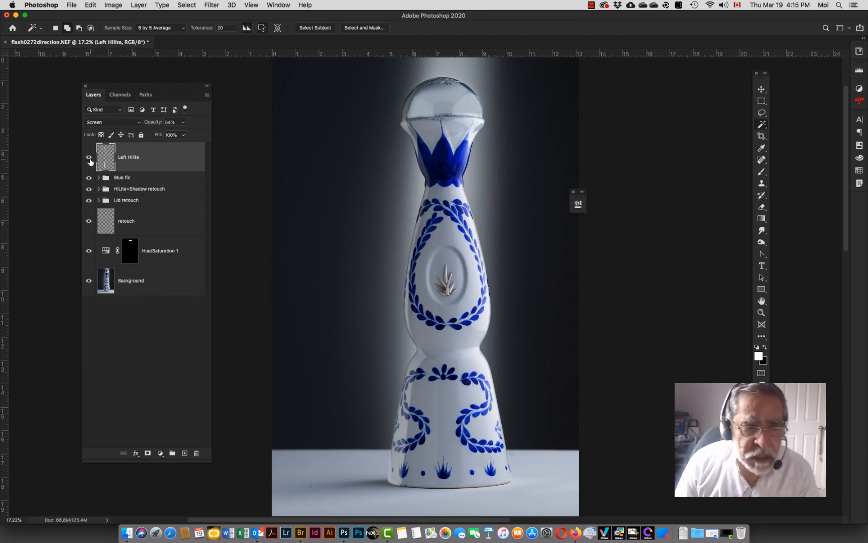
pyautogui.click(88, 158)
pyautogui.click(89, 178)
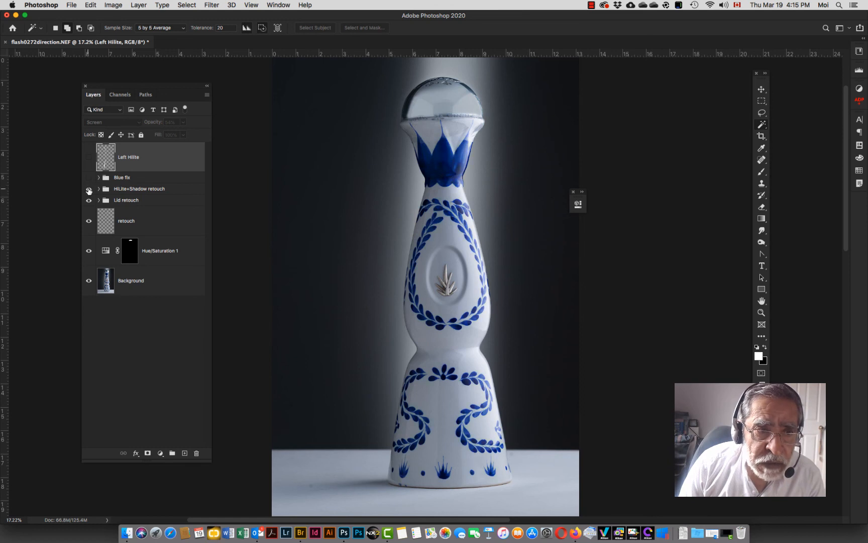
pyautogui.click(89, 188)
pyautogui.click(89, 200)
pyautogui.click(89, 220)
pyautogui.click(89, 250)
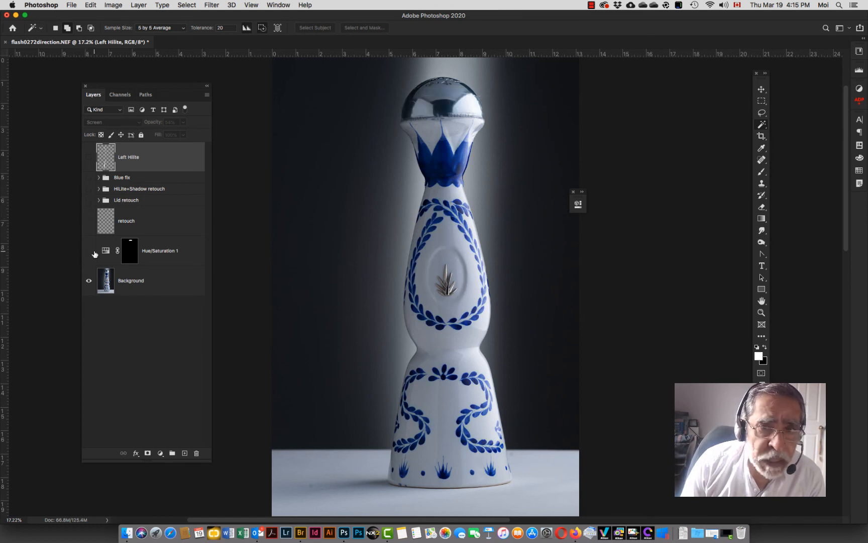
pyautogui.click(120, 285)
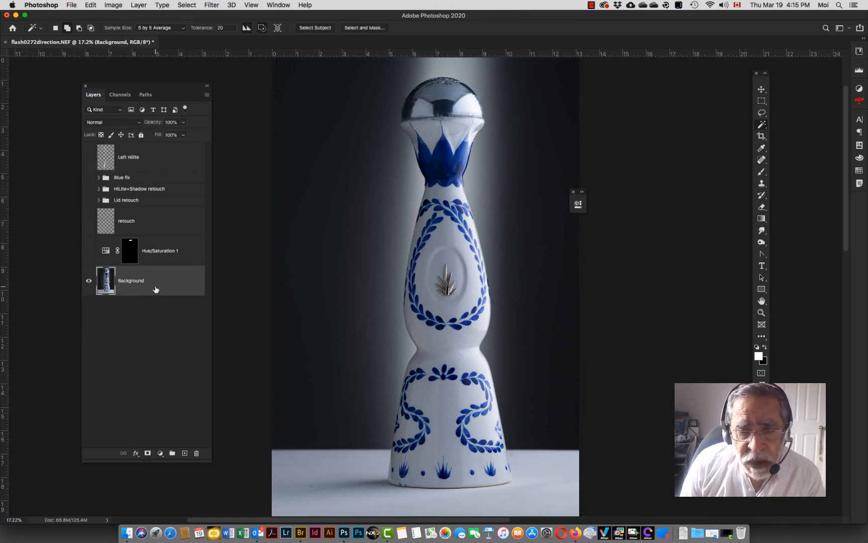
# Step: Turn the Hue/Saturation layer, retouch layer and retouch groups back on one by one, comparing each effect
pyautogui.click(89, 252)
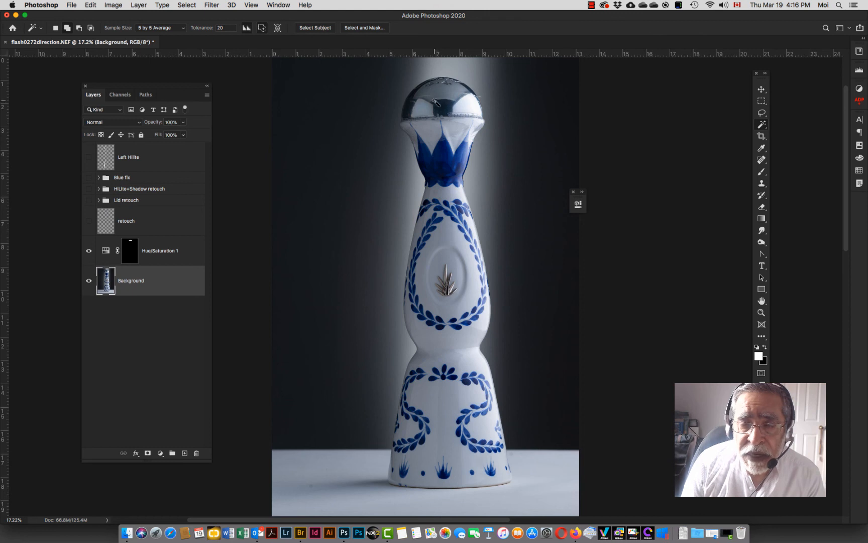
pyautogui.click(88, 222)
pyautogui.click(88, 222)
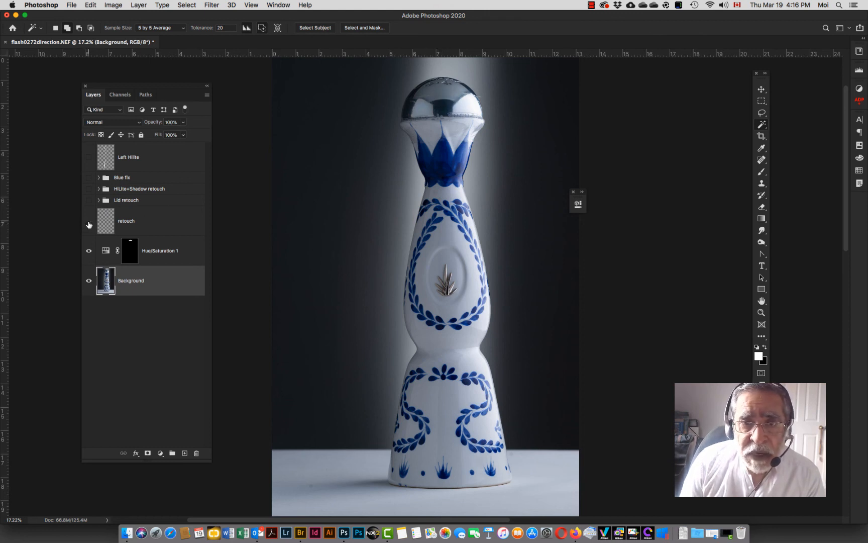
pyautogui.click(89, 223)
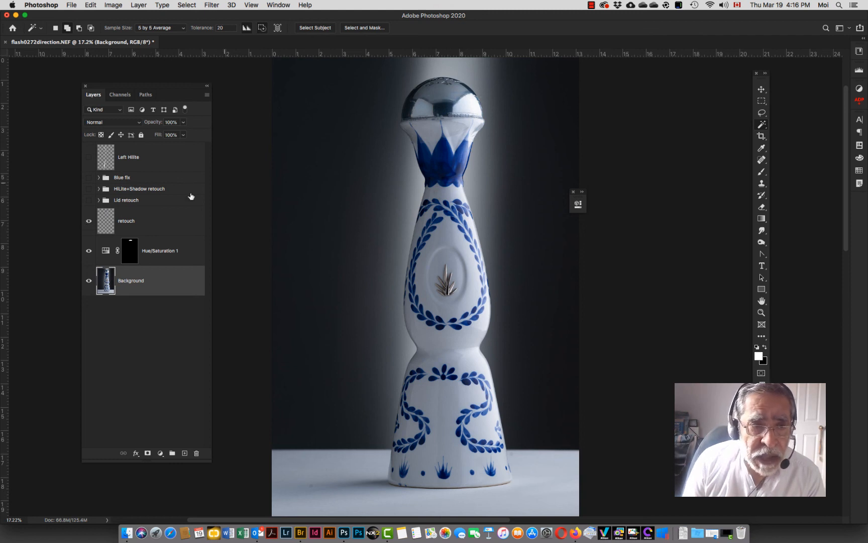
pyautogui.click(88, 201)
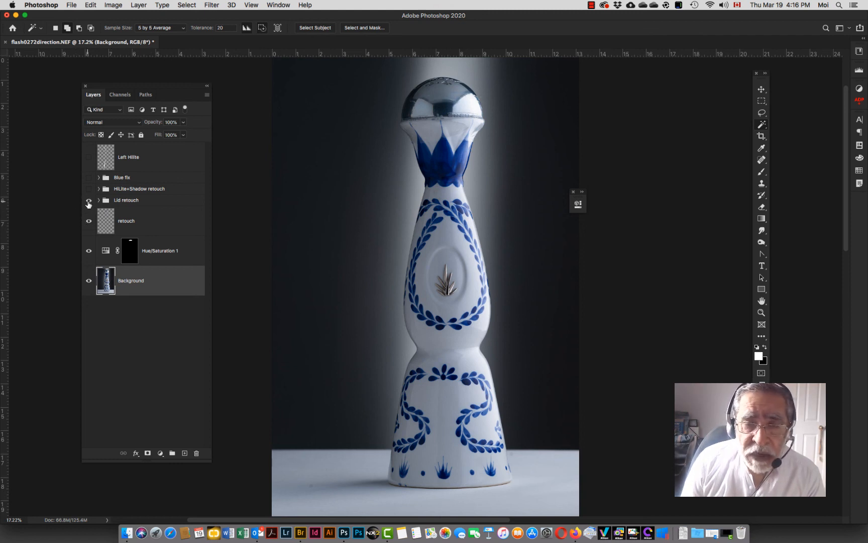
pyautogui.click(89, 201)
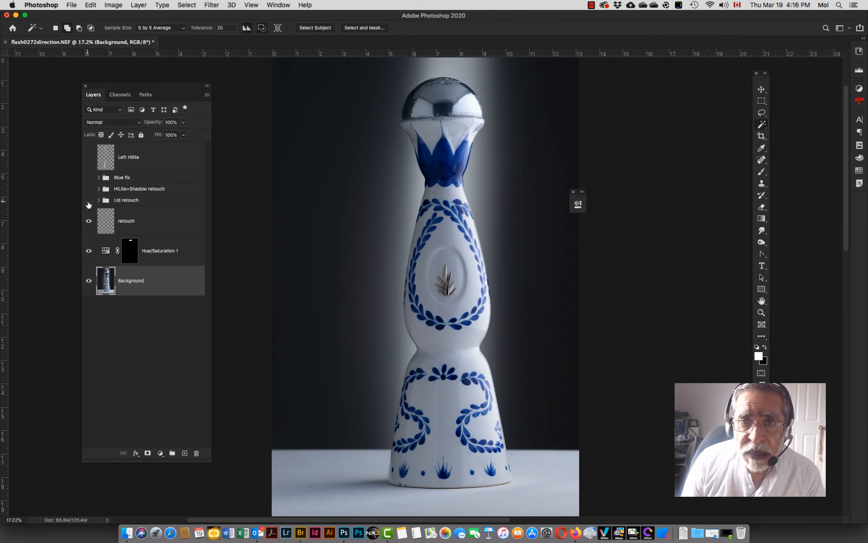
pyautogui.click(88, 201)
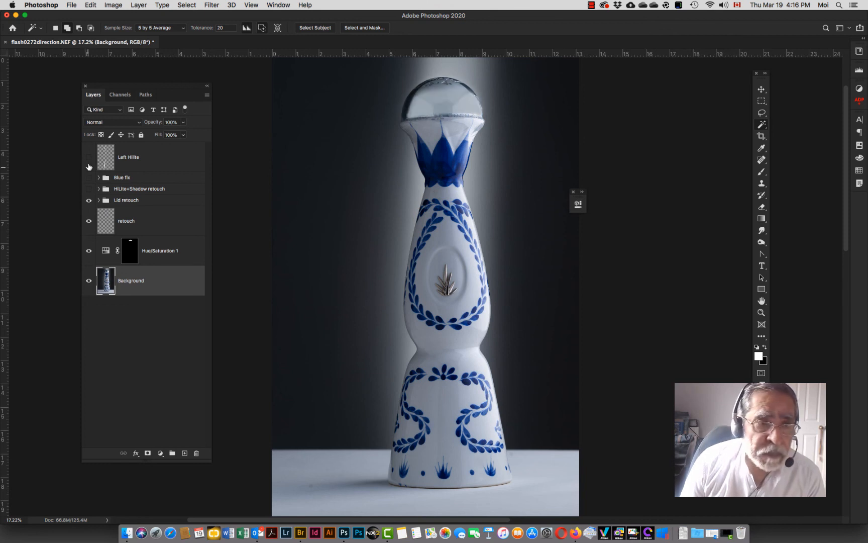
pyautogui.click(87, 190)
pyautogui.click(87, 190)
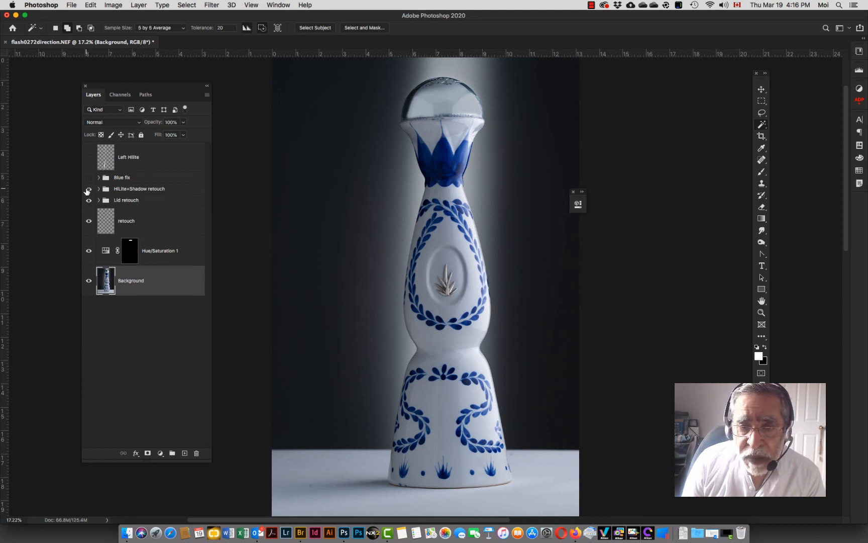
pyautogui.click(87, 190)
pyautogui.click(87, 190)
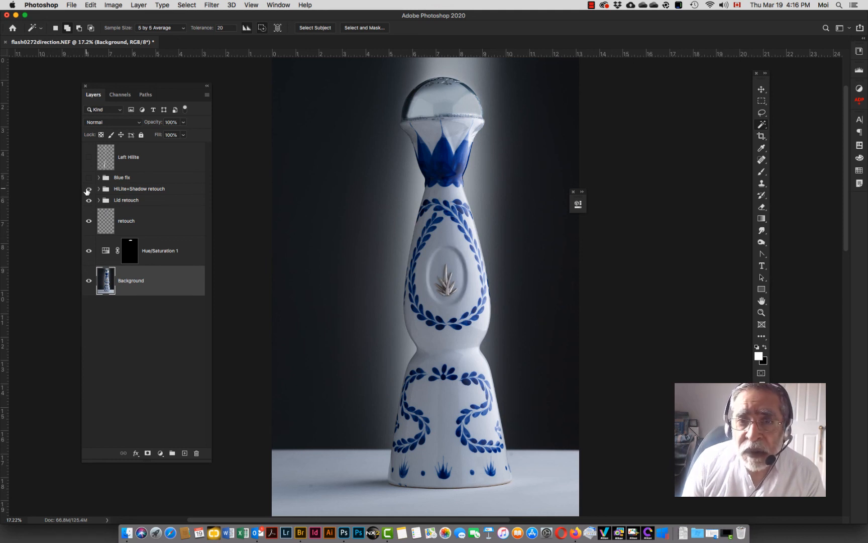
pyautogui.click(87, 190)
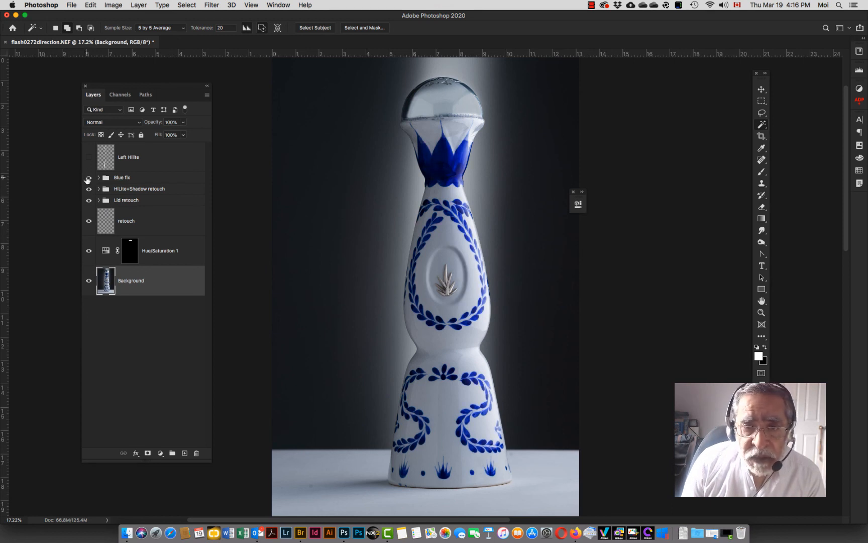
pyautogui.click(89, 177)
pyautogui.click(88, 178)
# Step: Select the Blue fix group and lower its opacity to 65%
pyautogui.click(115, 179)
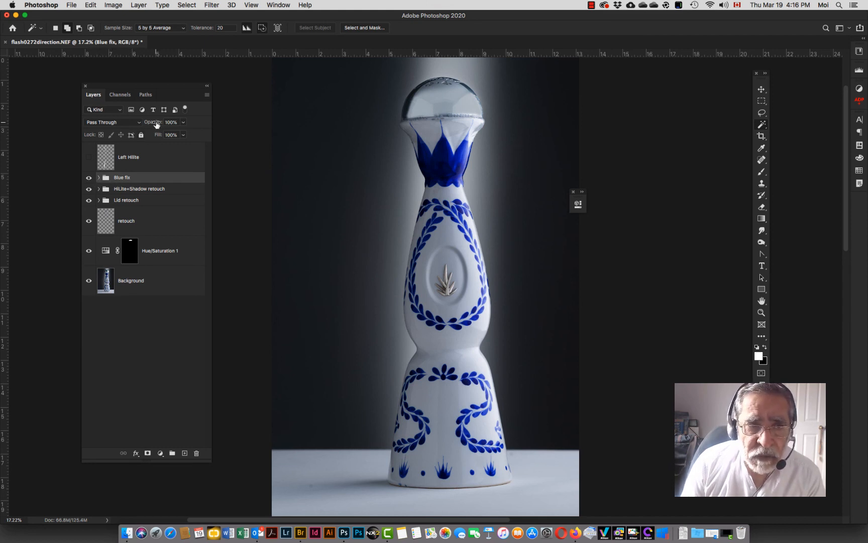
pyautogui.moveTo(155, 124); pyautogui.dragTo(144, 134)
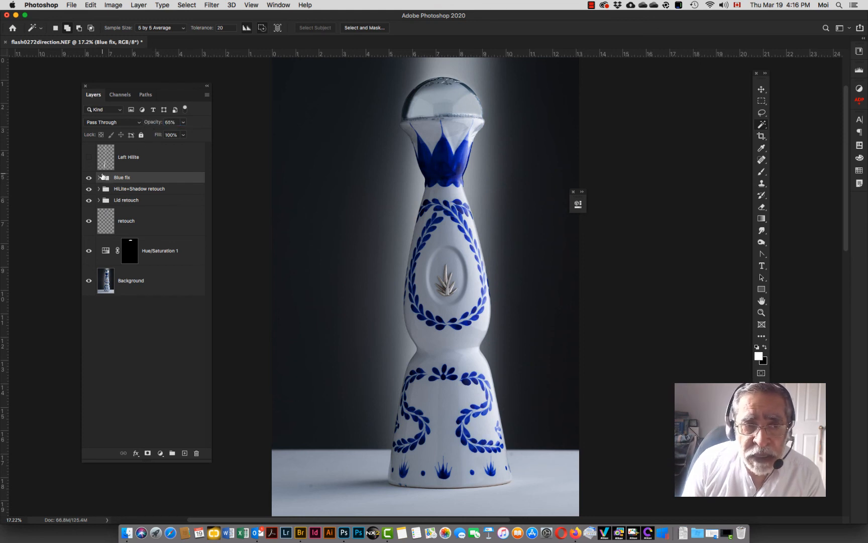
# Step: Toggle the Blue fix group and Left Hilite layer visibility to compare their effect on the bottle
pyautogui.click(88, 178)
pyautogui.click(89, 177)
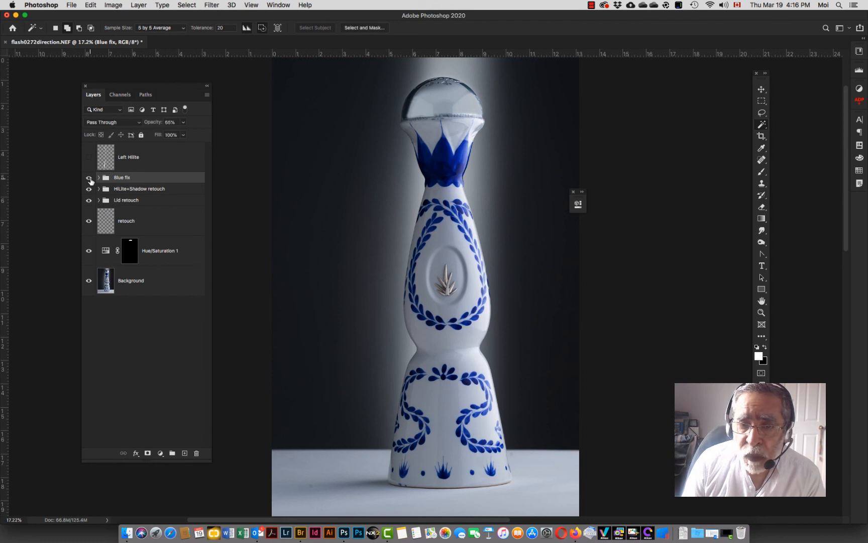
pyautogui.click(89, 157)
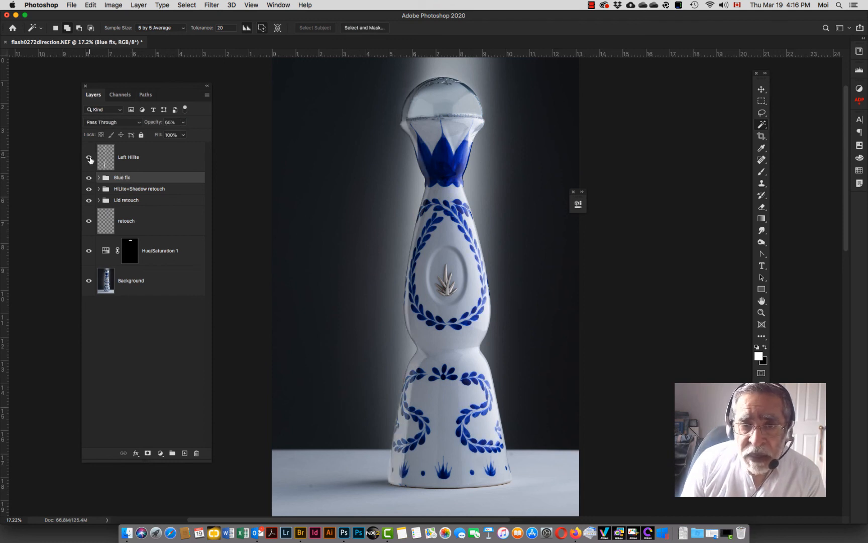
pyautogui.click(89, 157)
pyautogui.click(89, 157)
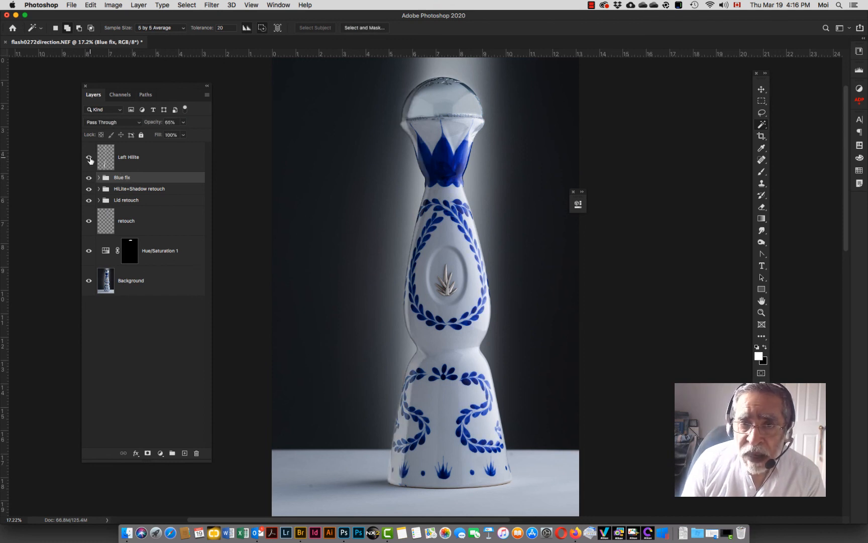